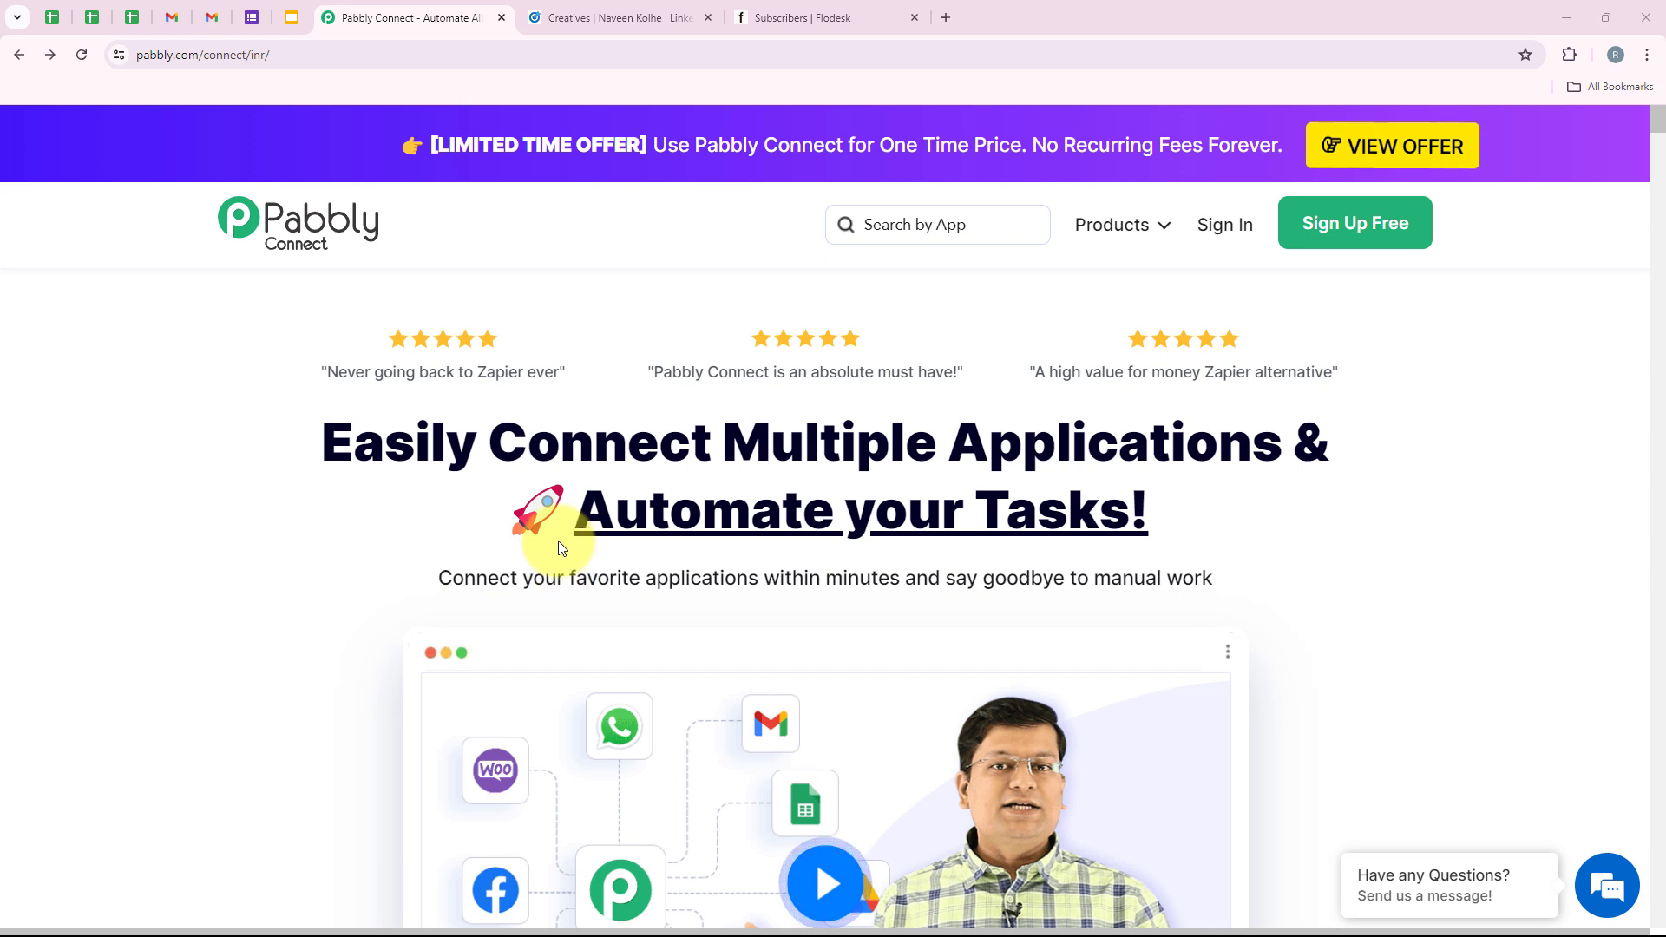
Highlight the Pabbly Connect site address in the browser bar.
left_click(379, 58)
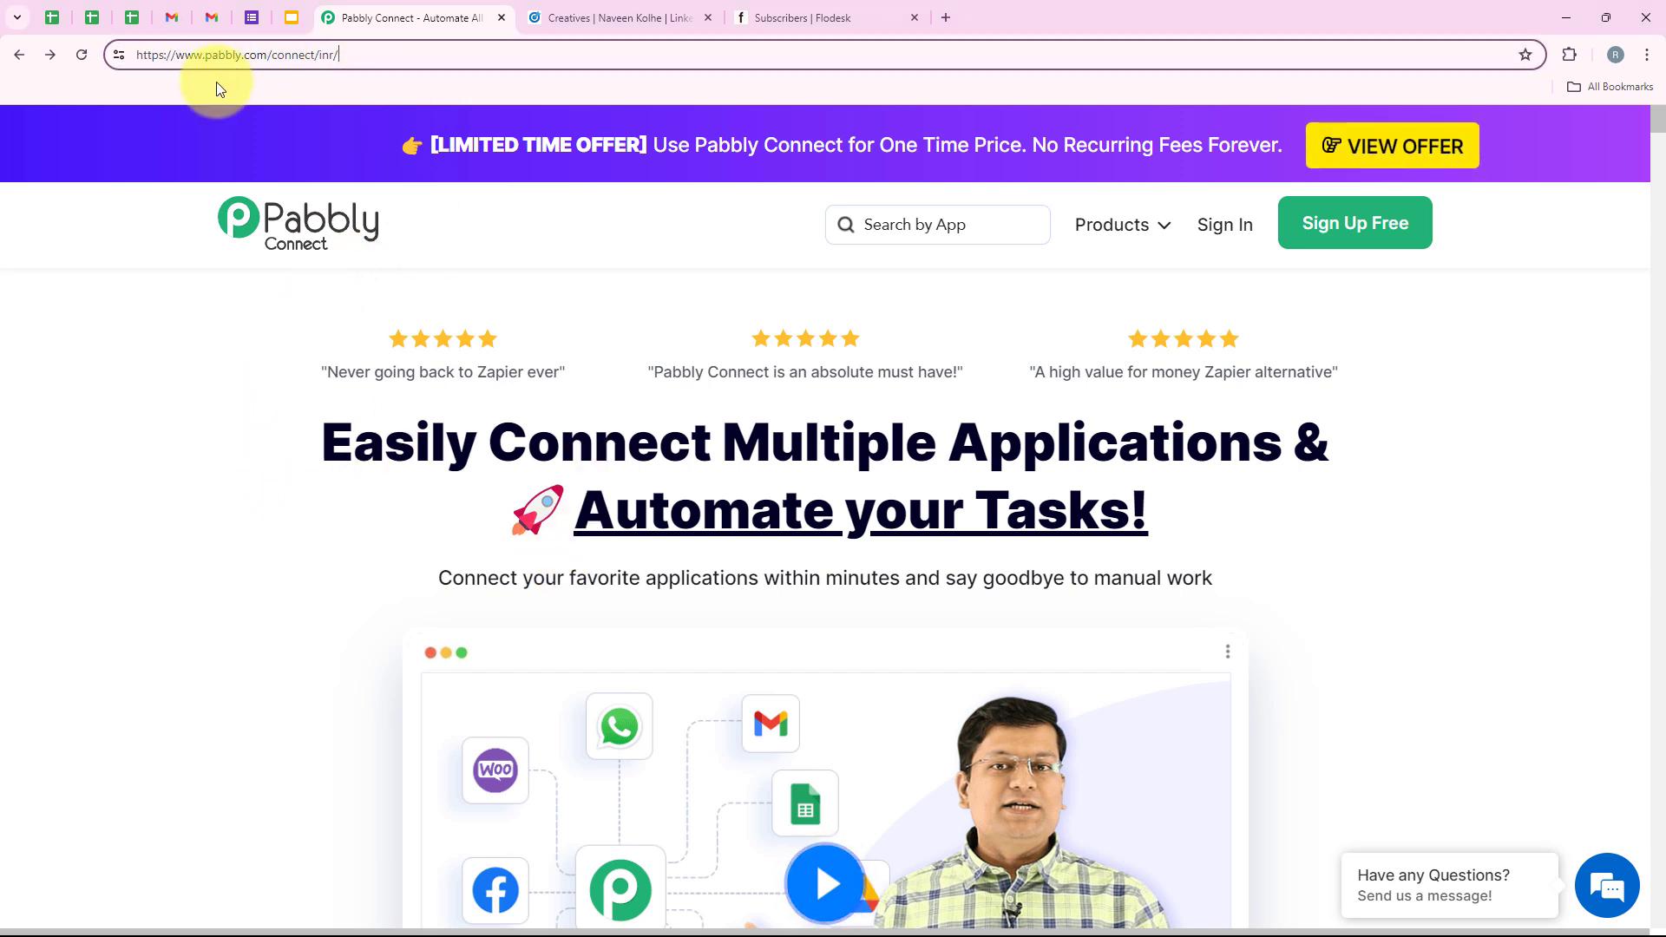
left_click_drag(360, 63, 214, 68)
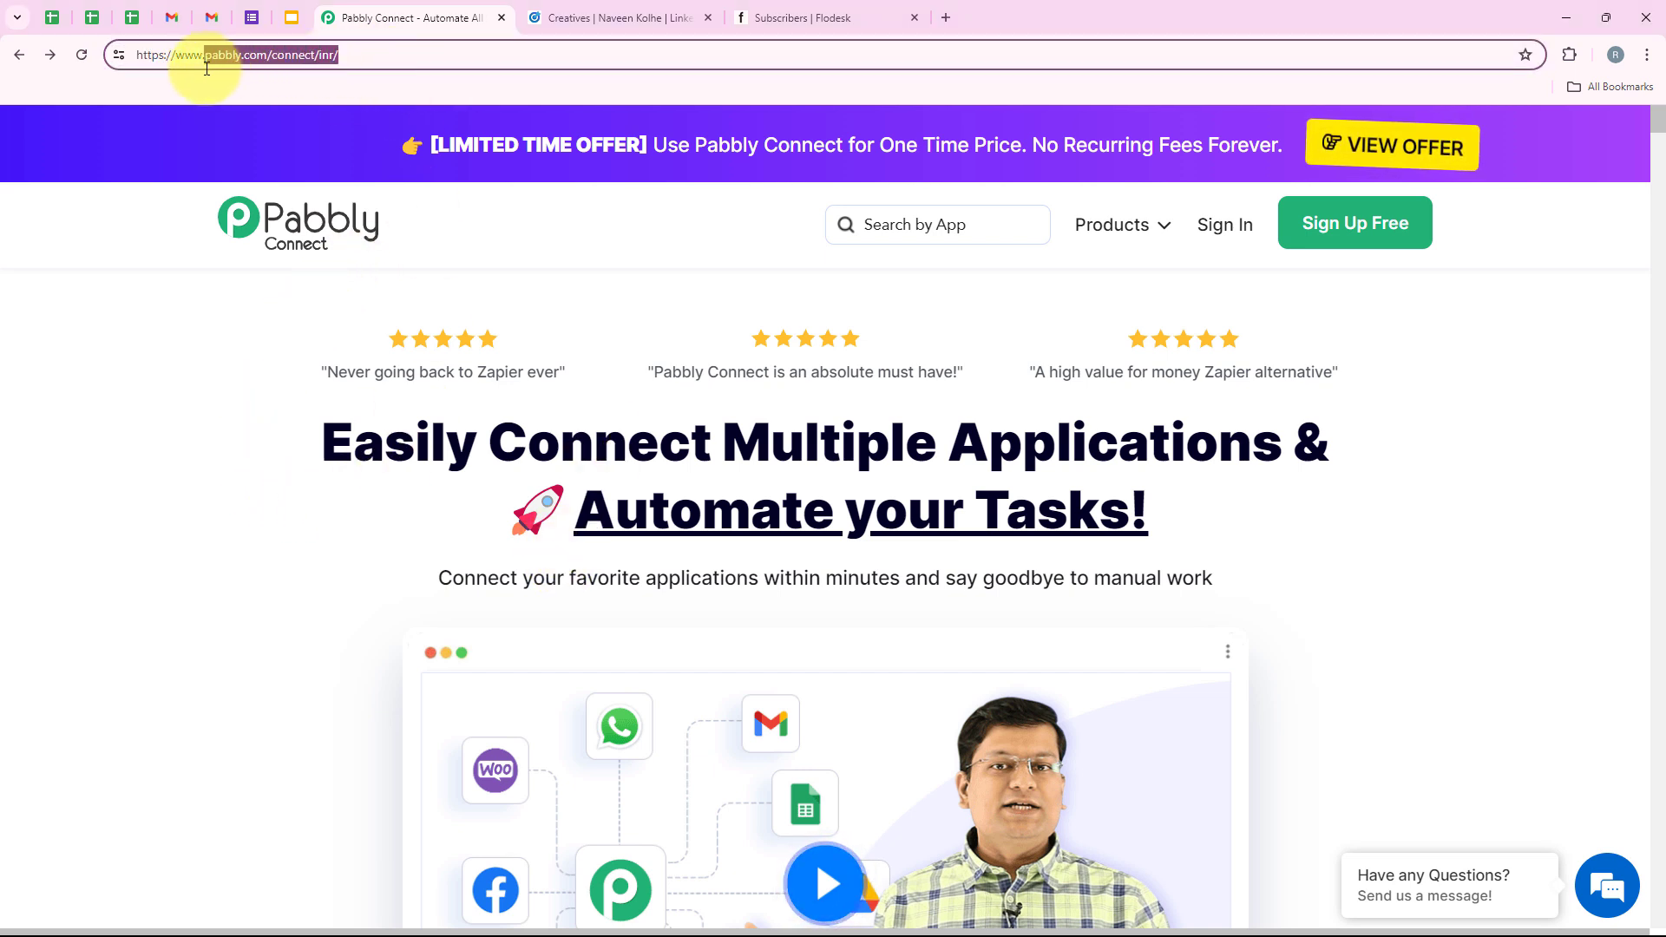
left_click(252, 340)
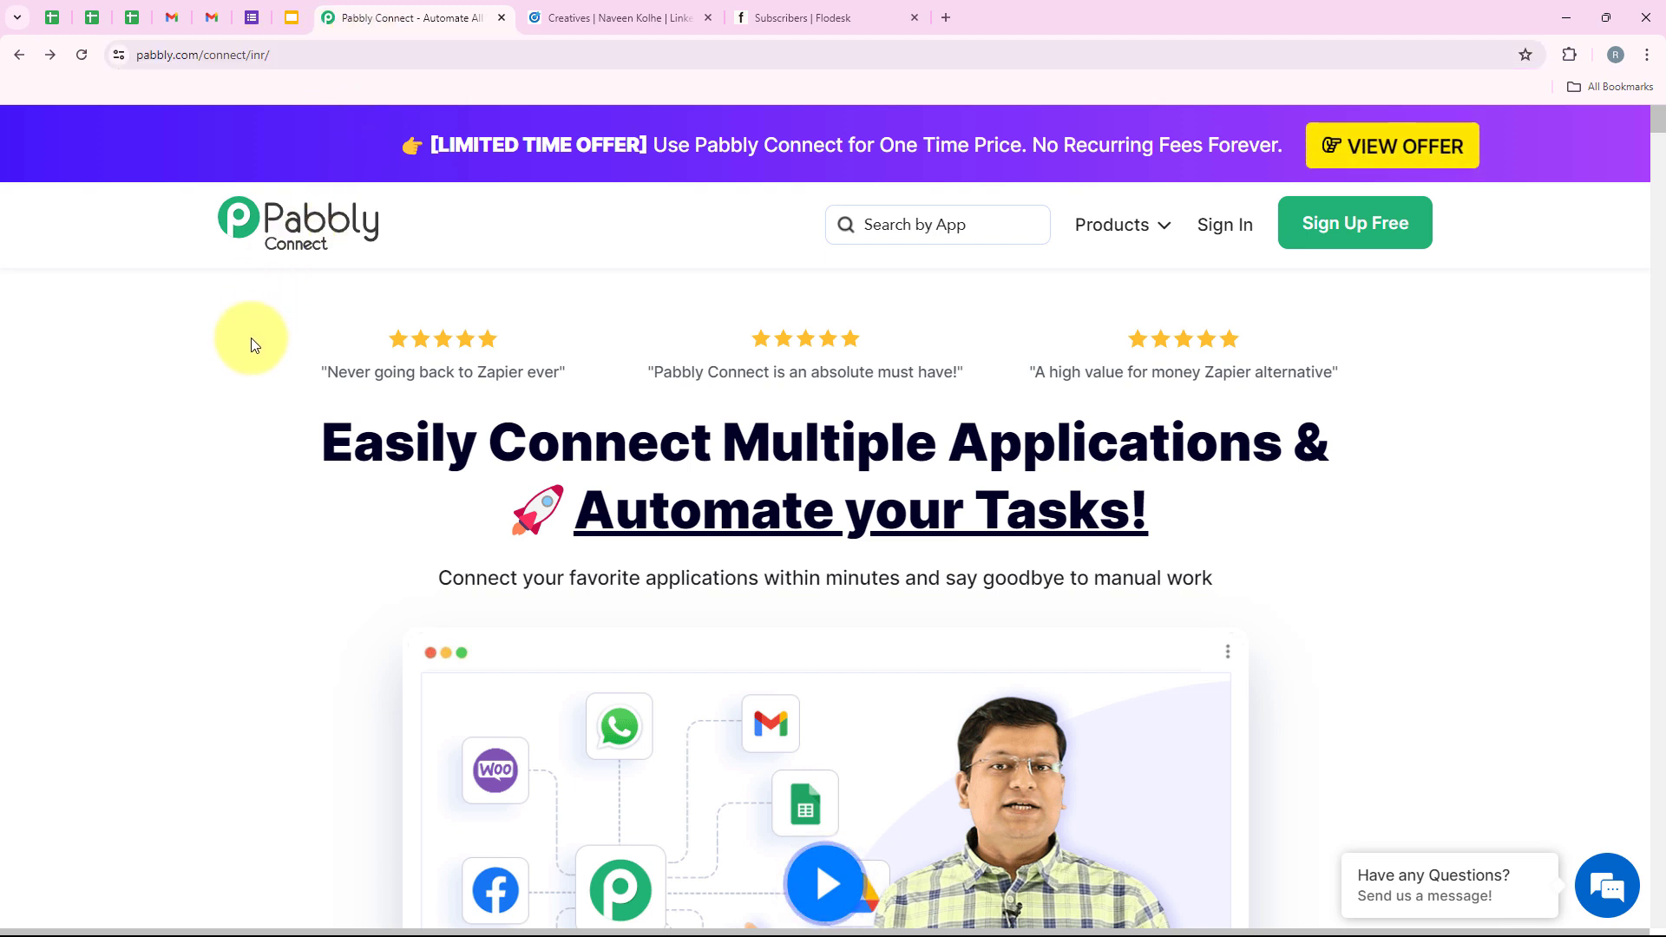
left_click(318, 54)
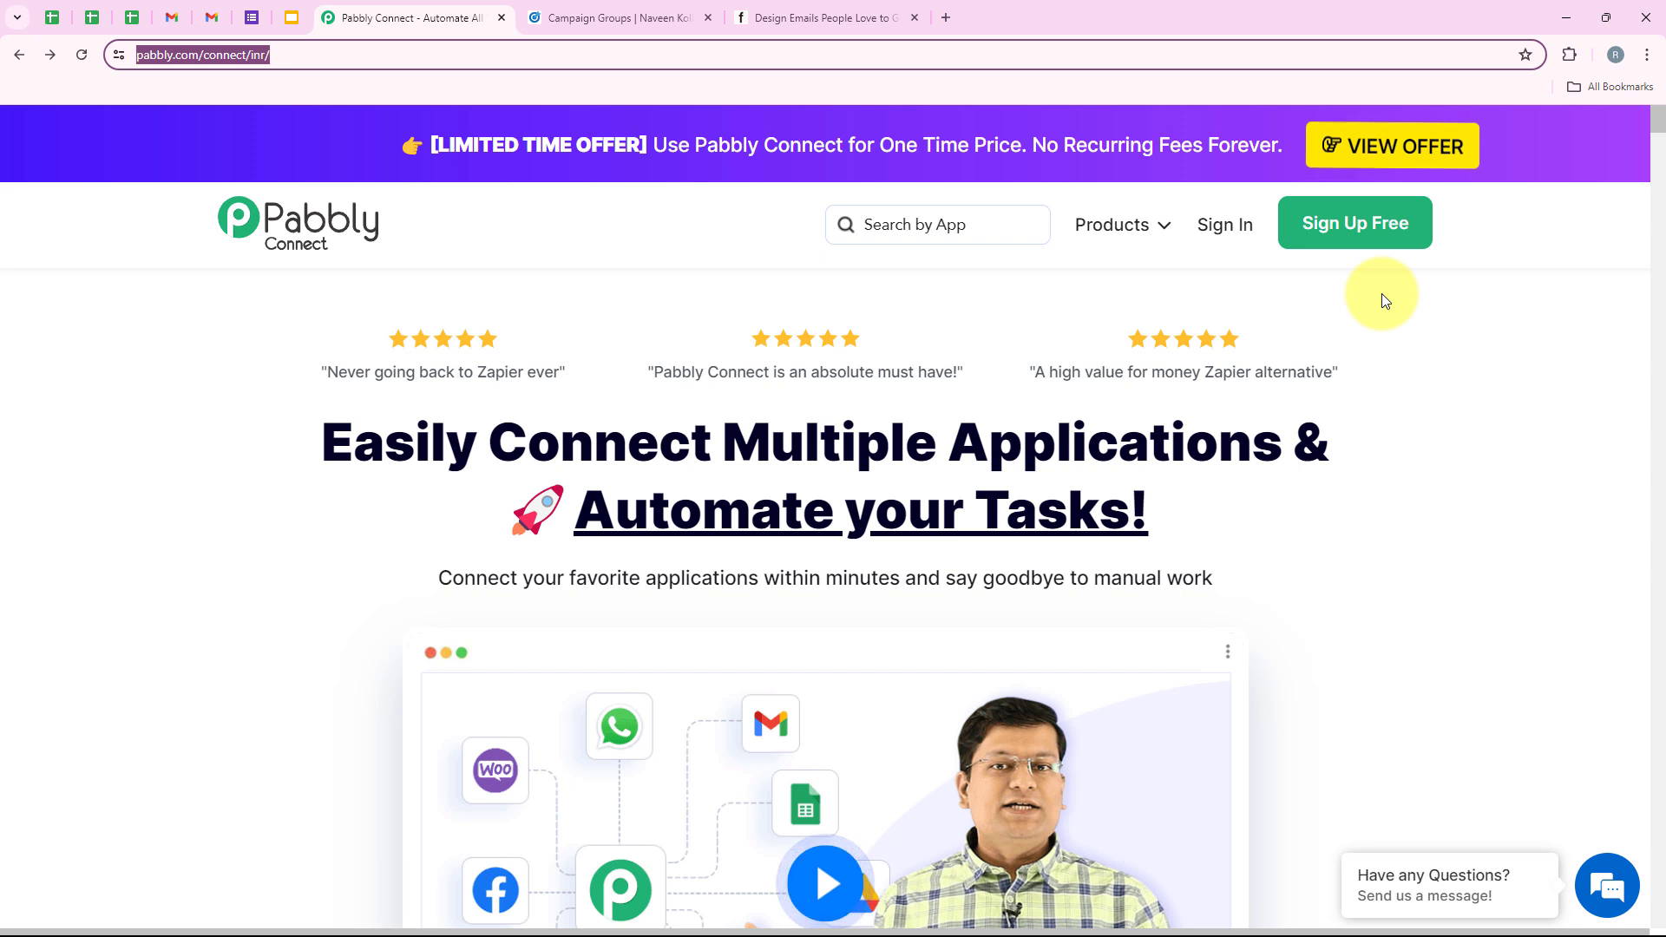
Sign in and view the All Pabbly Apps list with Pabbly Connect.
left_click(1237, 233)
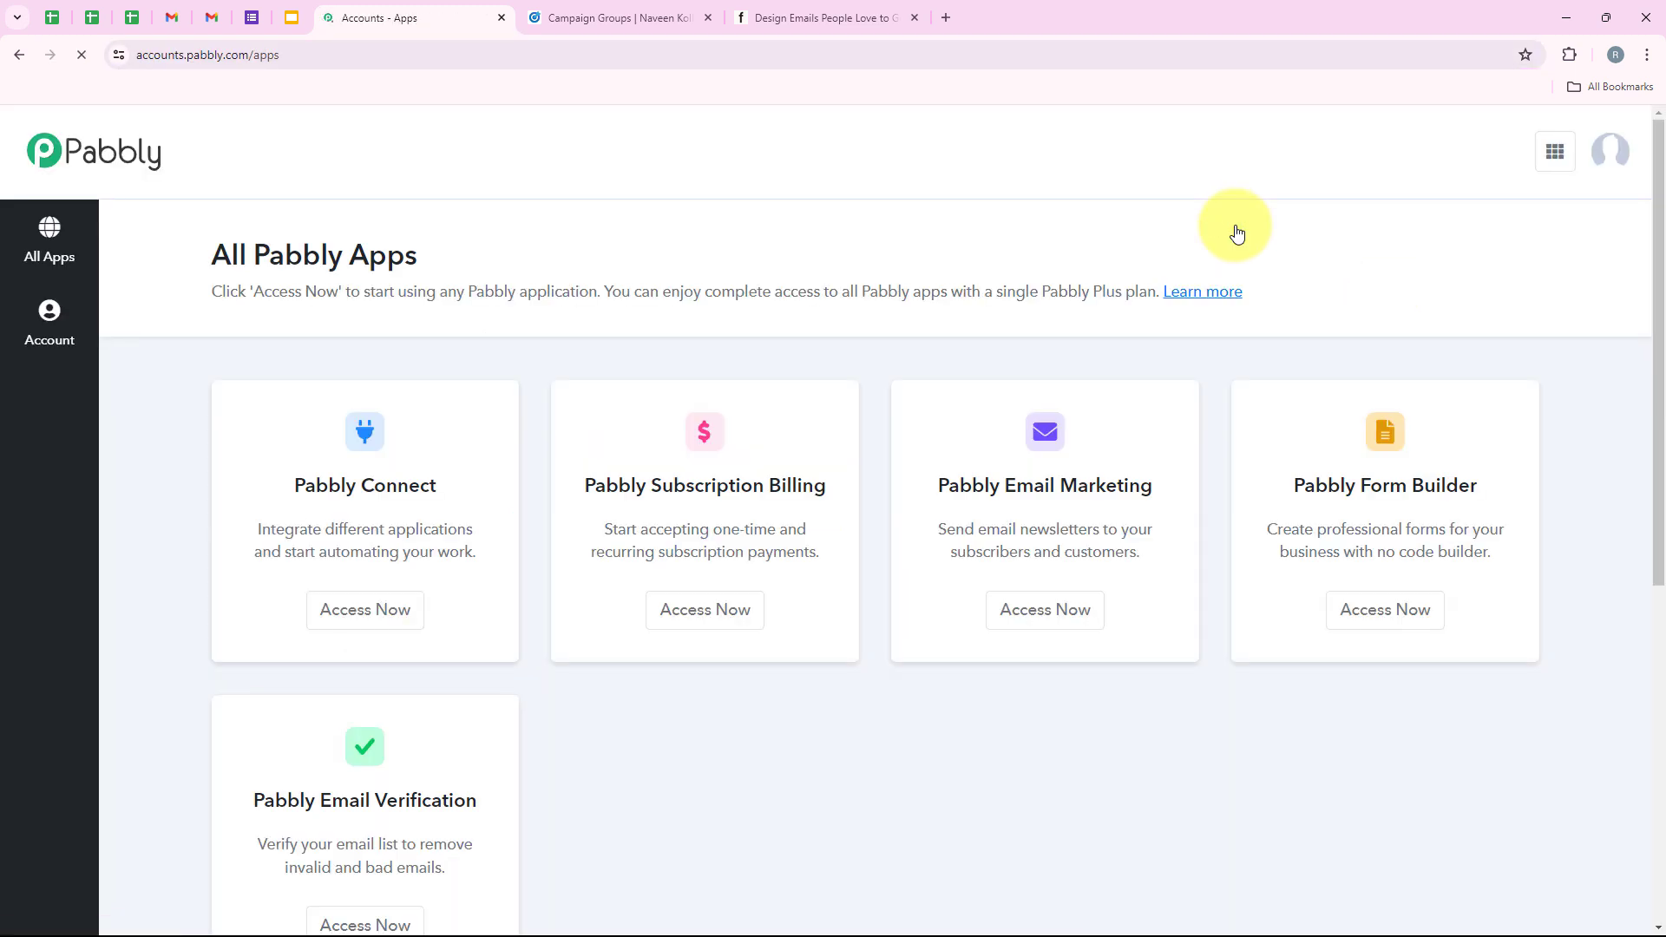
left_click_drag(454, 250, 164, 261)
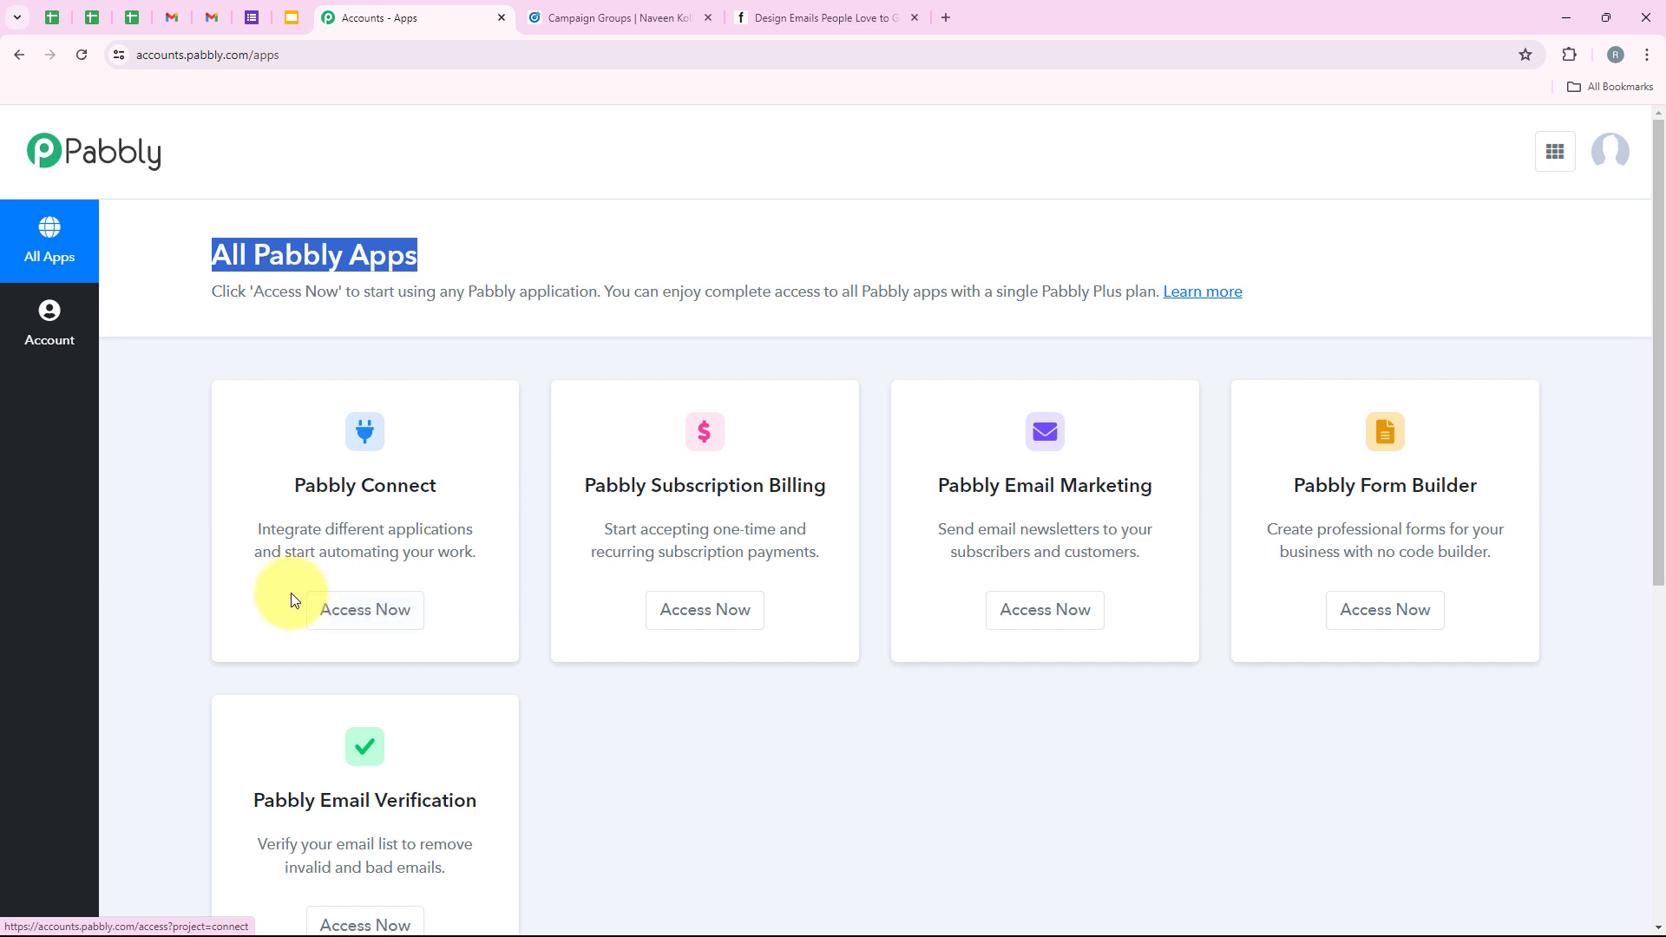
left_click_drag(294, 530, 473, 531)
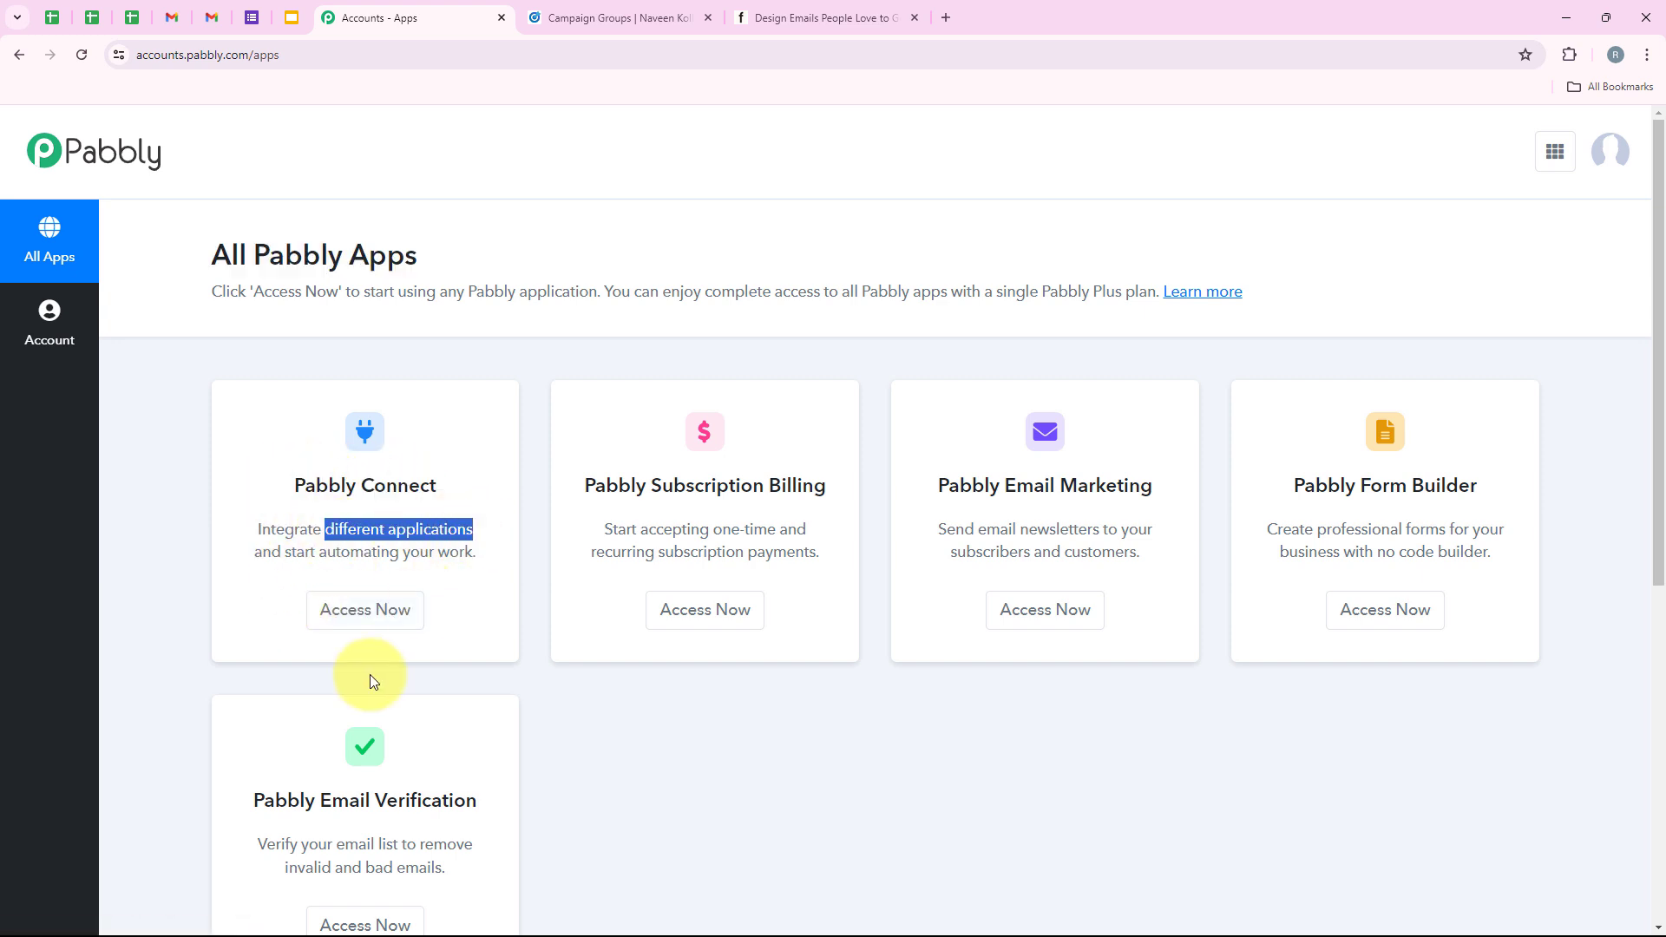
Open Pabbly Connect from the app list to reach its Dashboard.
left_click(373, 621)
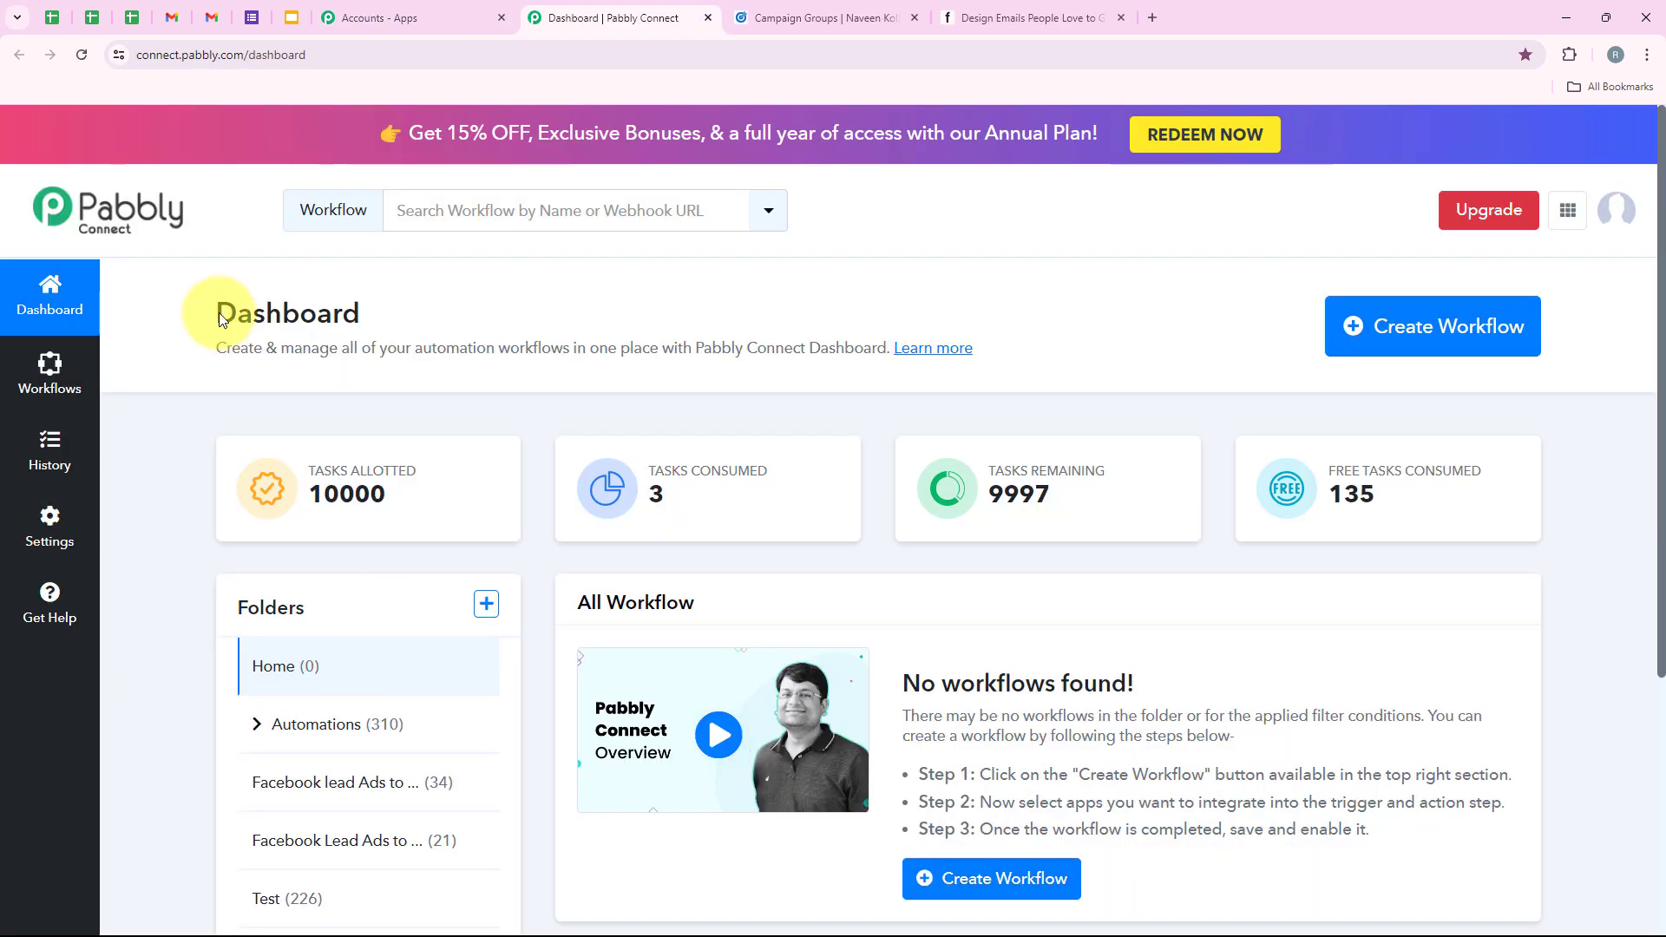
left_click_drag(208, 312, 395, 308)
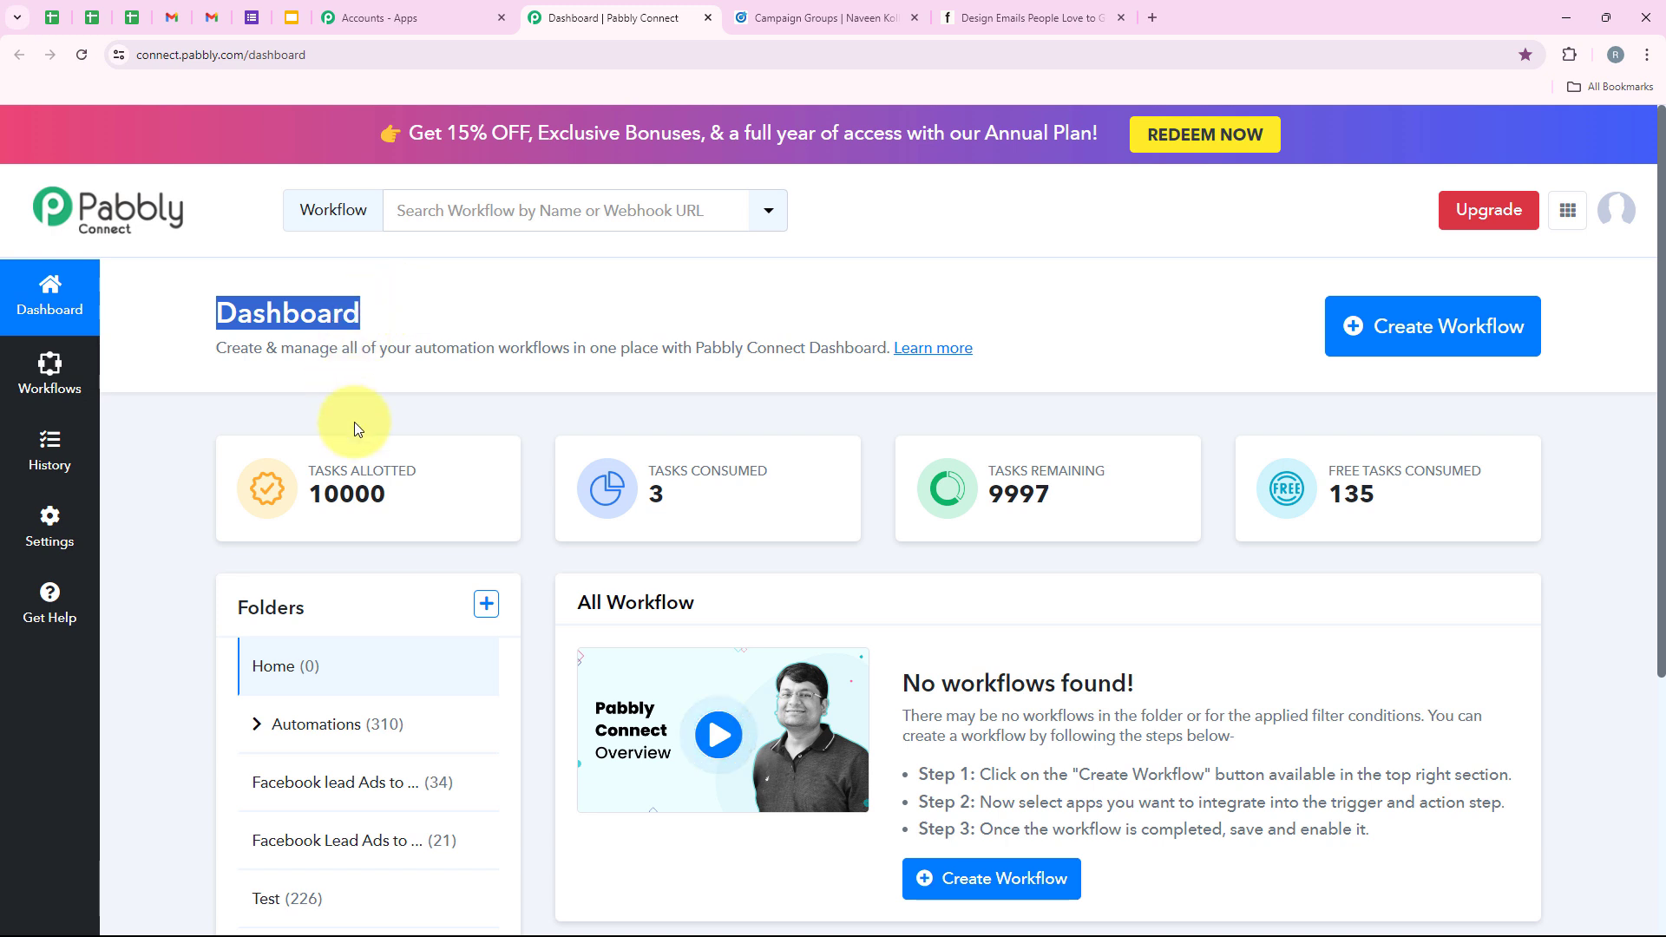
left_click(552, 325)
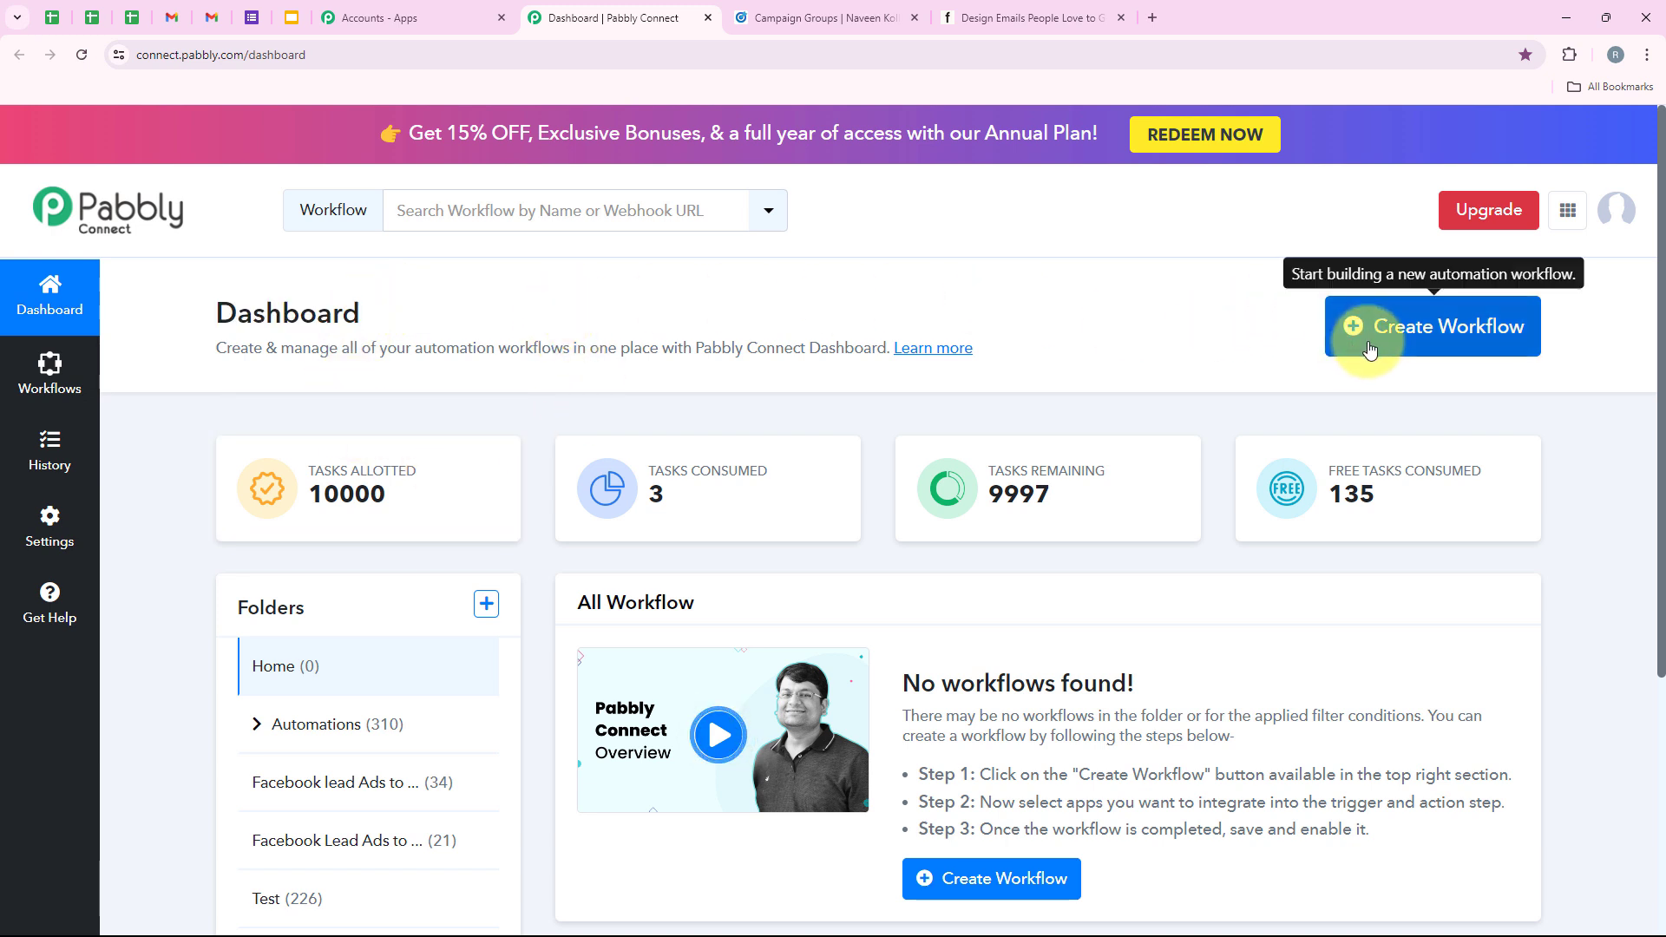
Create workflow 'How to Add LinkedIn Leads to Flodesk as Subscribers' in the Automations folder.
left_click(1414, 328)
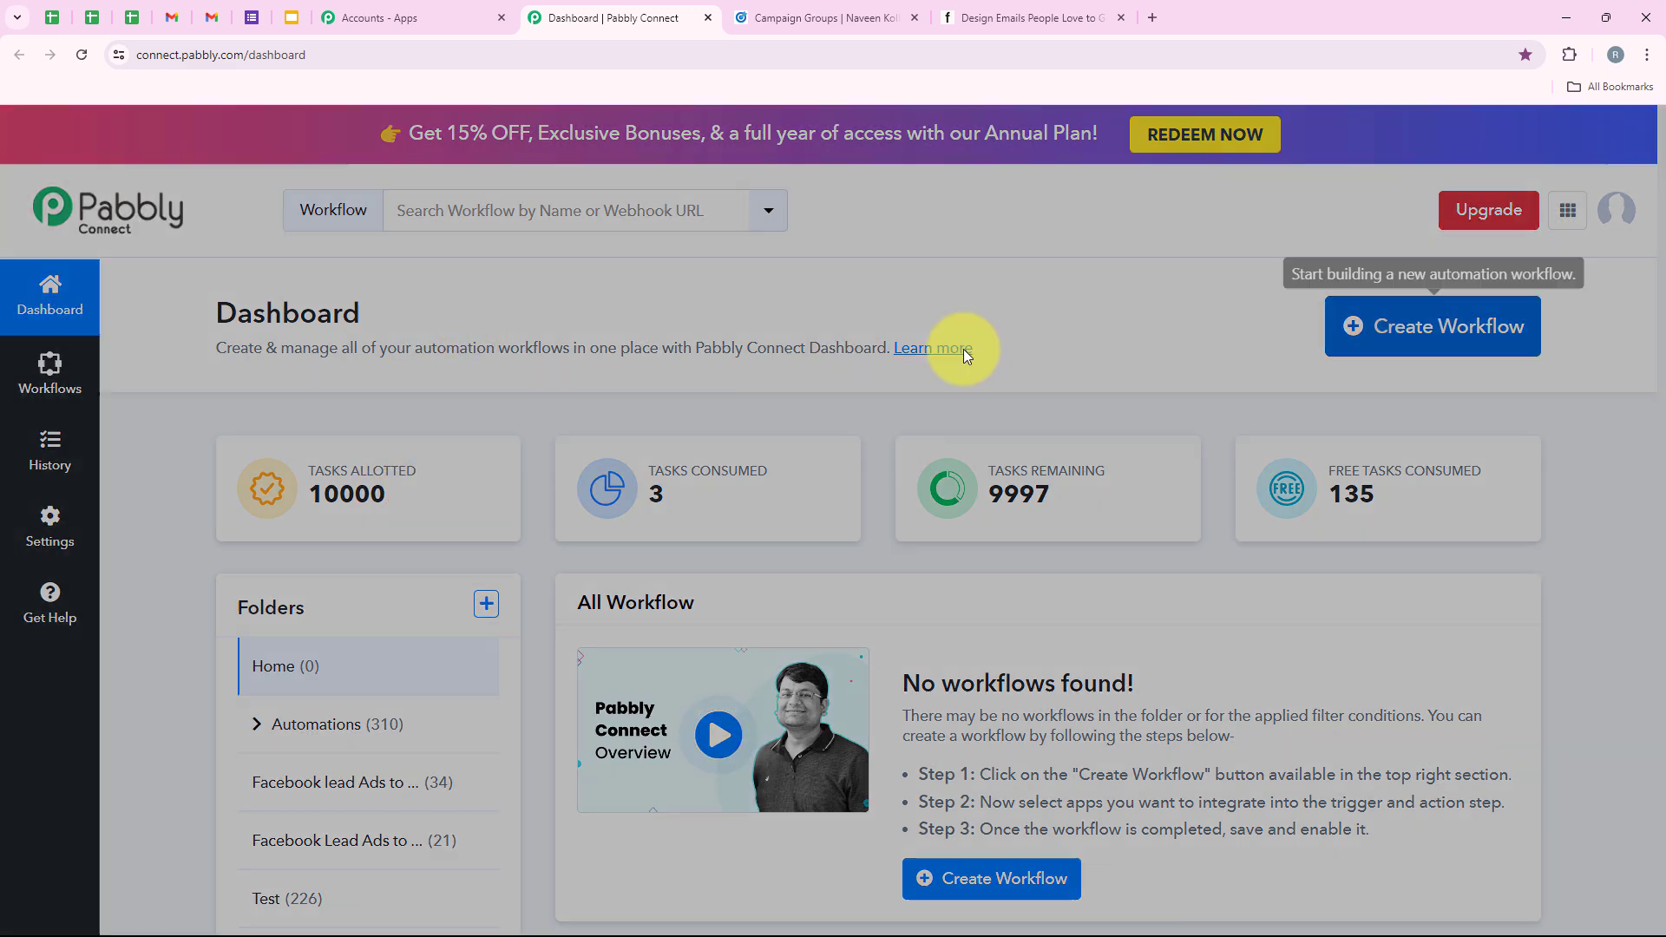
triple_click(677, 538)
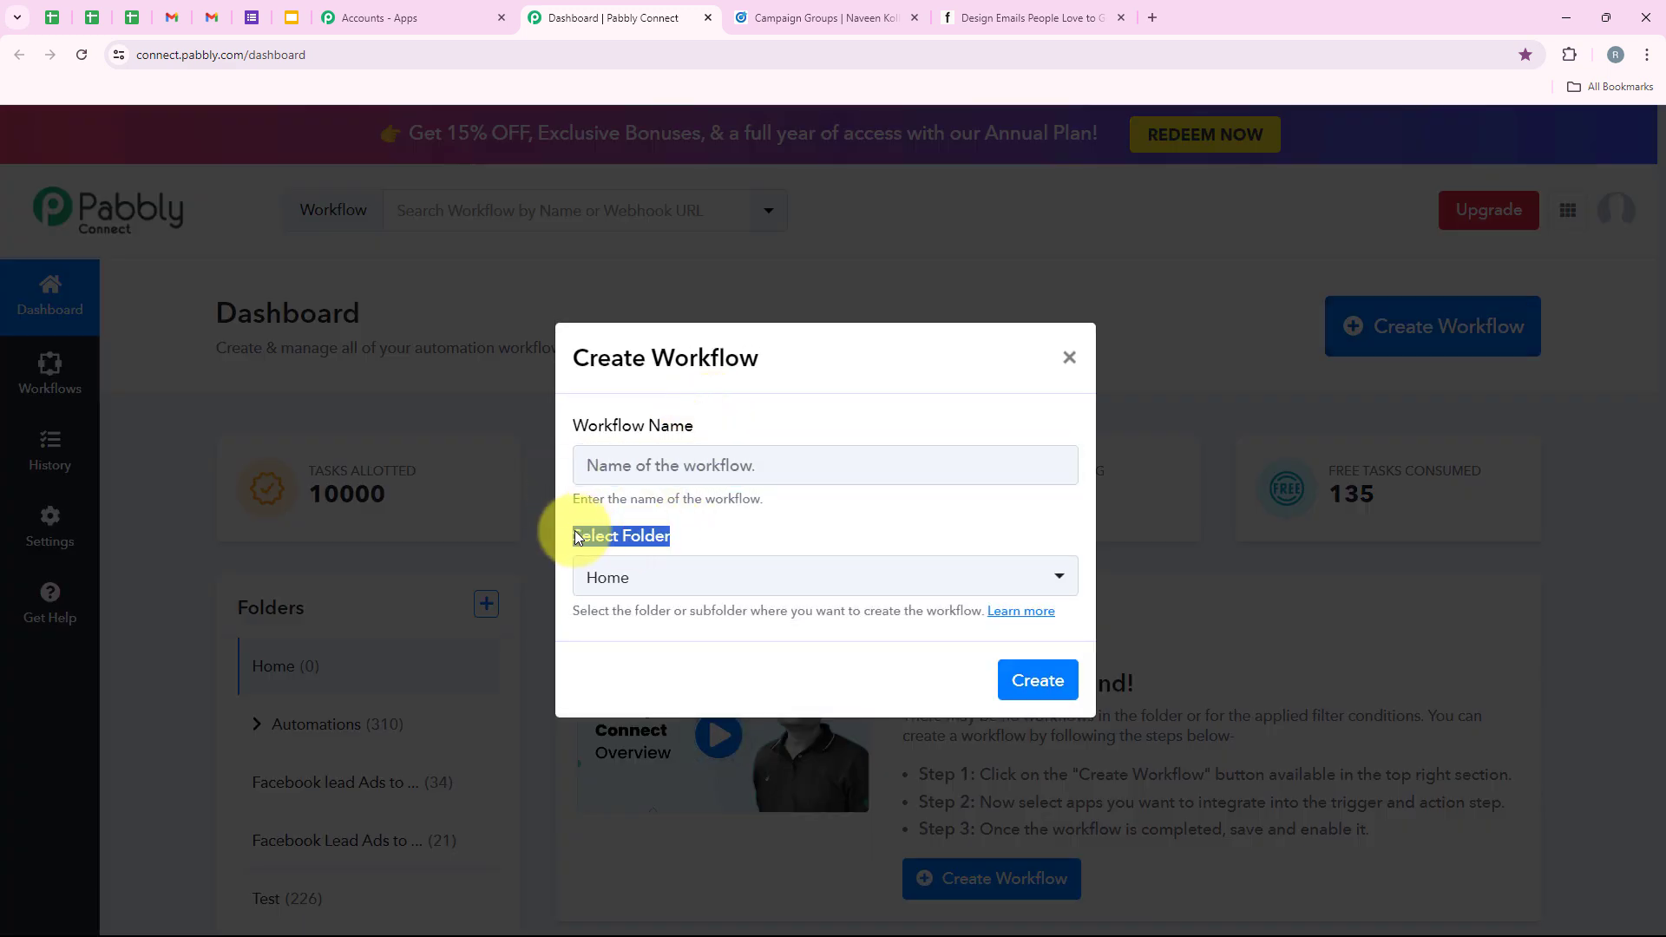
left_click(681, 576)
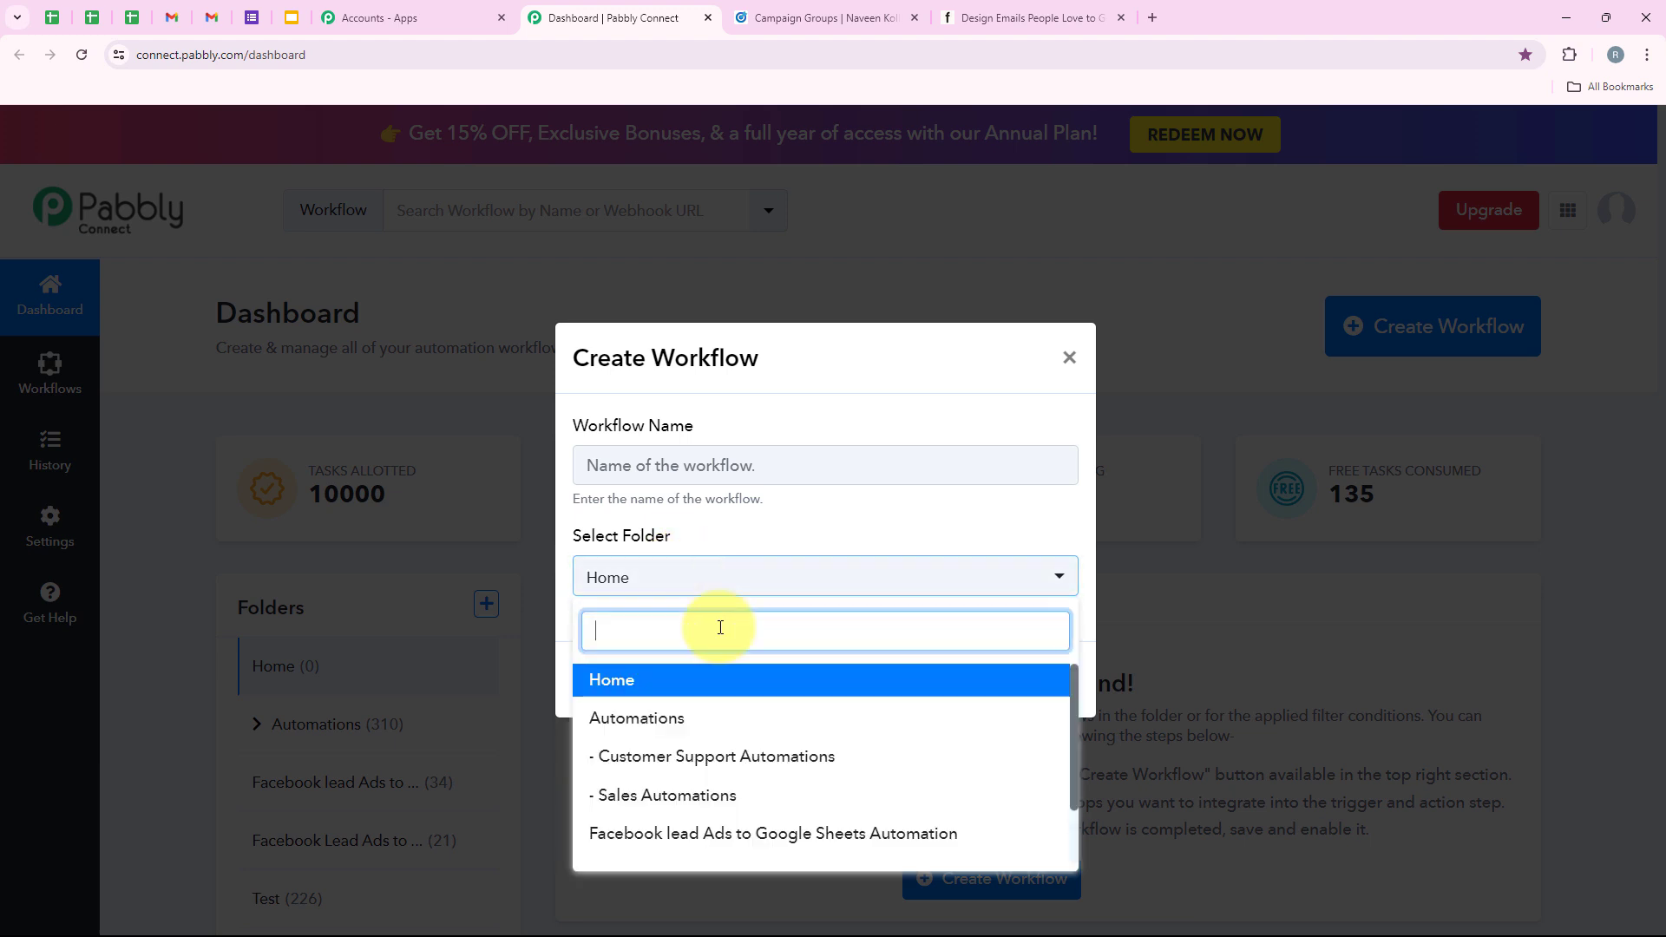
left_click(751, 721)
left_click(695, 472)
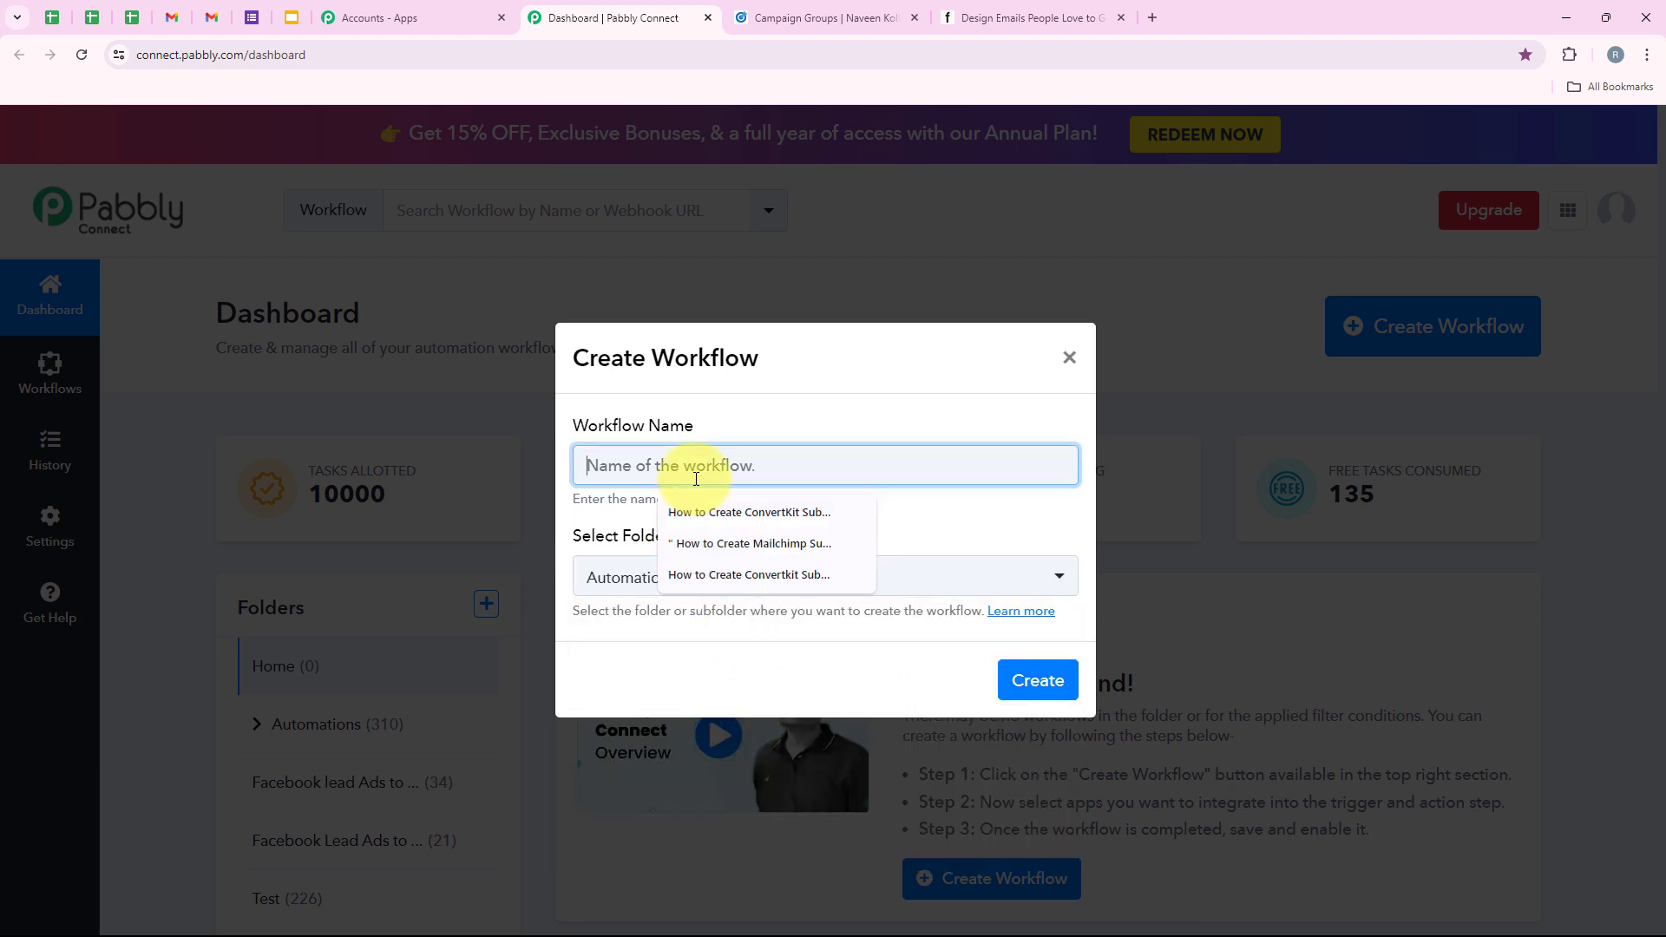
type("How to Add LinkedIn Leads to Flodesk as Subscribers")
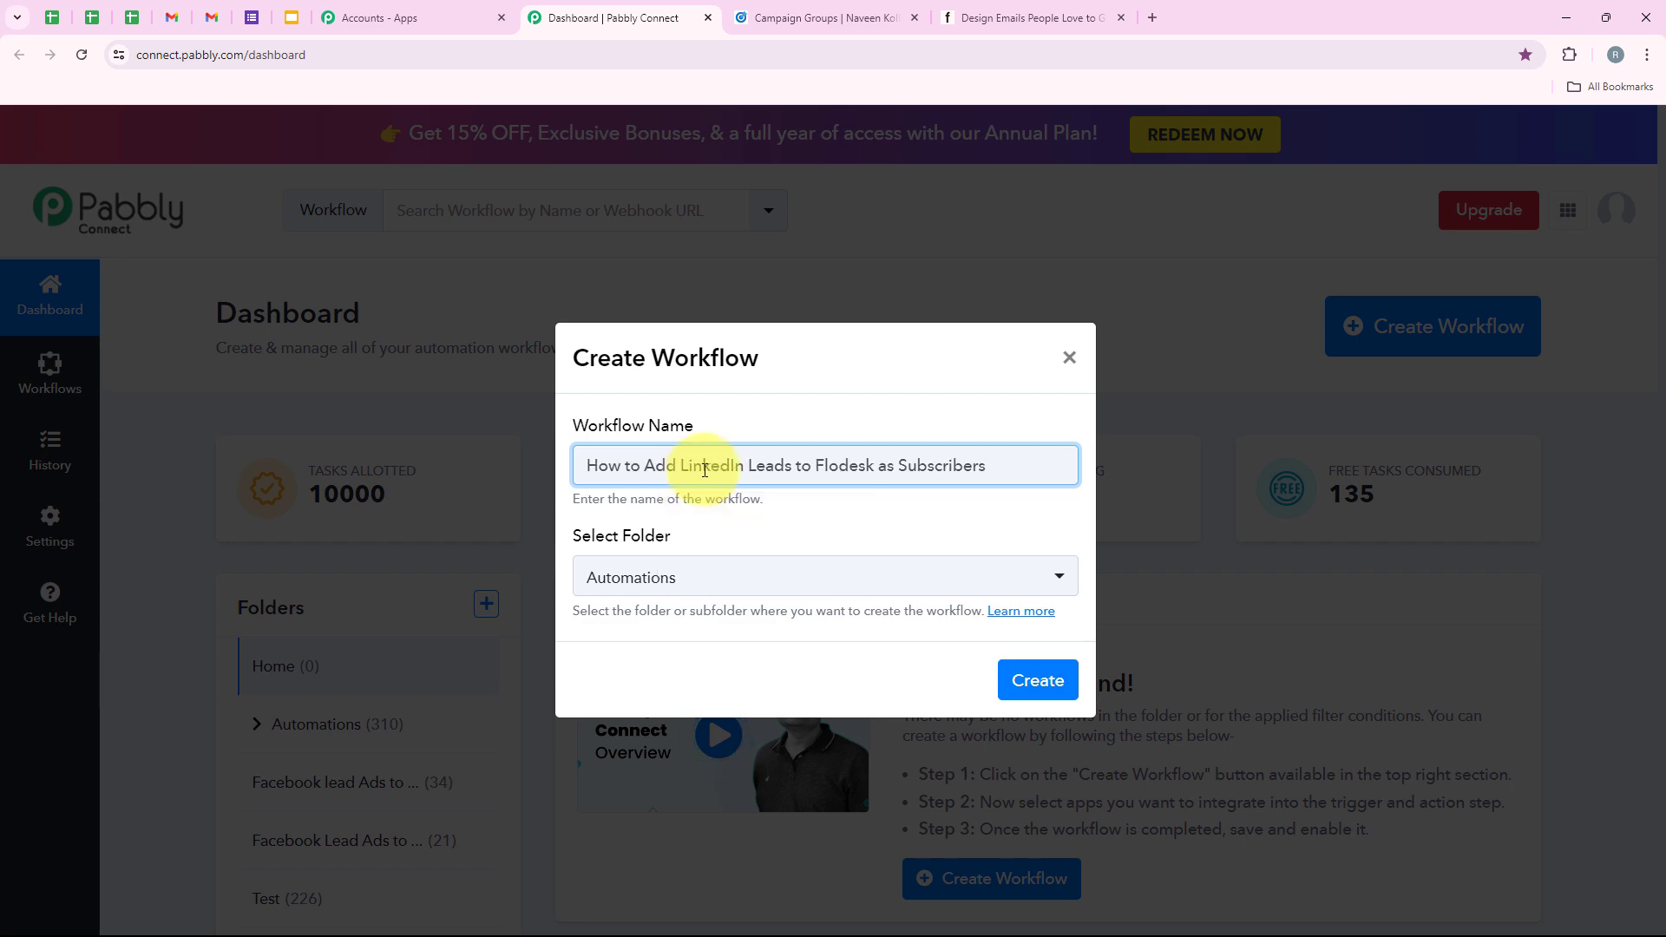
left_click(1038, 685)
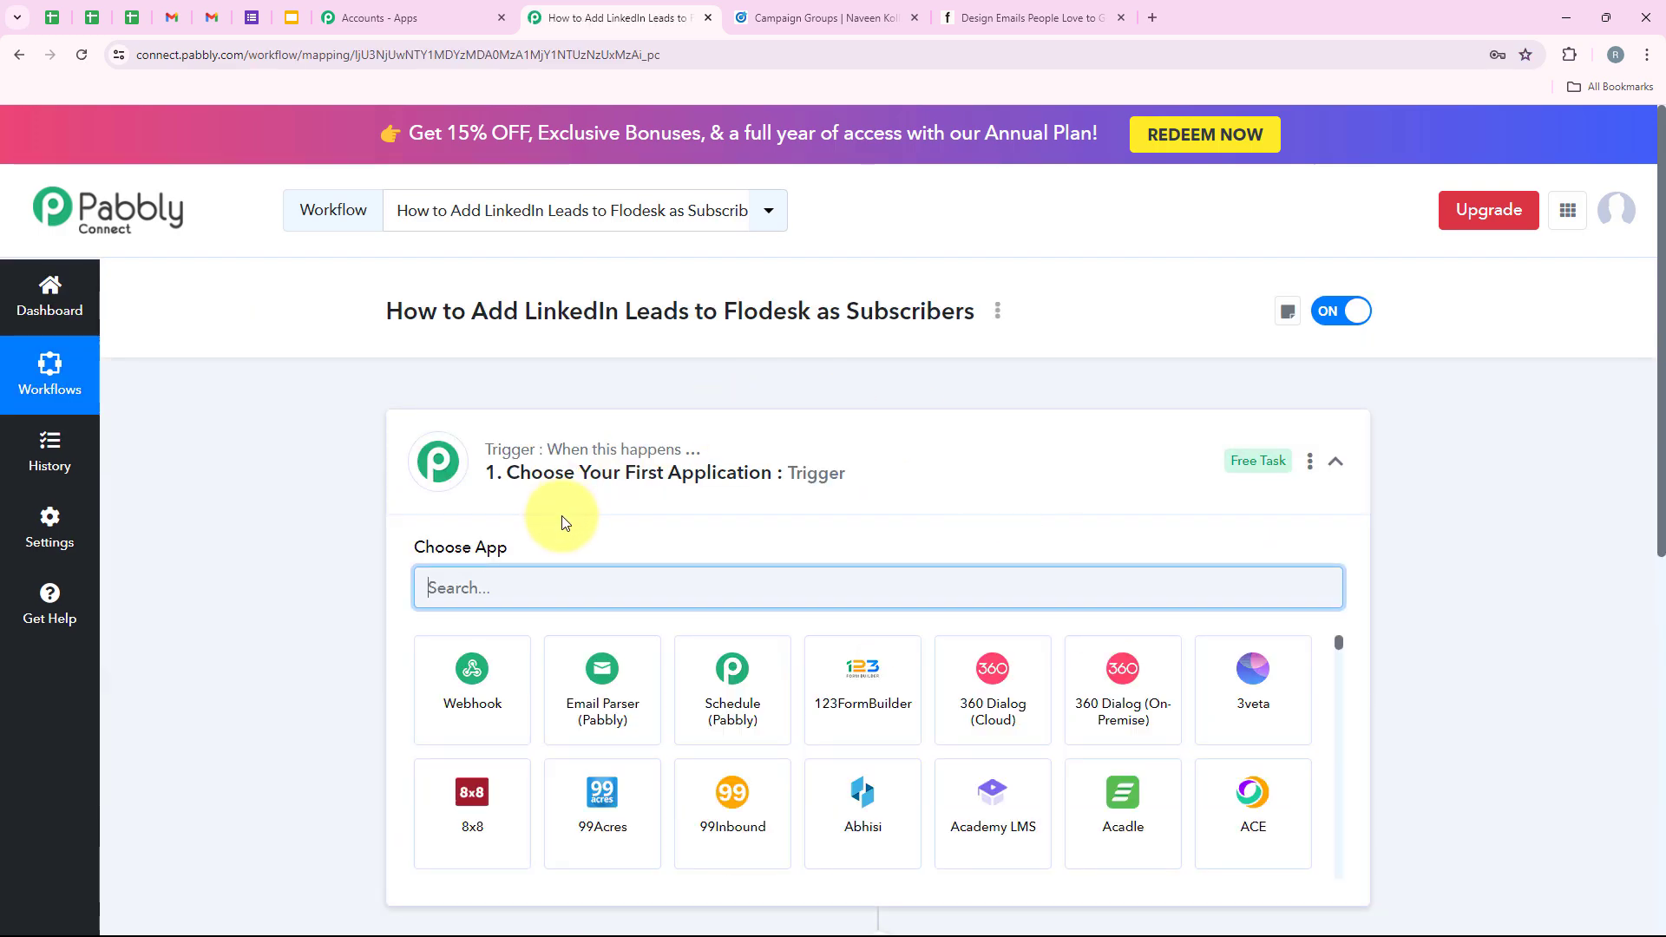
Search 'LinkedIn' in the trigger's Choose App list and pick LinkedIn Lead Gen Forms.
left_click(814, 477)
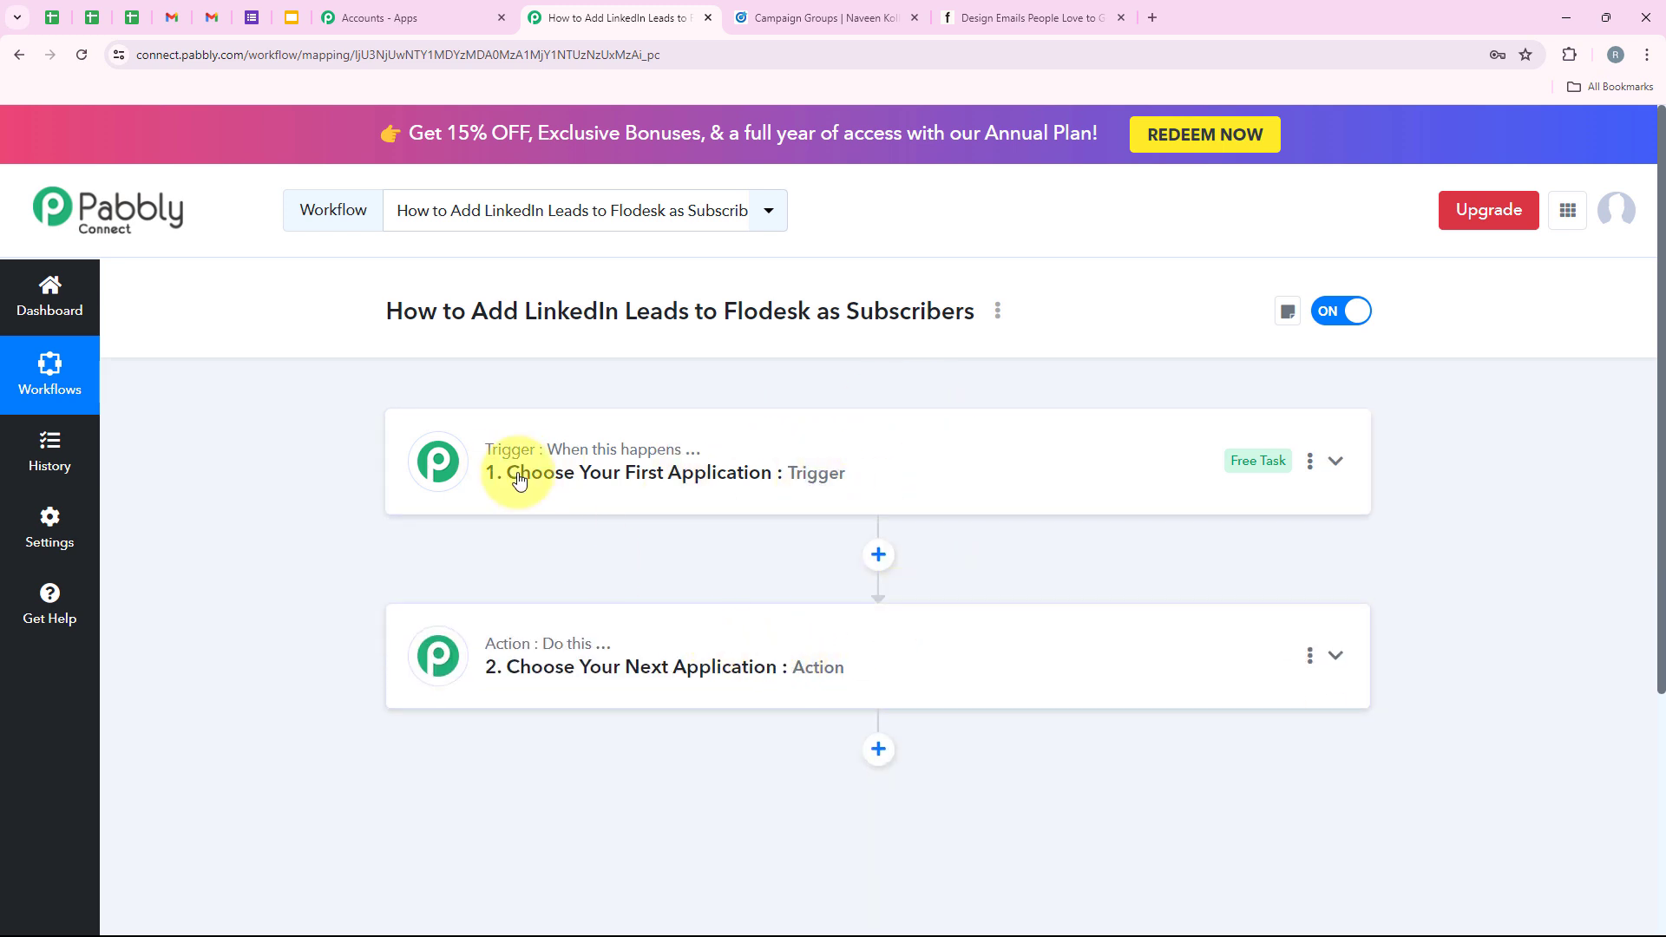
mouse_move(506, 442)
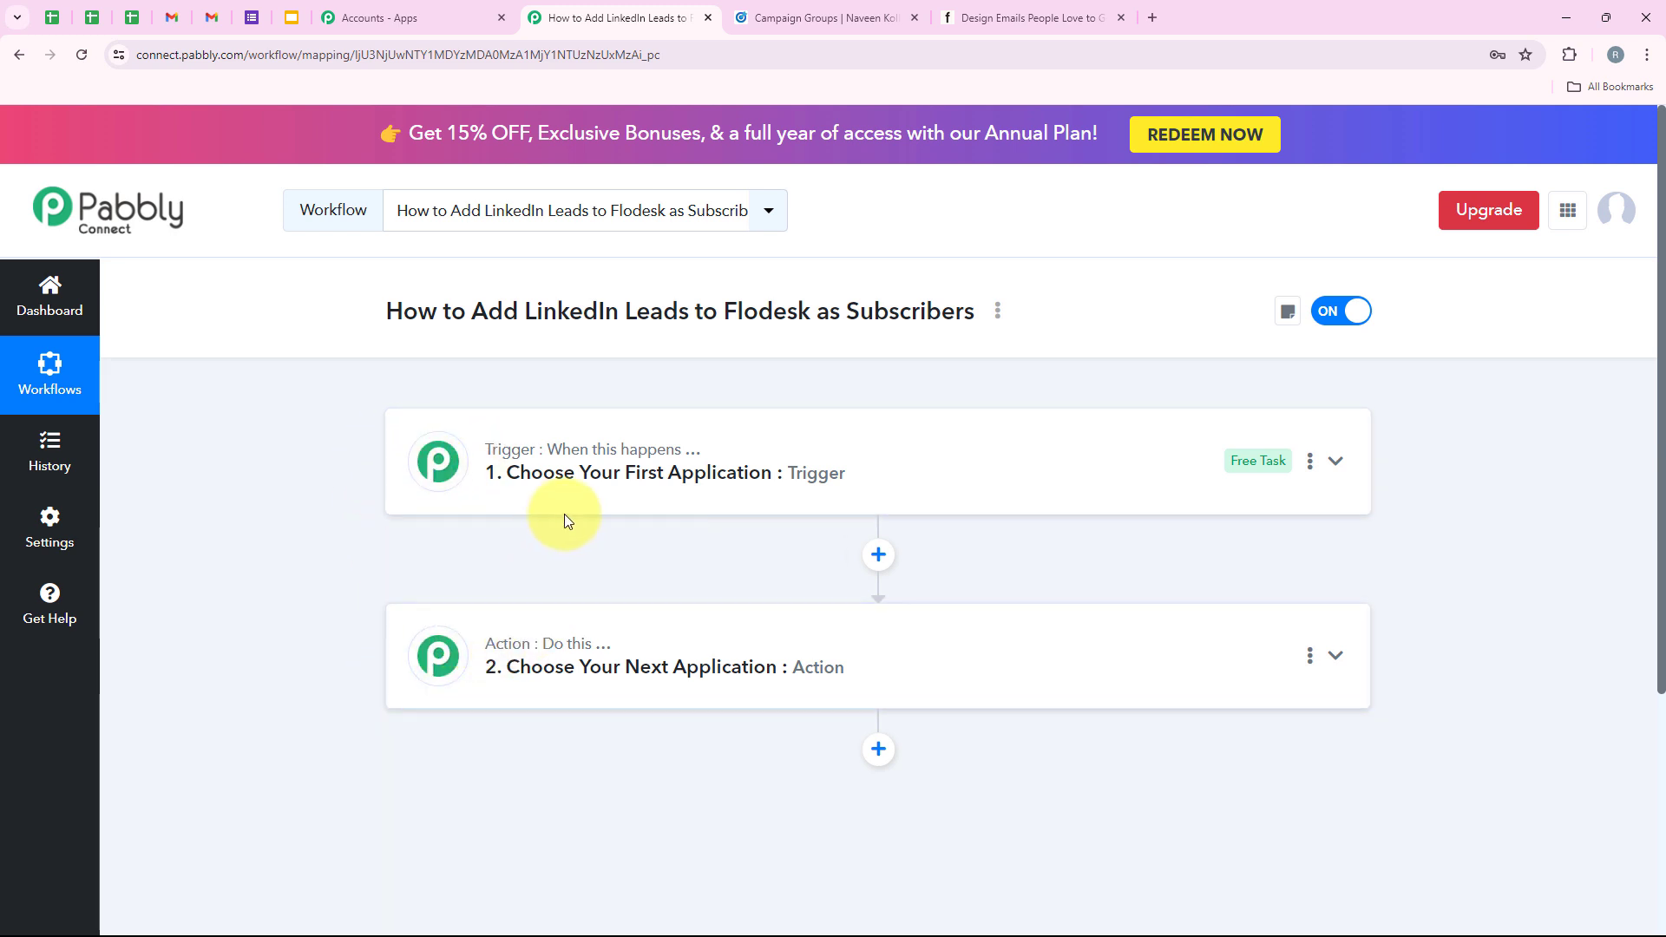
left_click(550, 488)
left_click(495, 578)
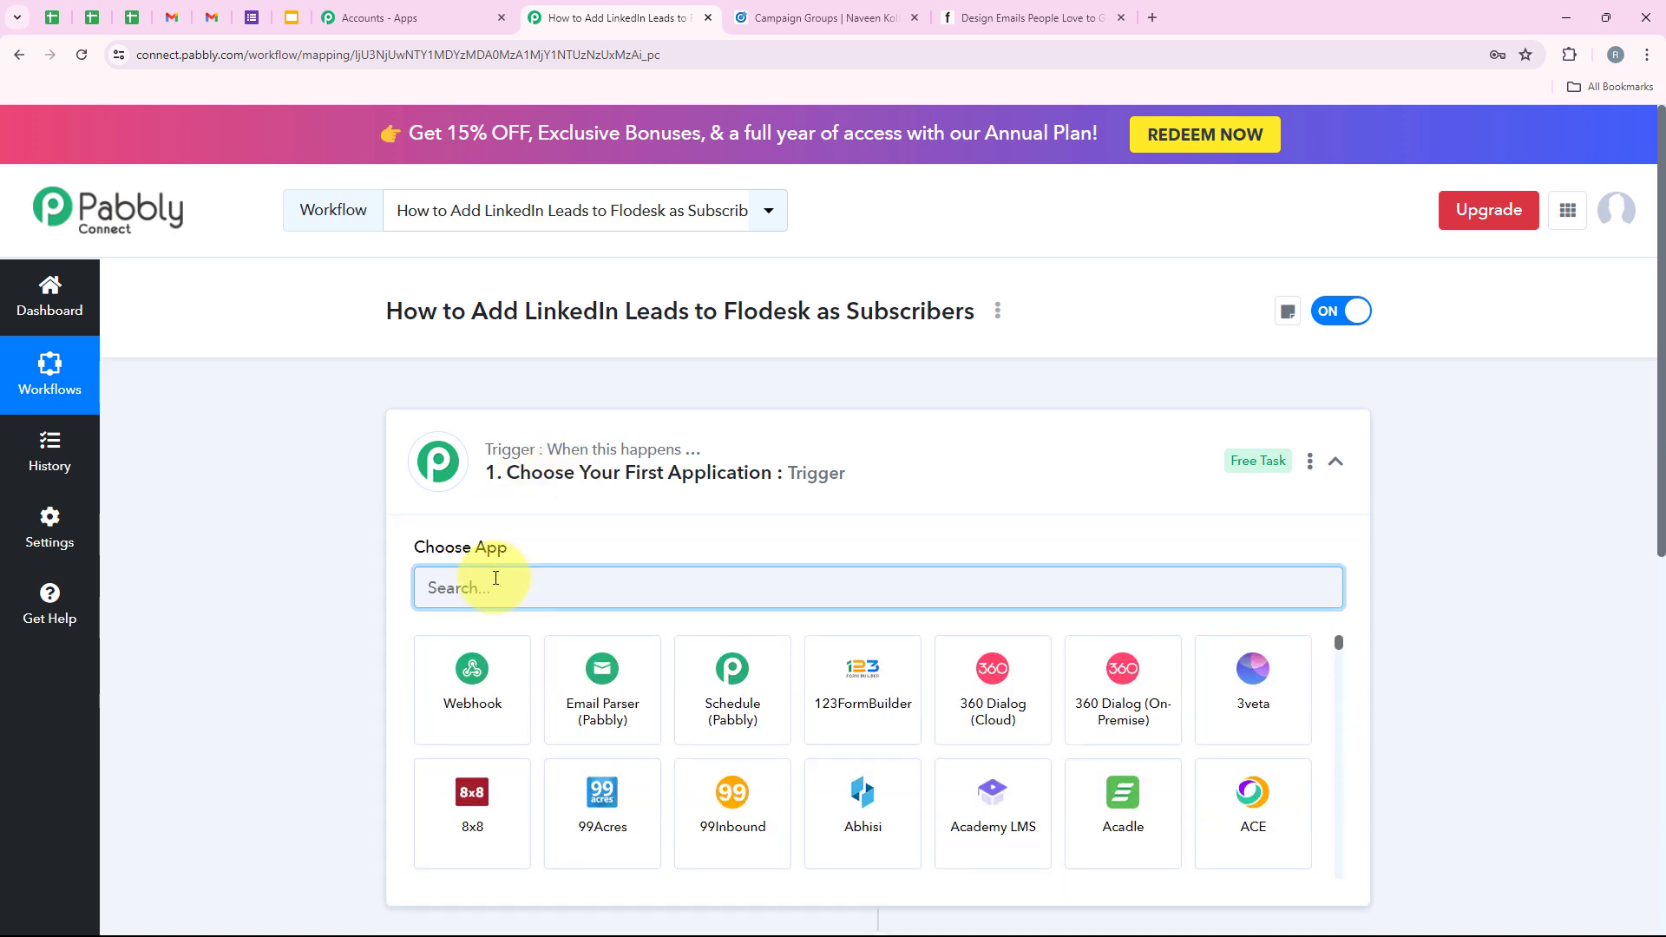
type("Lin")
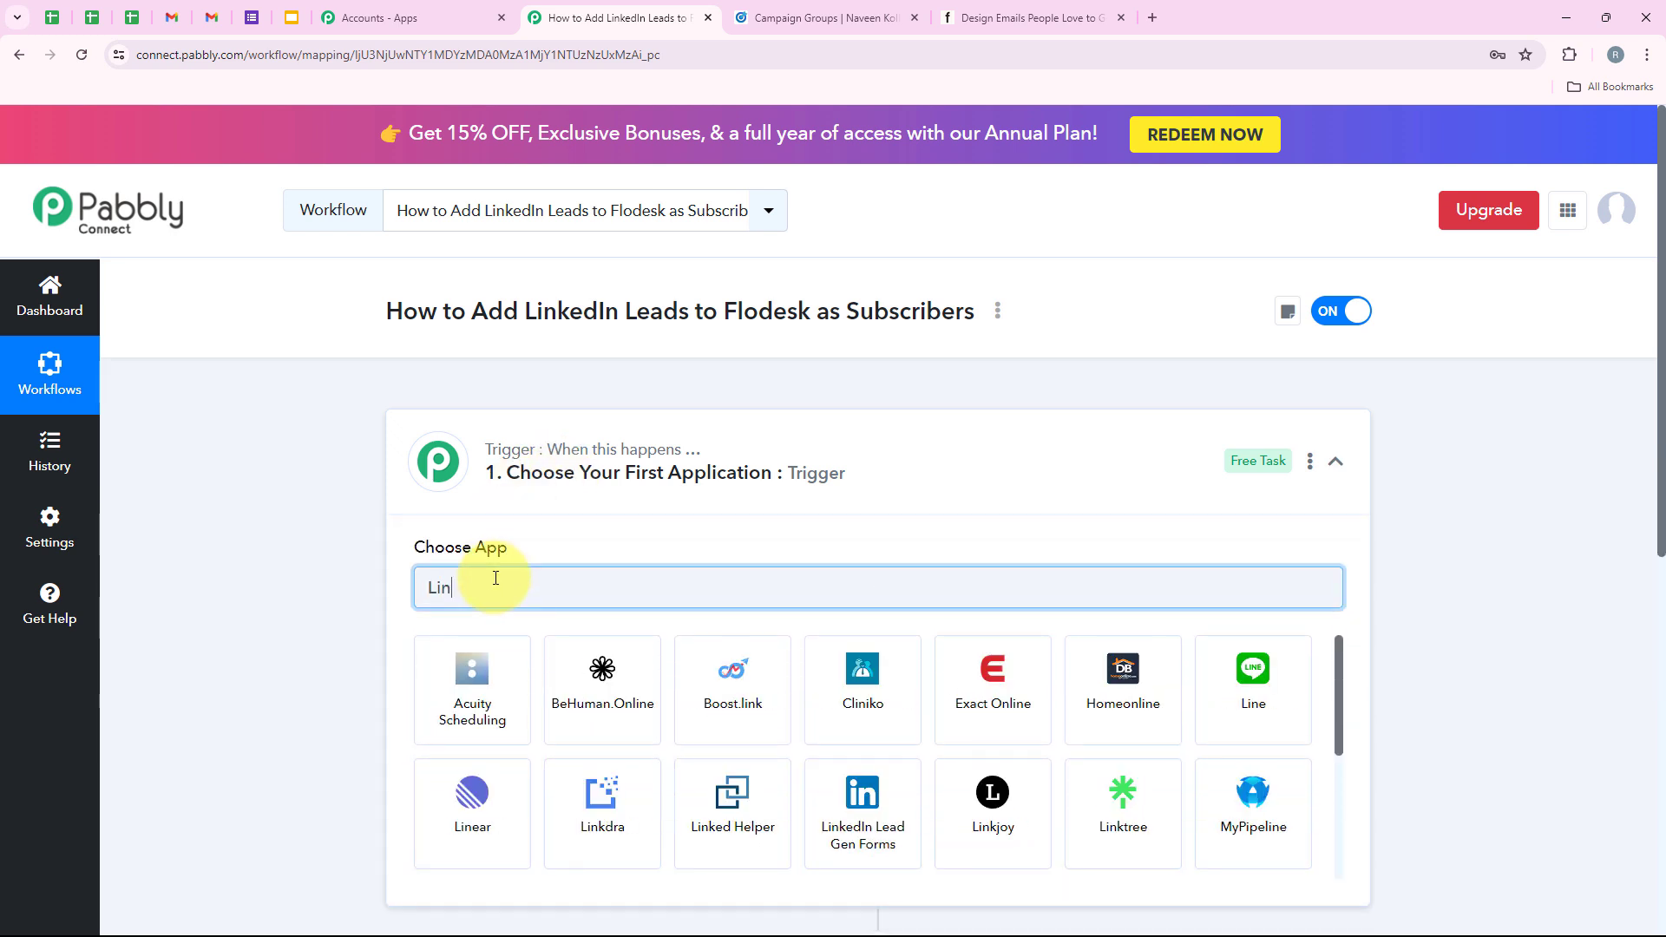
type("ked")
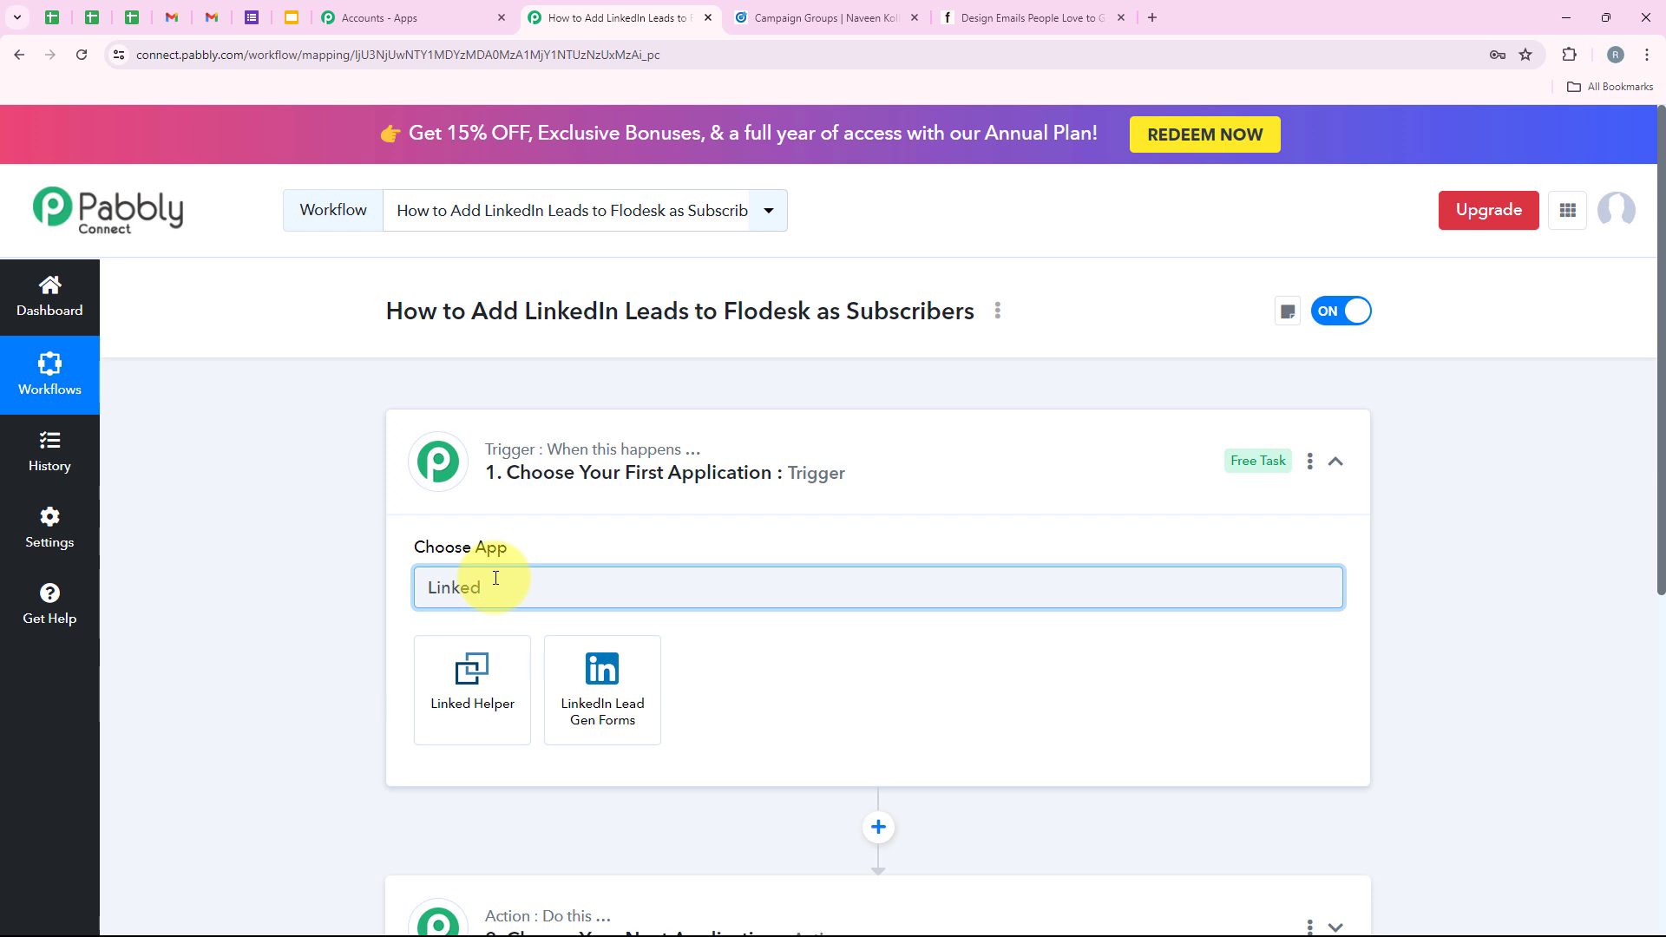
type("In Lead")
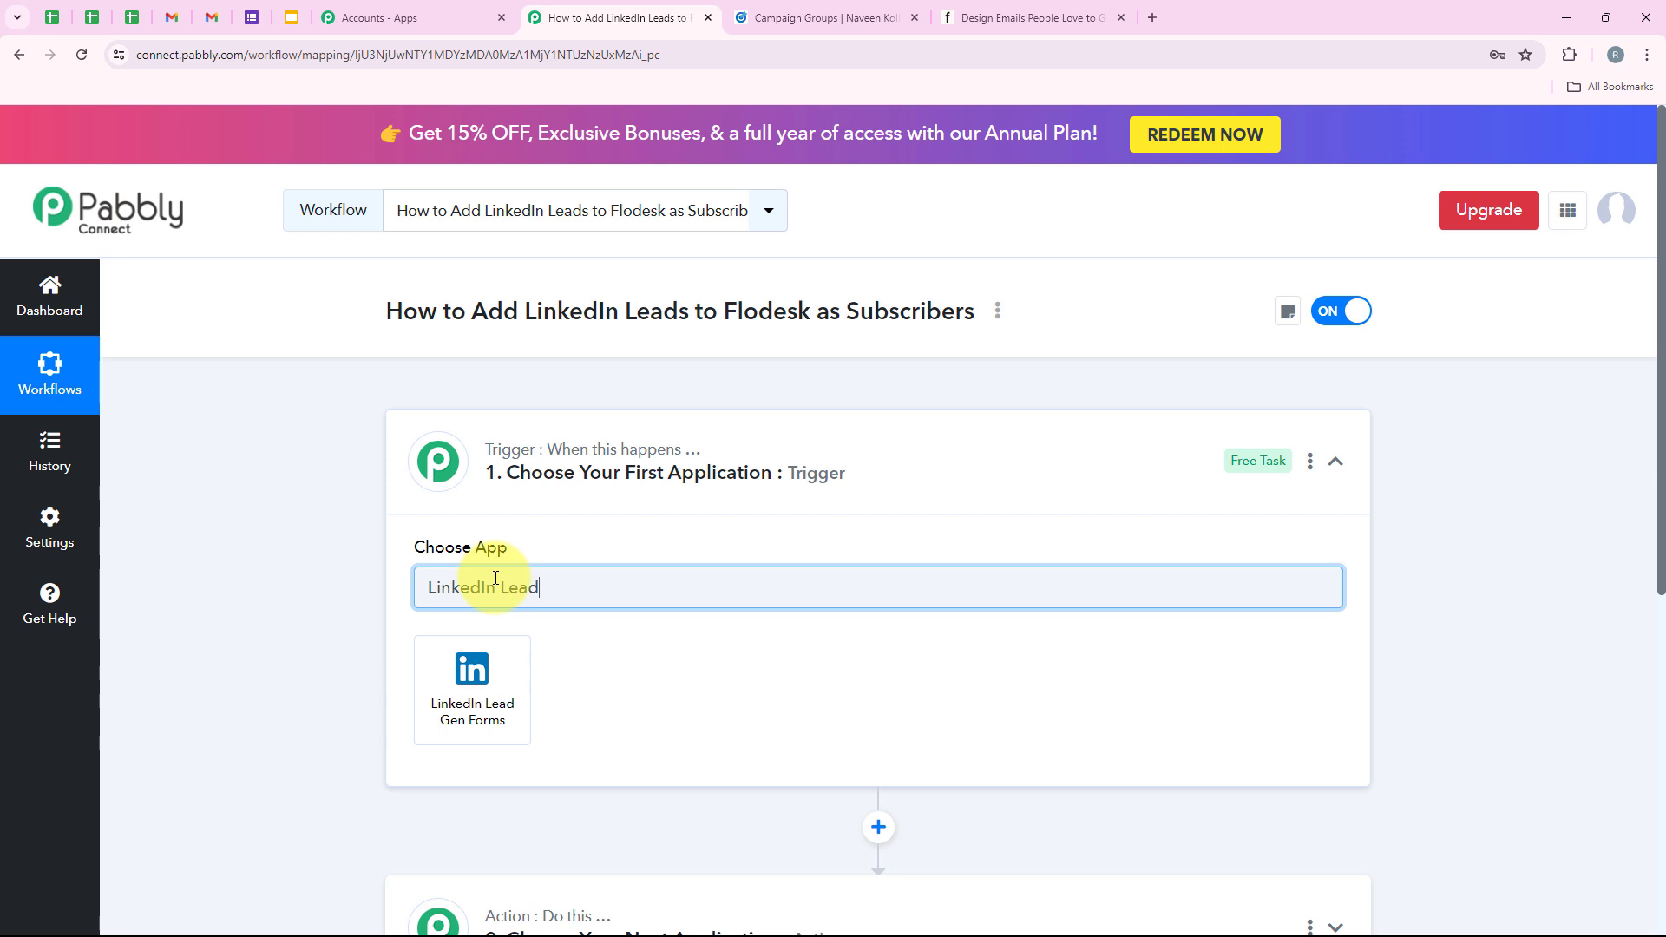
left_click(497, 663)
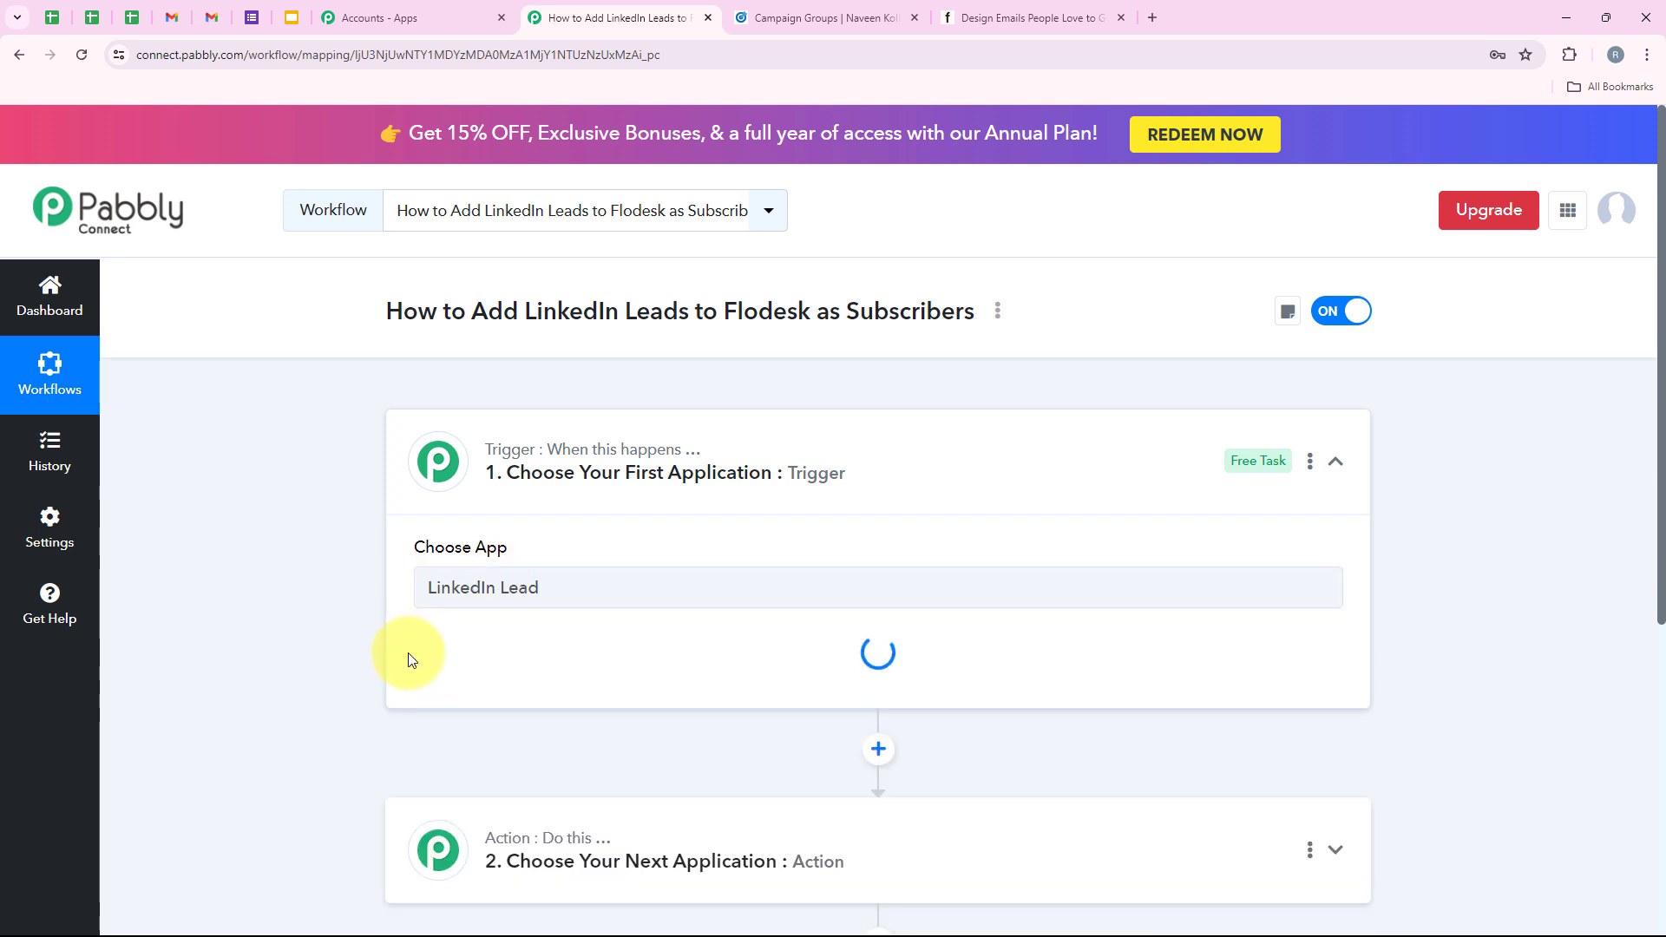
left_click_drag(415, 639, 521, 639)
Trigger on New Lead Gen Form Response and authorize a new LinkedIn Lead Gen Forms connection.
left_click(517, 675)
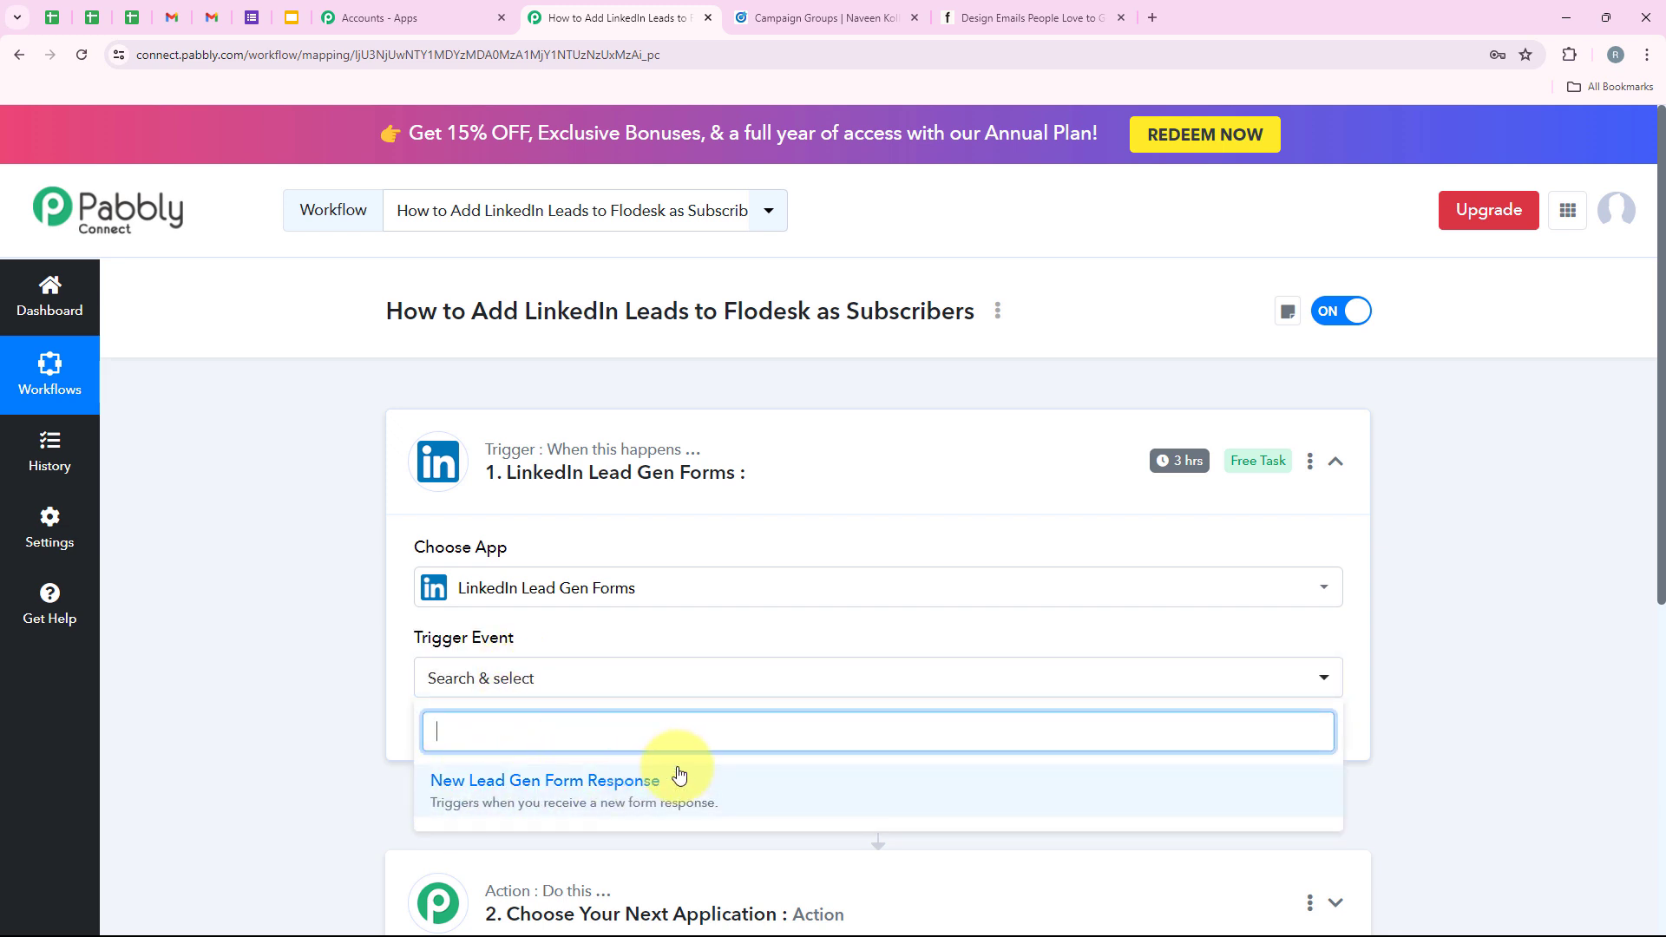
left_click(521, 780)
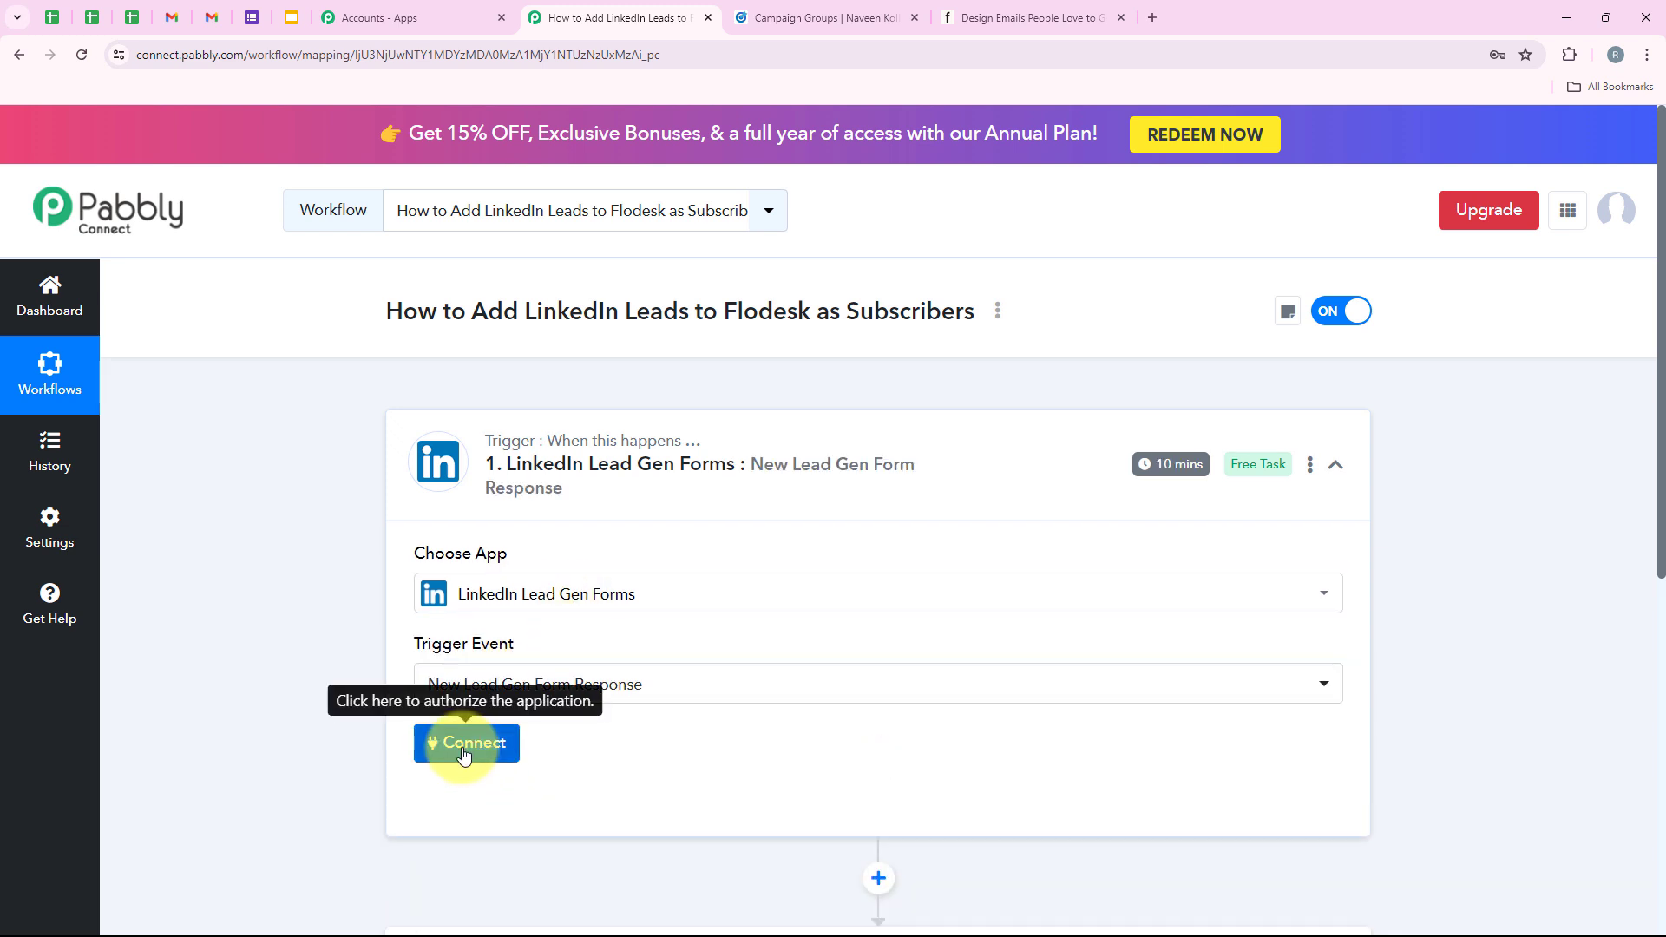
left_click(460, 746)
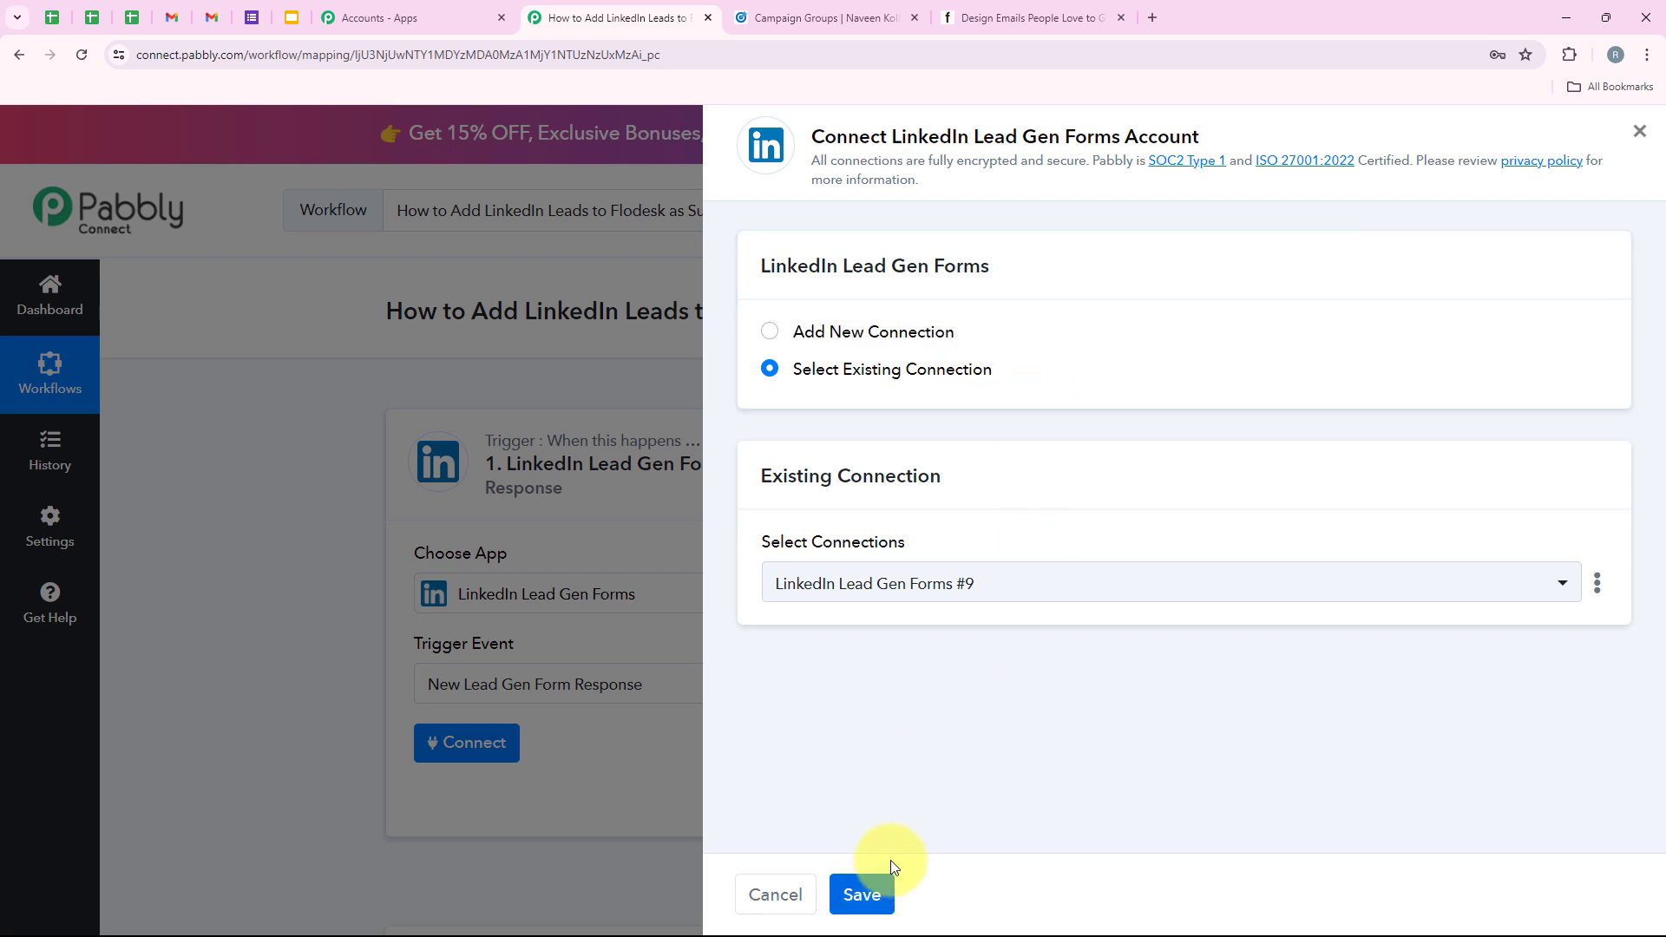
left_click(864, 330)
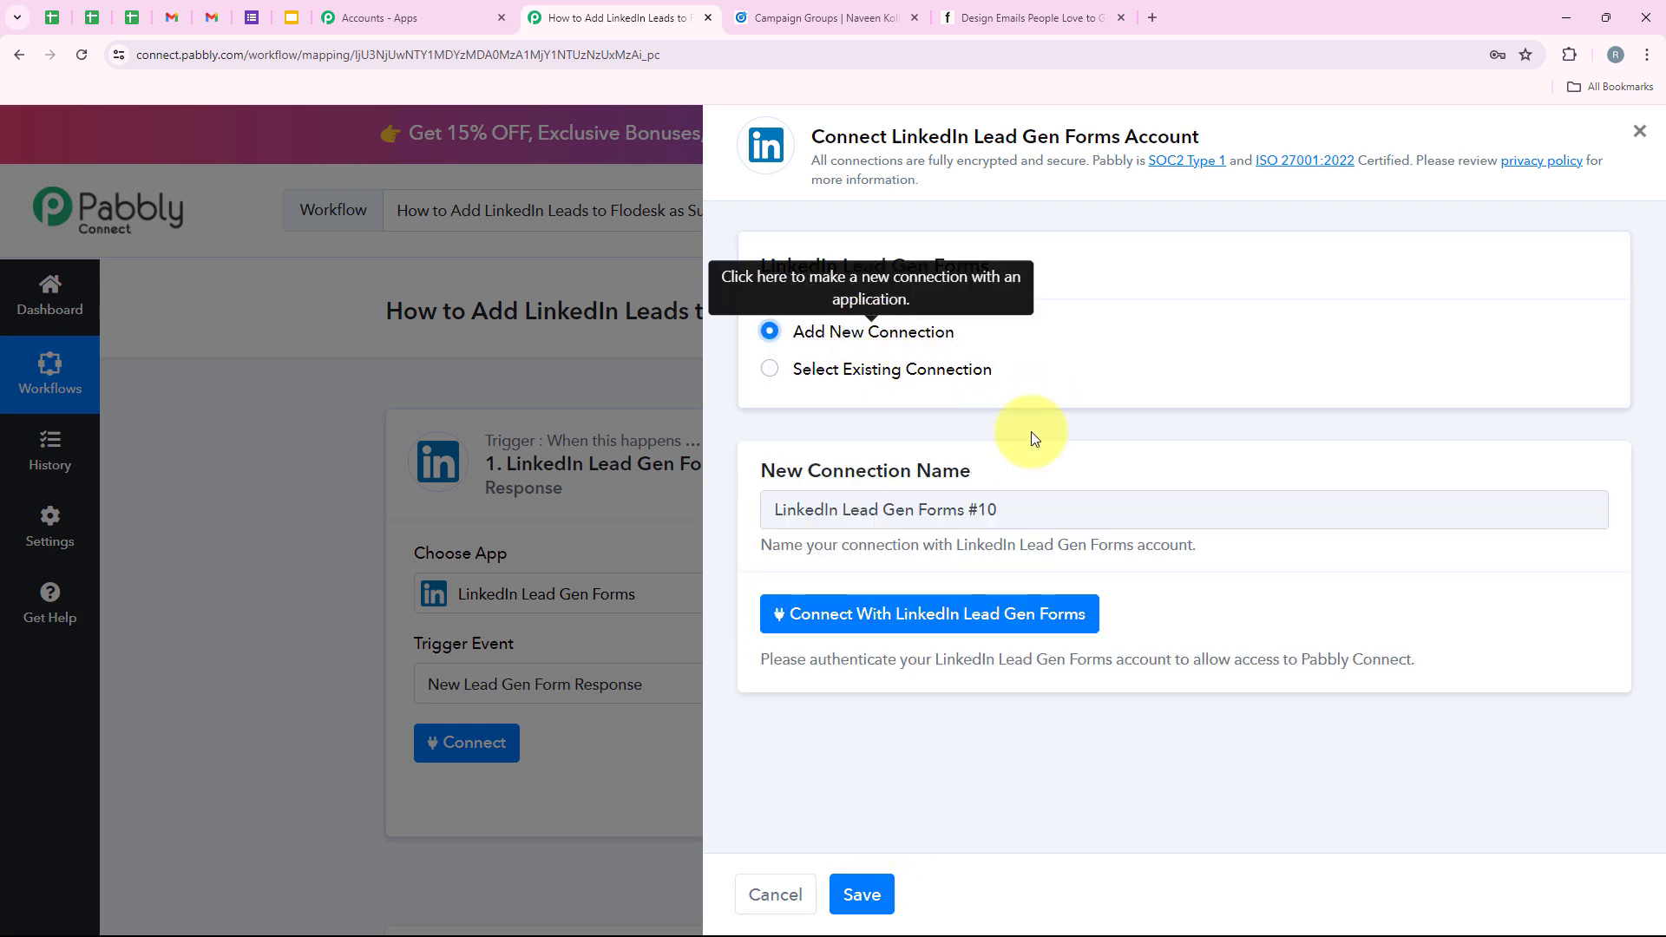
left_click(866, 613)
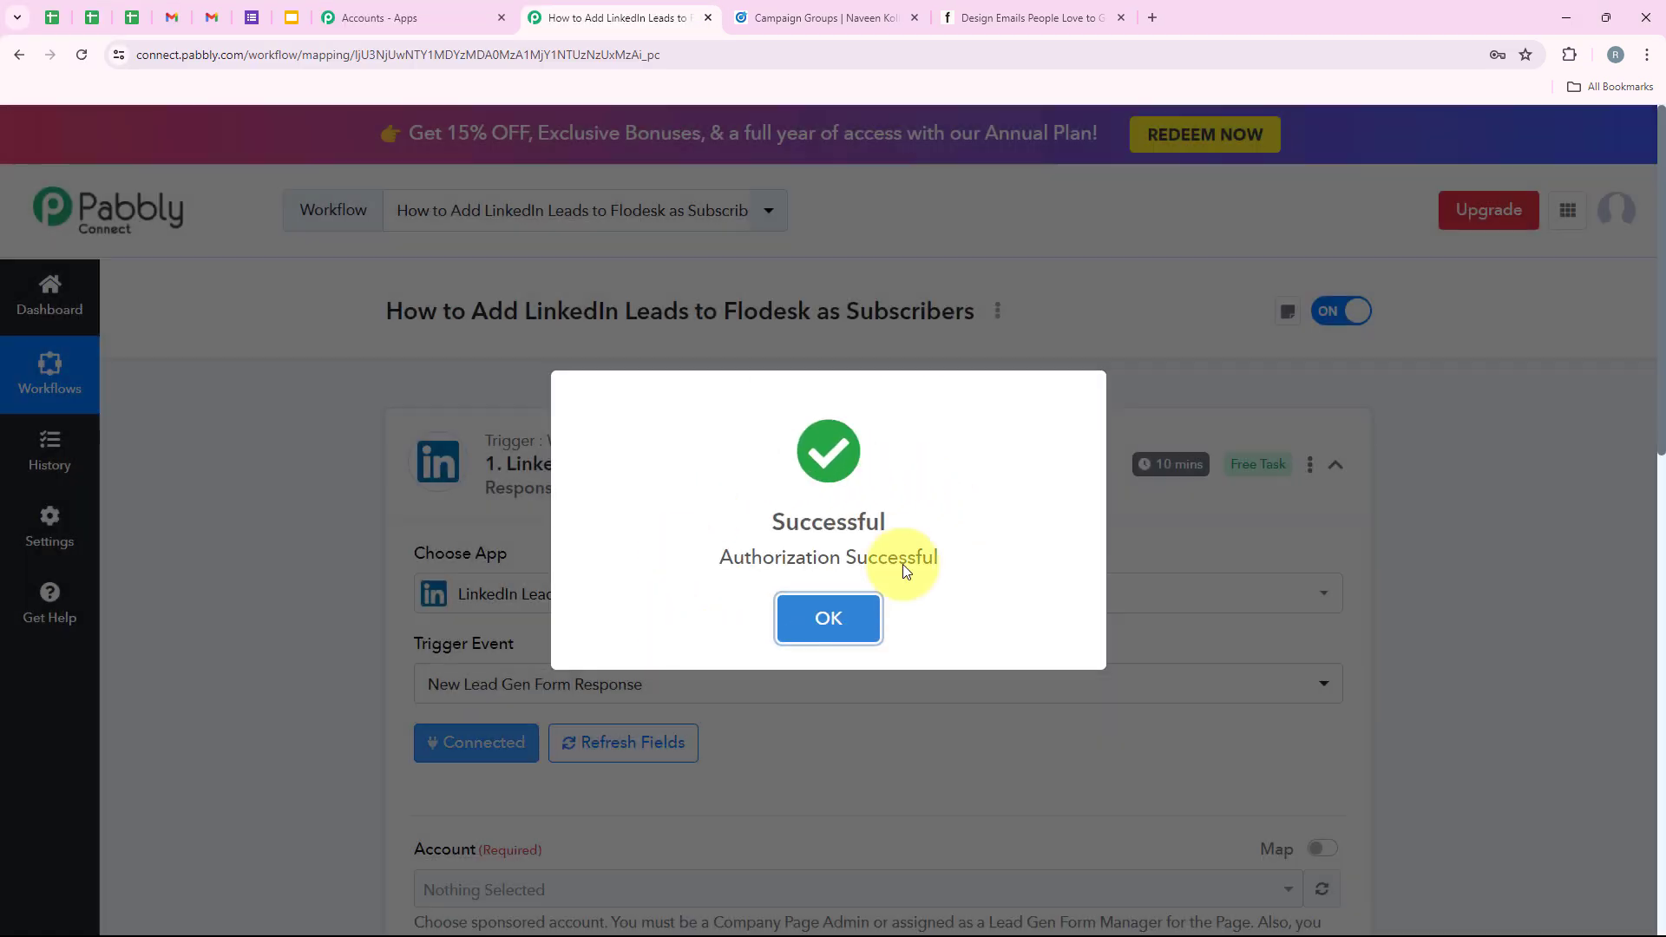
Check the campaign groups in Campaign Manager, then select the sponsored ad account.
scroll(918, 506, "down", 1)
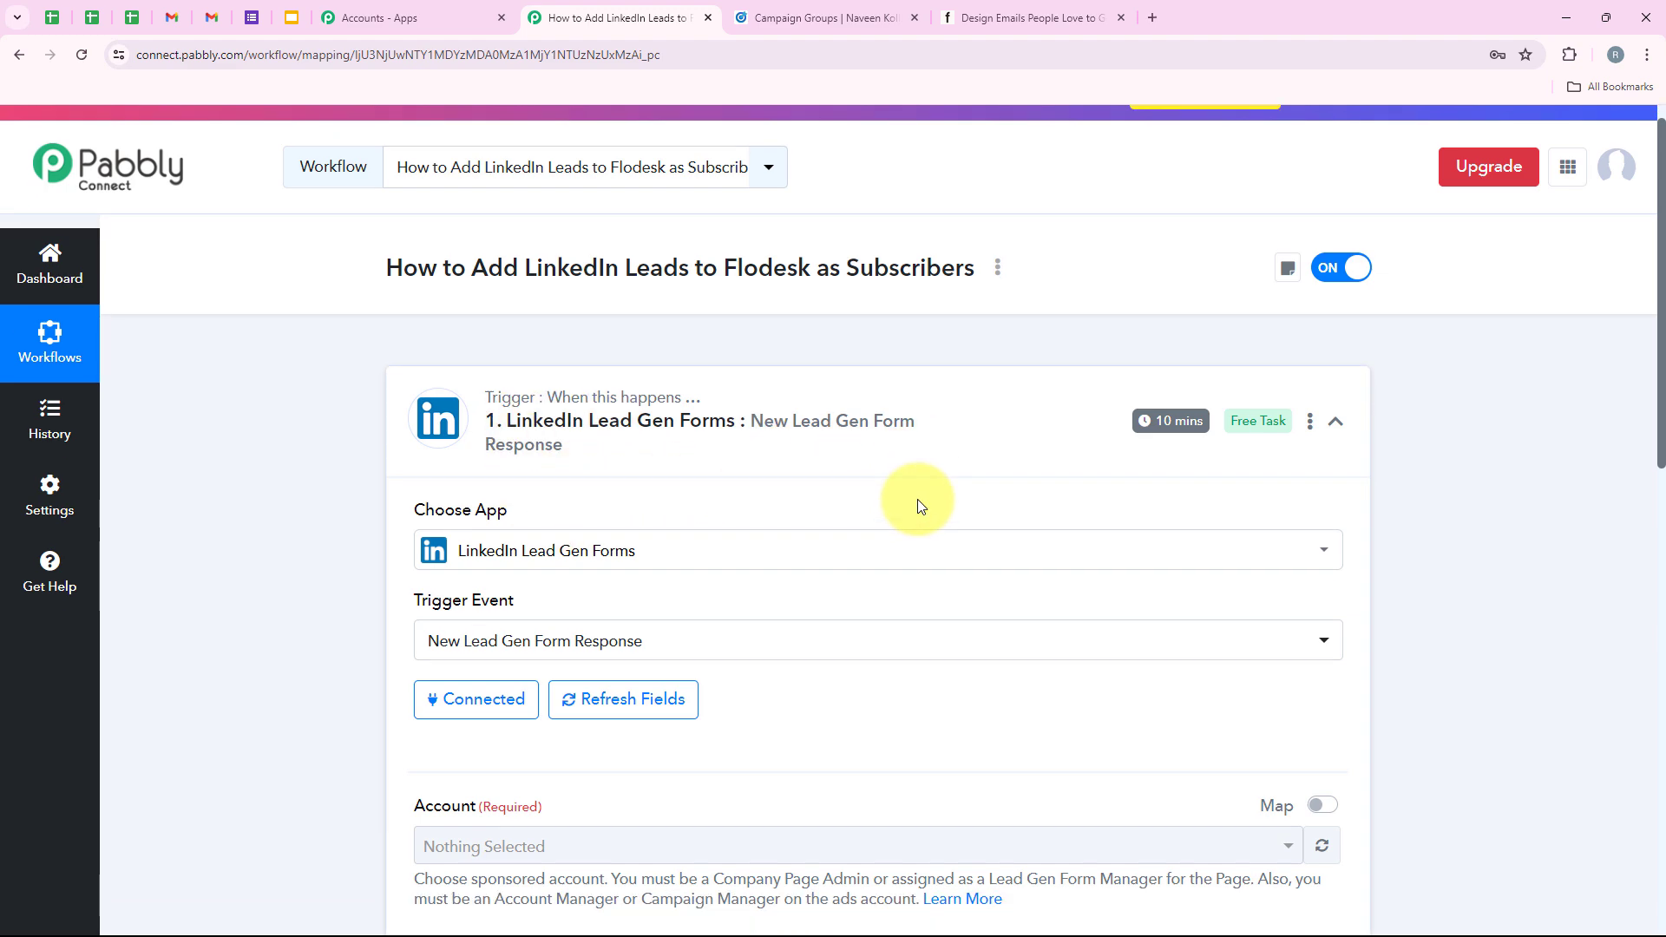
scroll(917, 506, "up", 1)
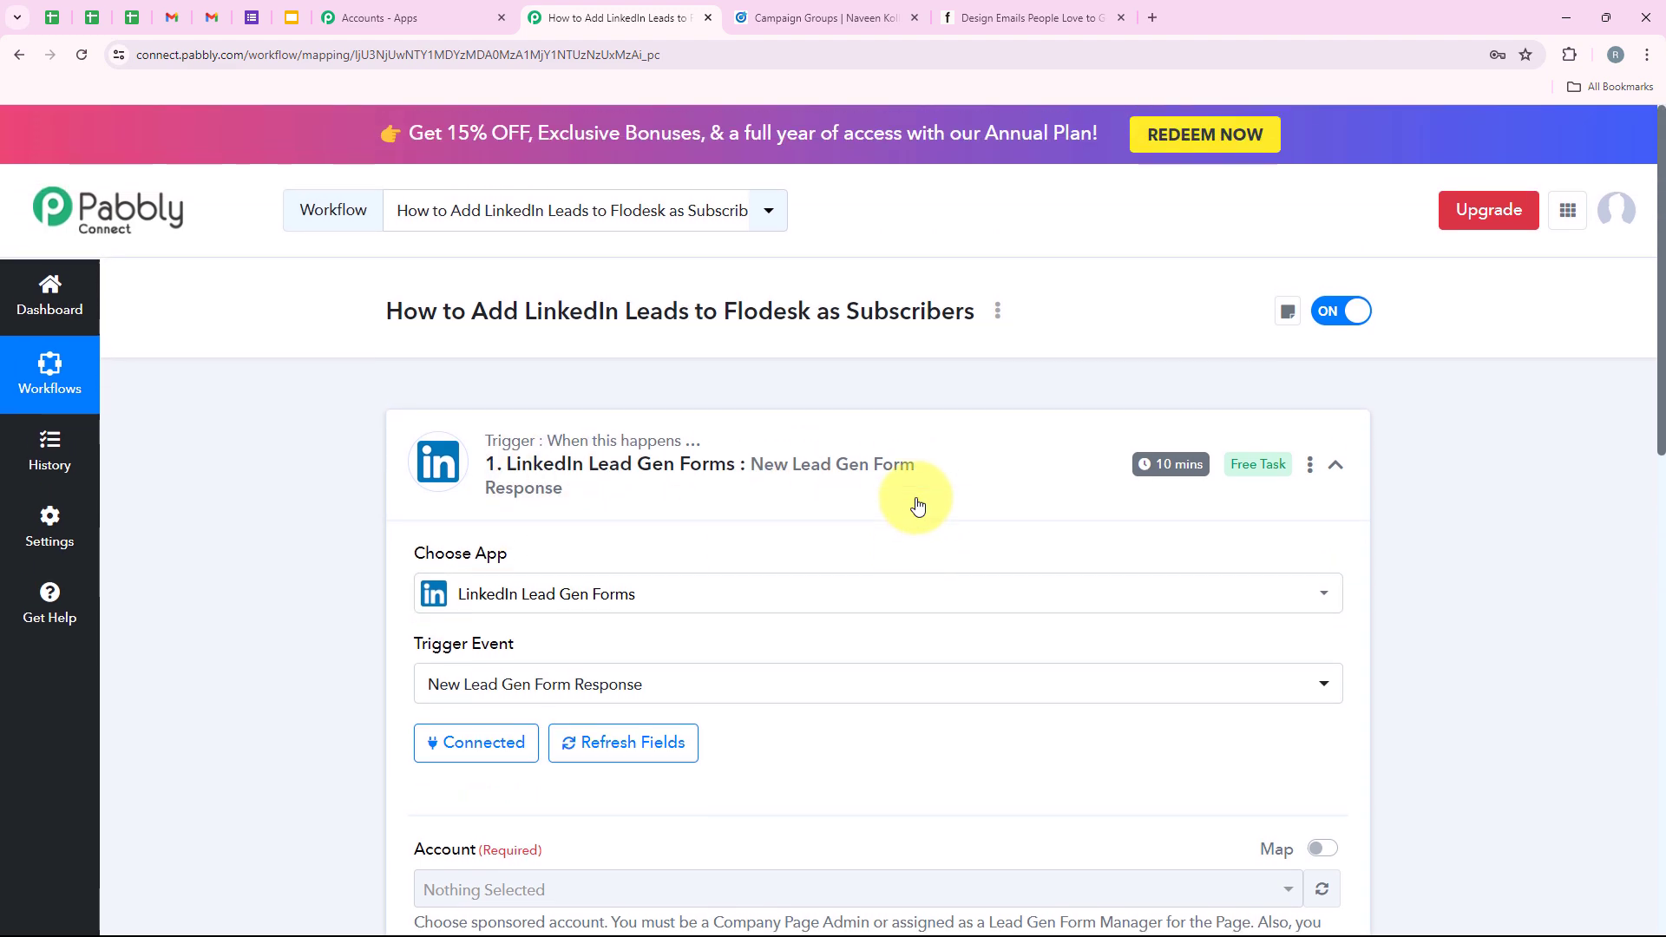
left_click(768, 18)
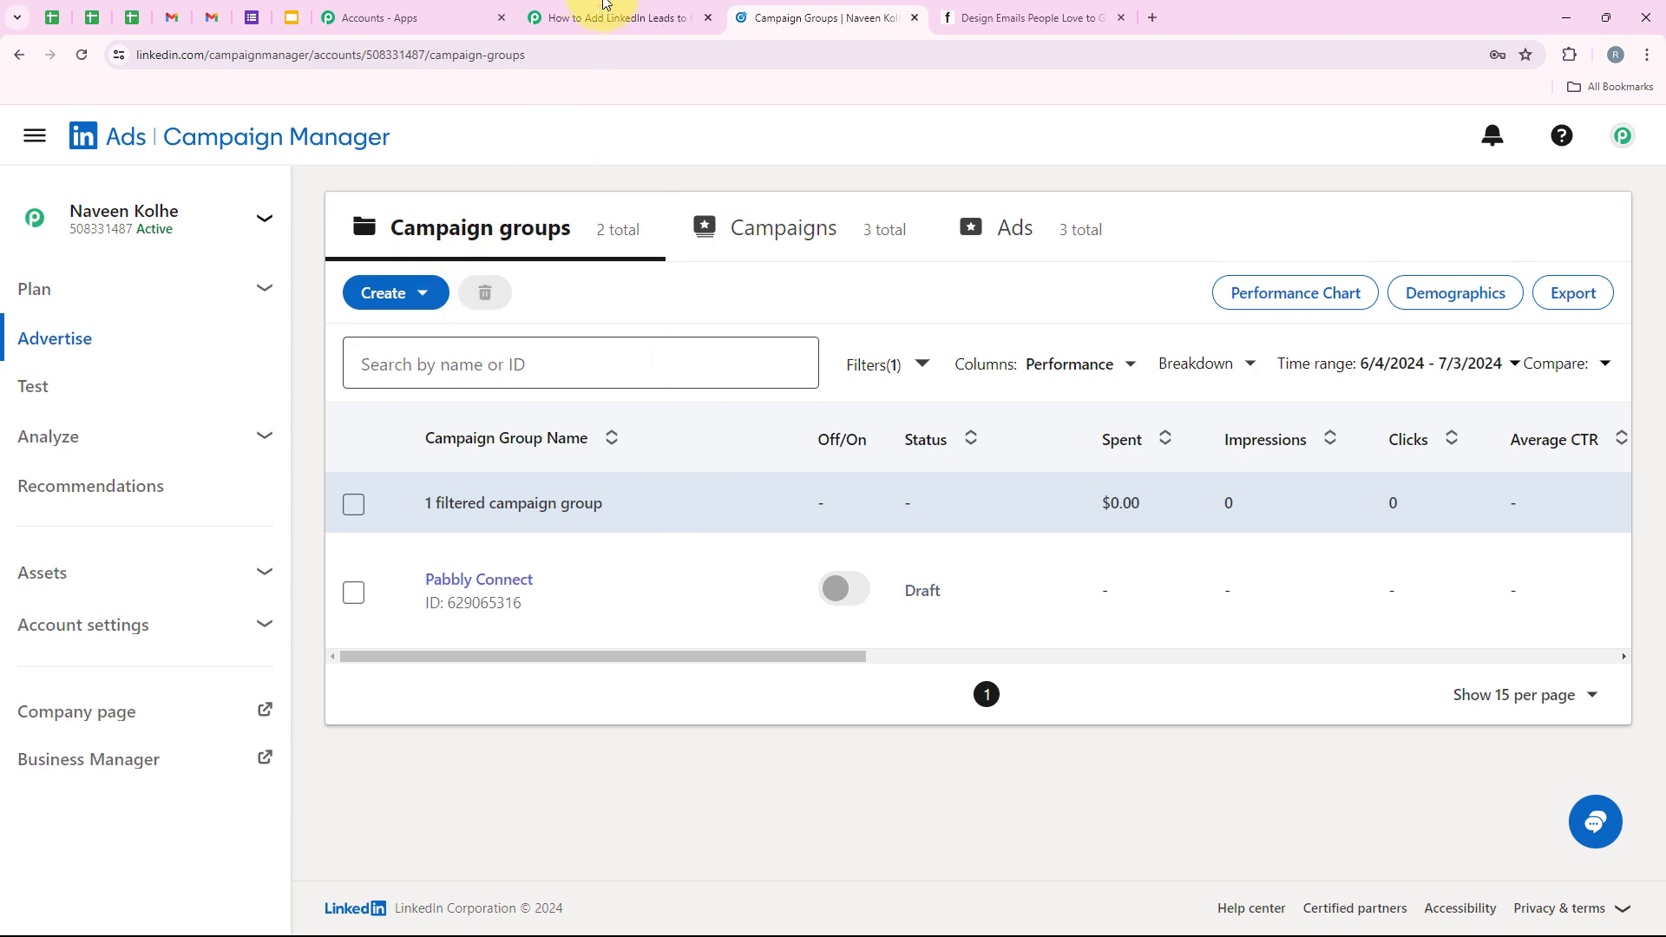
left_click(614, 18)
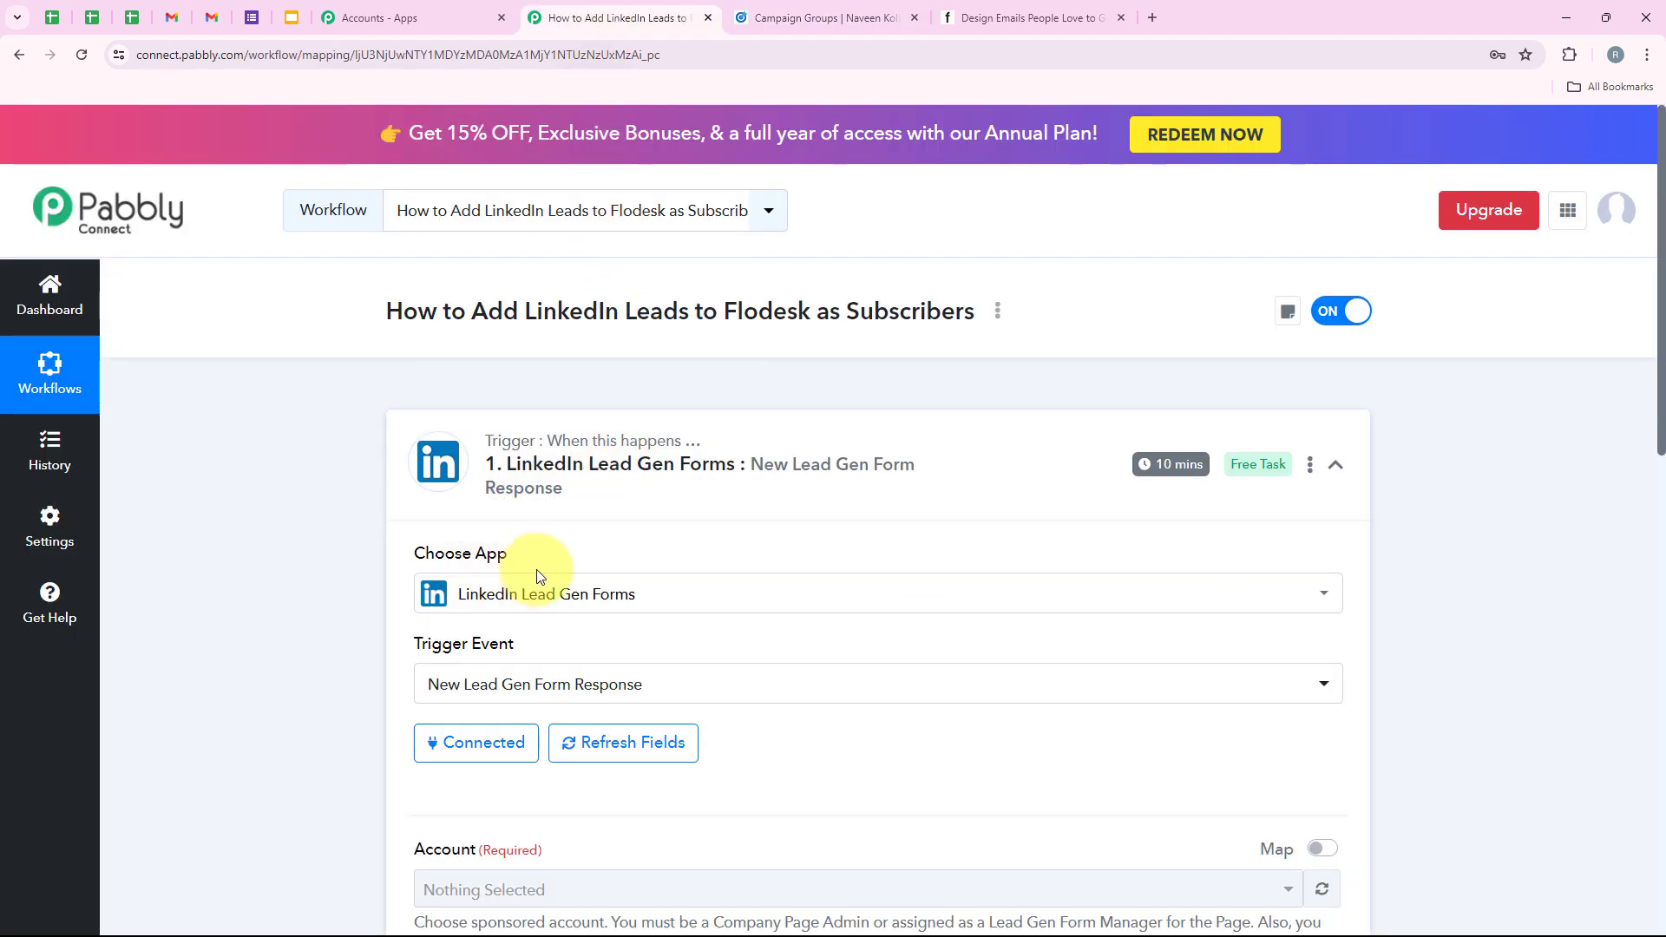
scroll(536, 569, "down", 3)
scroll(536, 571, "down", 2)
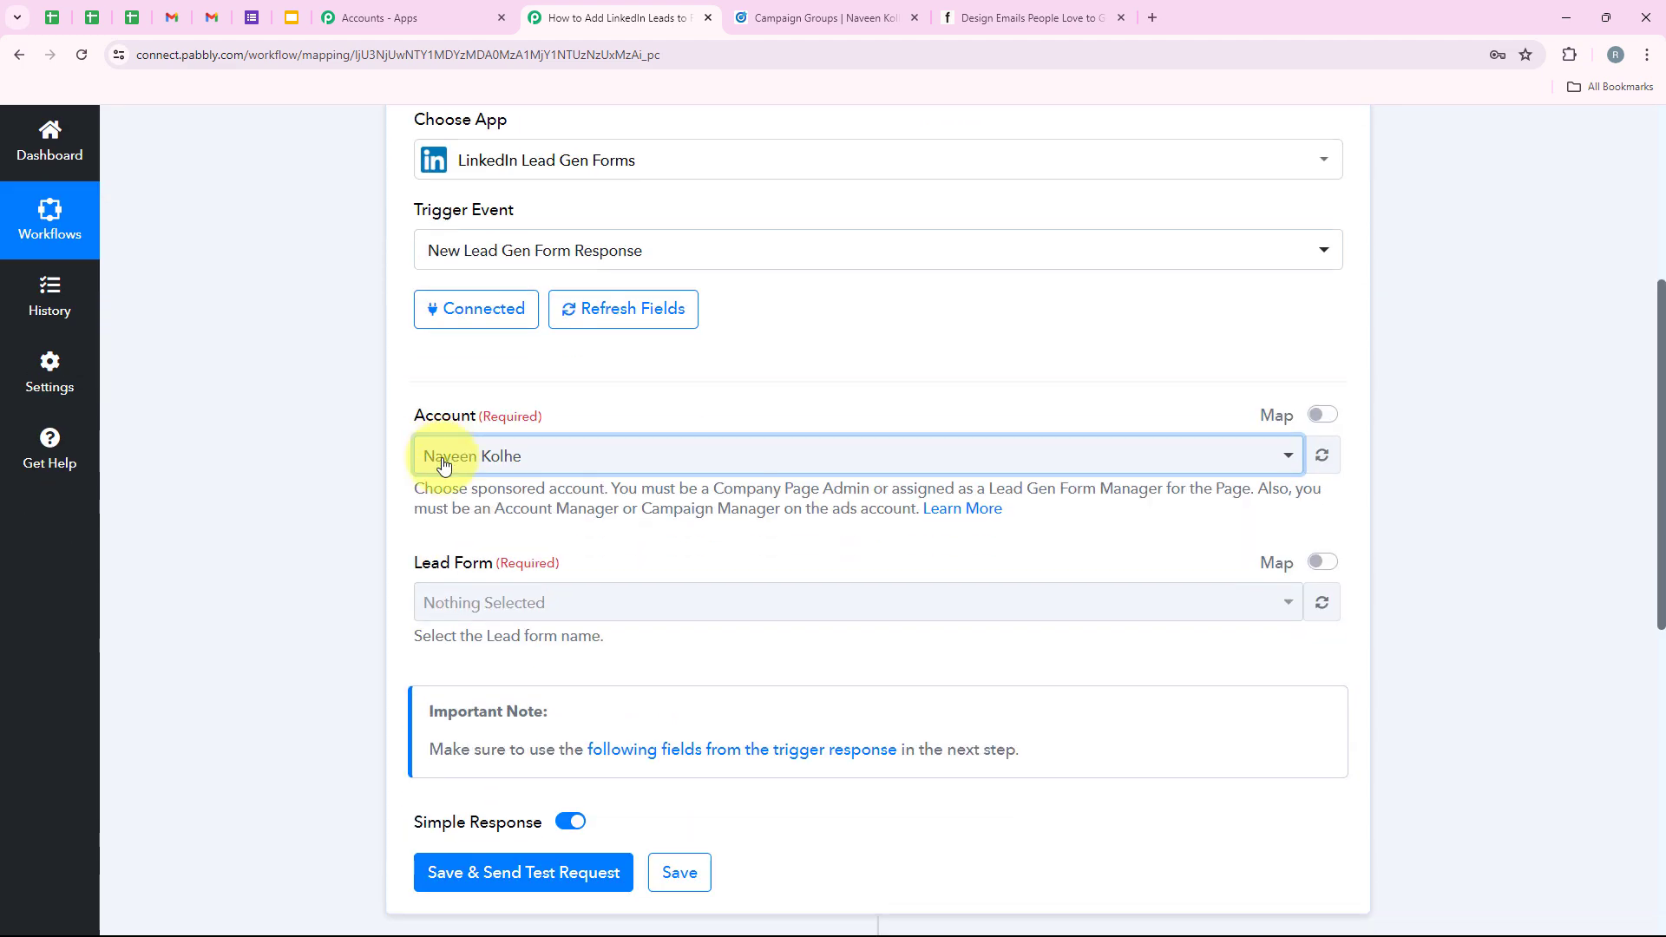
left_click(439, 453)
left_click(418, 564)
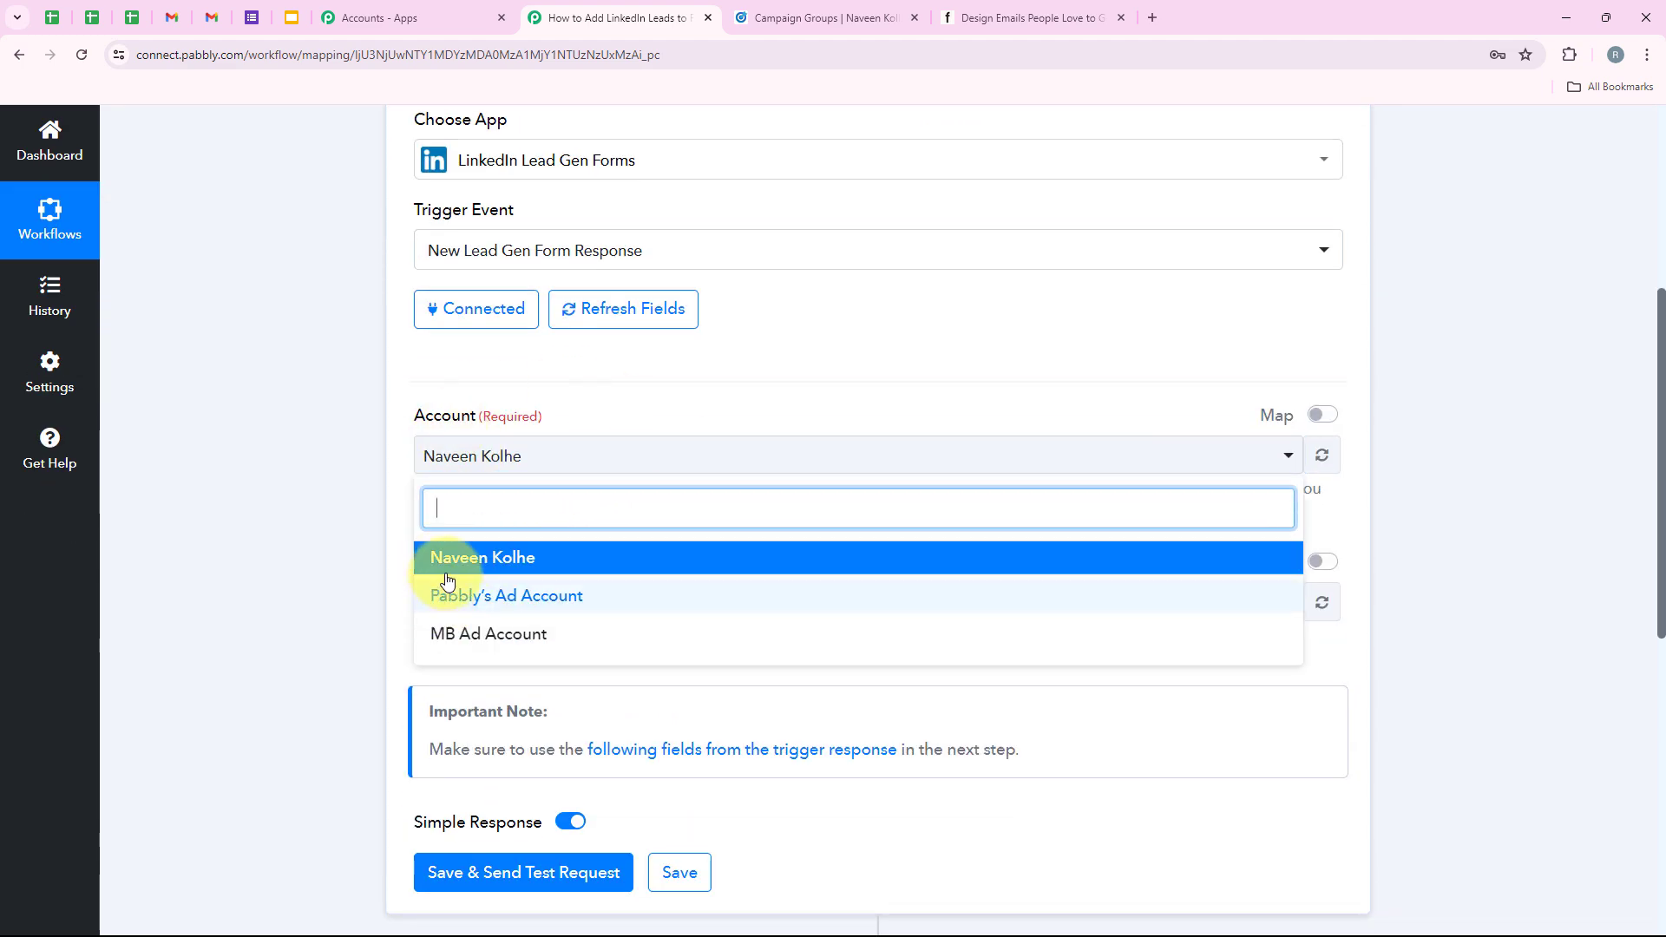
Refresh the lead forms and set Lead Form to Sample LeadGen Form.
left_click_drag(409, 571, 486, 574)
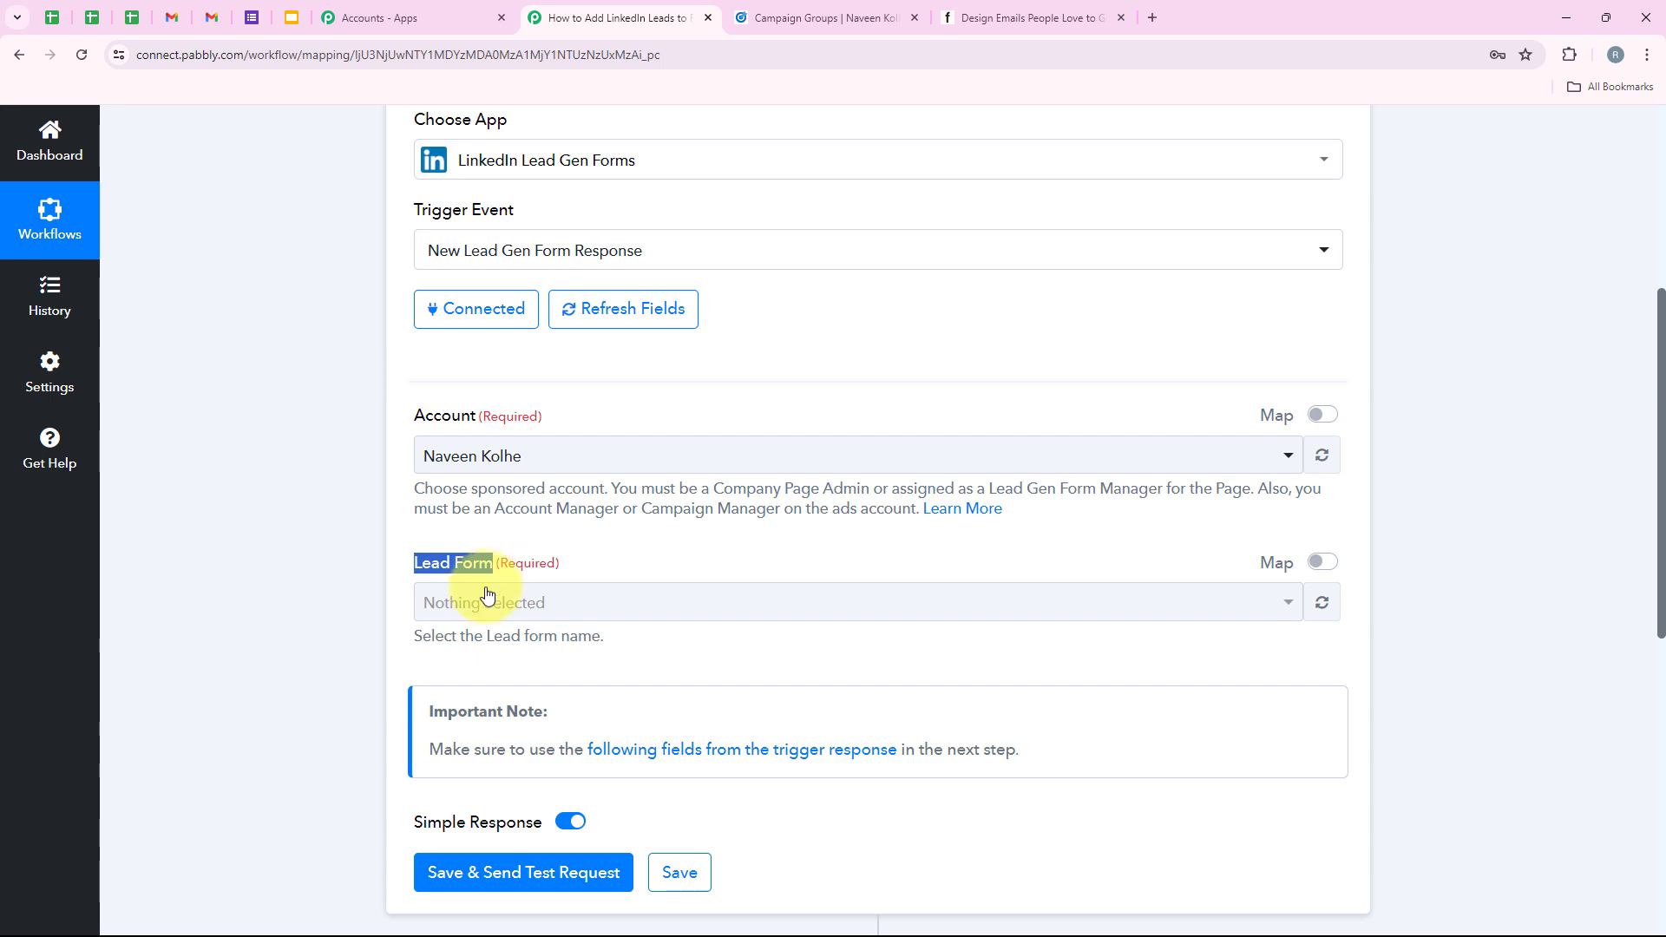
left_click(488, 598)
left_click(587, 605)
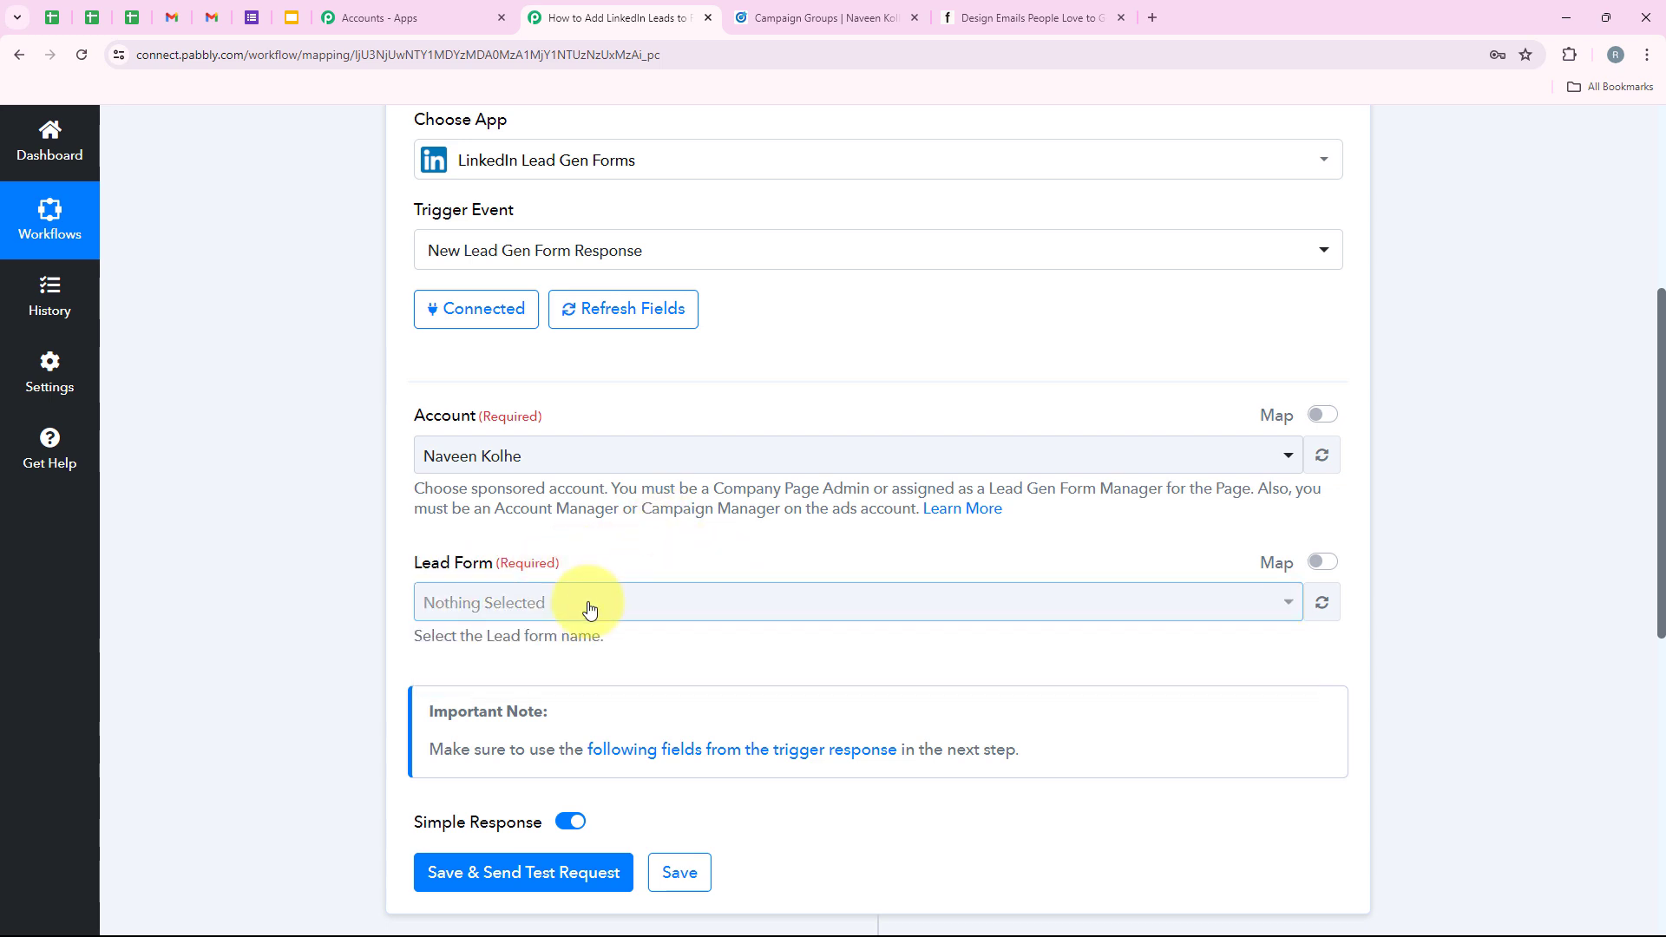
left_click(587, 605)
left_click(962, 602)
left_click(1322, 602)
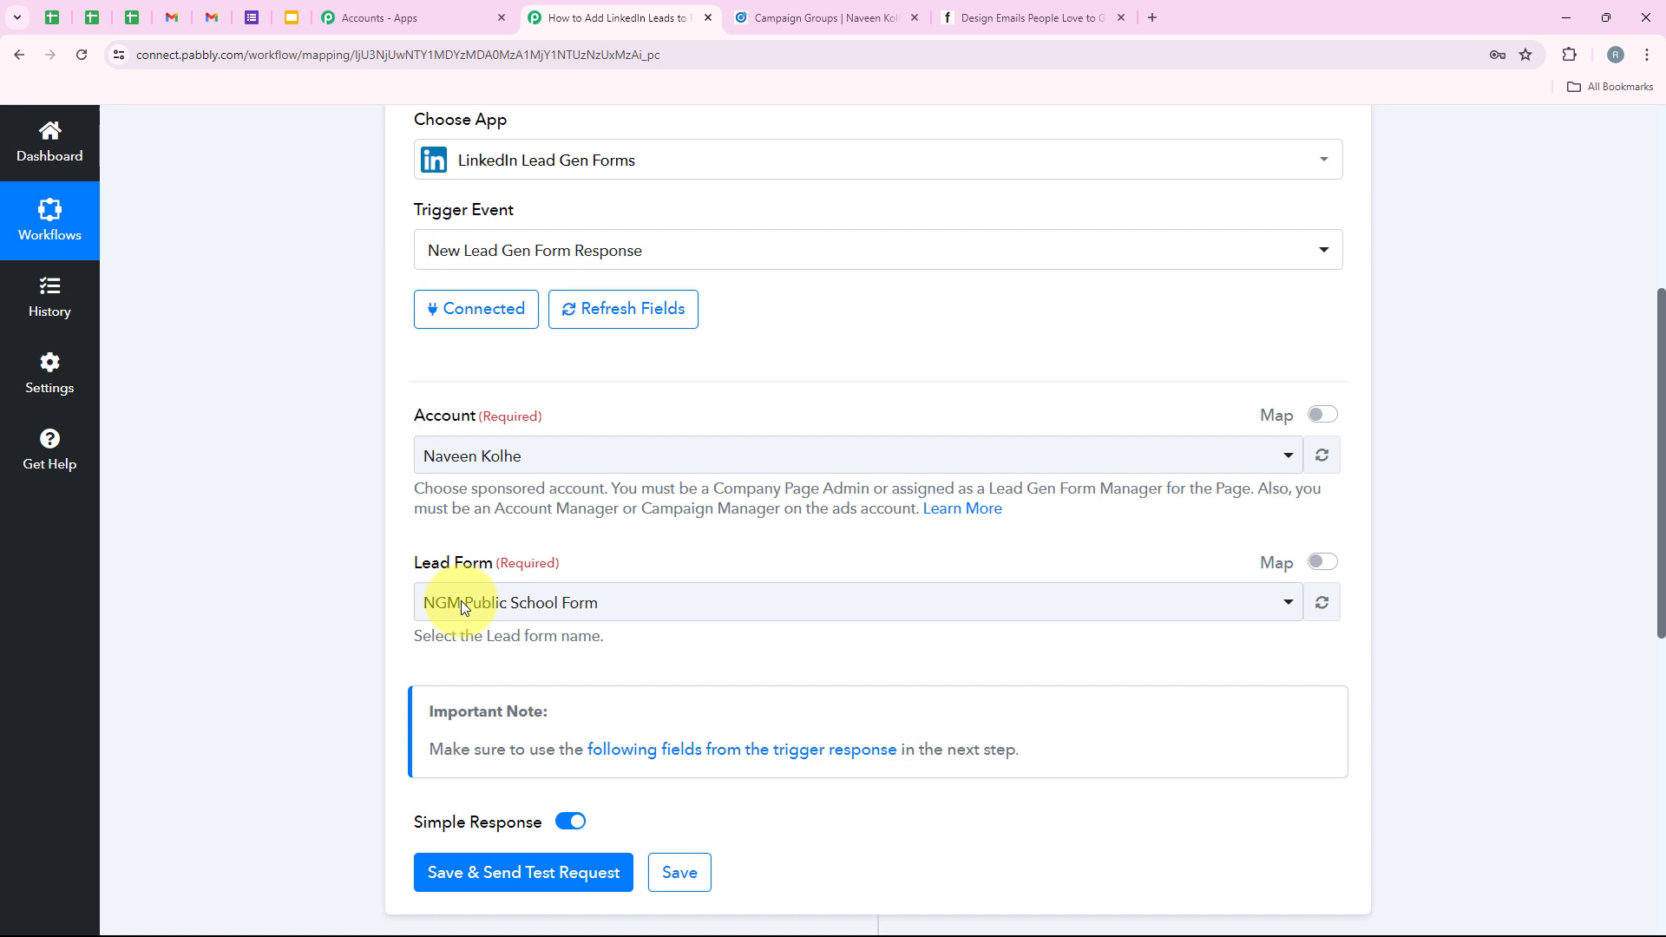
left_click(529, 599)
scroll(624, 498, "down", 2)
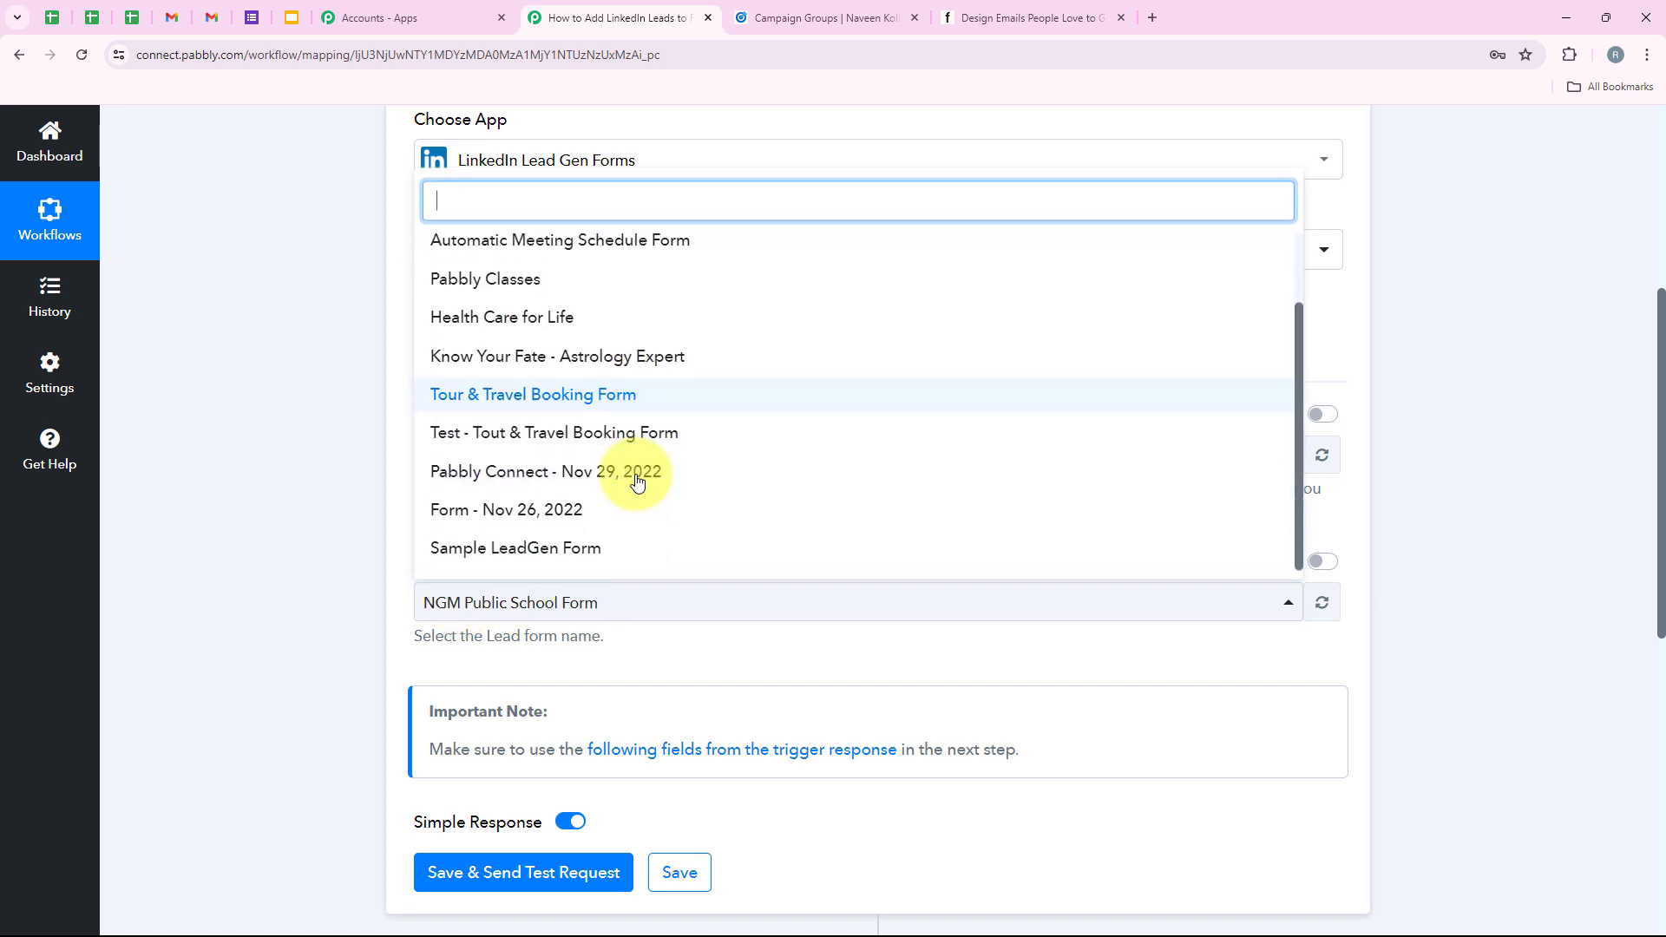
scroll(636, 472, "up", 2)
scroll(598, 382, "down", 2)
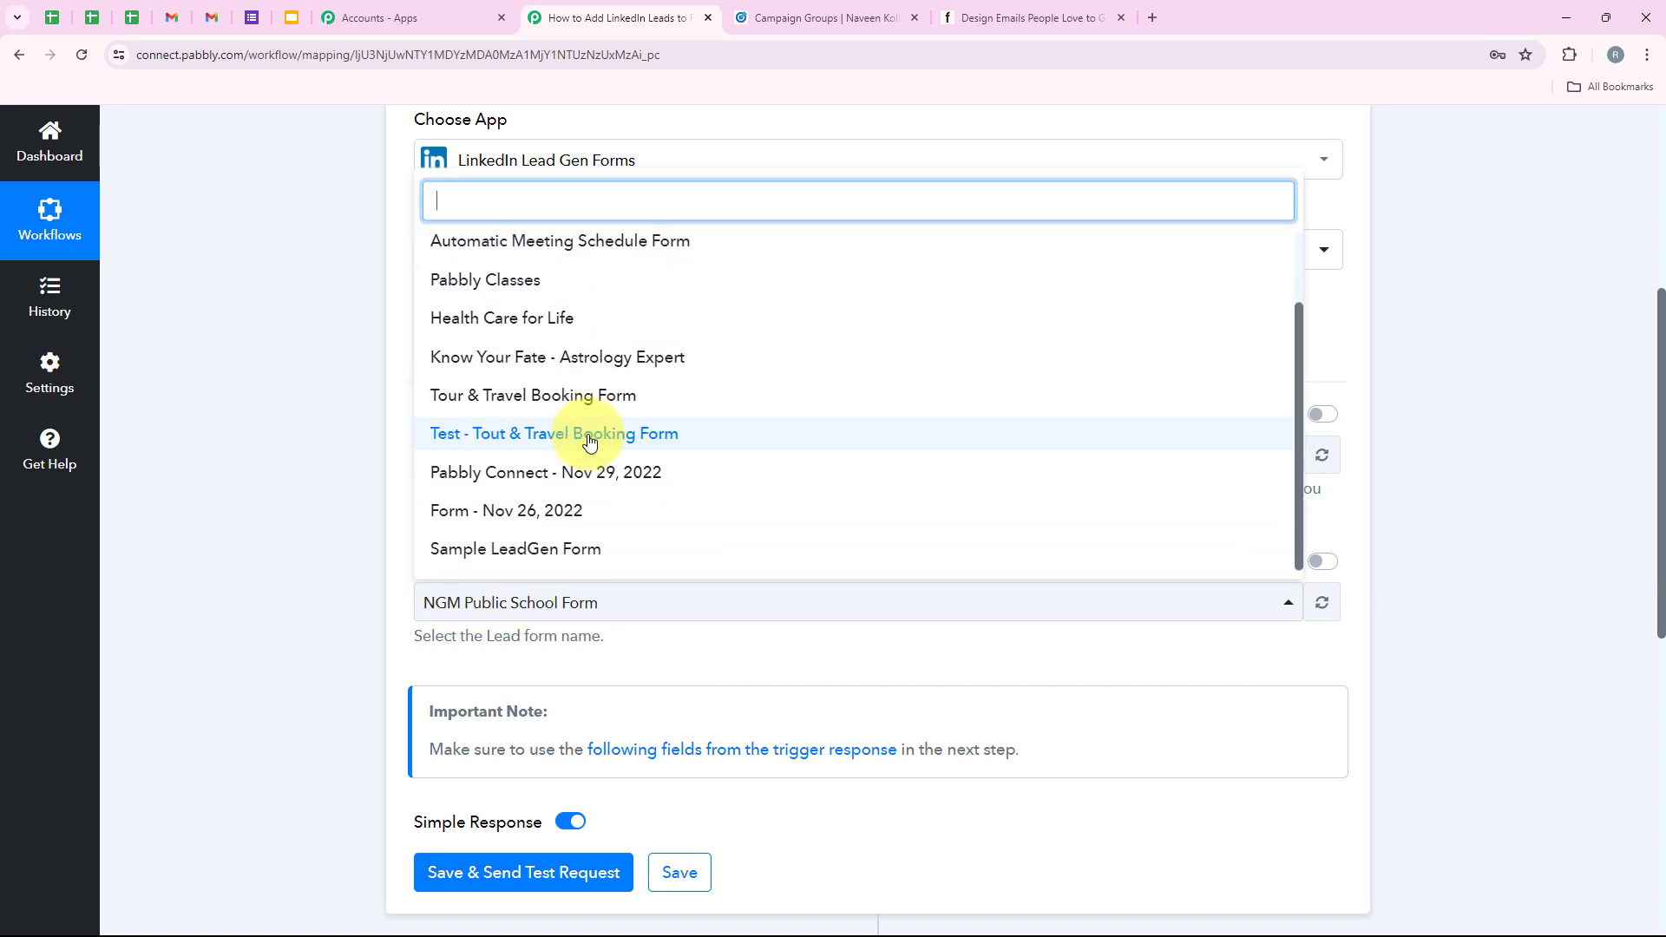
left_click(449, 548)
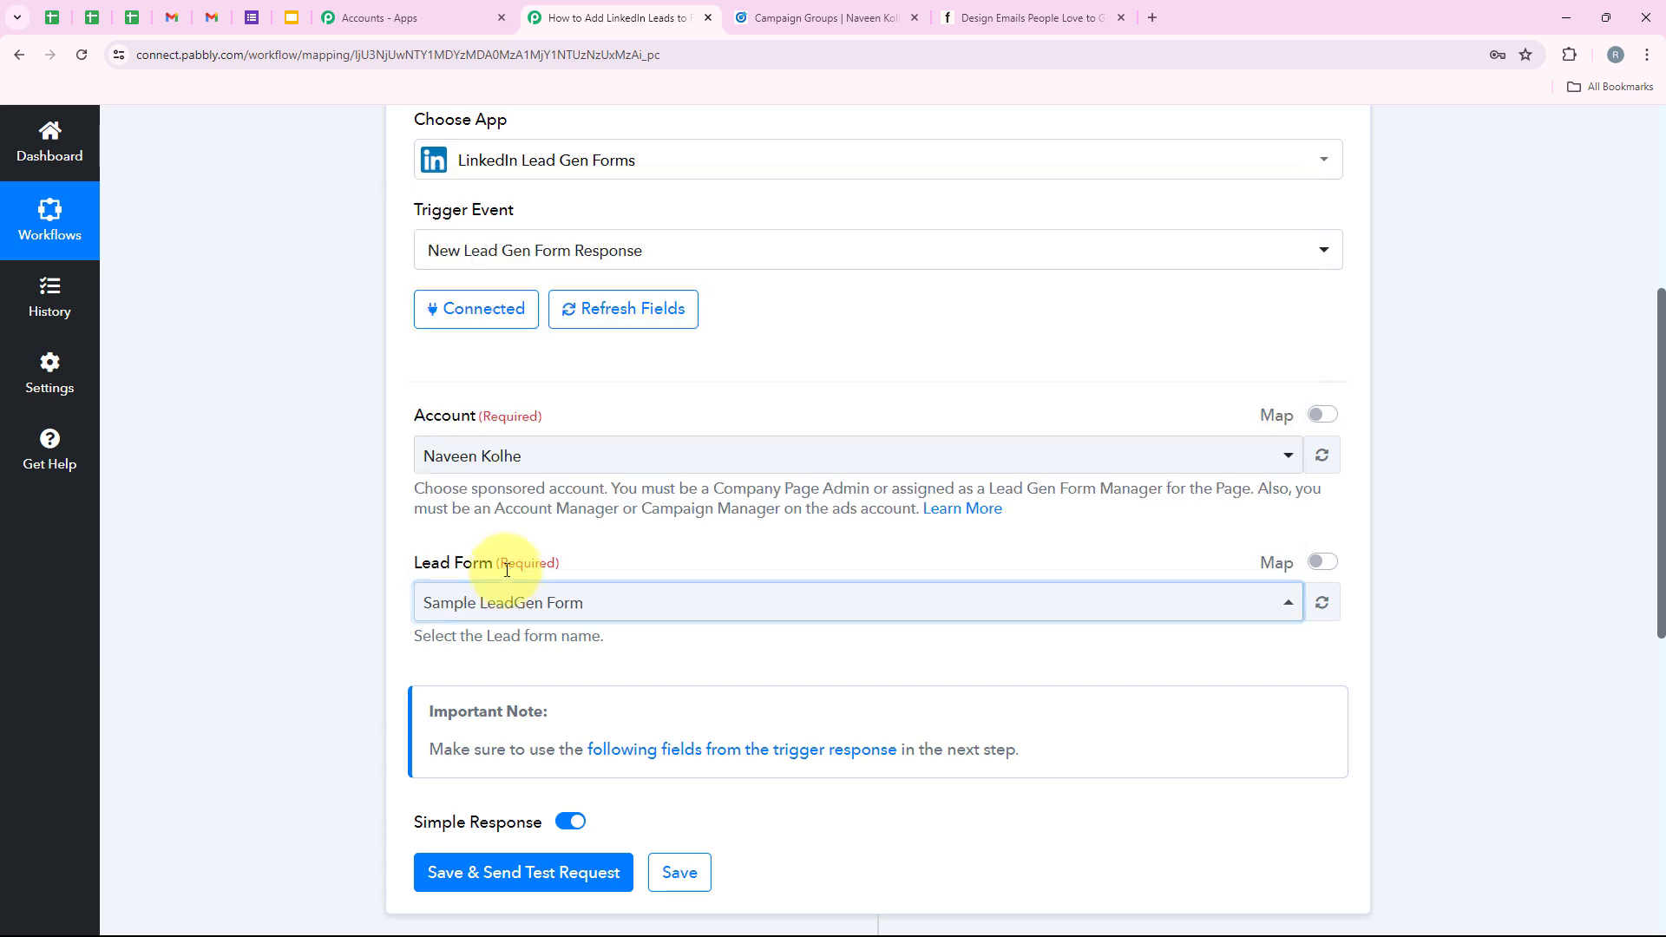
Scroll through the trigger settings to review the selected account and lead form.
scroll(420, 633, "down", 2)
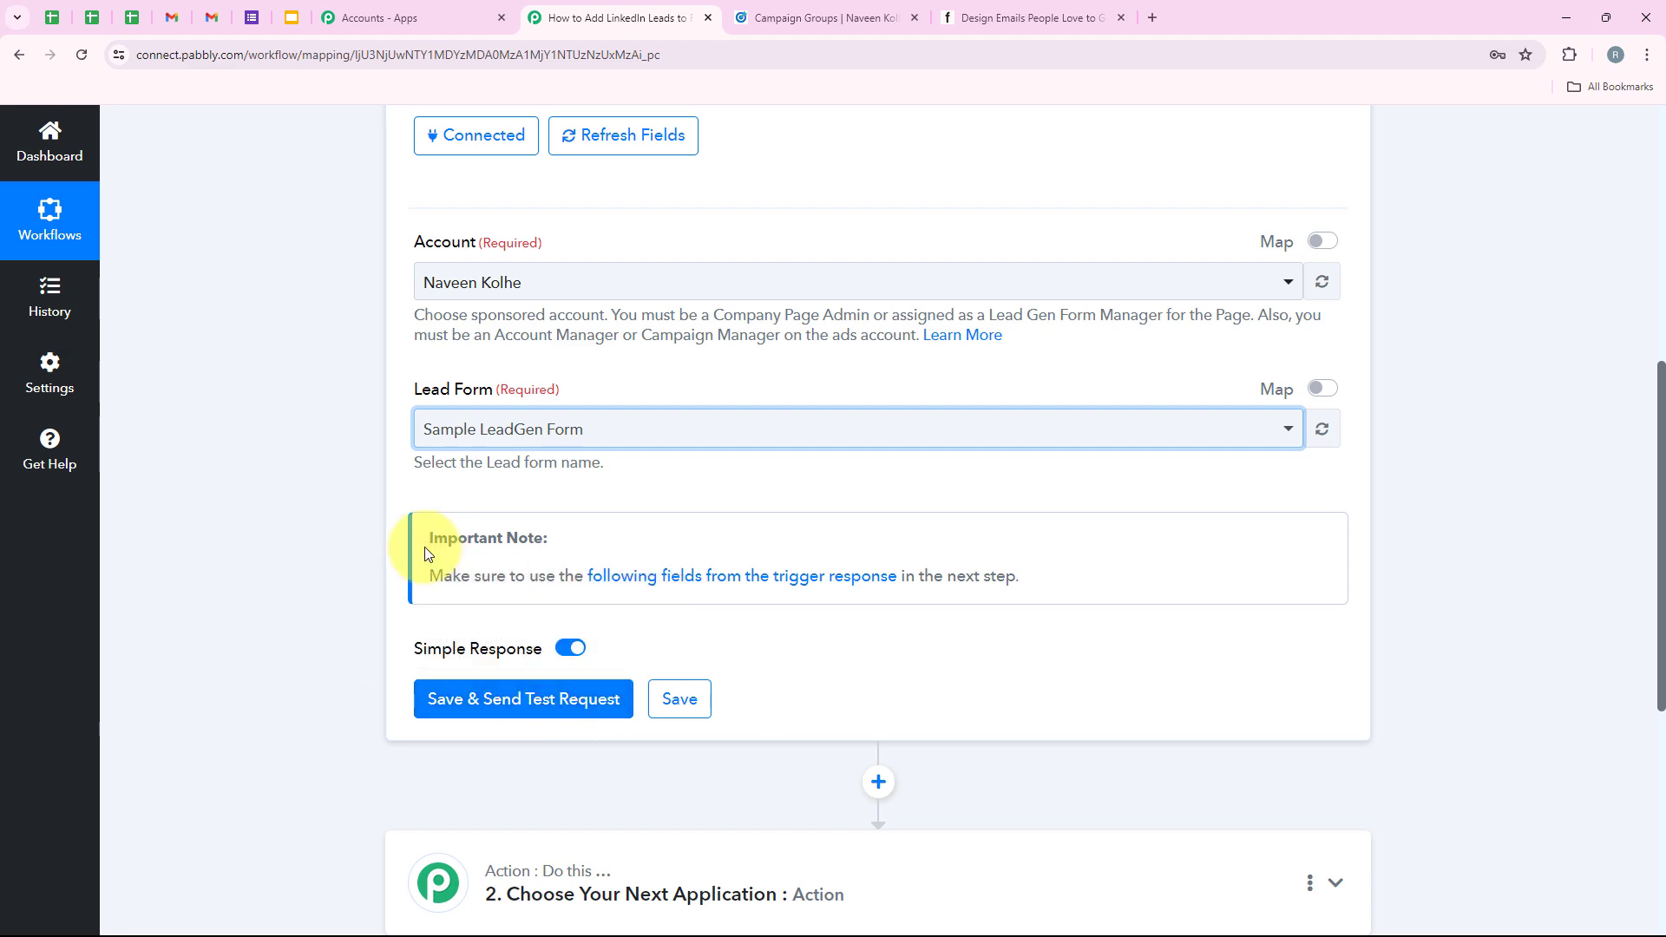
scroll(425, 676, "up", 2)
scroll(425, 675, "up", 5)
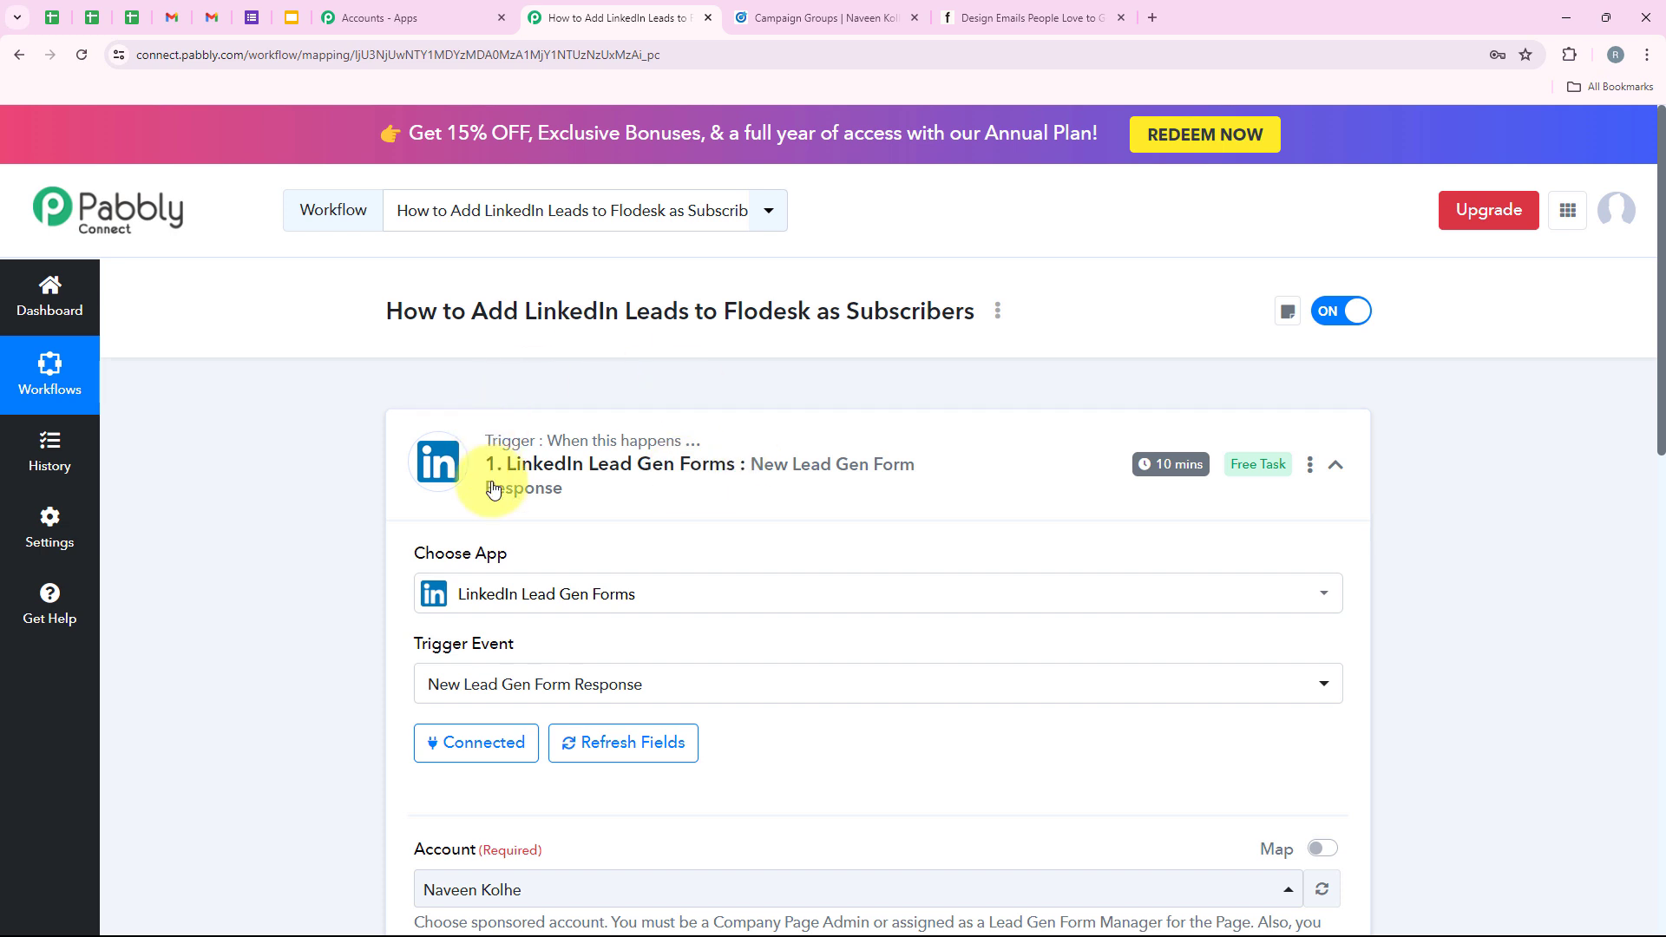
mouse_move(1166, 467)
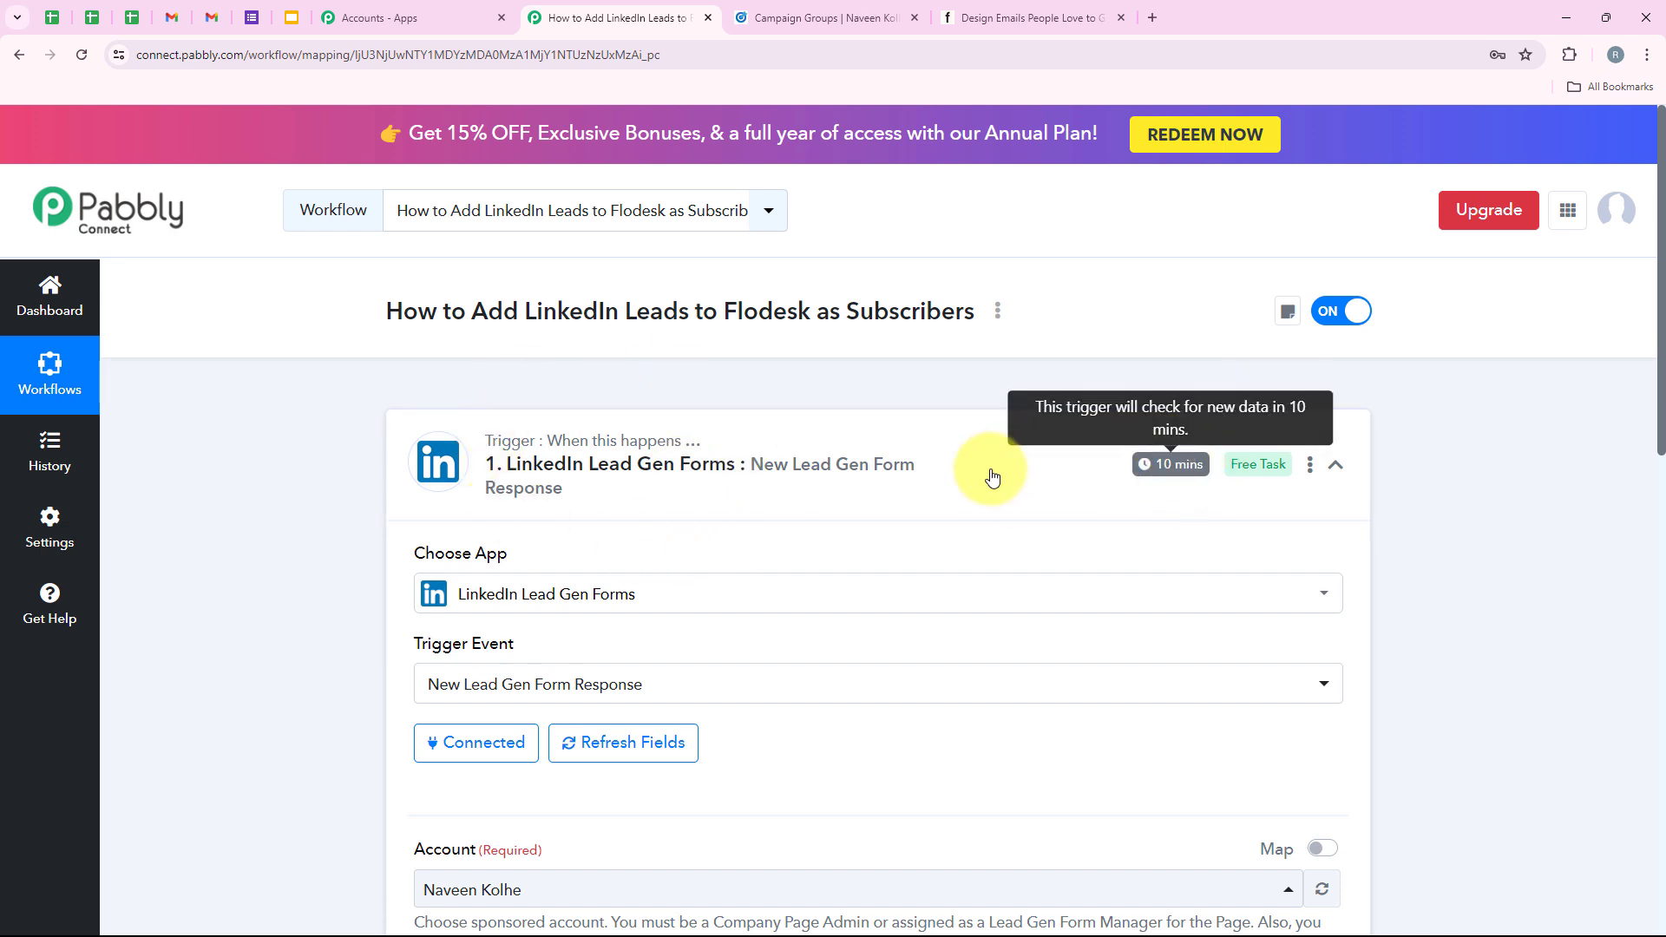
scroll(914, 520, "down", 6)
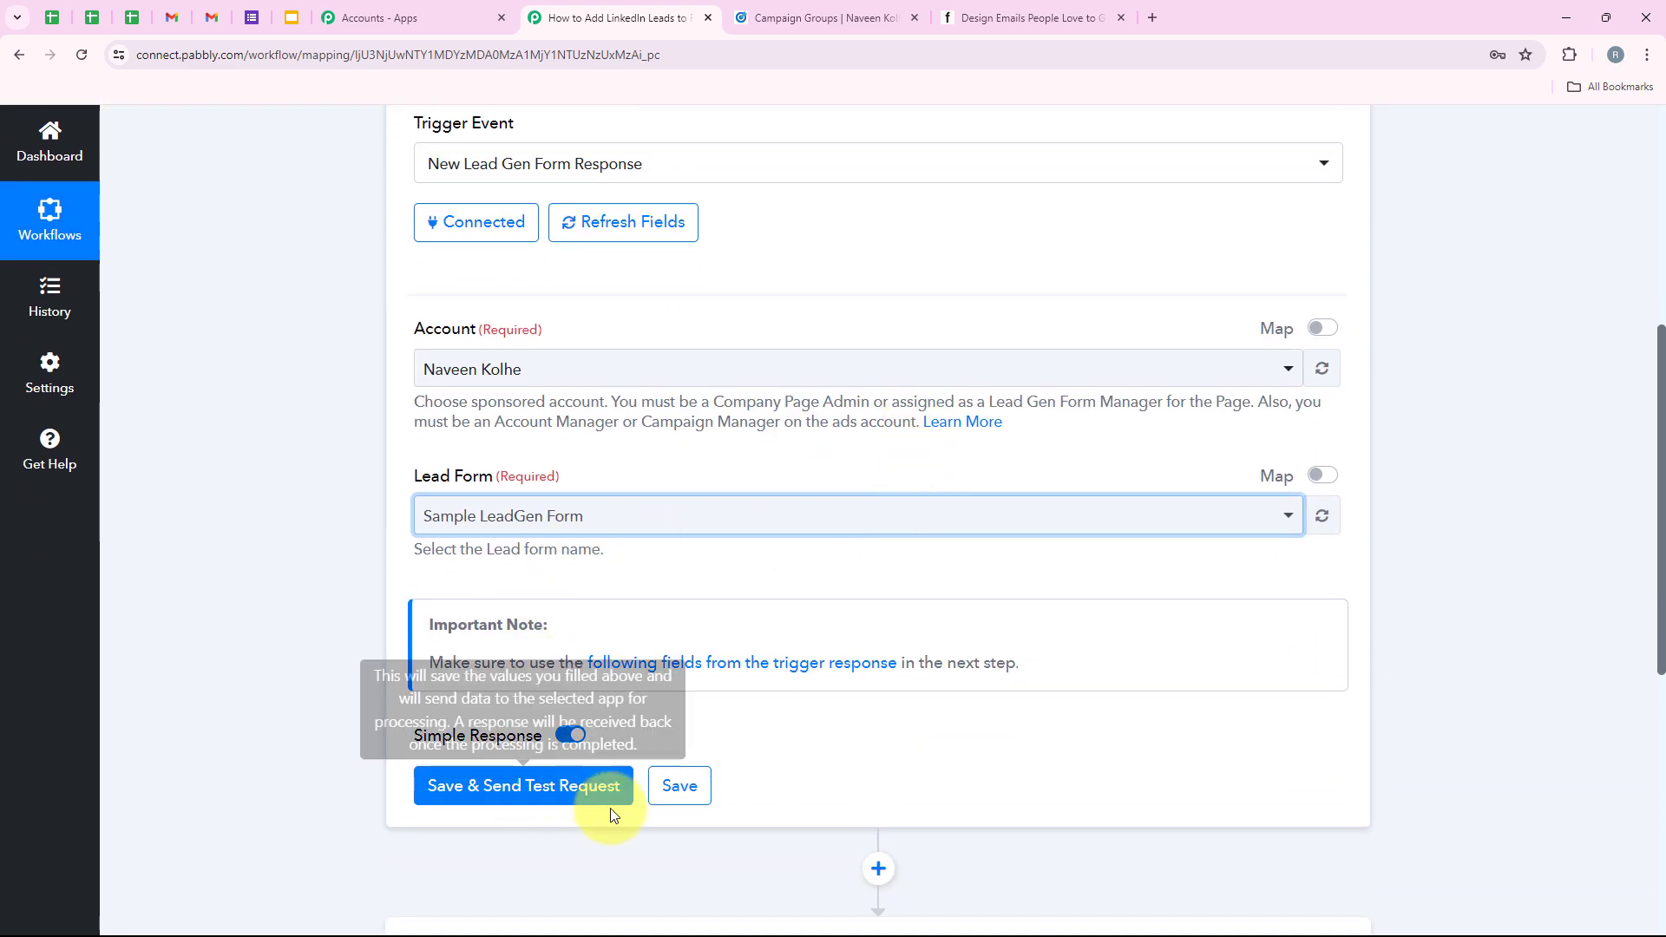
scroll(363, 682, "up", 4)
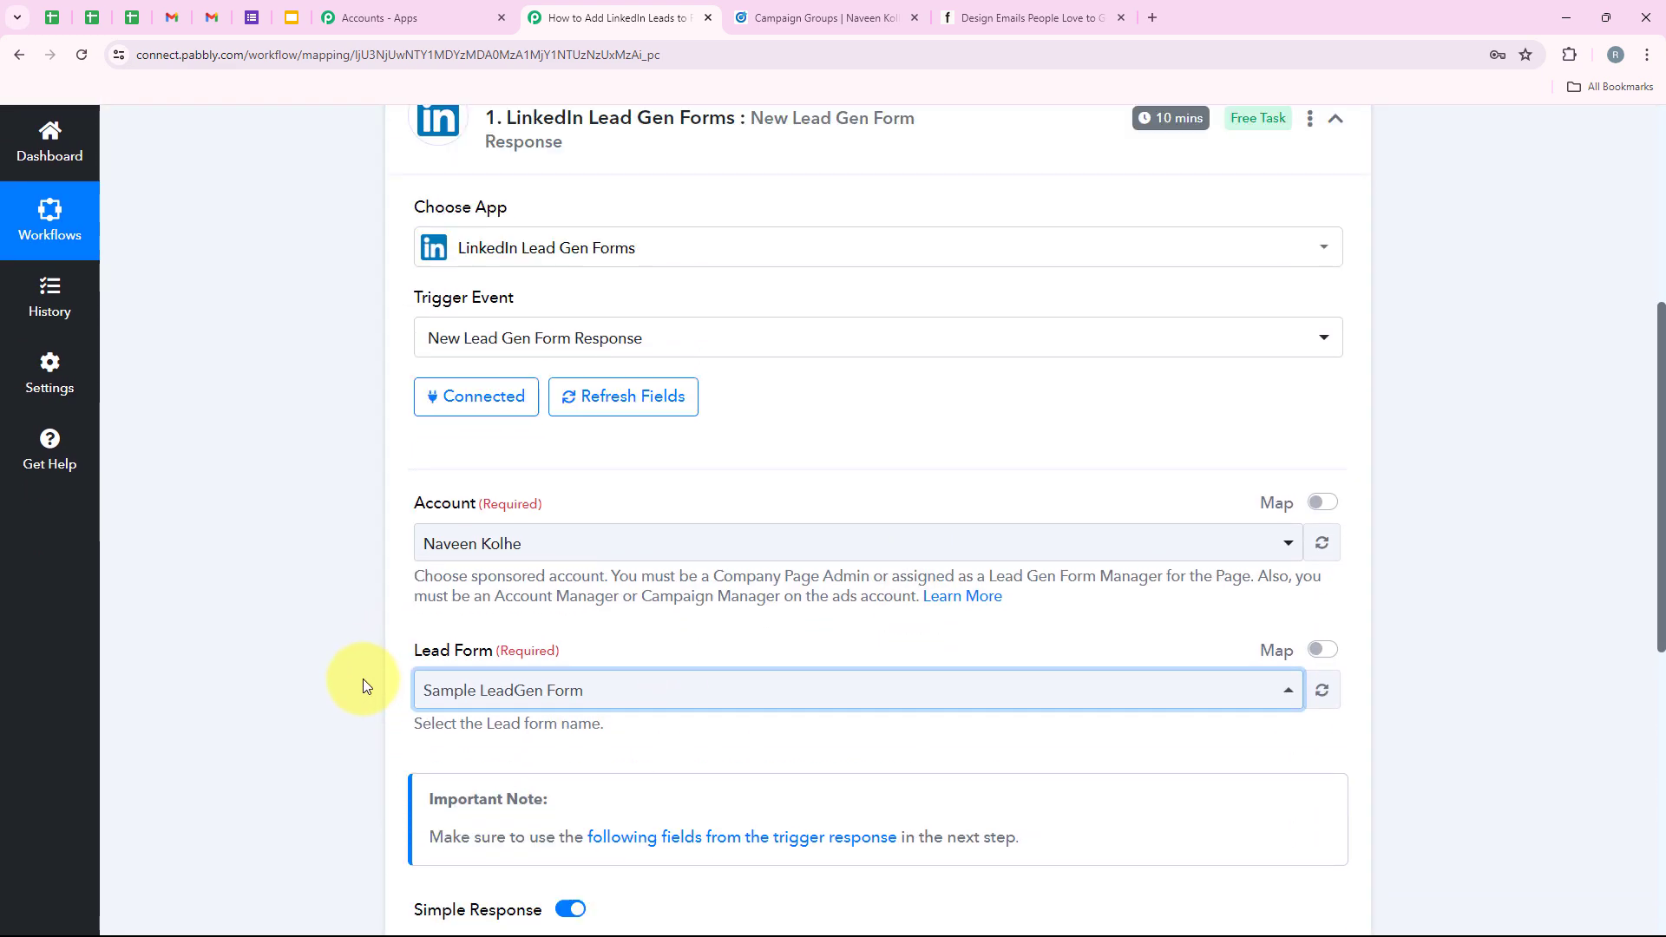
scroll(362, 679, "down", 1)
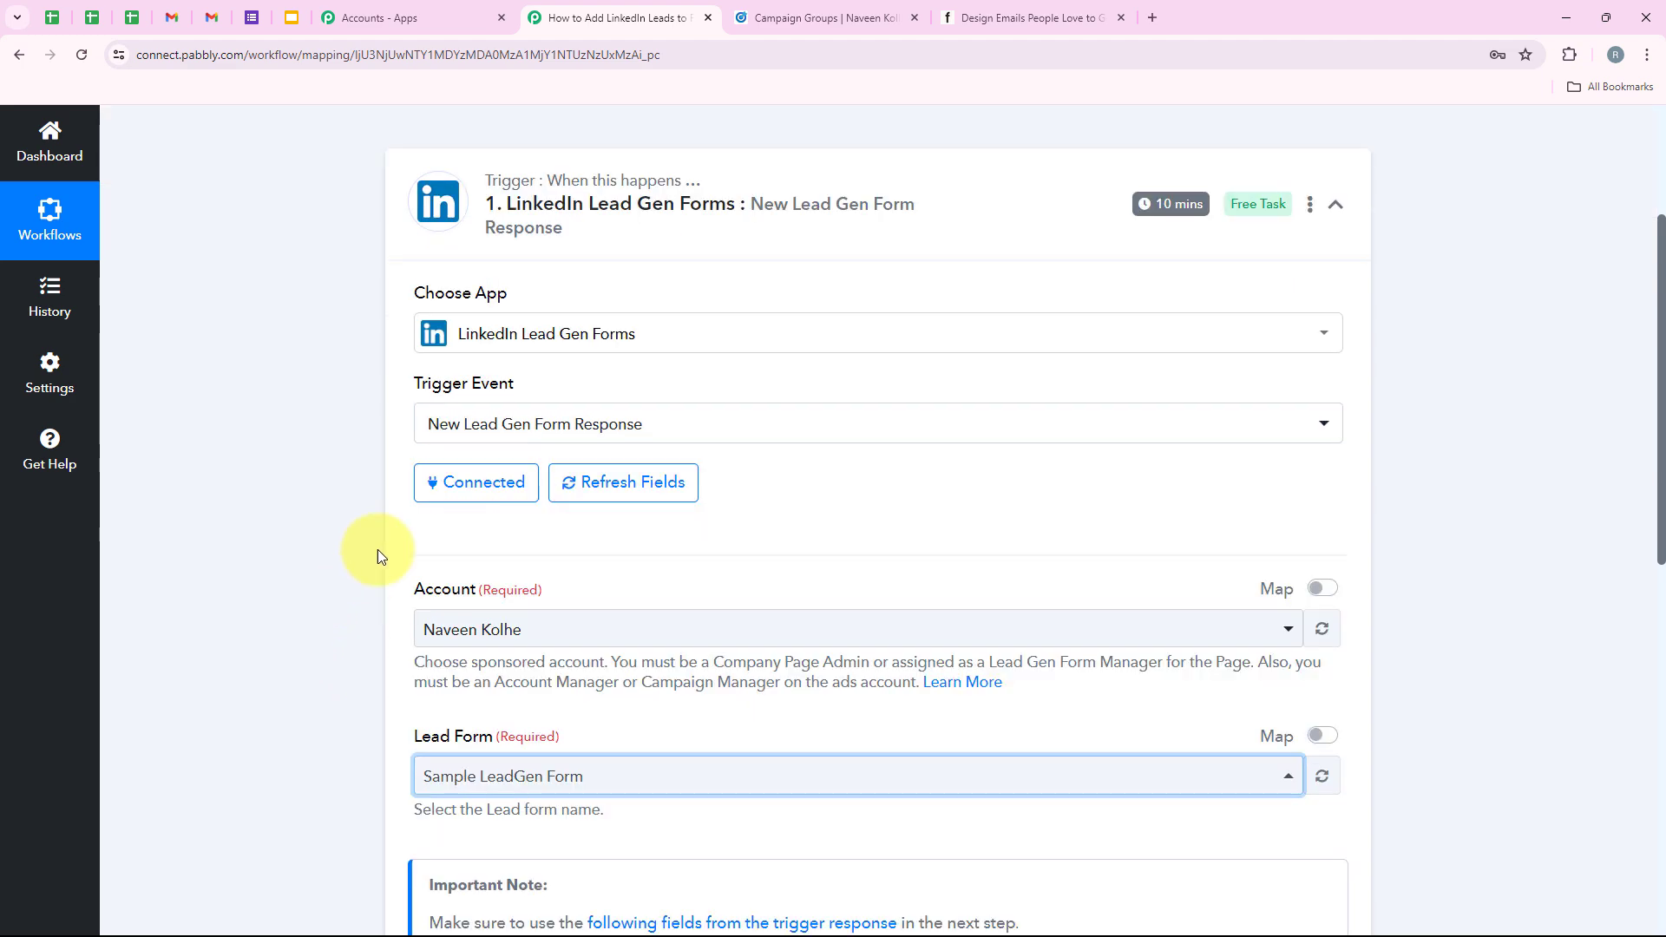
scroll(414, 529, "down", 3)
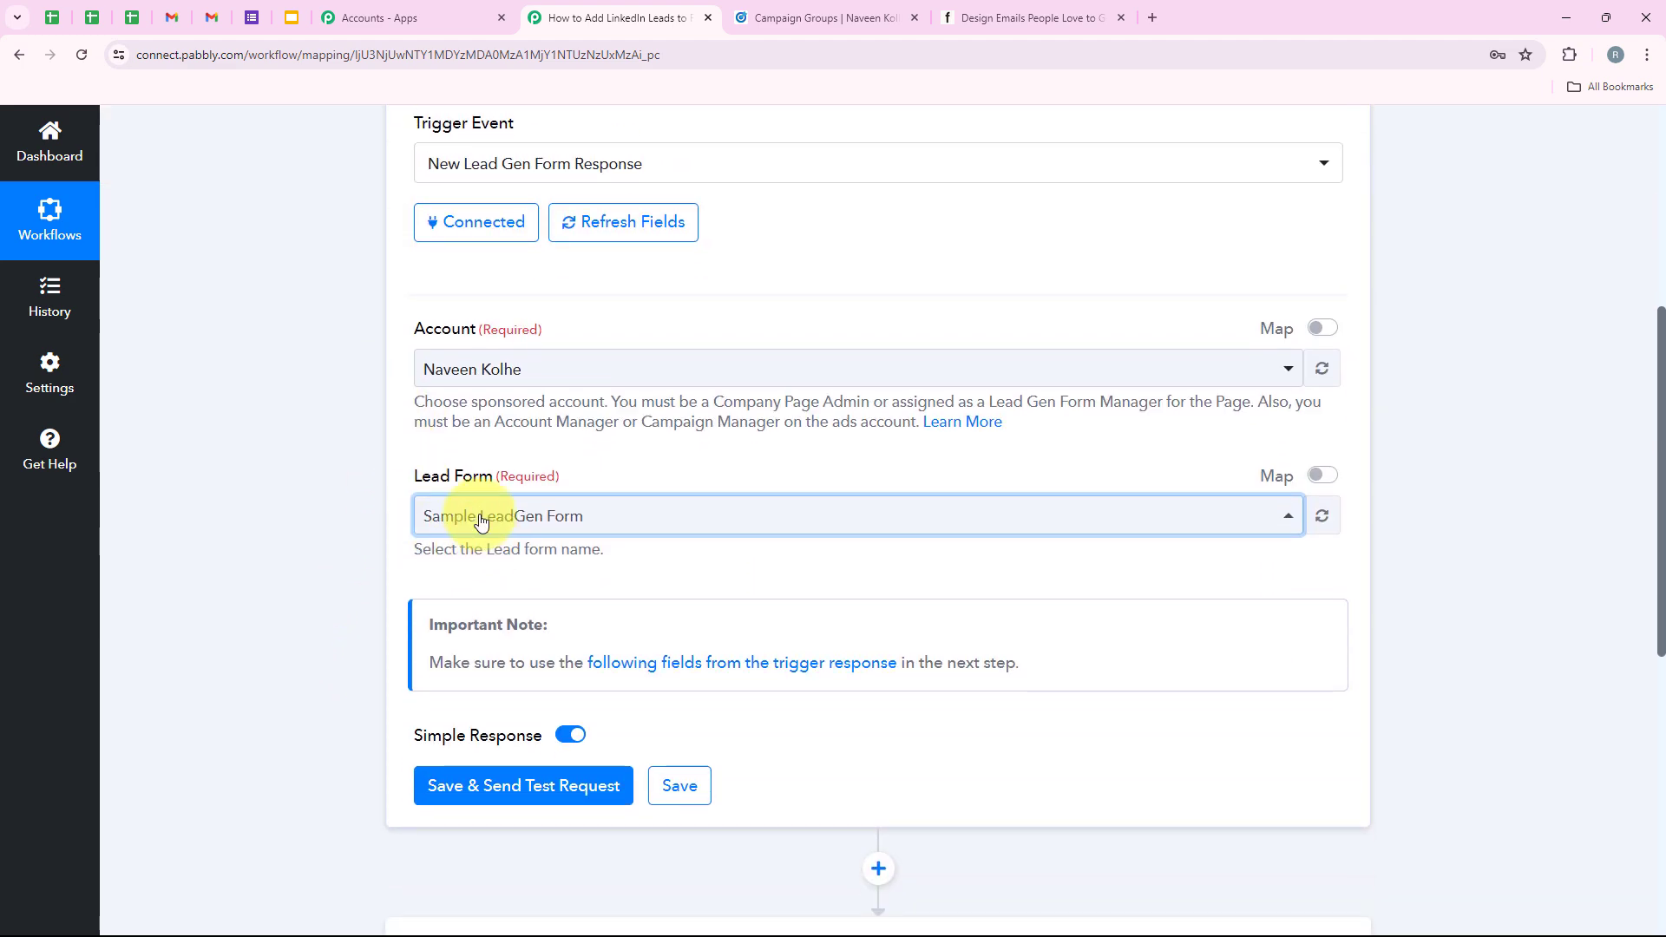
scroll(555, 720, "down", 2)
scroll(477, 669, "up", 3)
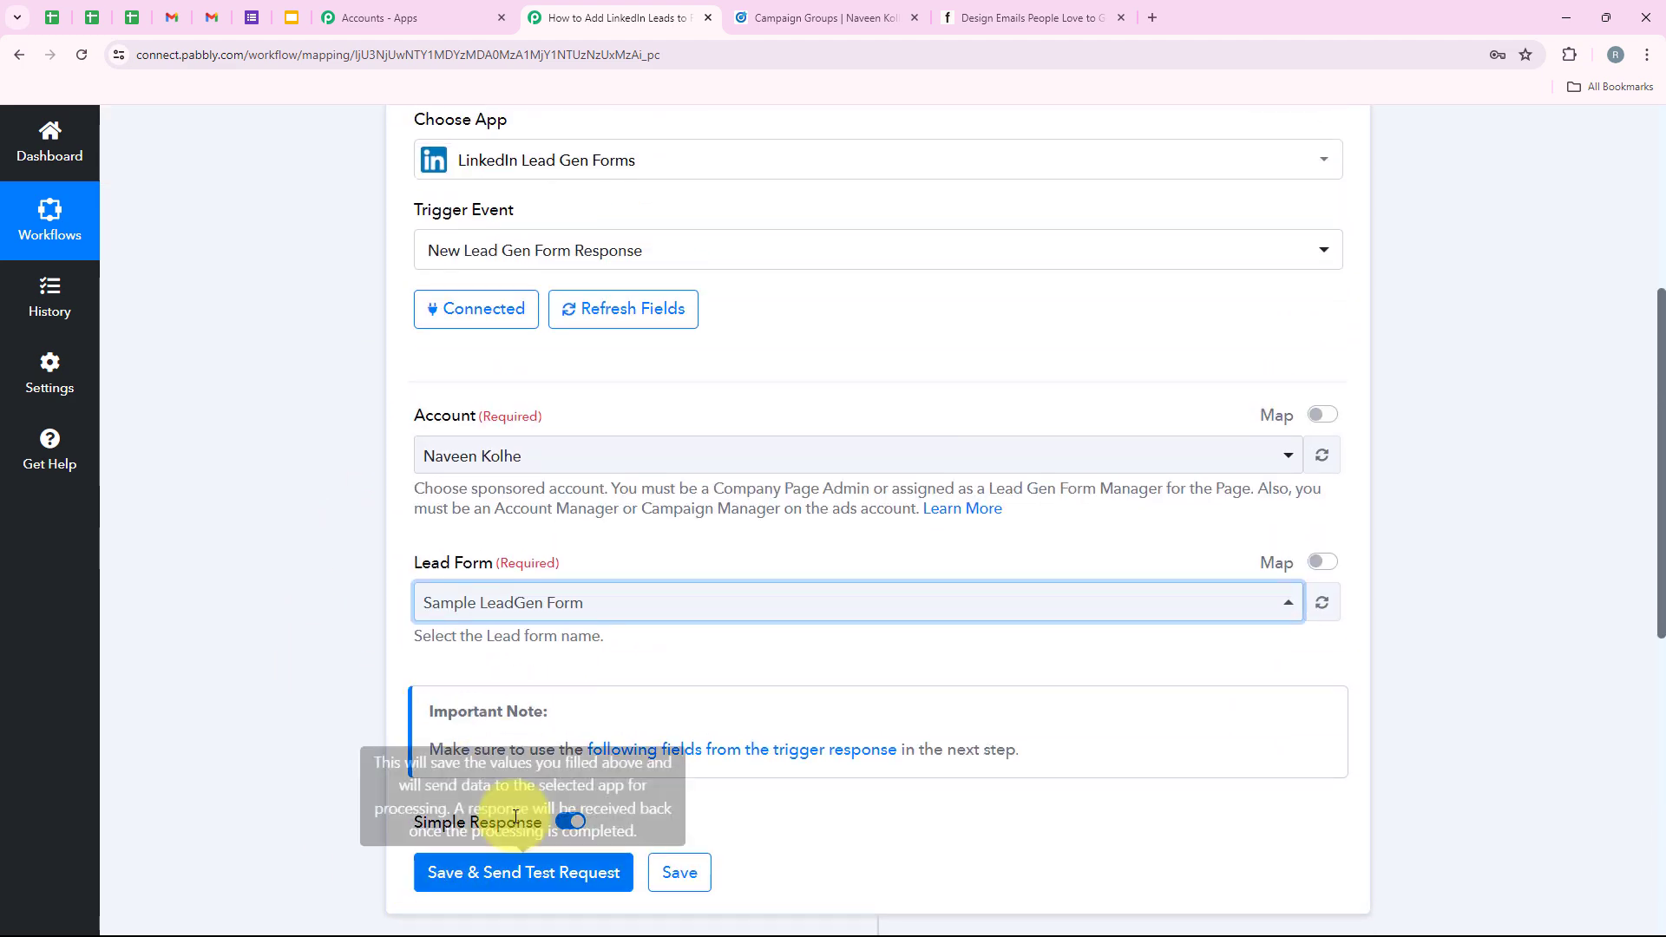
scroll(451, 738, "up", 1)
scroll(471, 751, "up", 4)
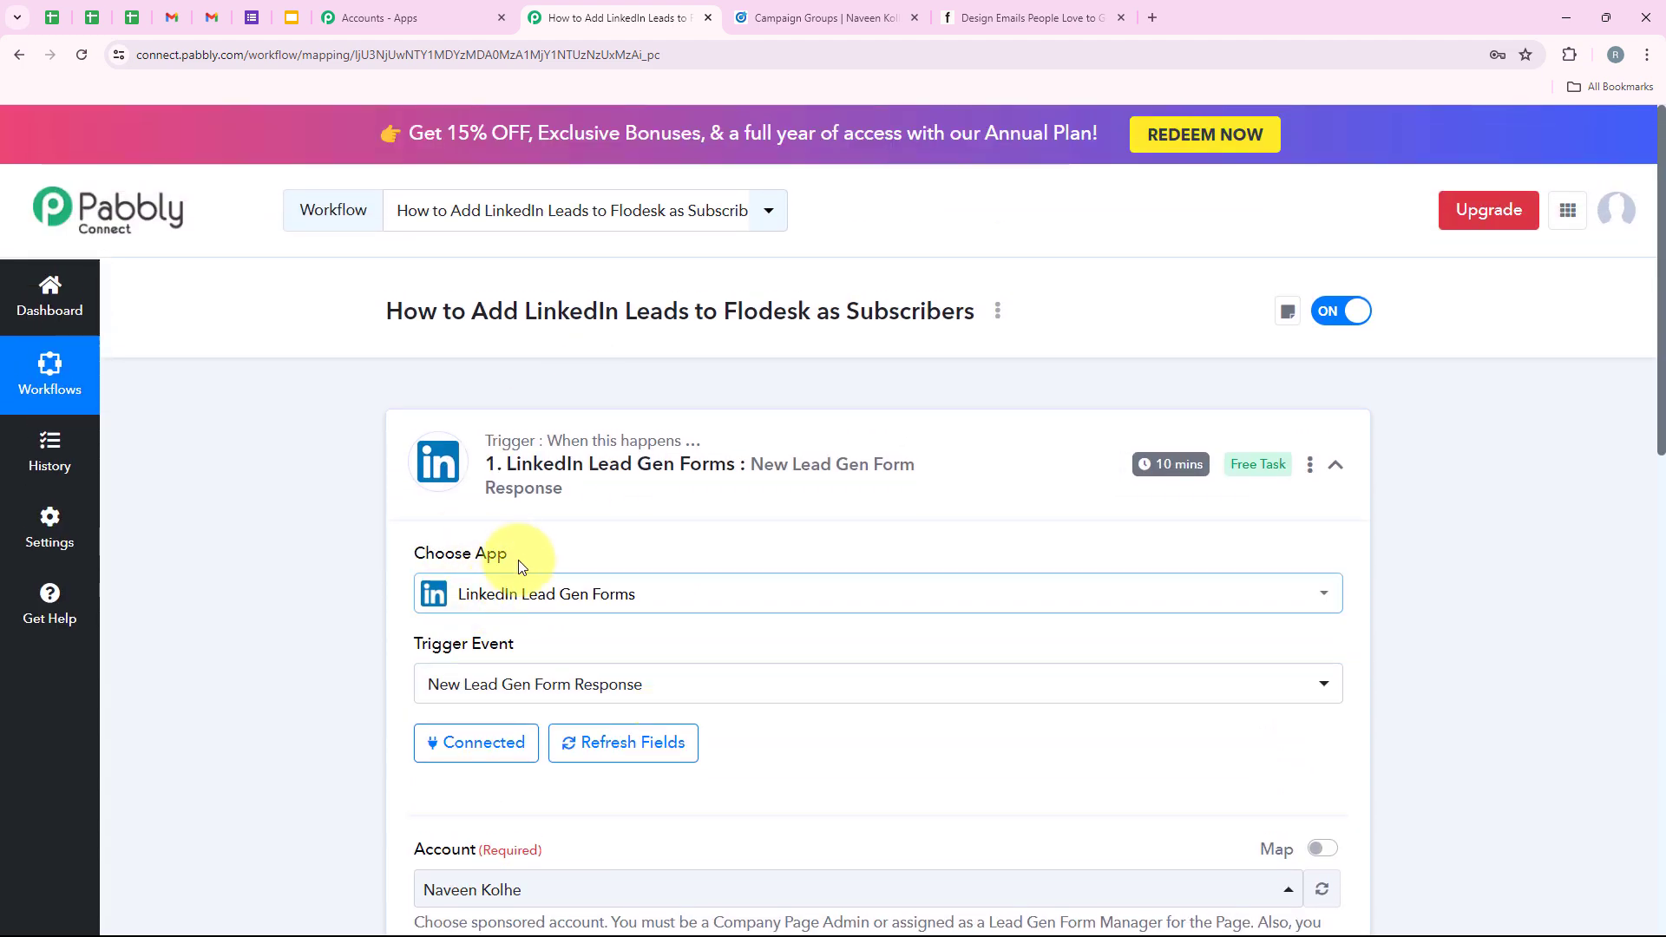
Open the 'We Offer SEO & Digital Marketing Services' ad's live post from Campaign Manager.
left_click(757, 20)
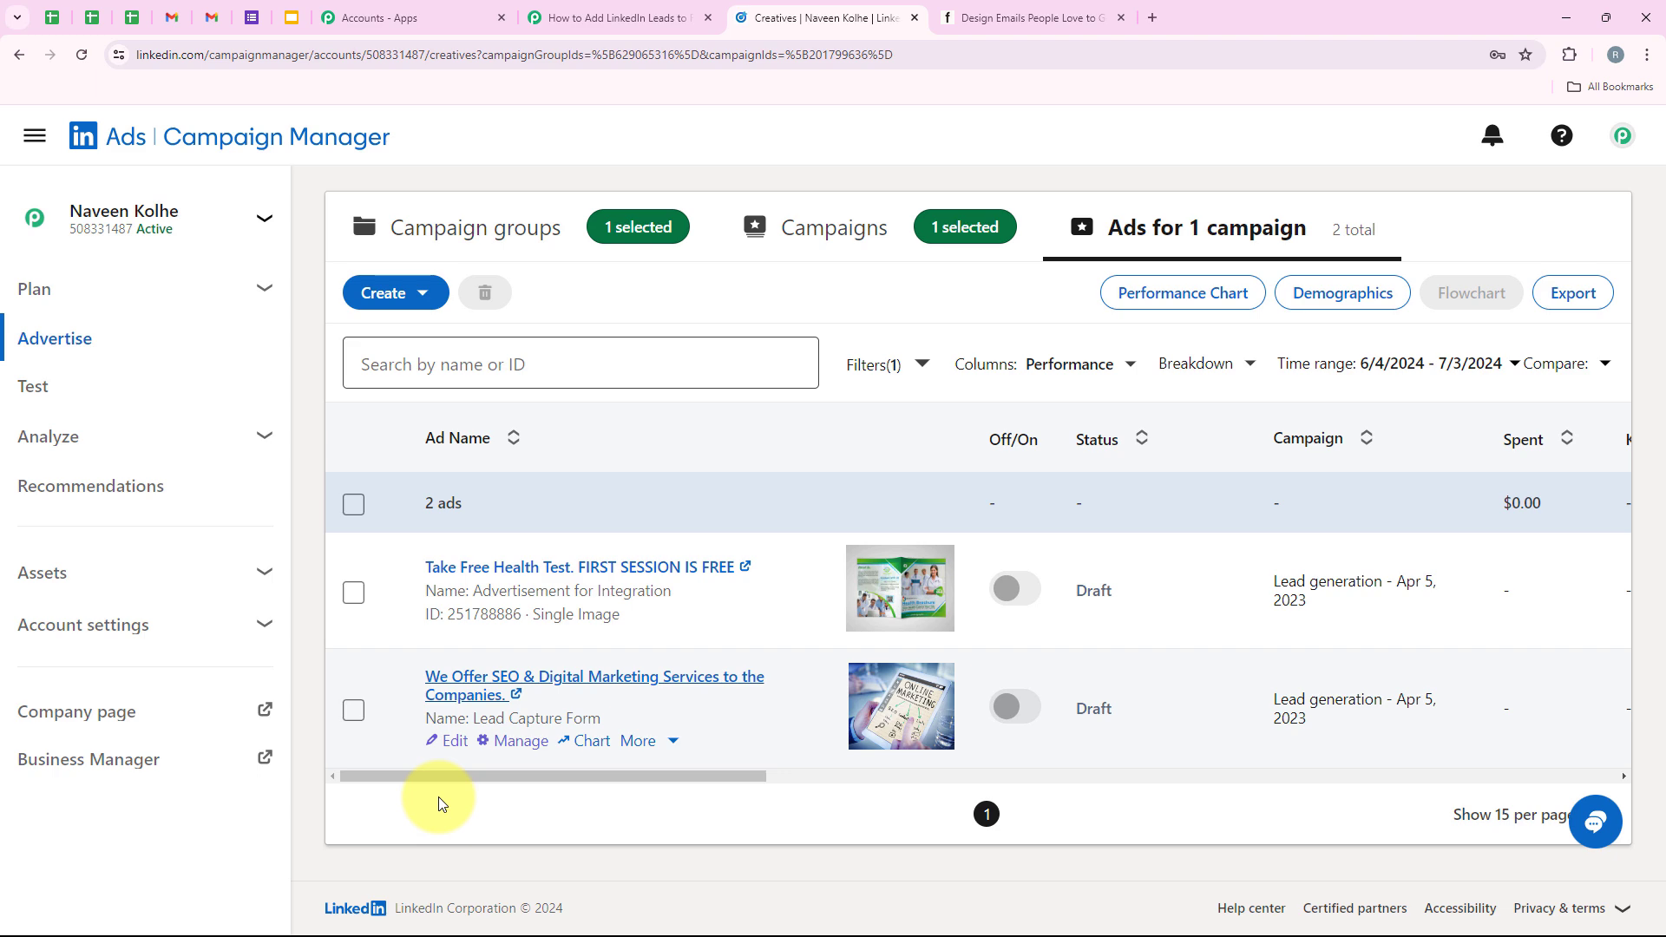
left_click(430, 676)
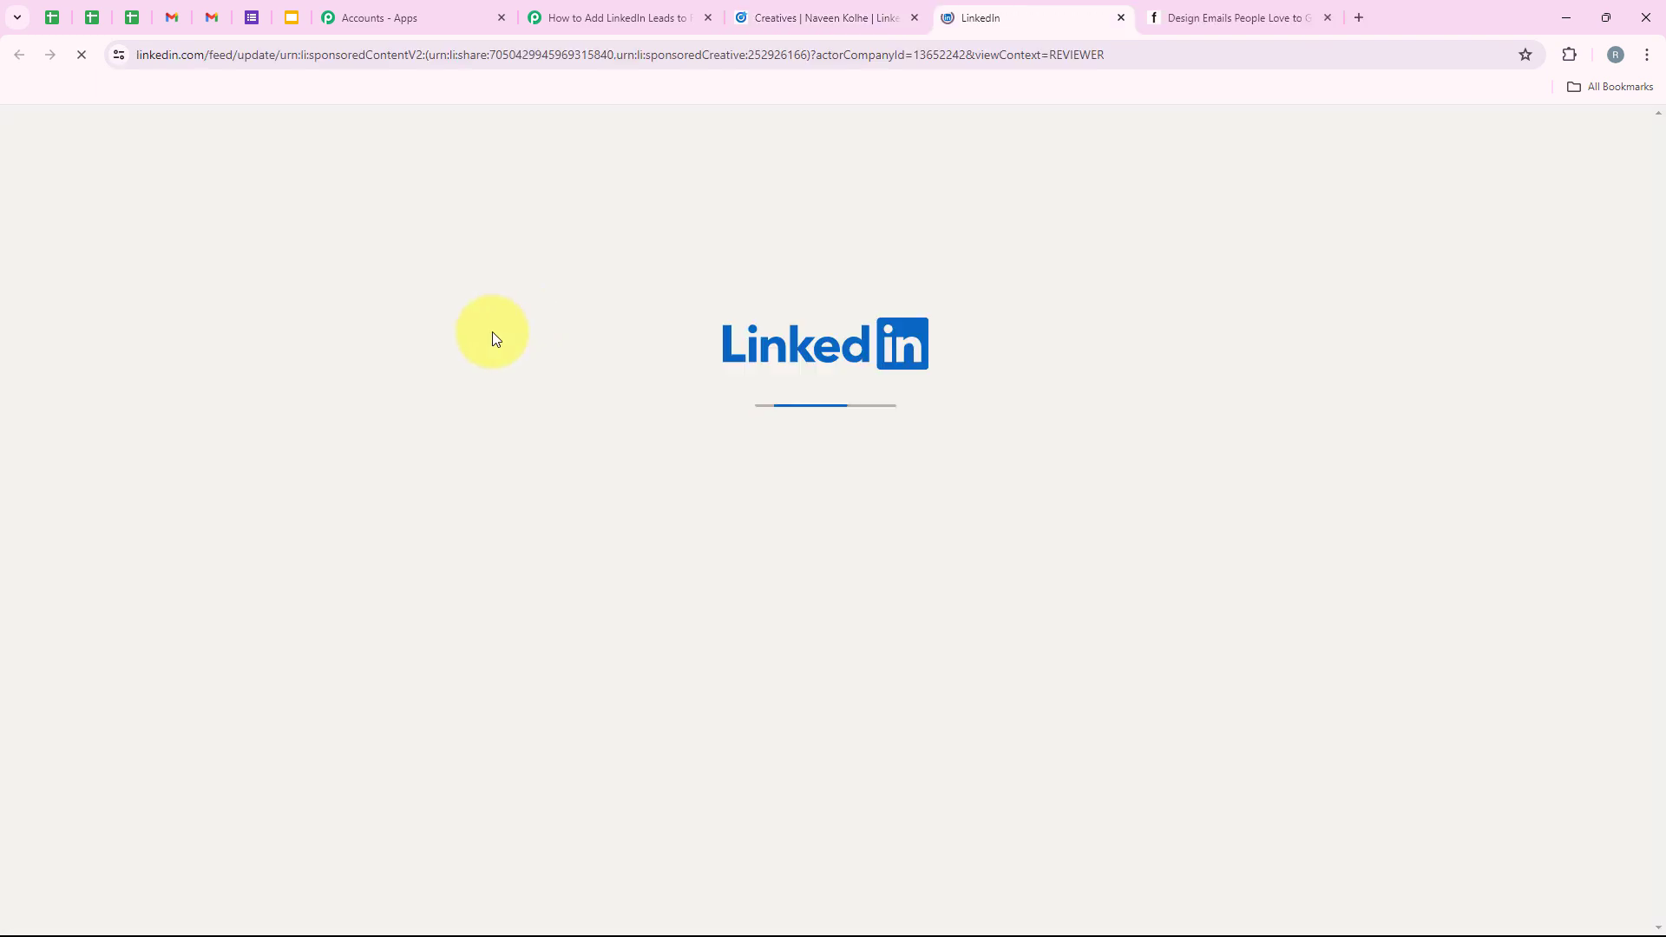
scroll(606, 499, "down", 3)
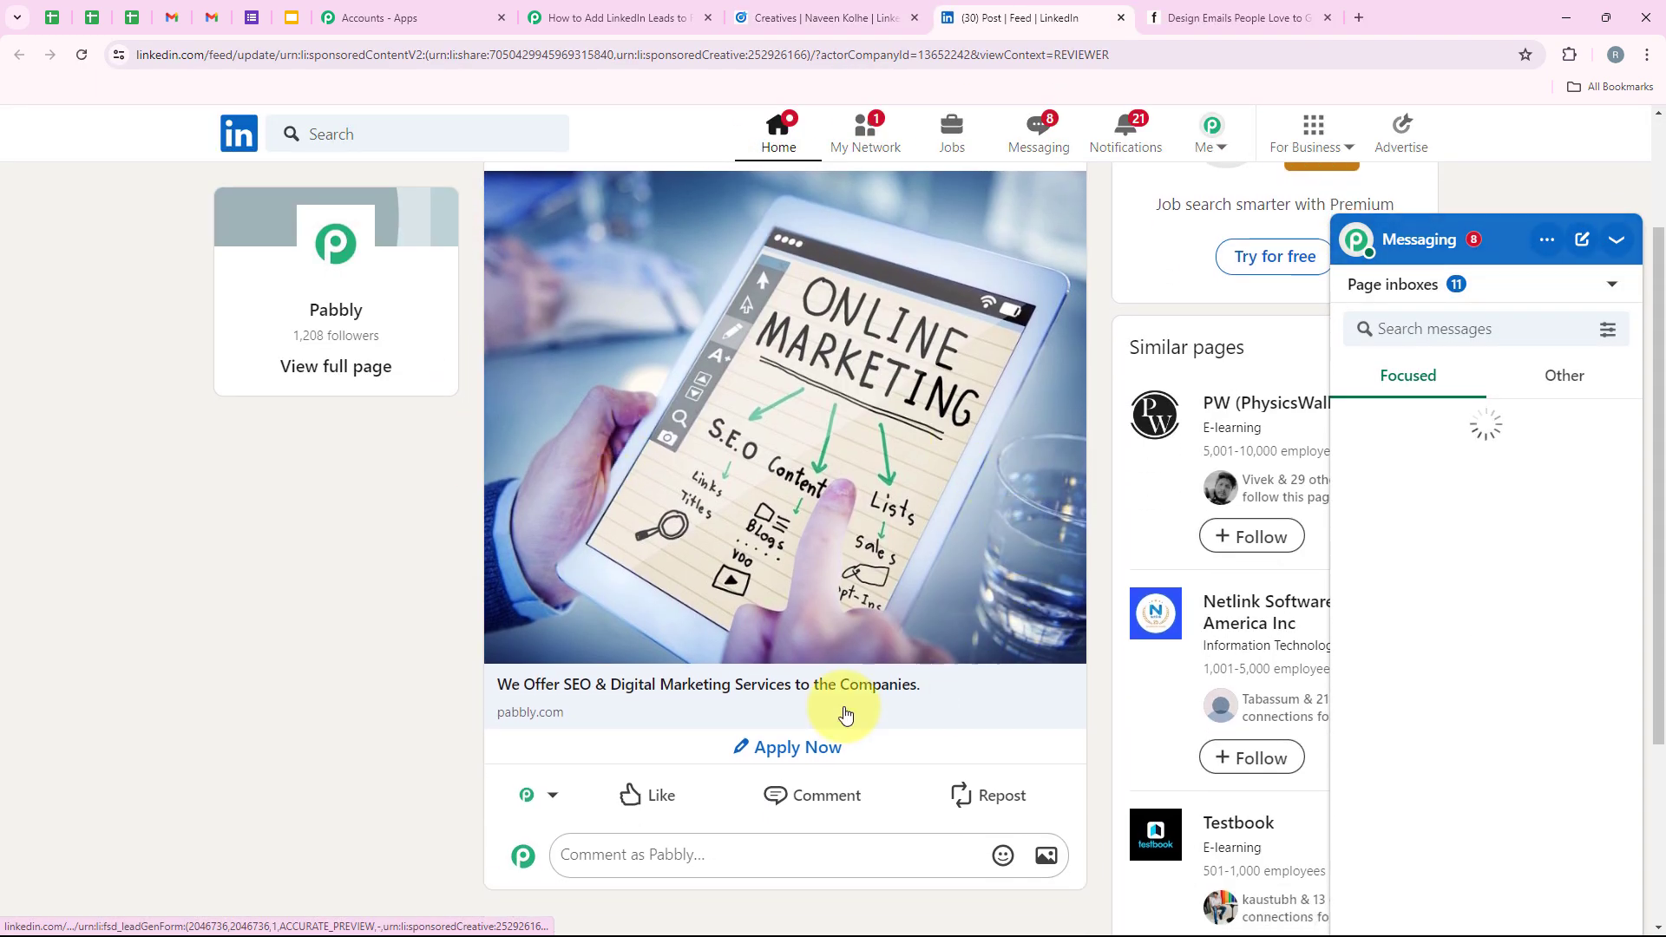
Open the ad's Apply Now lead form and review the prefilled name and company details.
left_click(798, 753)
scroll(735, 554, "down", 2)
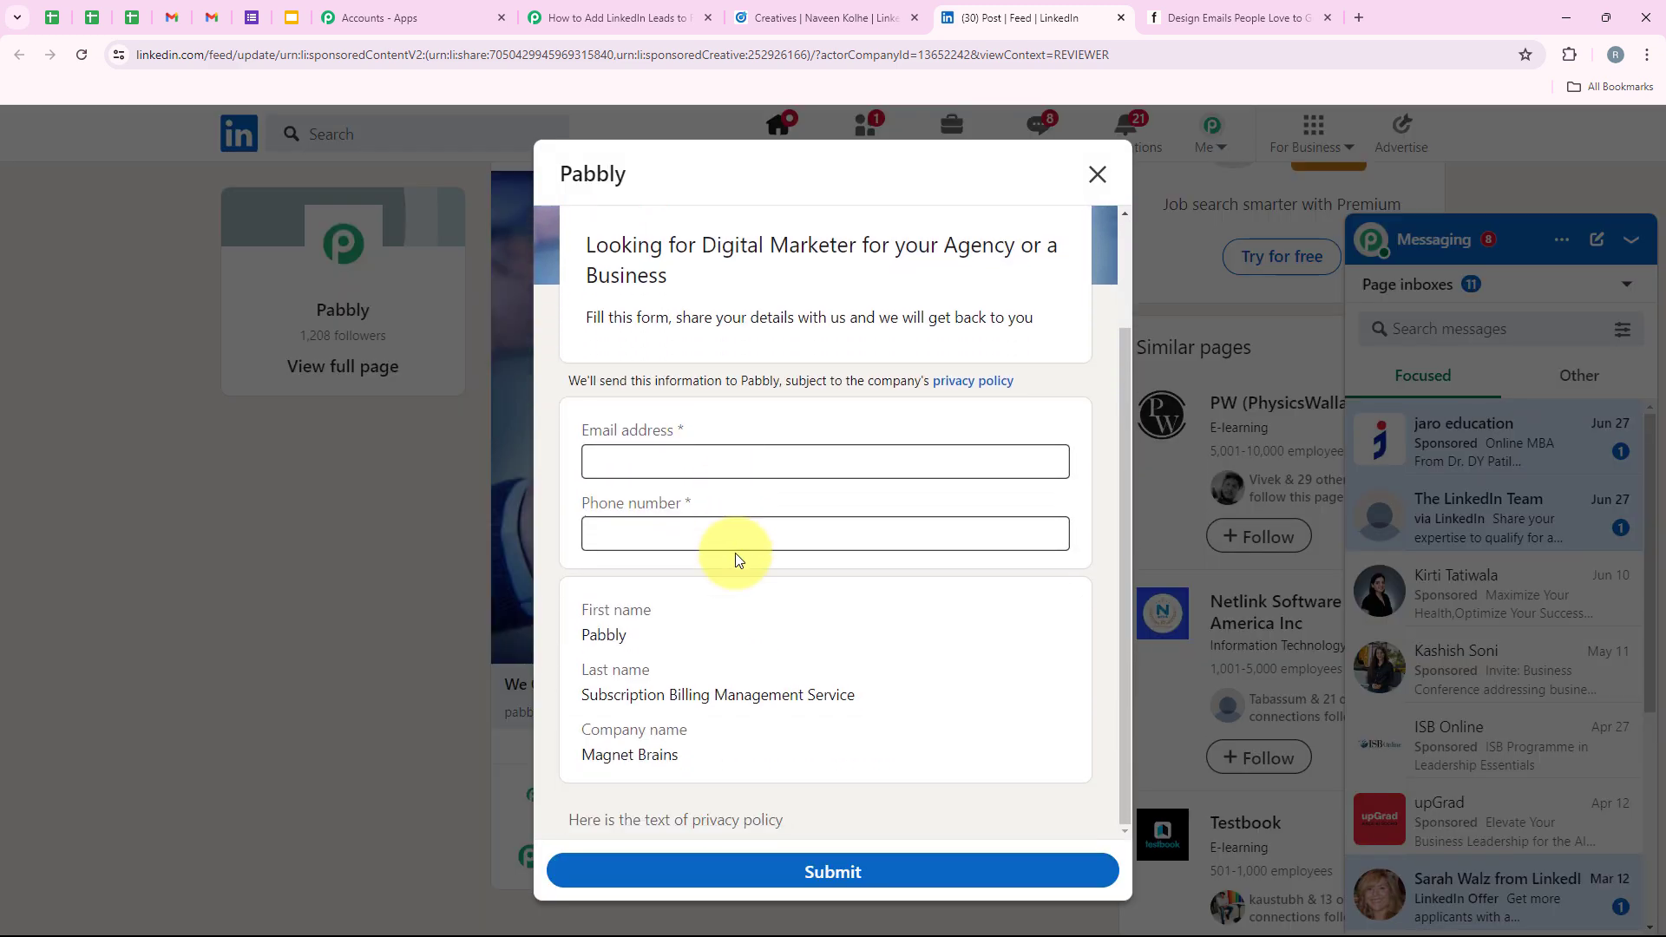
left_click(597, 431)
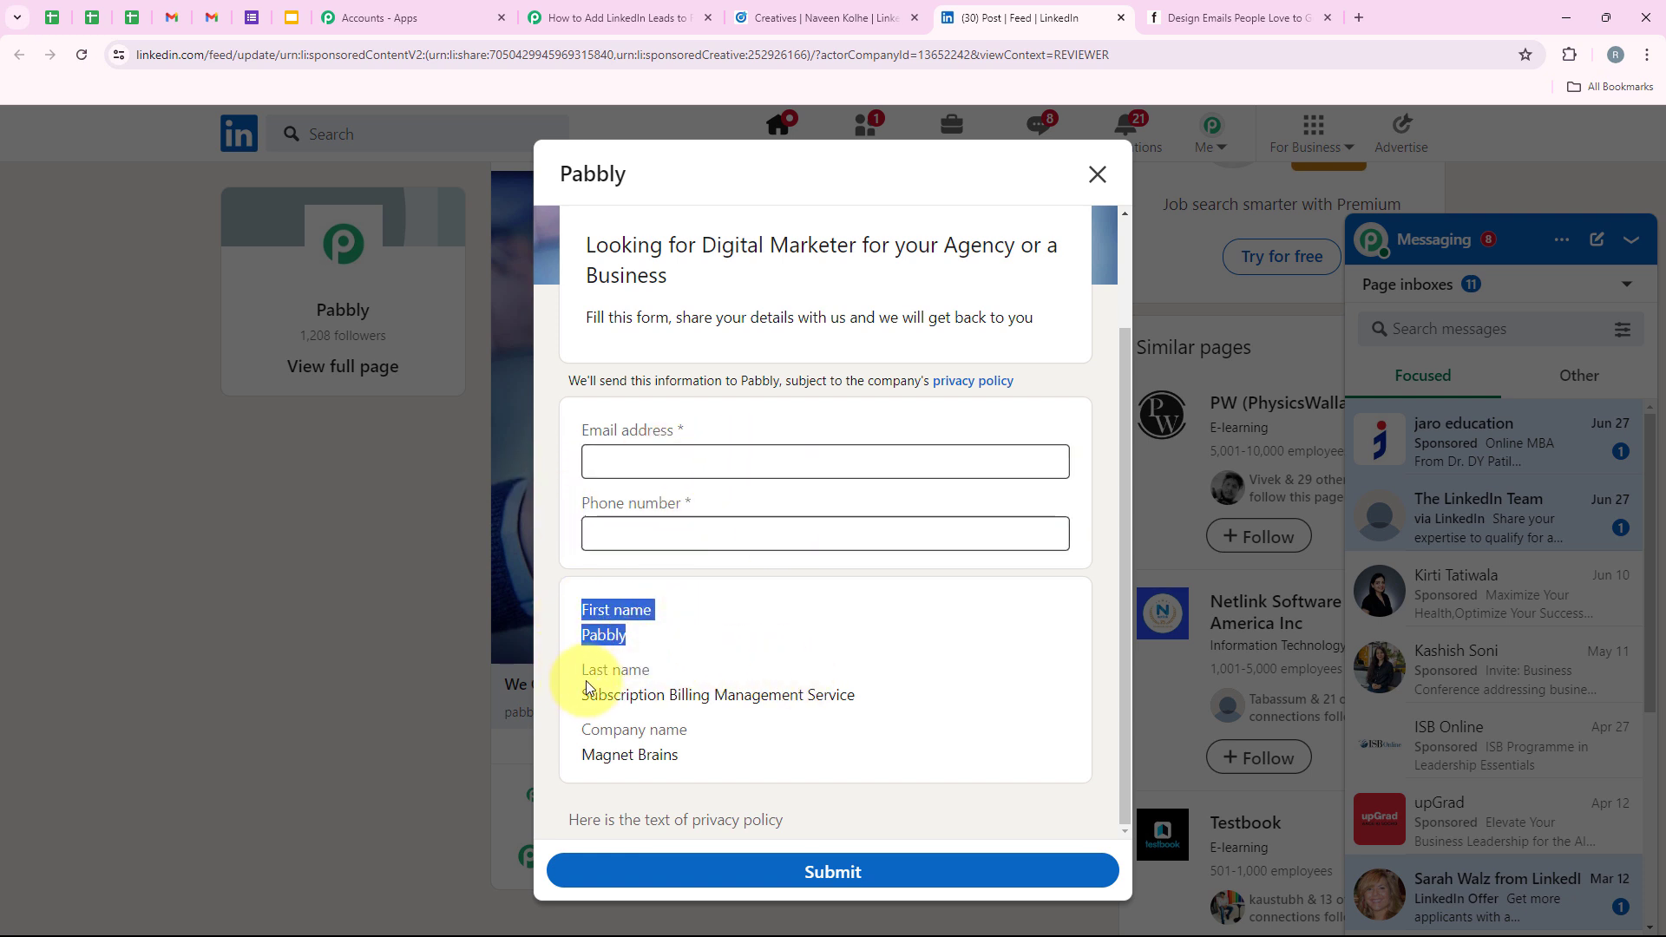
left_click_drag(579, 731, 819, 735)
left_click(610, 657)
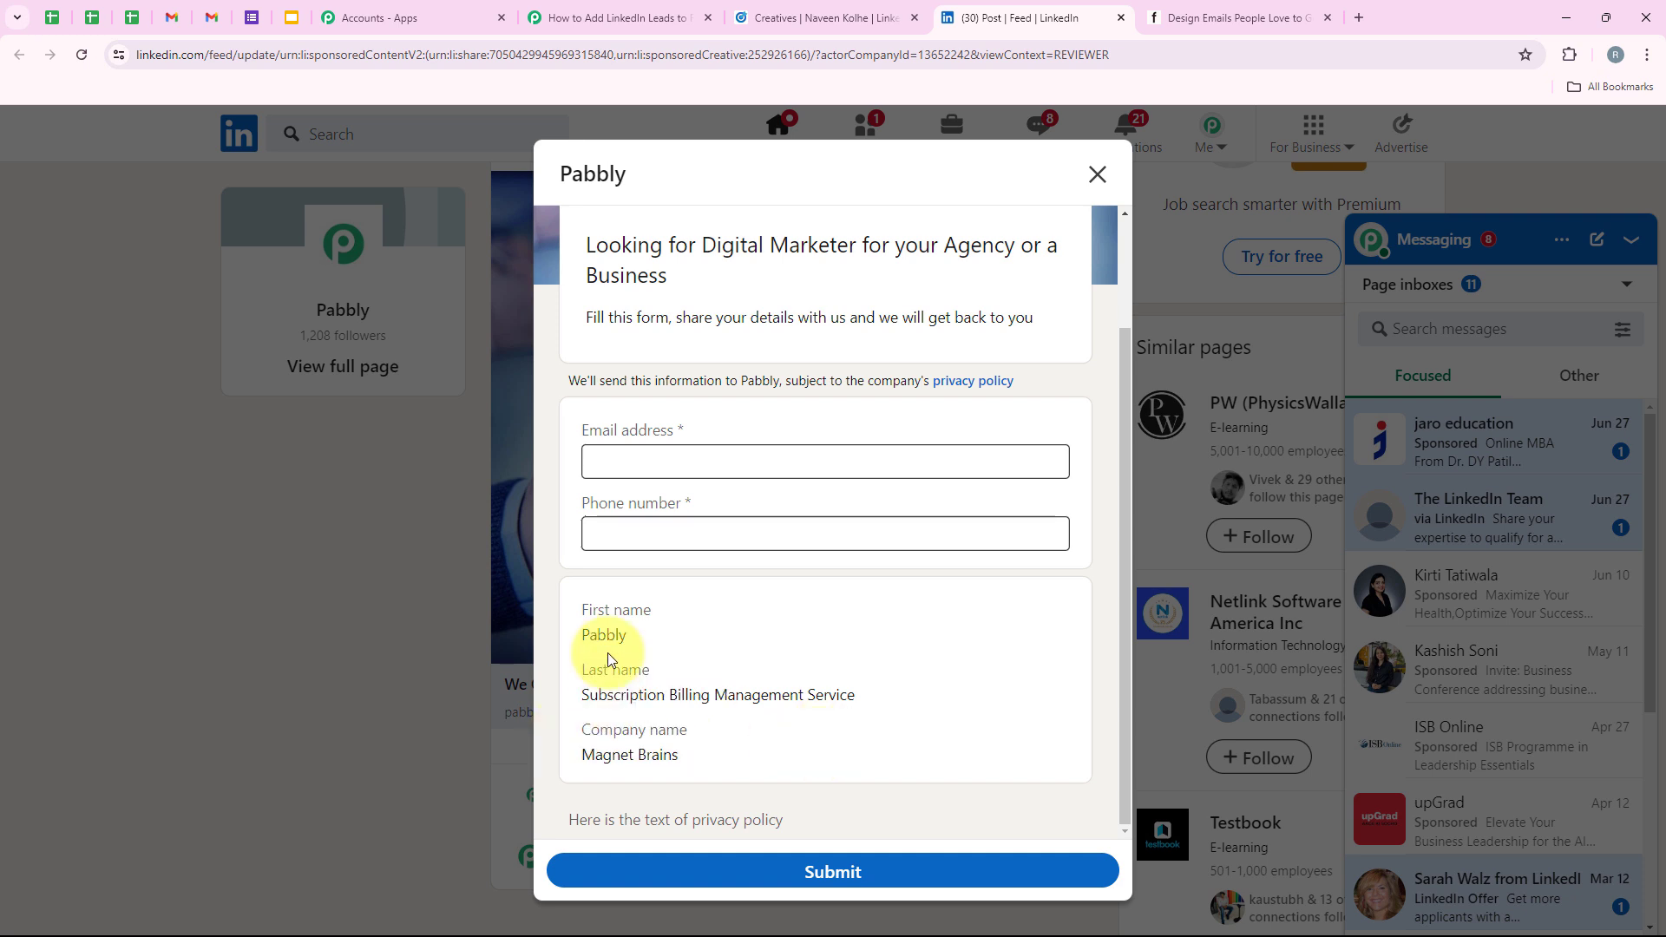
left_click_drag(580, 604, 686, 751)
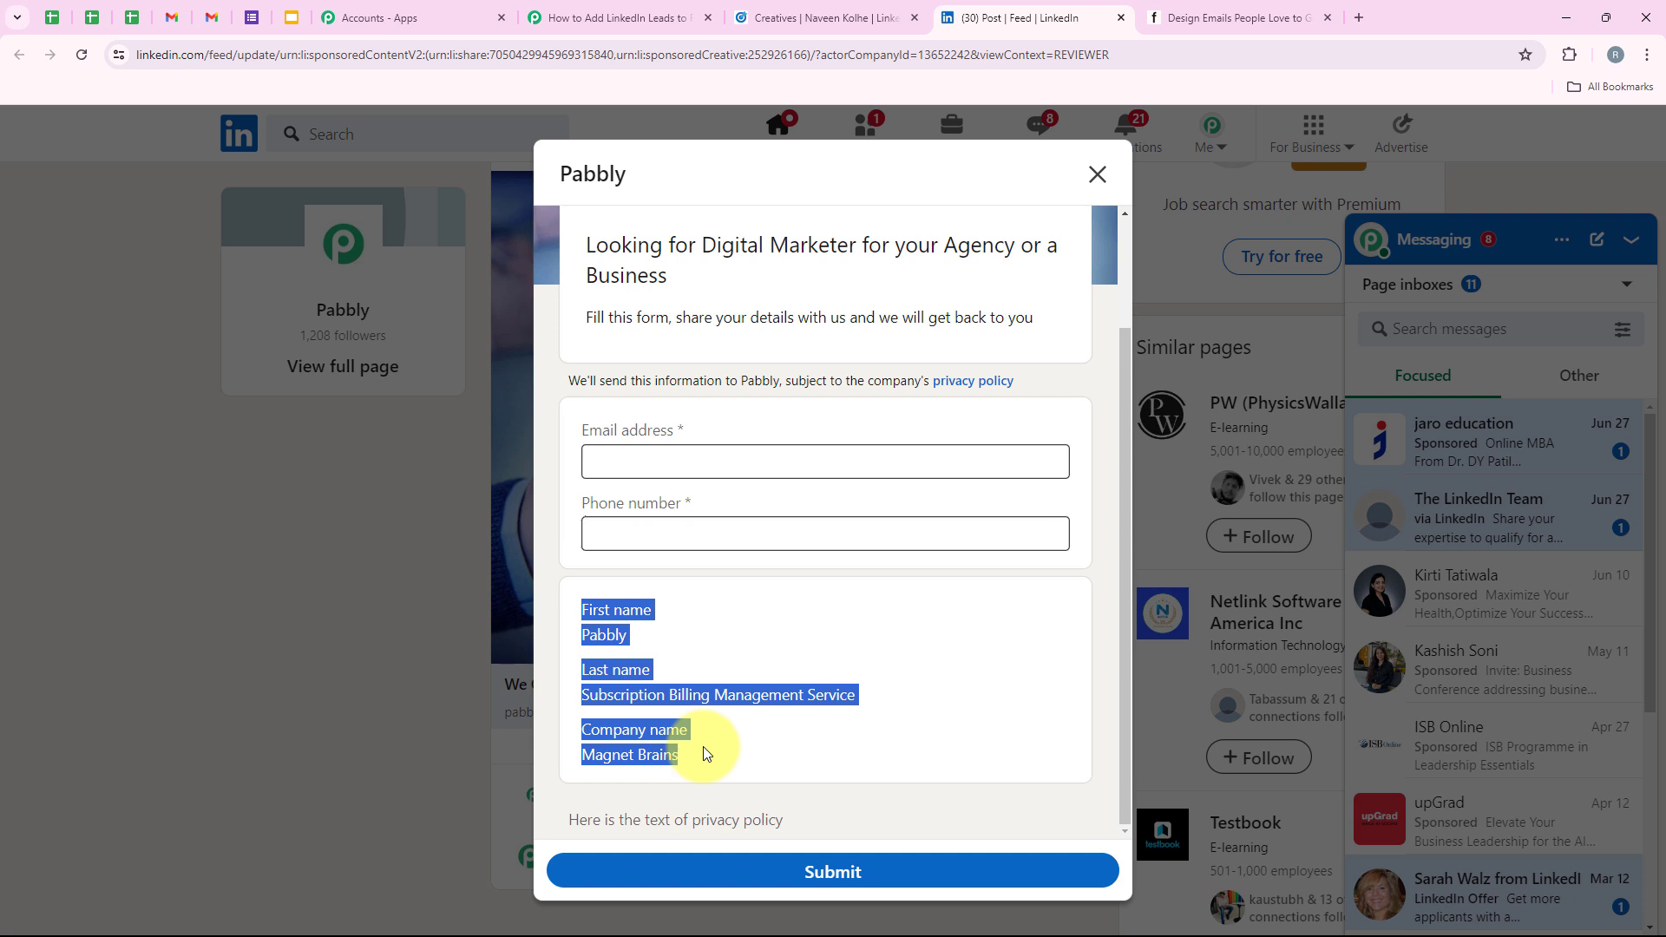
left_click(704, 748)
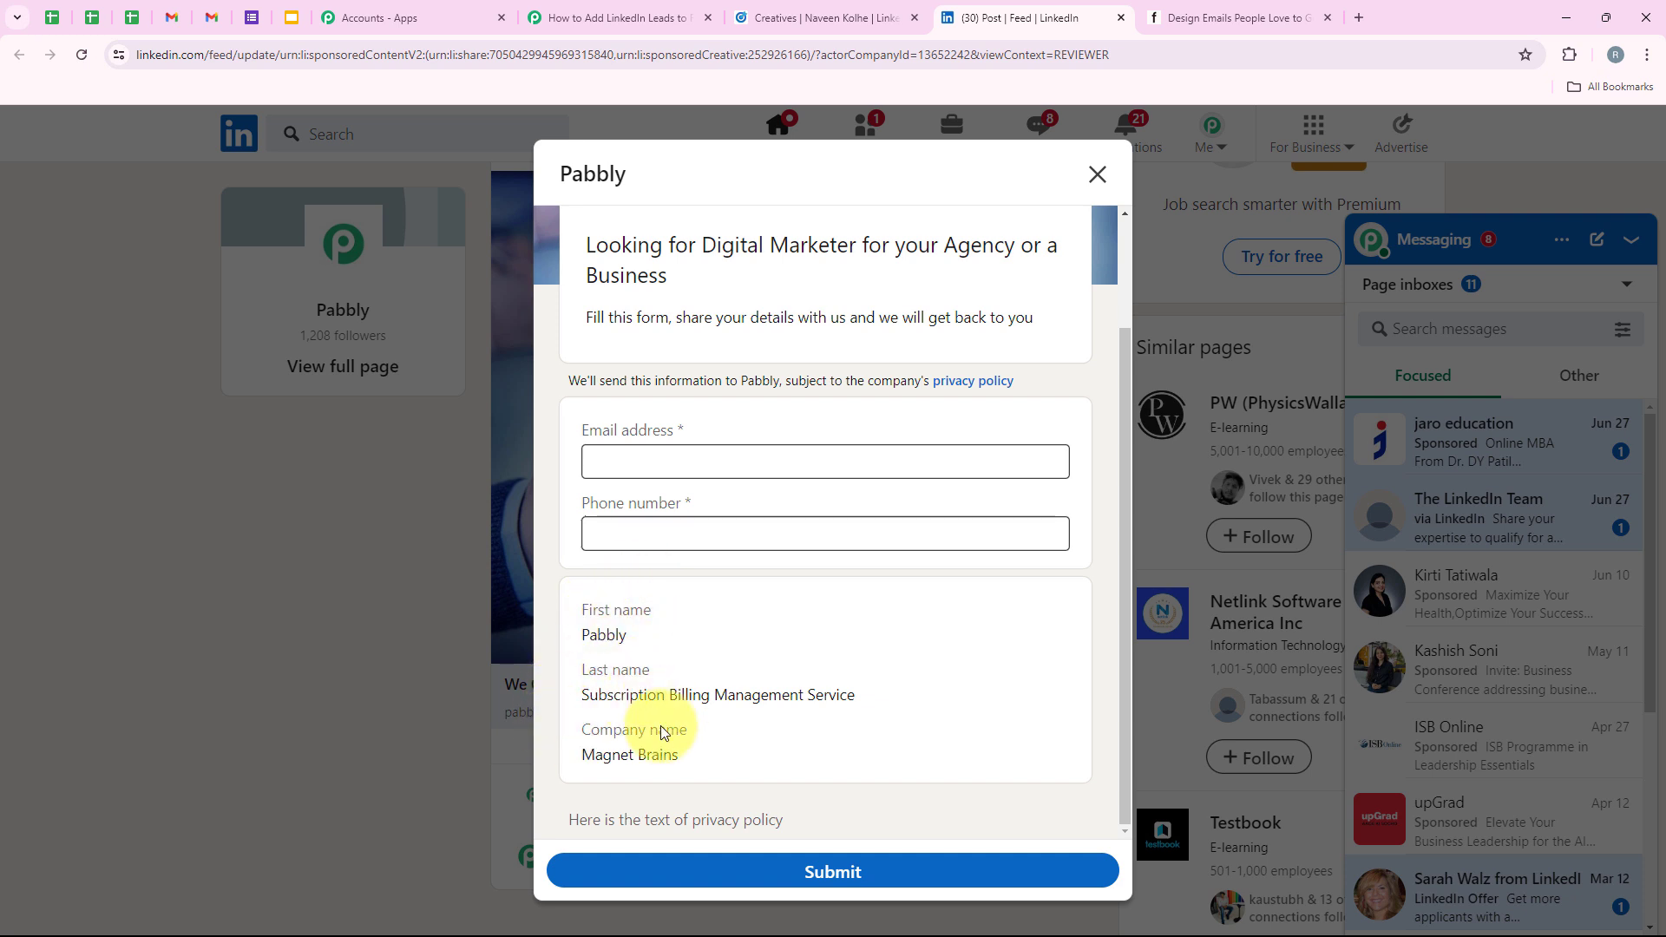
left_click_drag(579, 590, 589, 585)
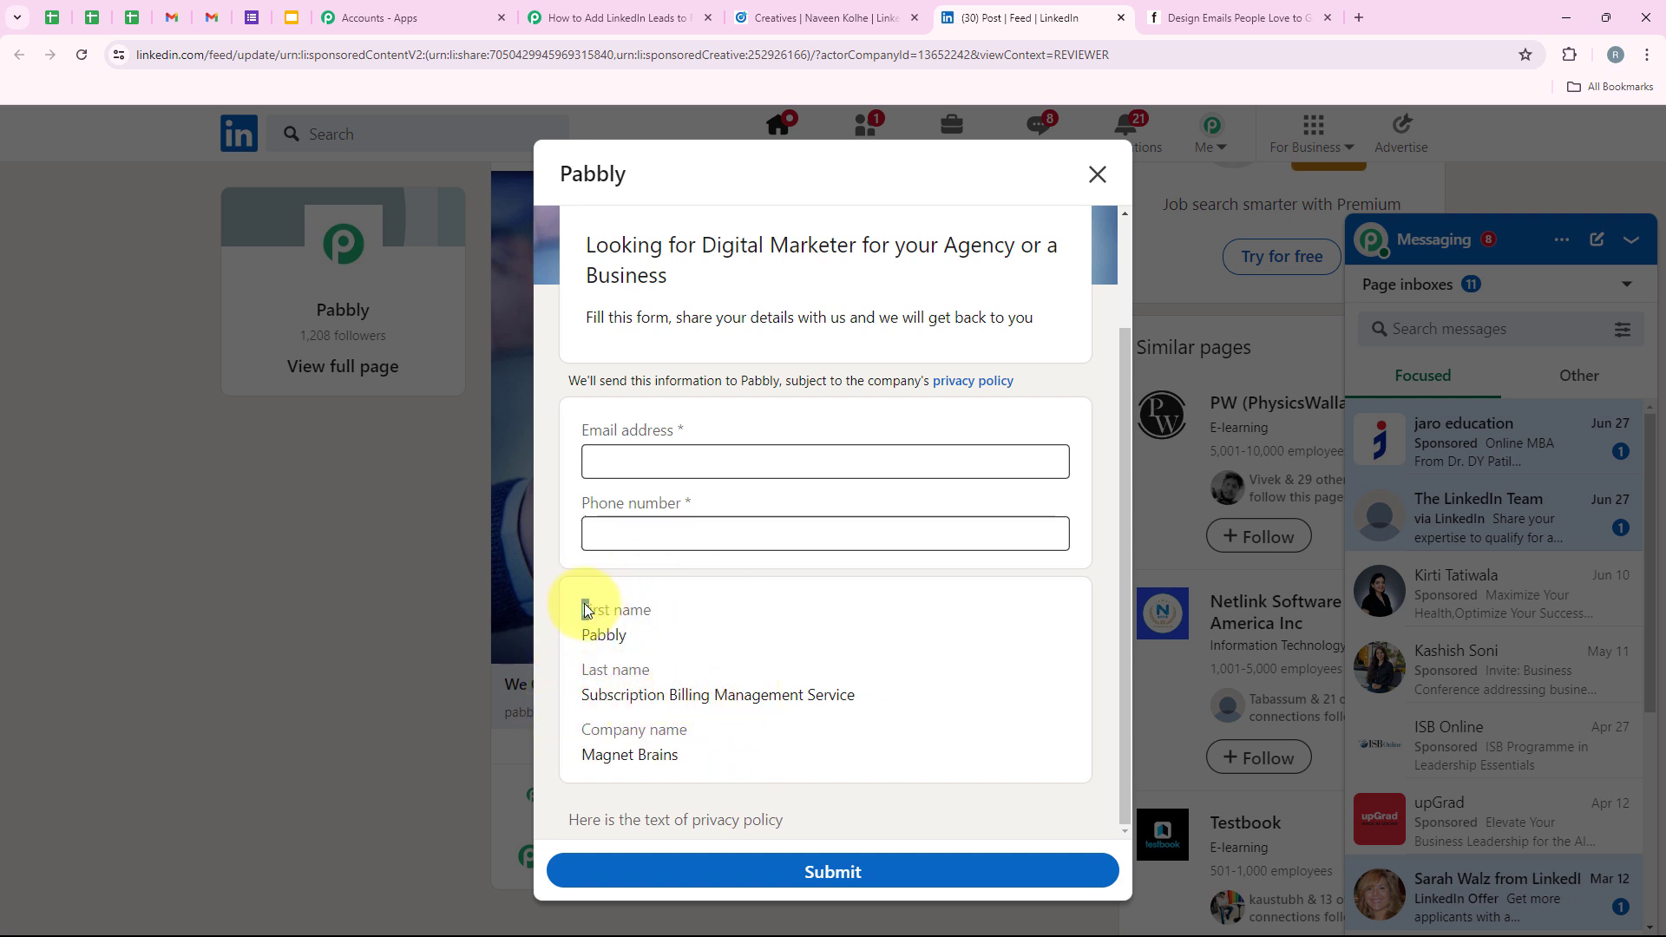
Enter a test email and phone number, submit, and confirm Information sent to Pabbly.
left_click(615, 415)
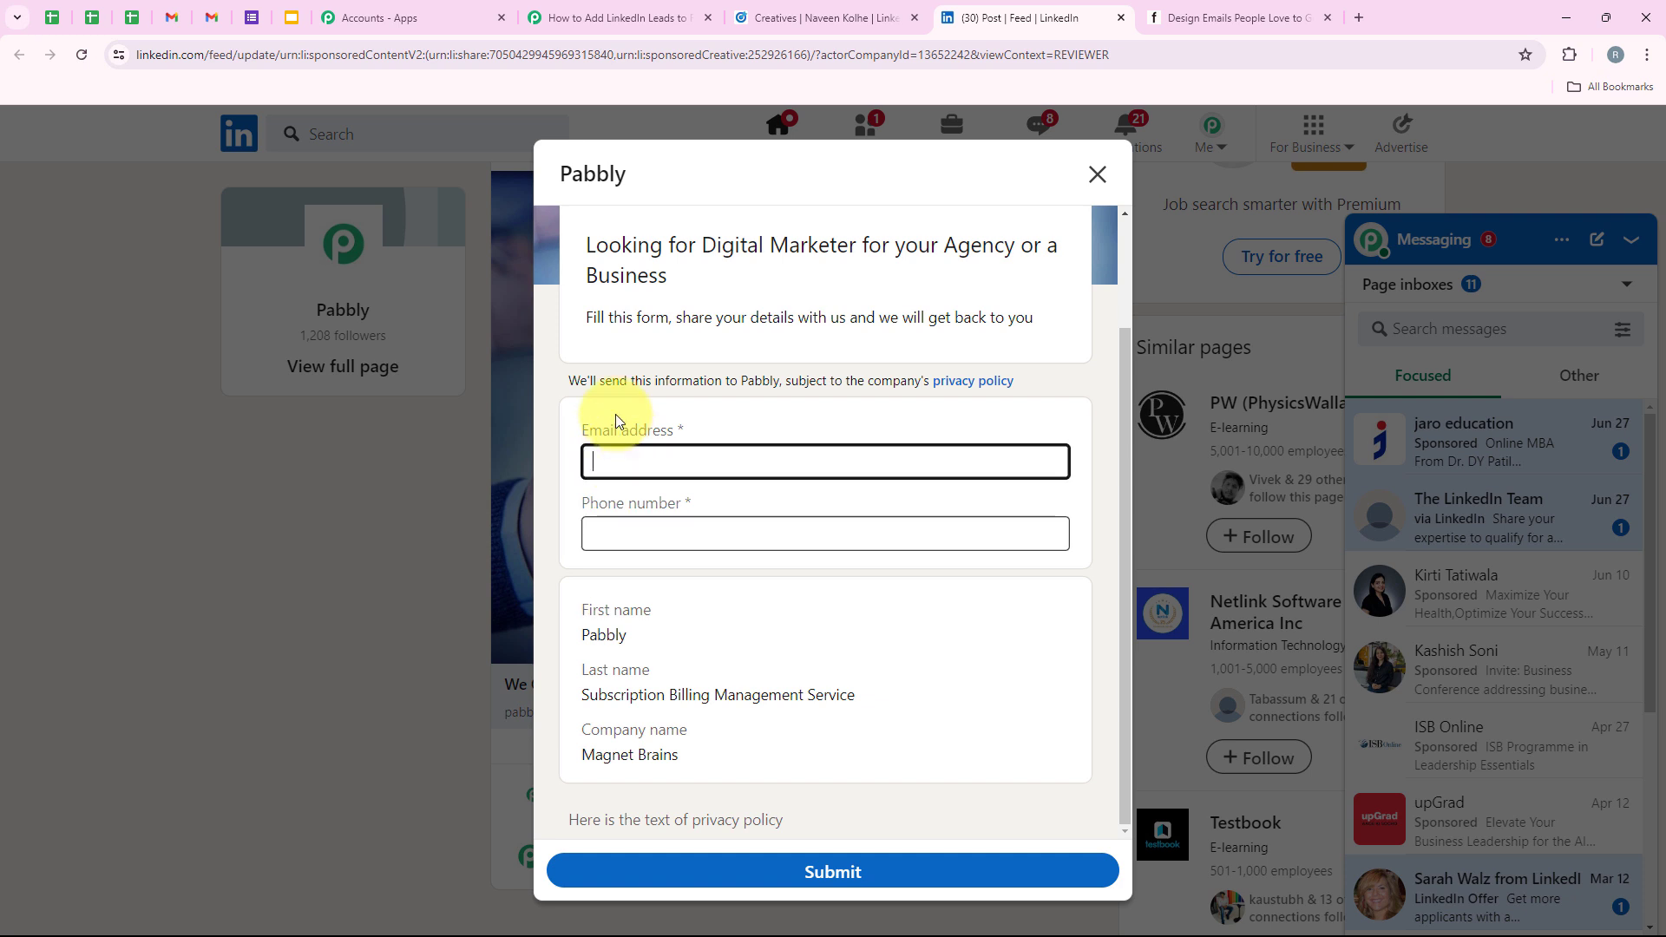
scroll(596, 445, "up", 2)
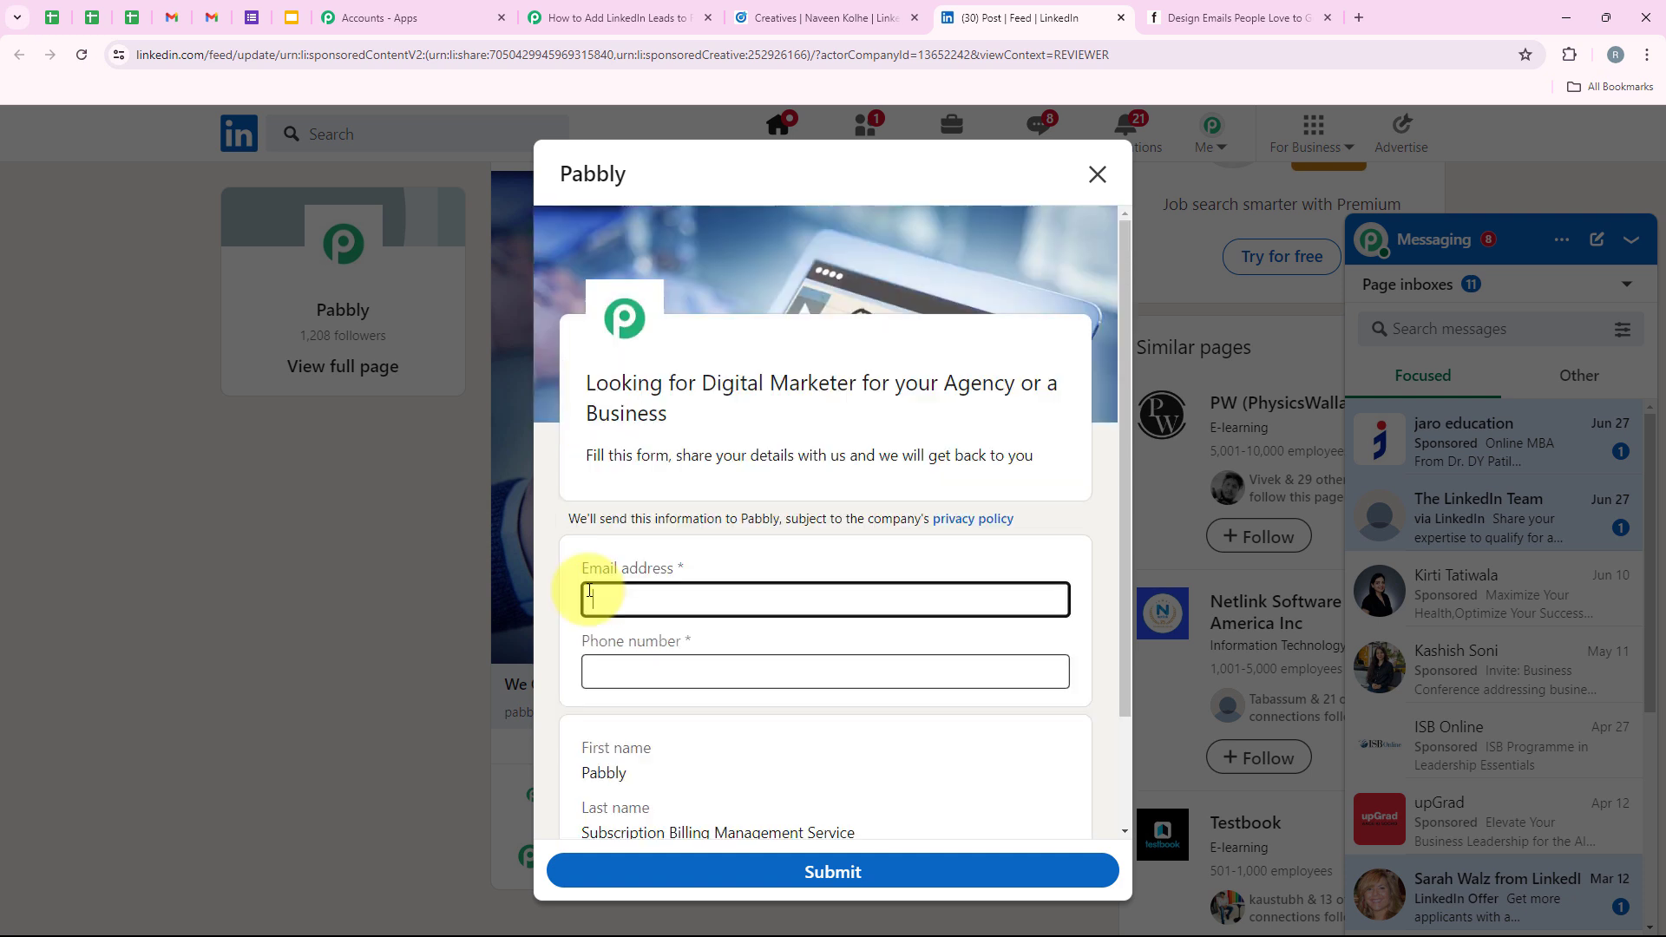
scroll(589, 591, "down", 2)
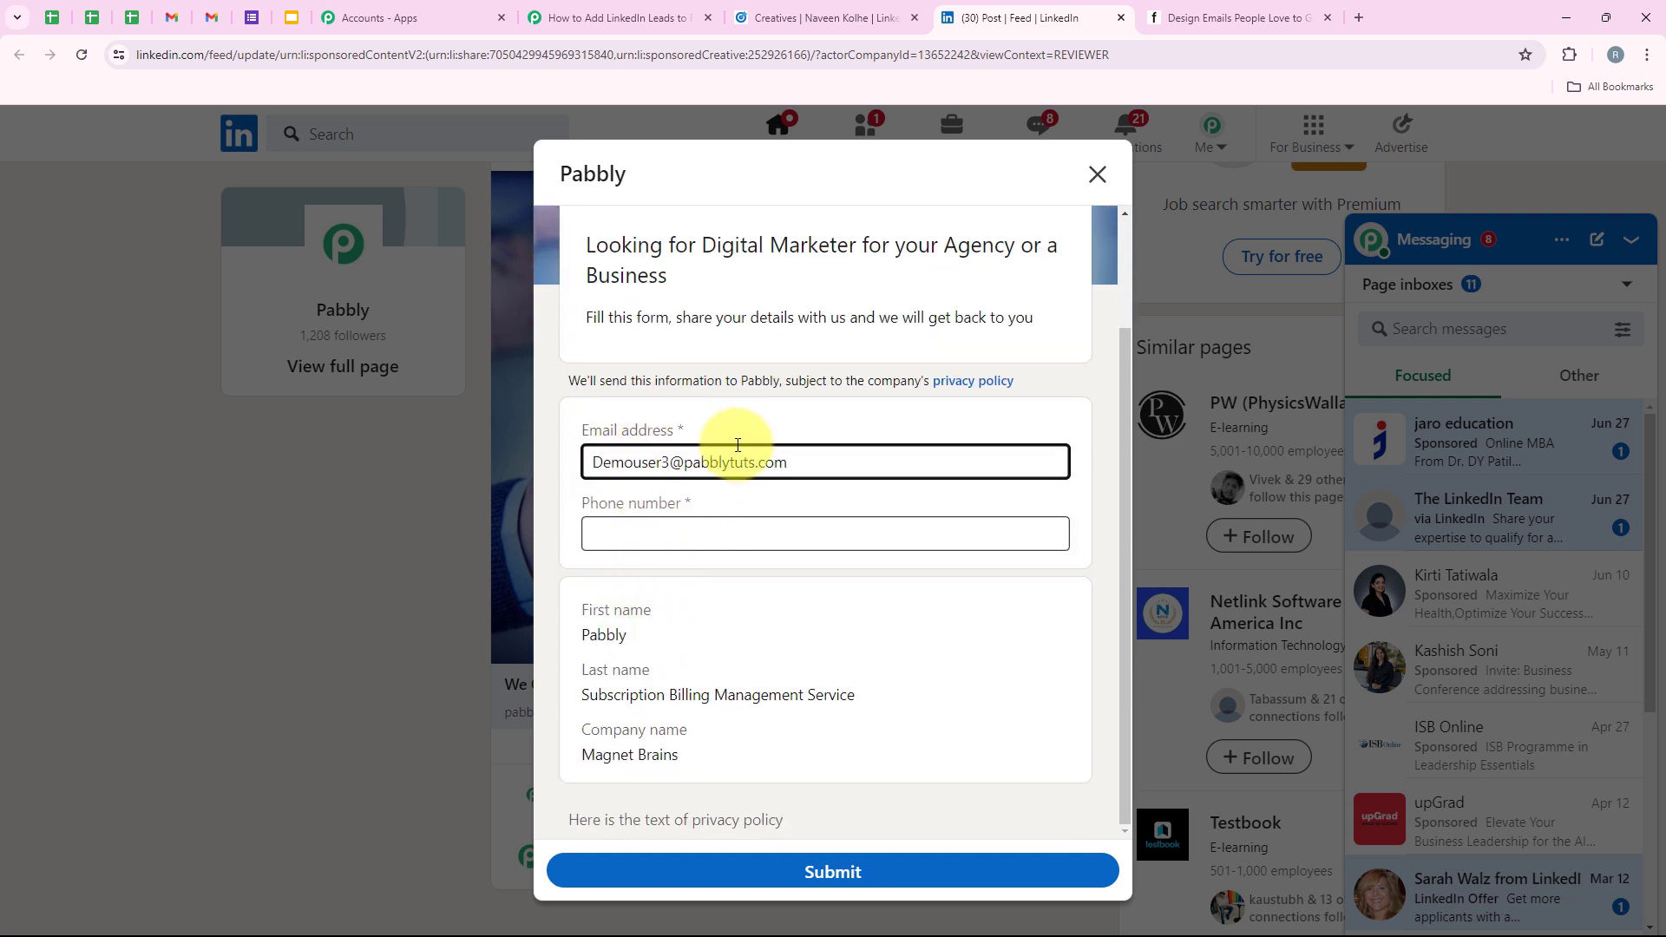
left_click(603, 532)
type("7")
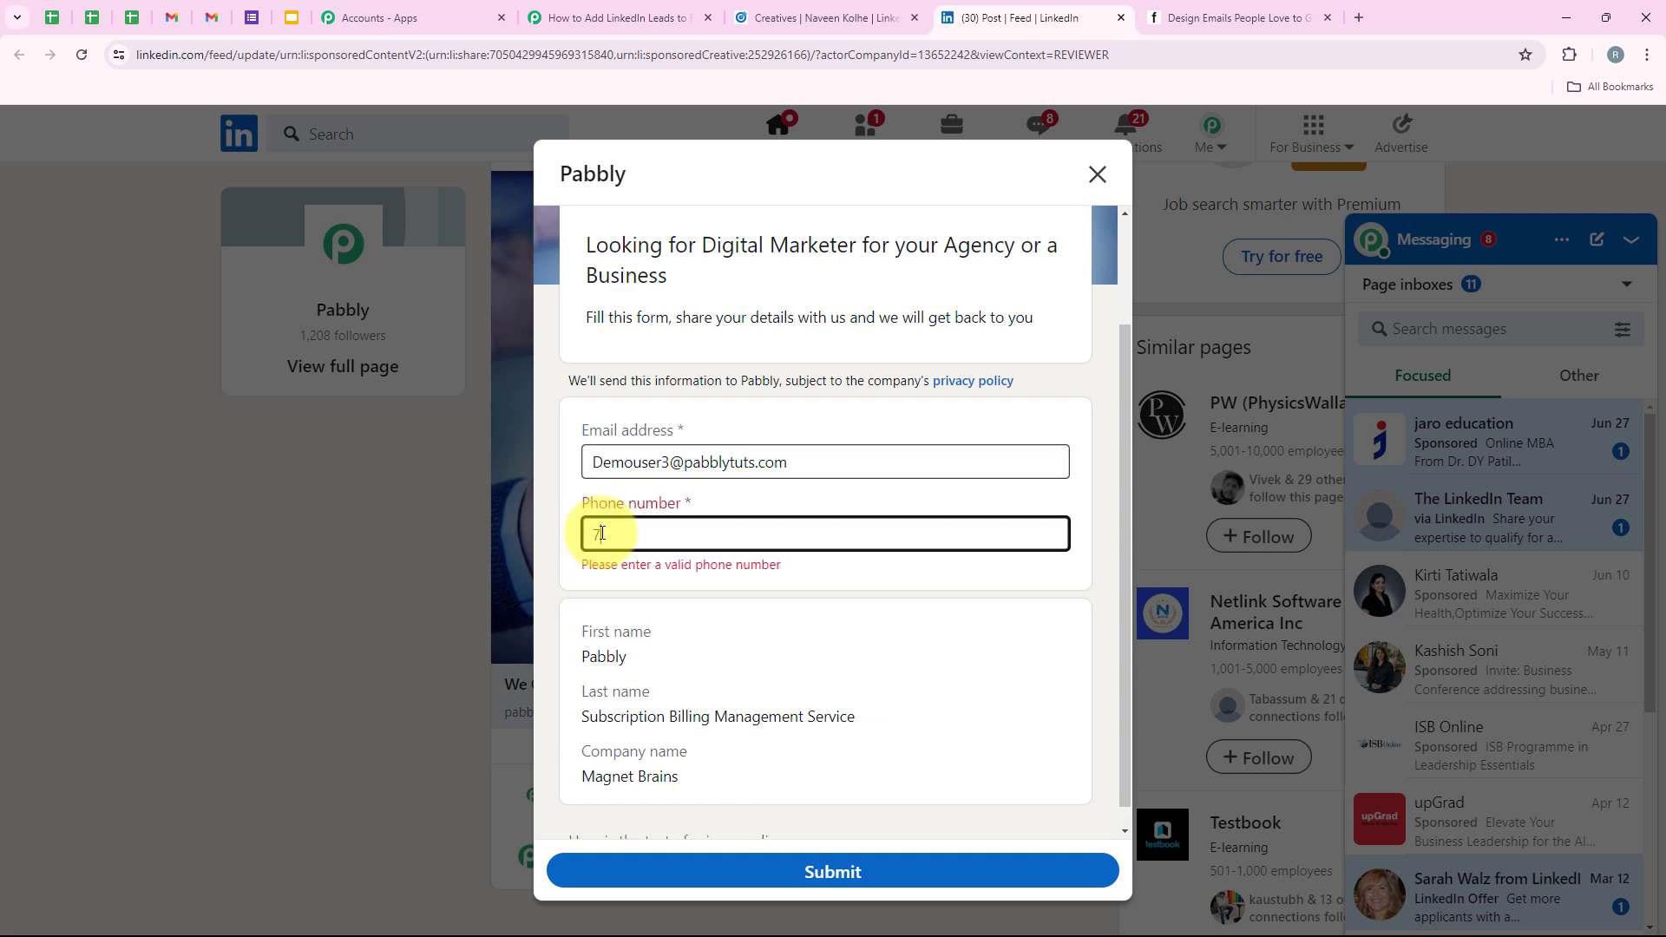
type("7777777777")
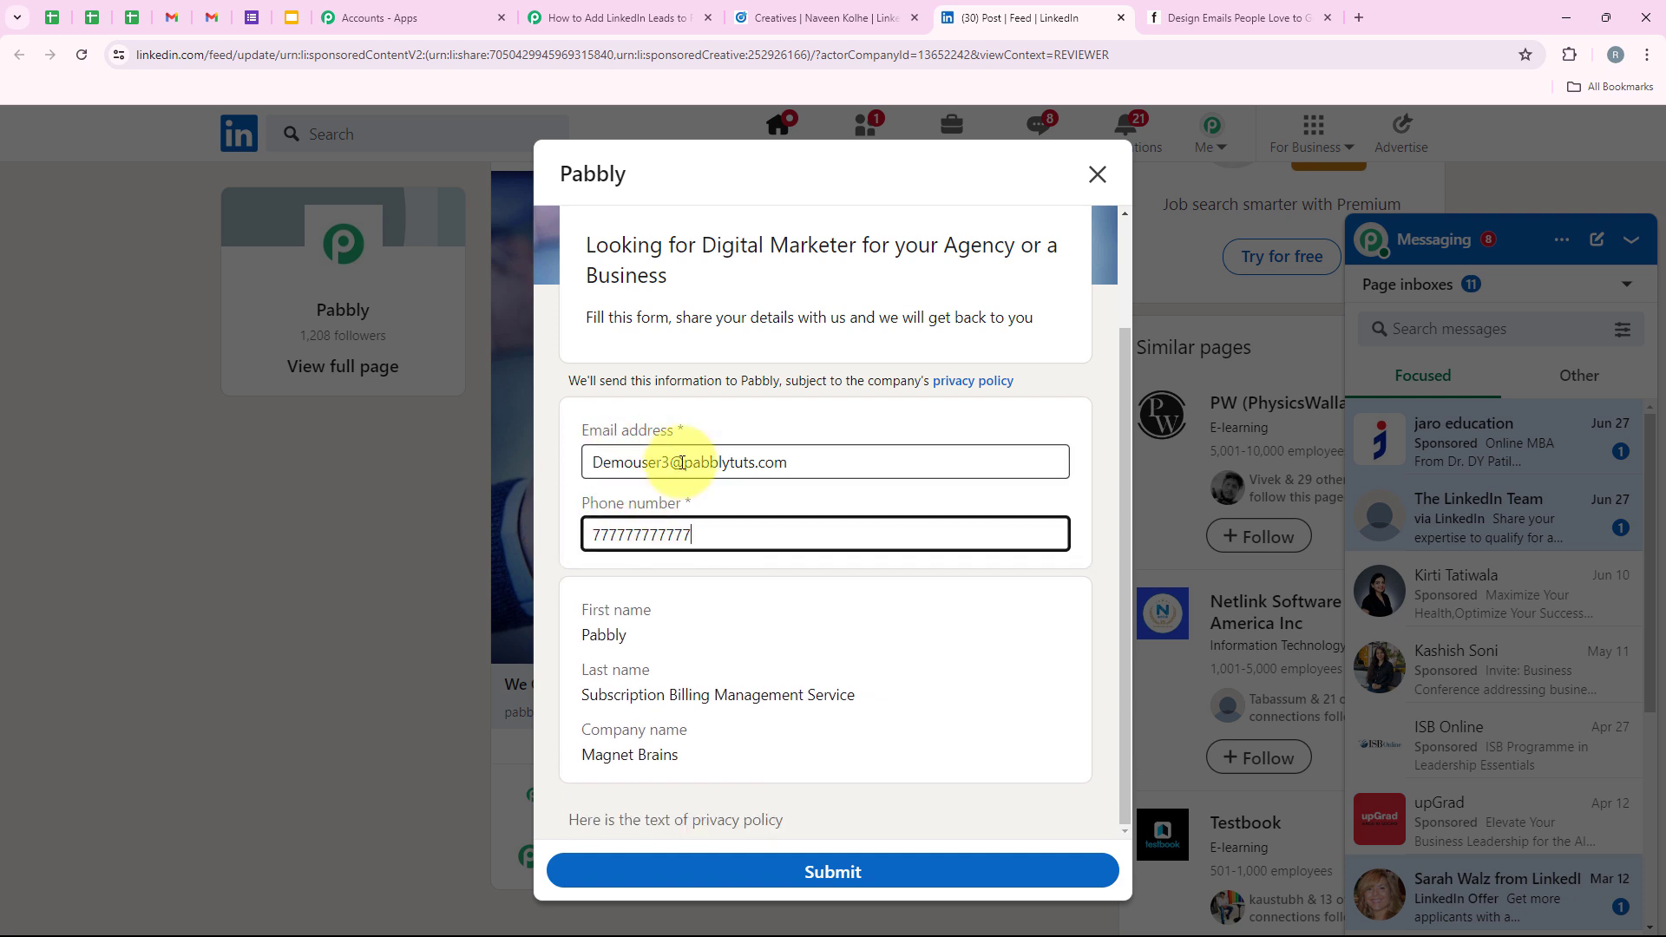
left_click(737, 876)
scroll(821, 653, "up", 2)
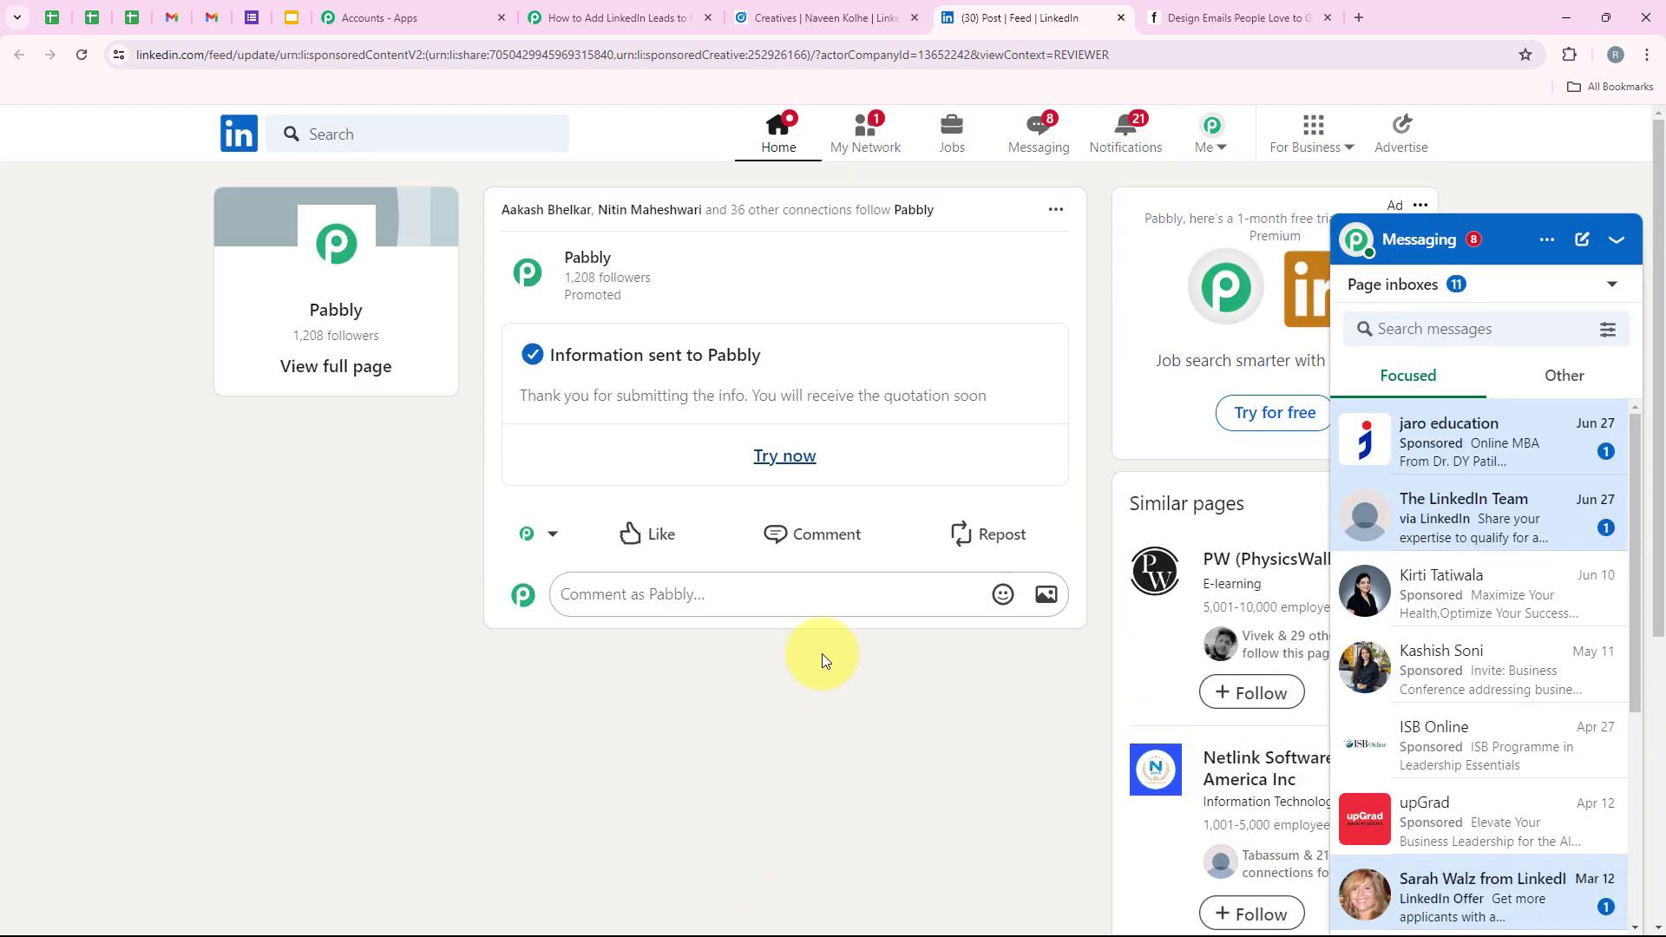
left_click_drag(541, 367, 782, 361)
left_click(798, 363)
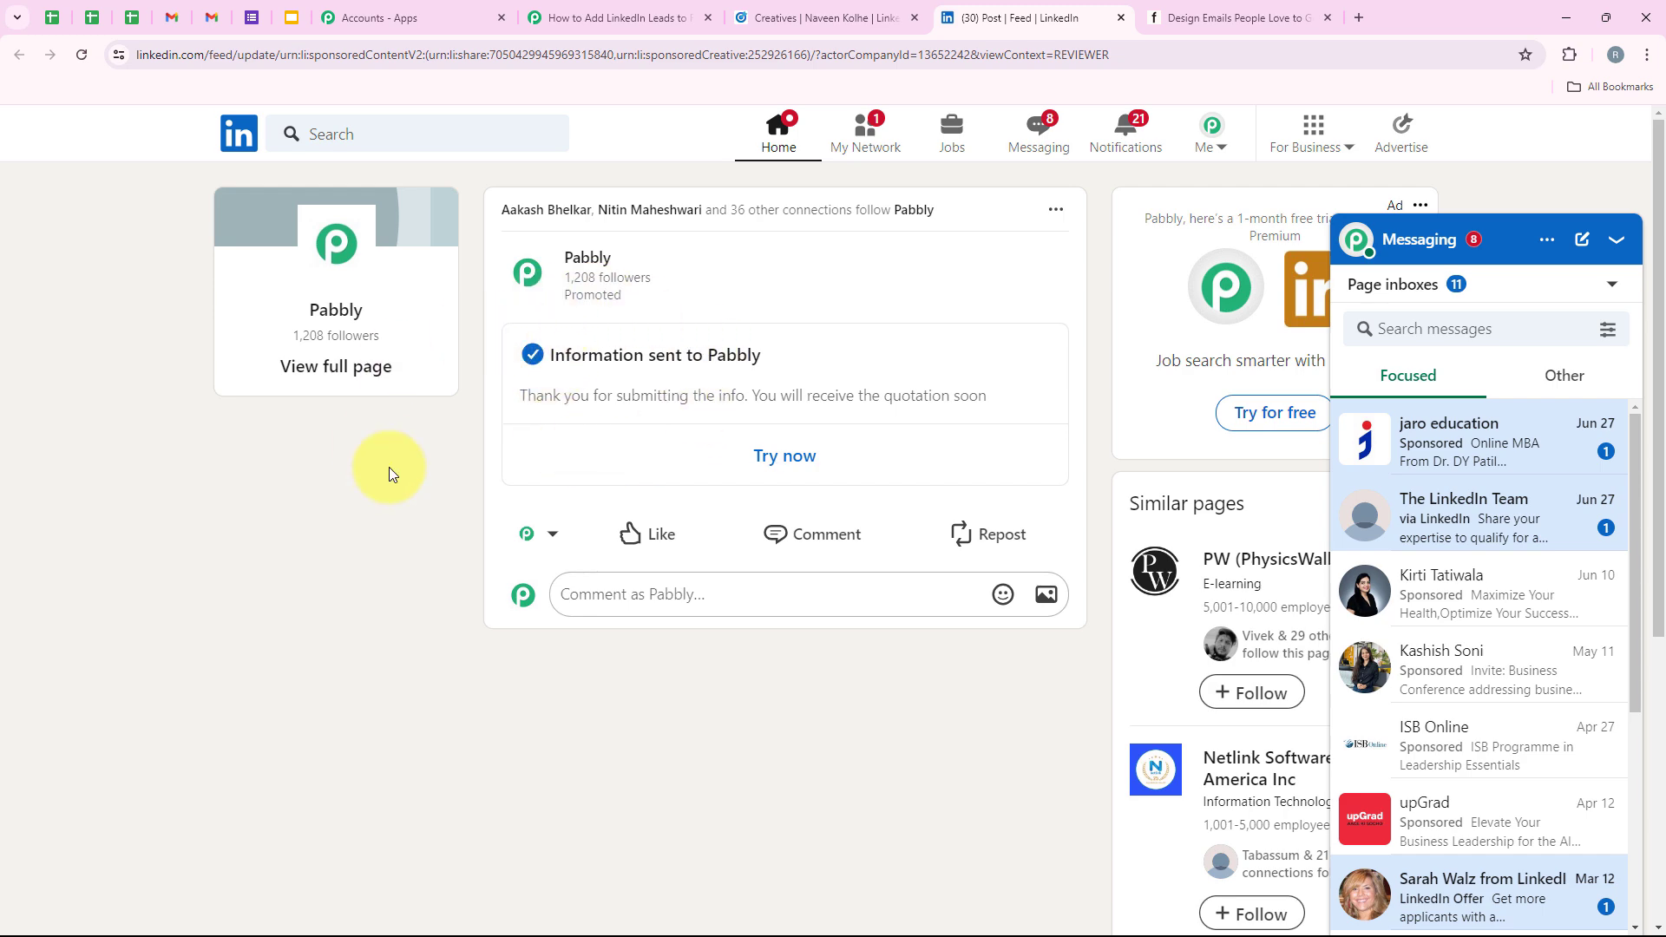
Back in Pabbly, run Save & Send Test Request to fetch the new lead as Response A.
left_click(618, 10)
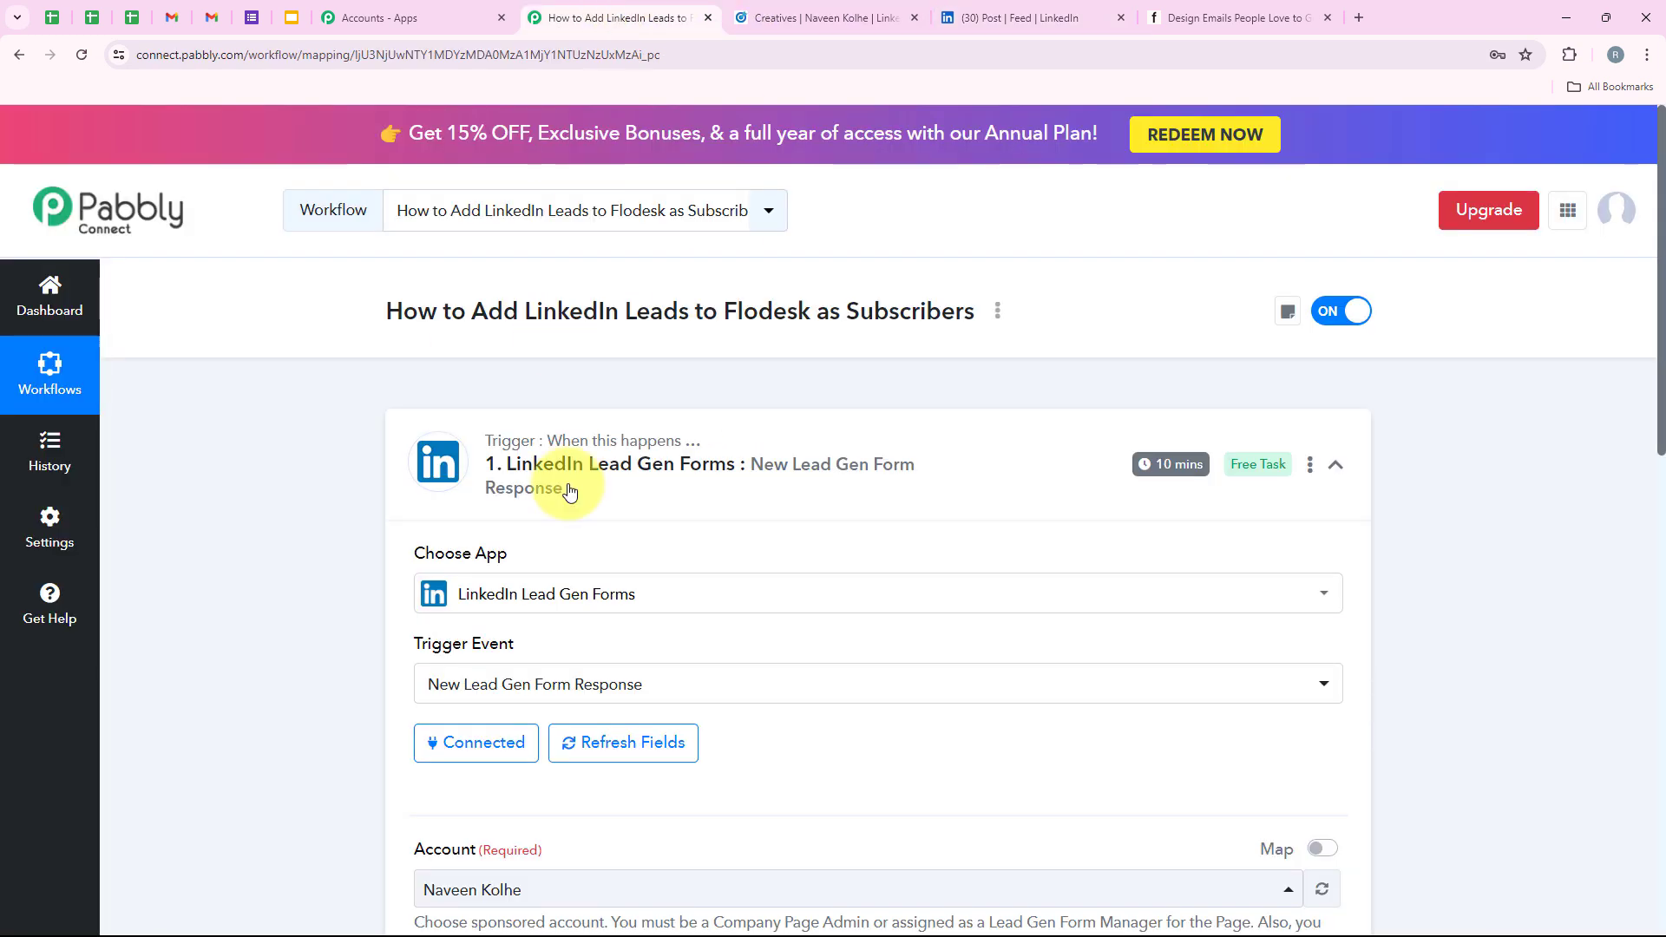
scroll(589, 520, "down", 6)
left_click(519, 808)
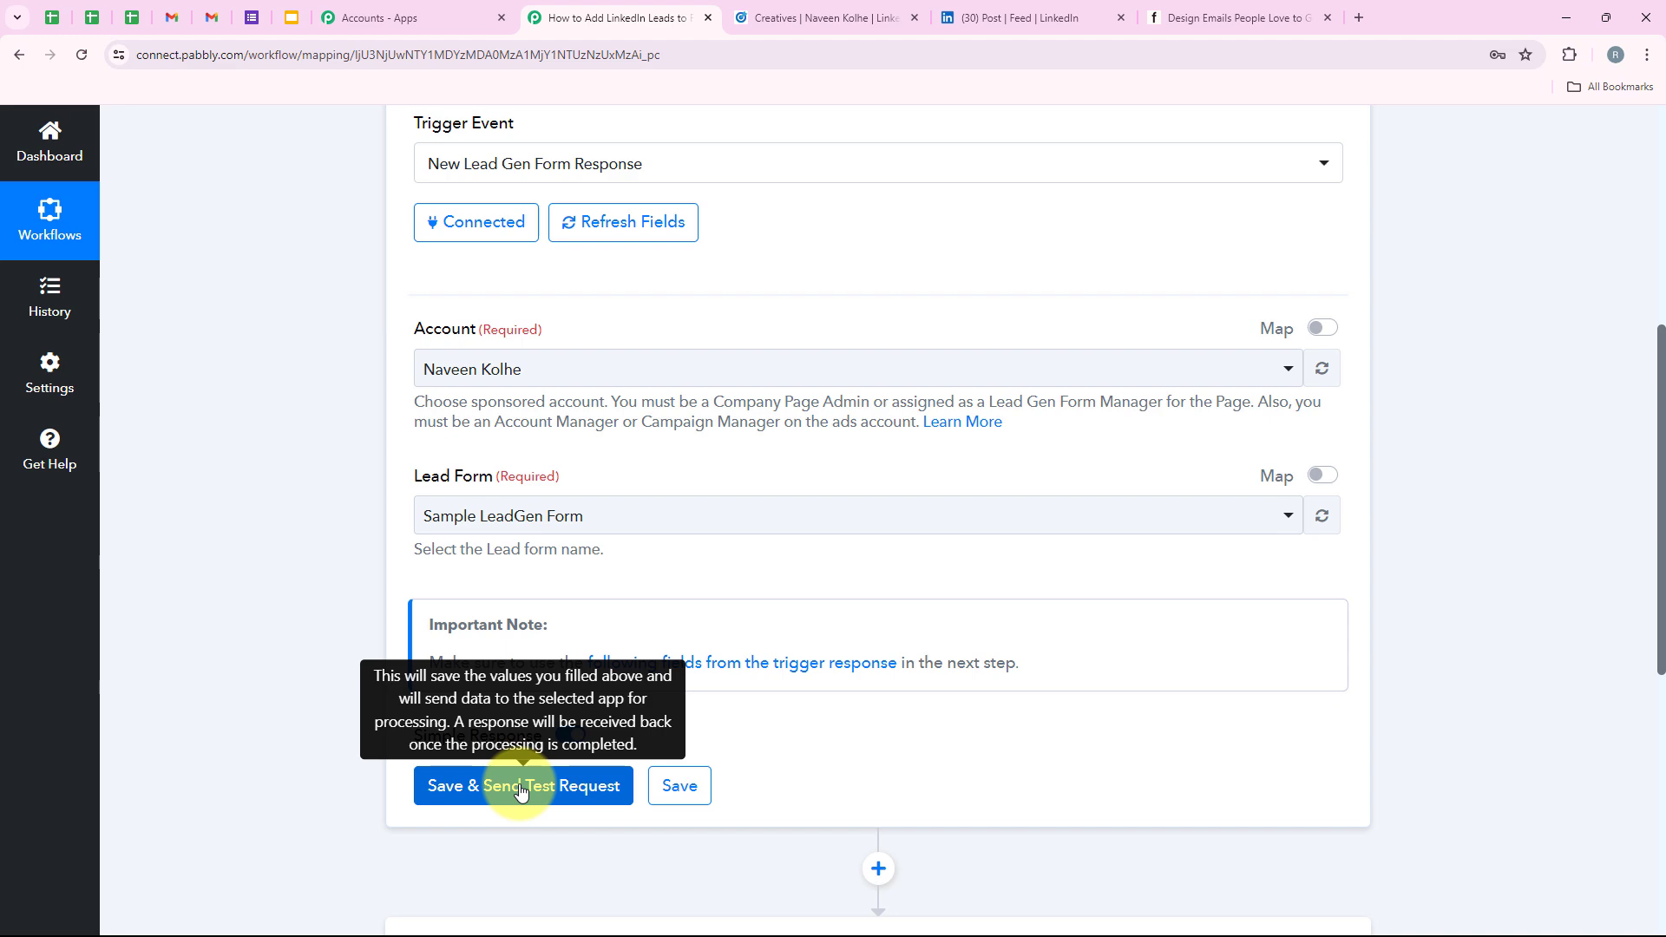
left_click(520, 787)
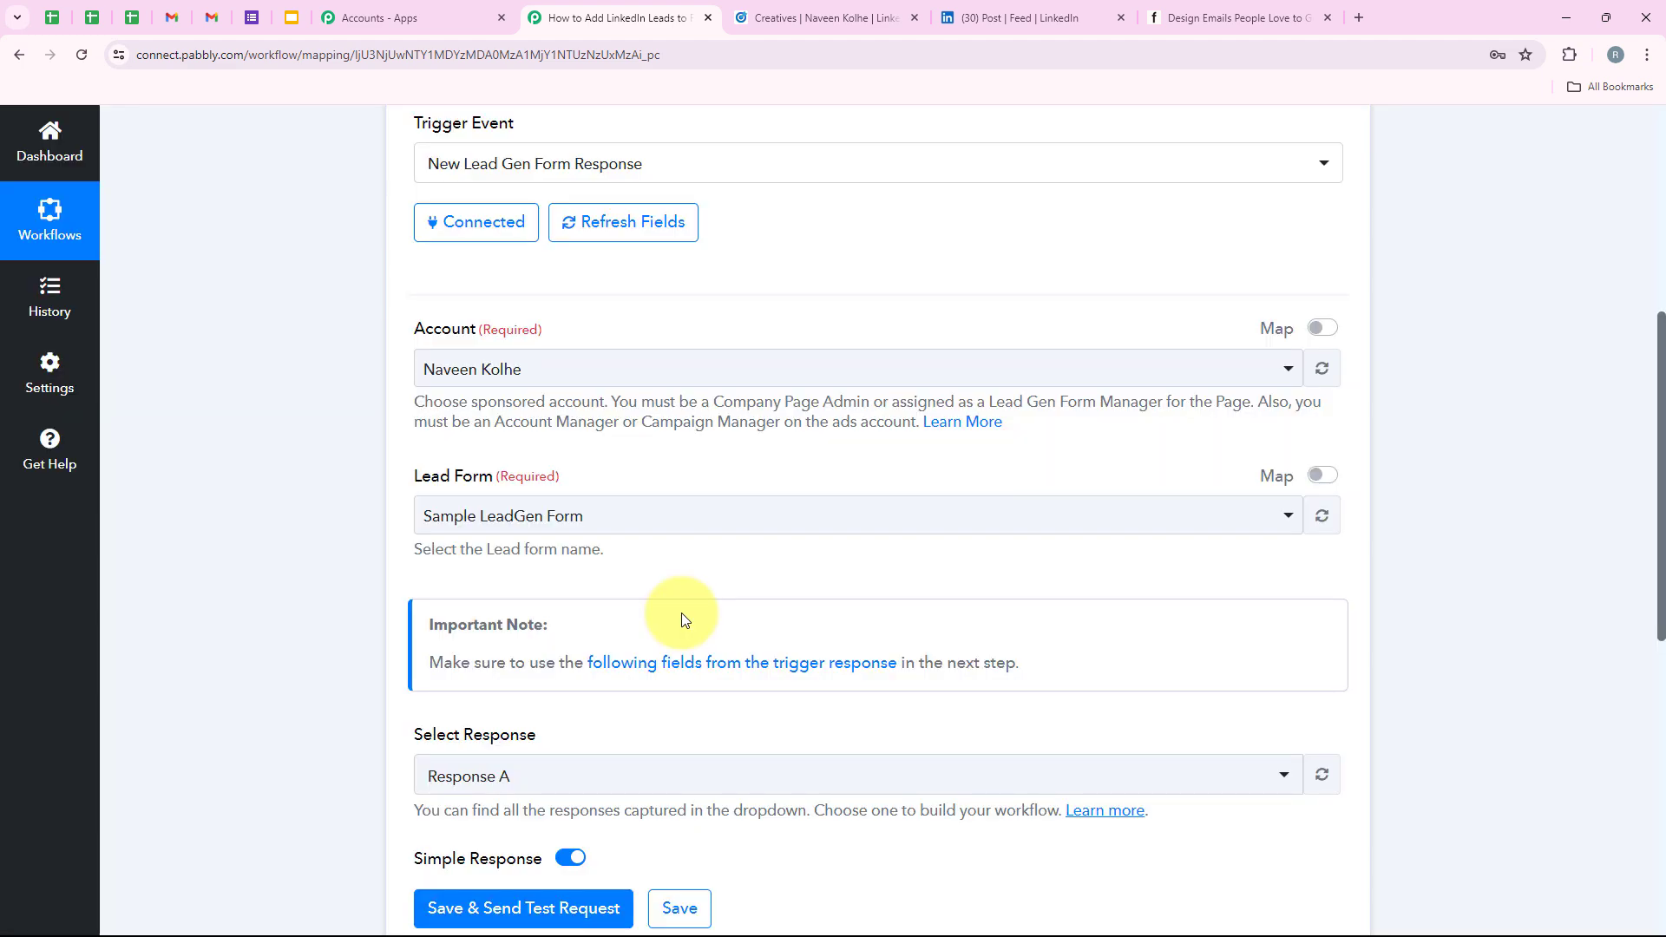
scroll(680, 613, "down", 2)
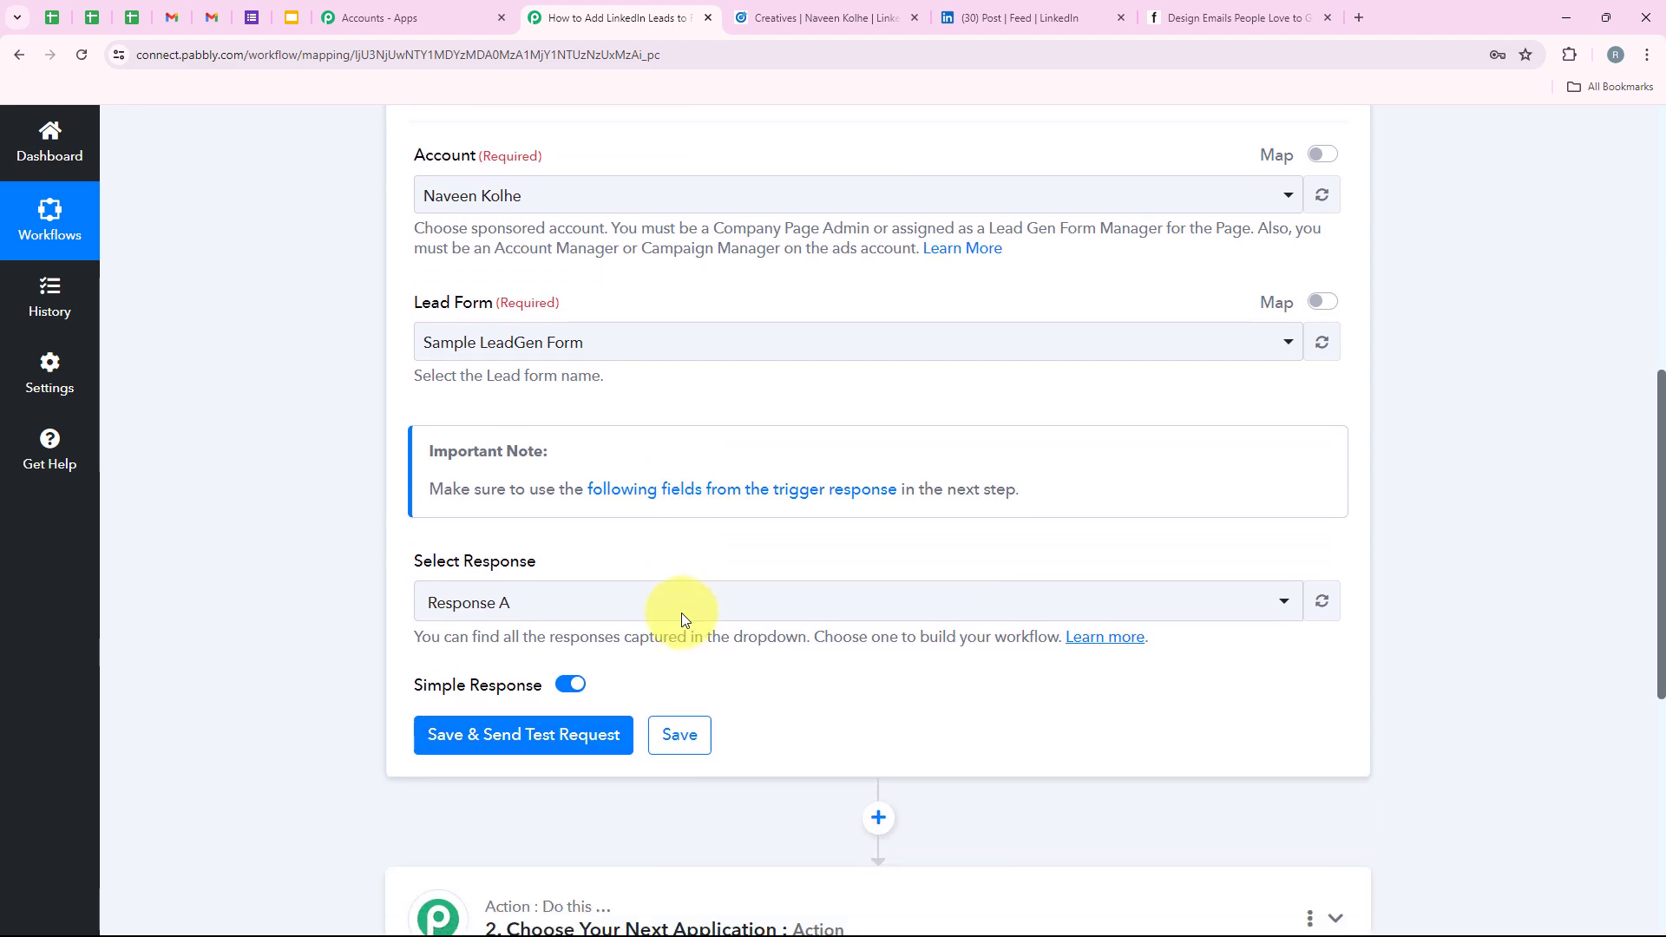
scroll(510, 602, "up", 1)
scroll(507, 595, "up", 1)
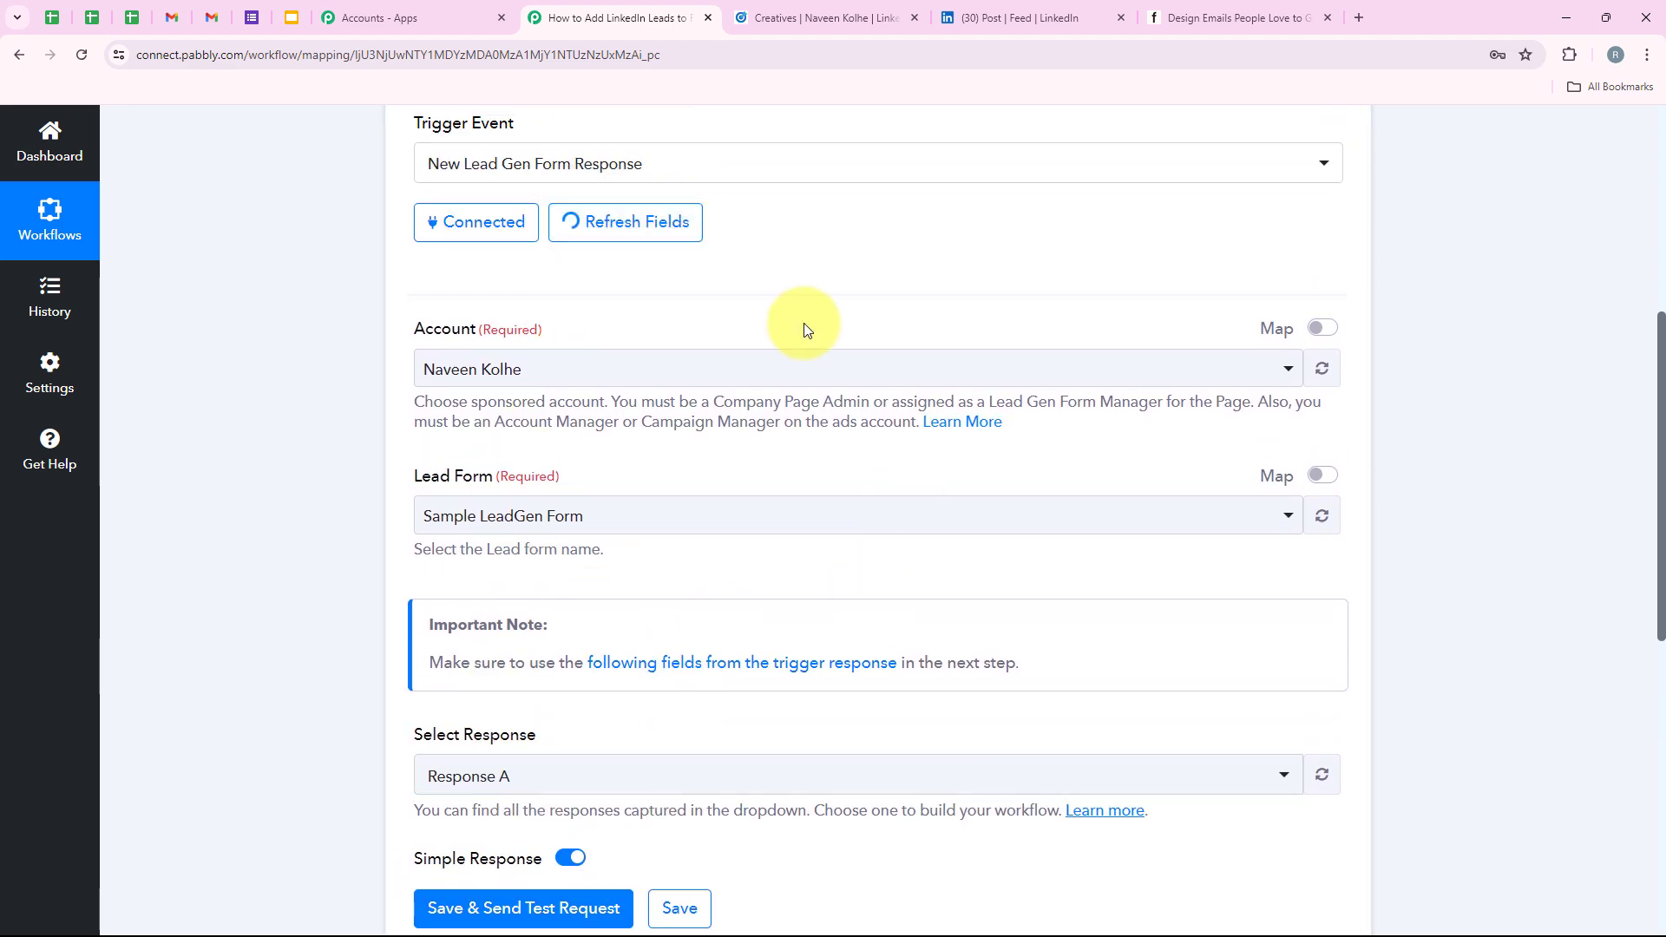
scroll(732, 626, "down", 8)
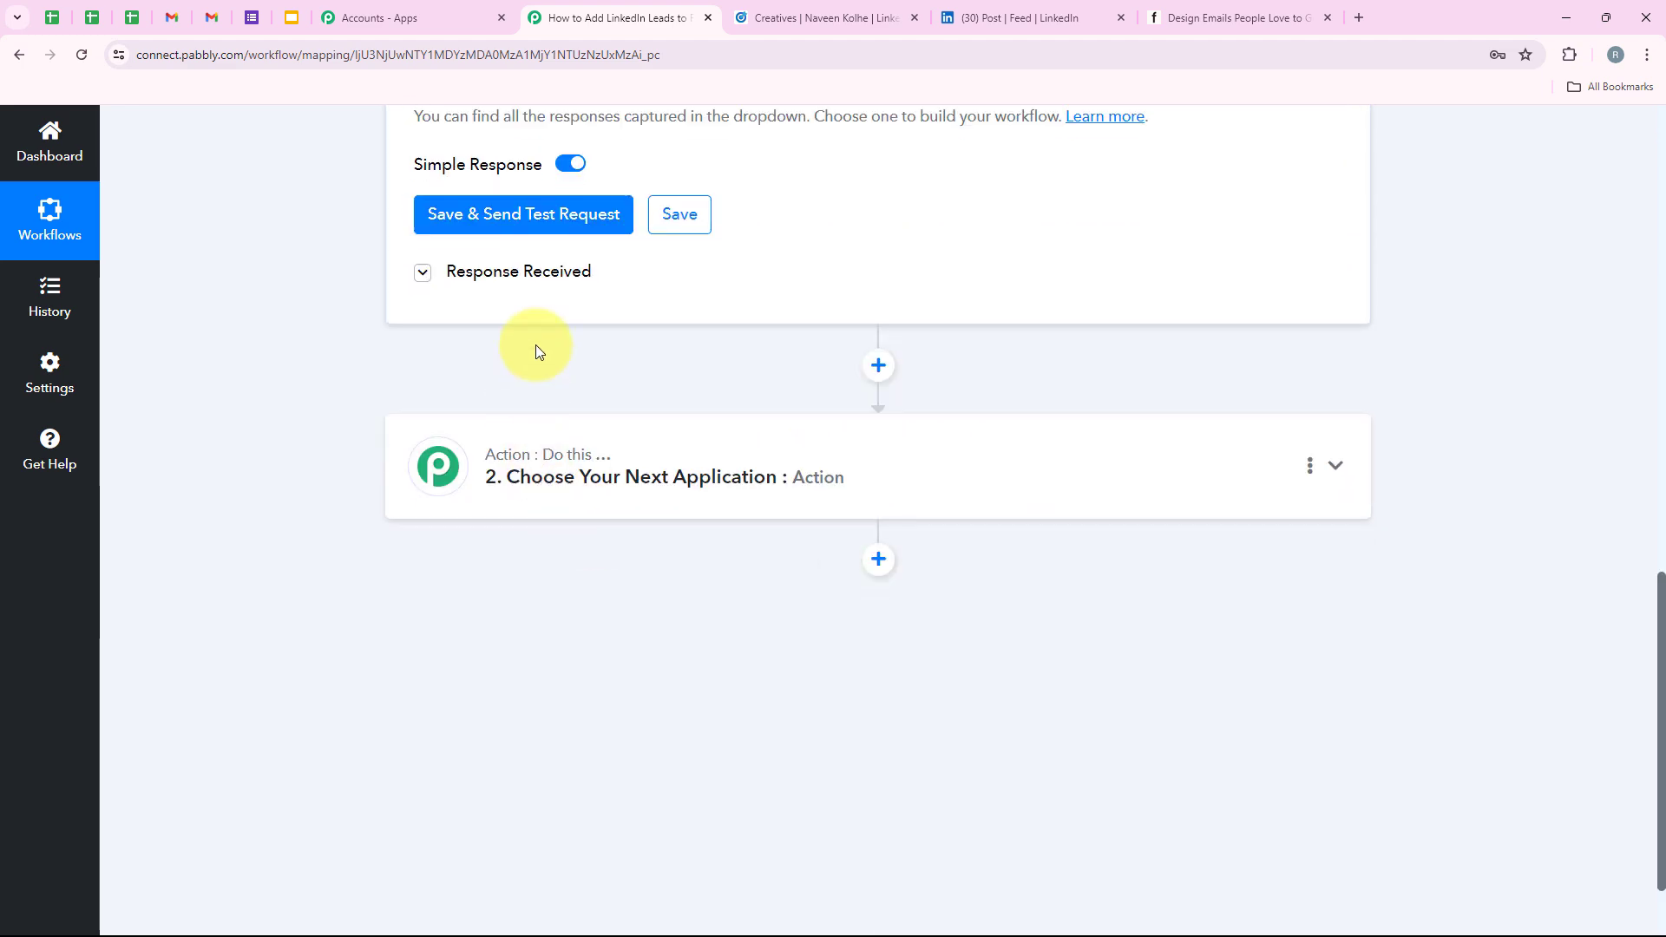
Expand Response Received and scroll through the lead's Label/Value table.
left_click(547, 276)
scroll(904, 681, "up", 1)
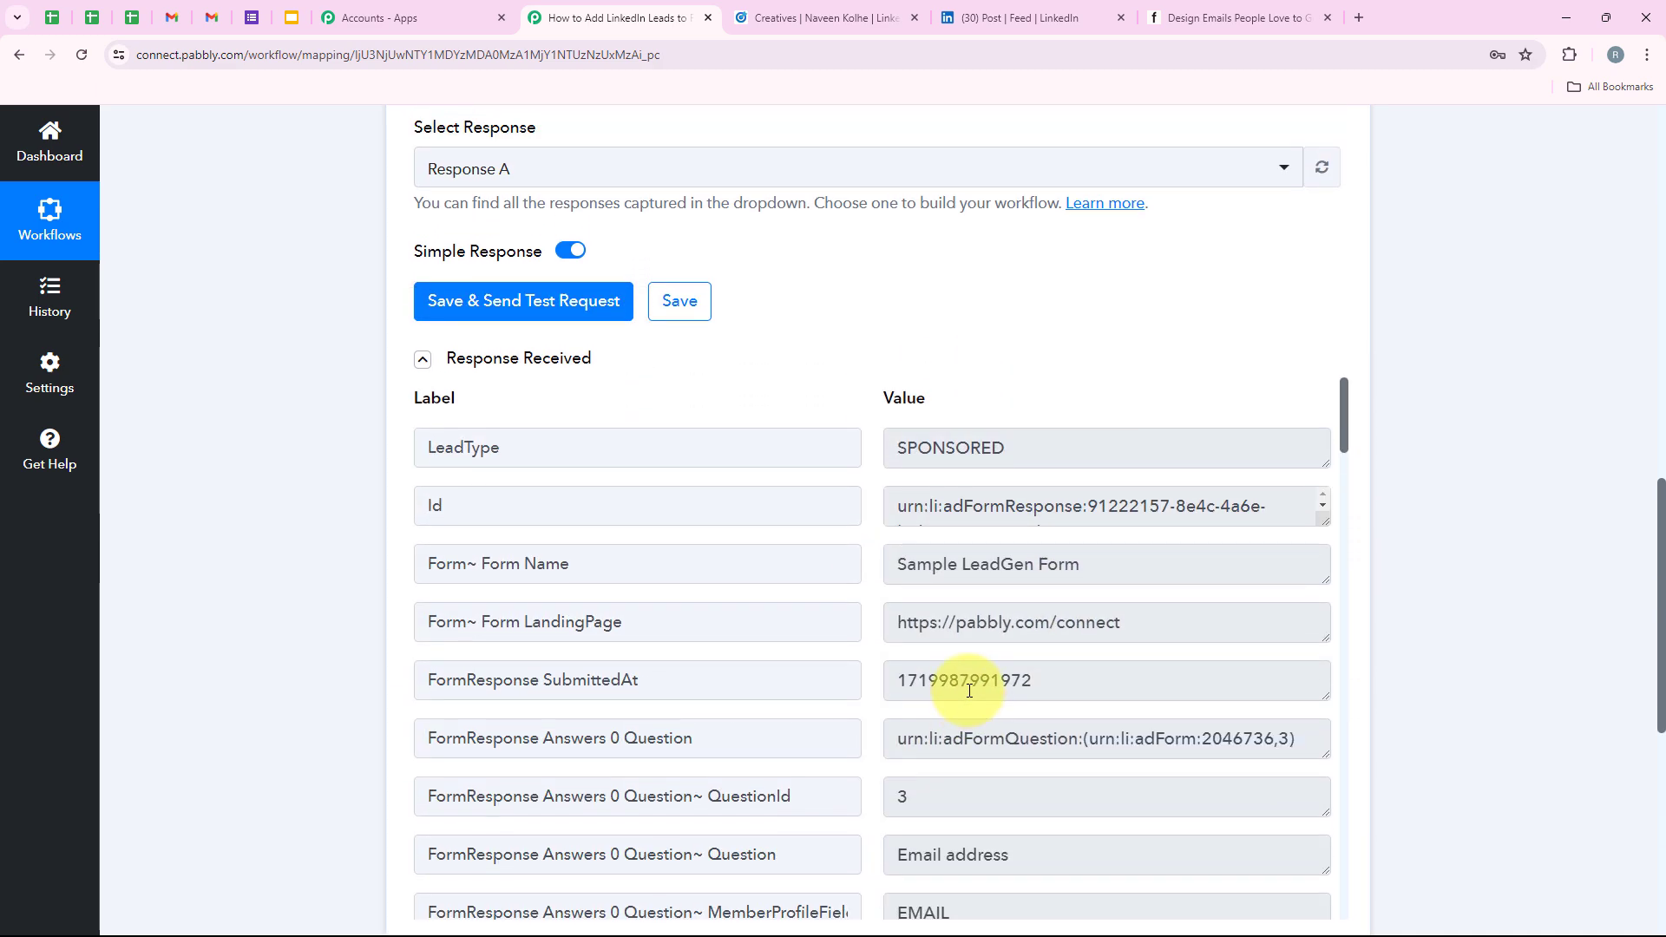
scroll(974, 677, "down", 5)
scroll(983, 595, "down", 2)
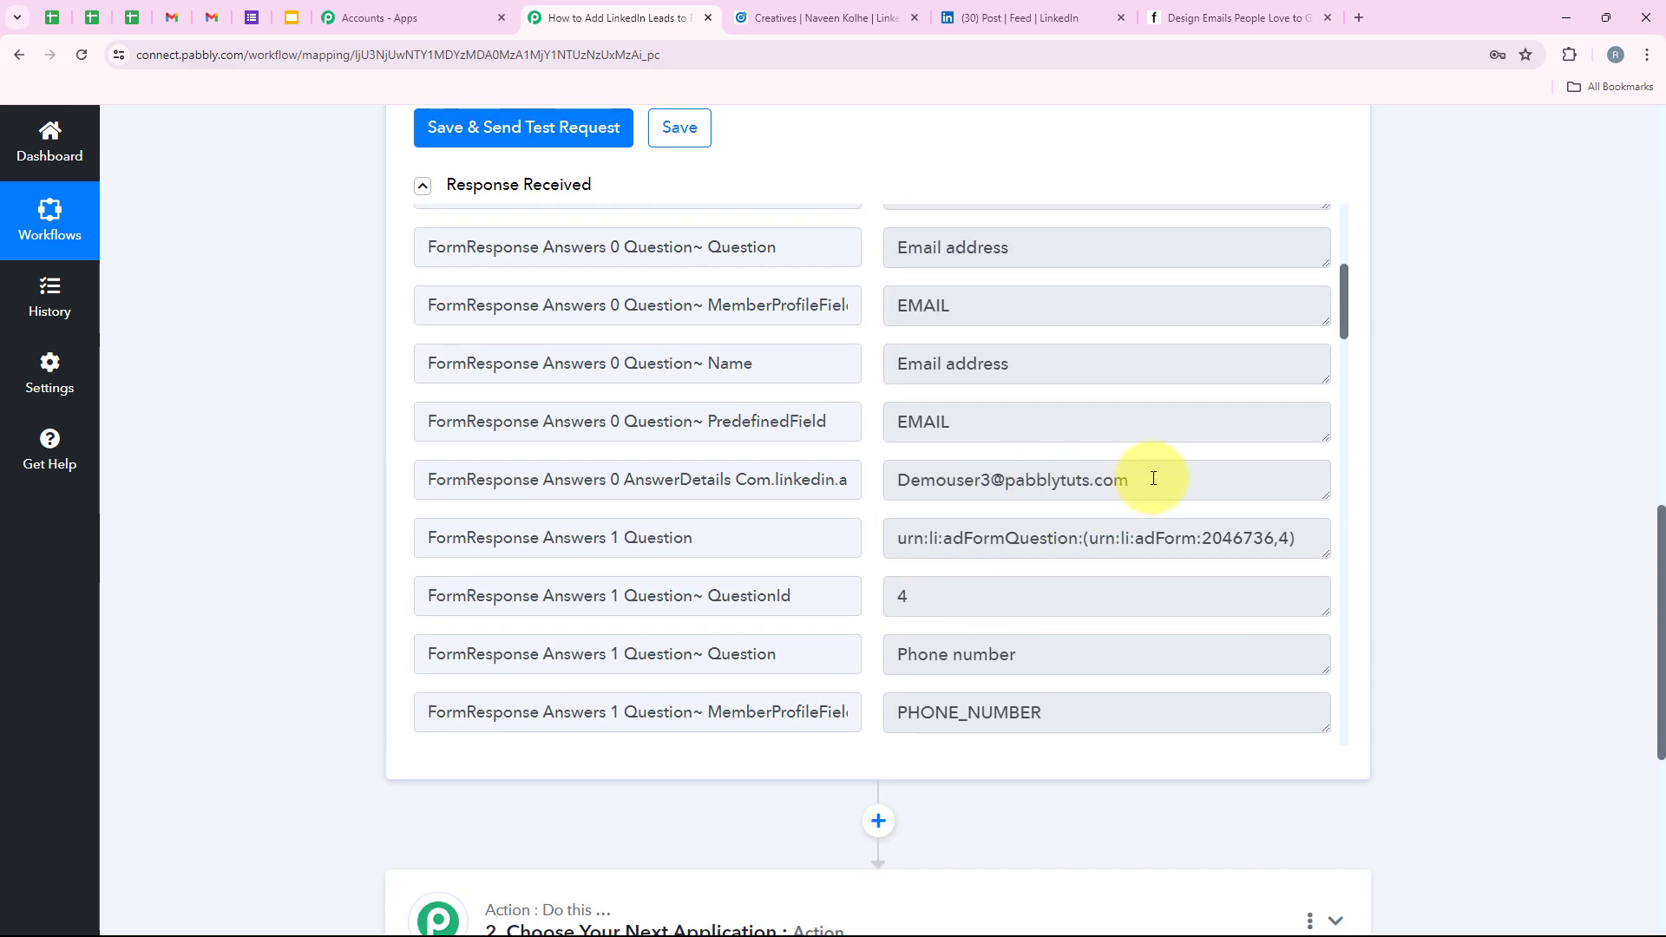
left_click_drag(1153, 476, 914, 479)
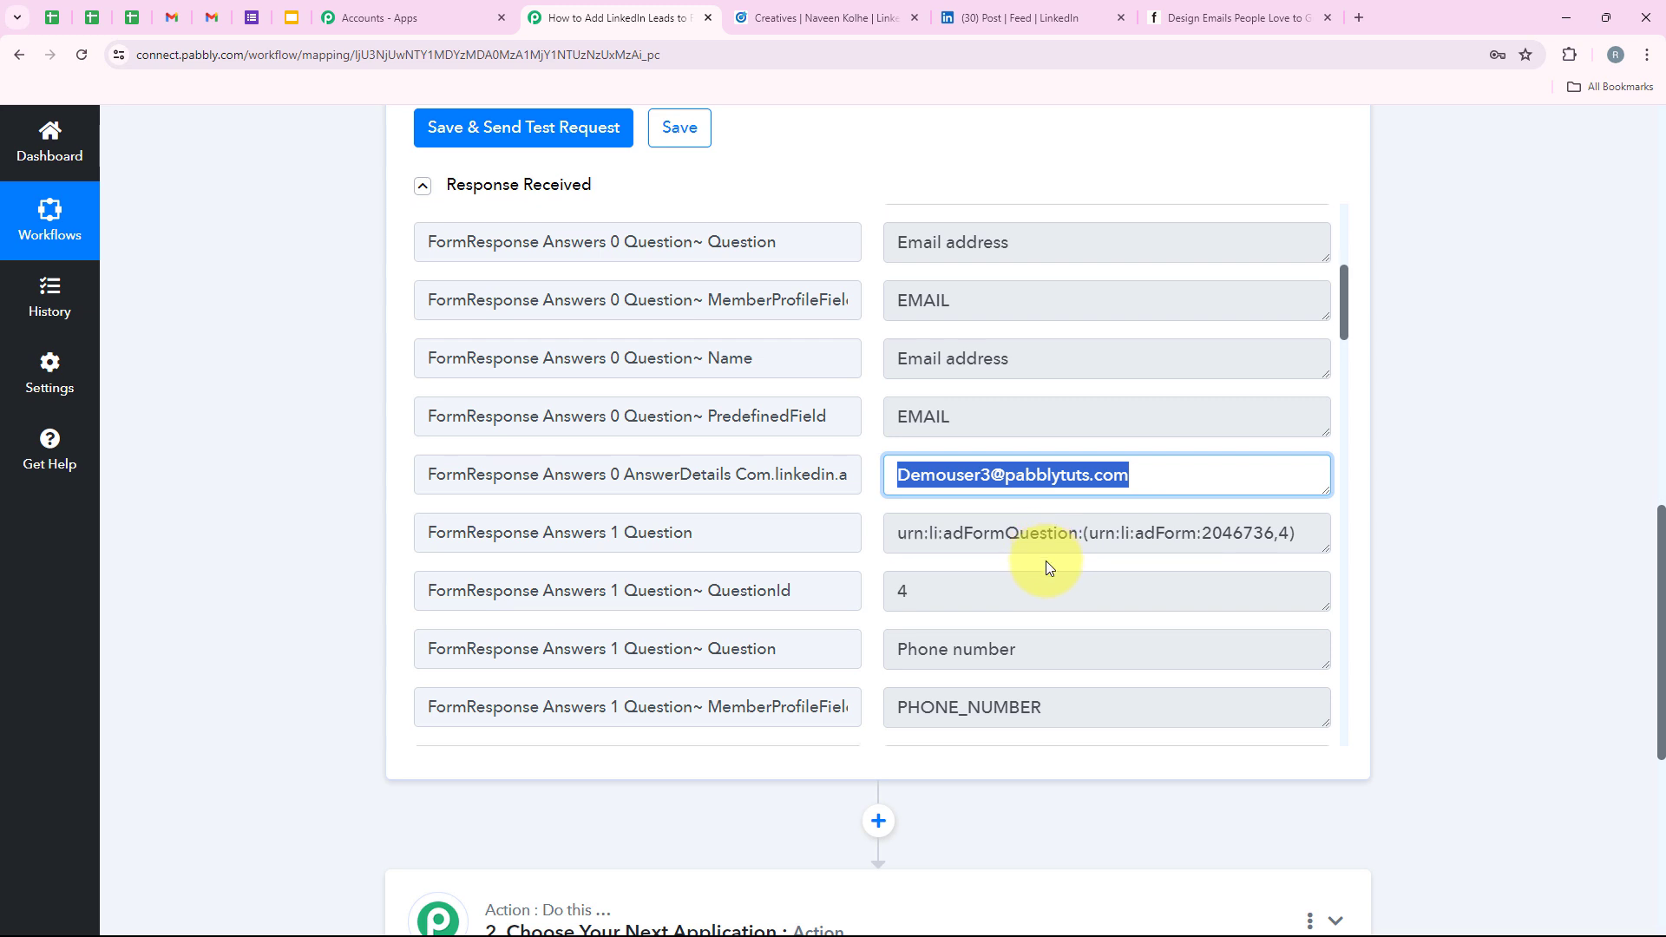
scroll(1045, 564, "down", 4)
left_click_drag(1057, 544, 818, 543)
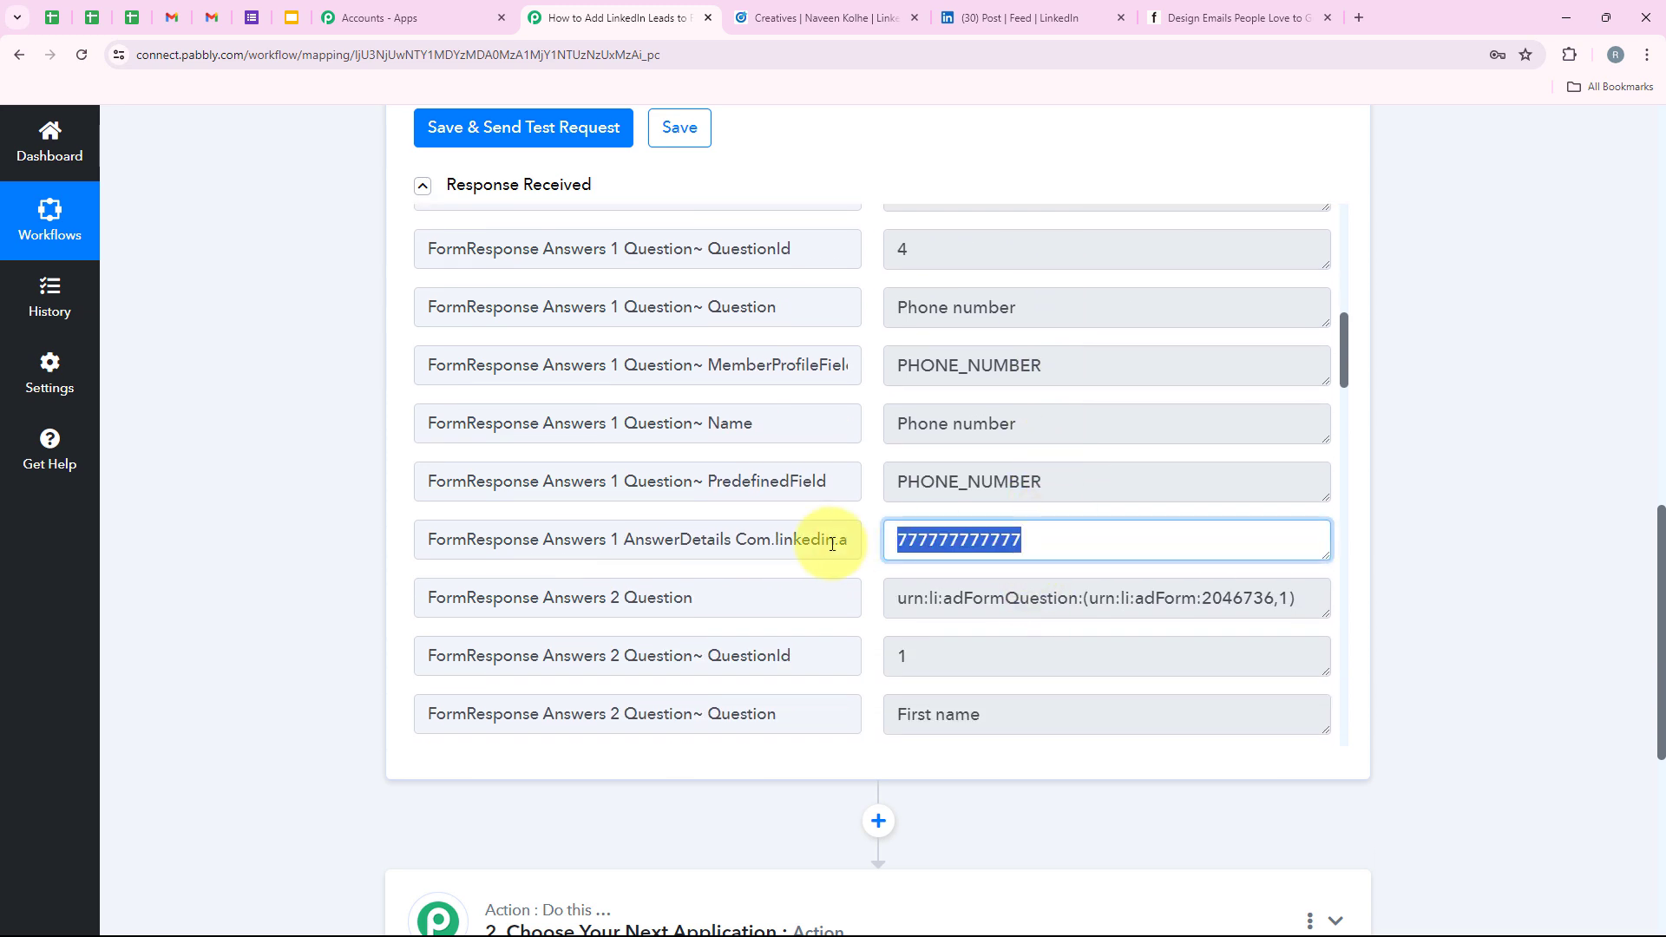
scroll(1128, 597, "down", 1)
scroll(1125, 600, "down", 13)
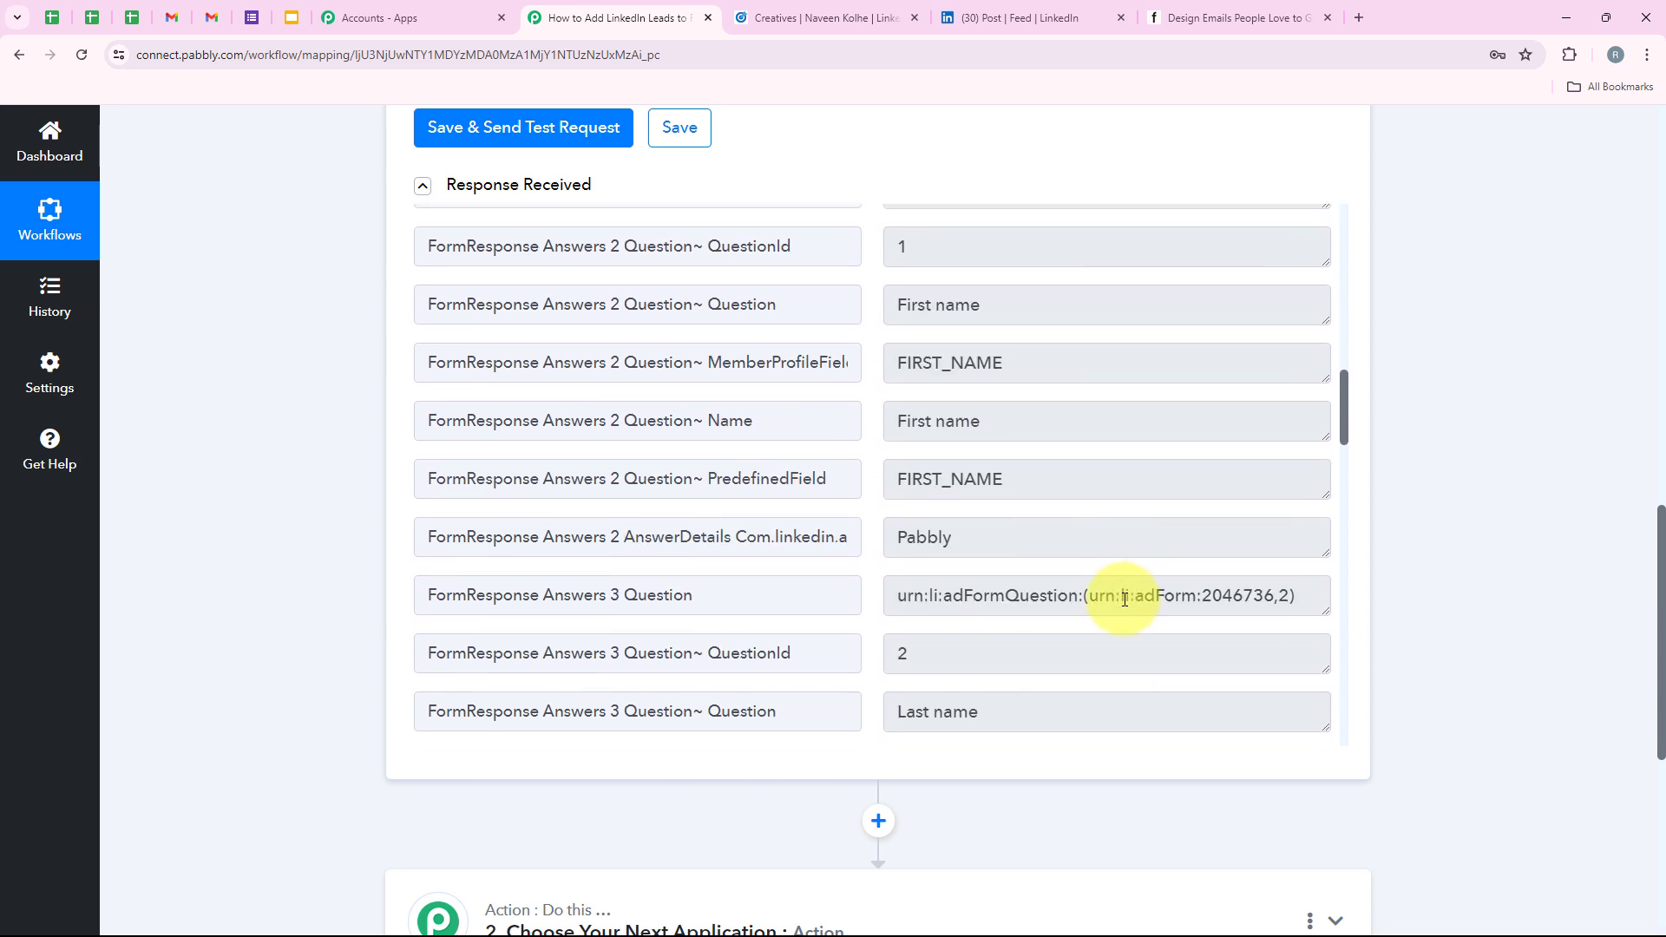
scroll(1048, 524, "down", 12)
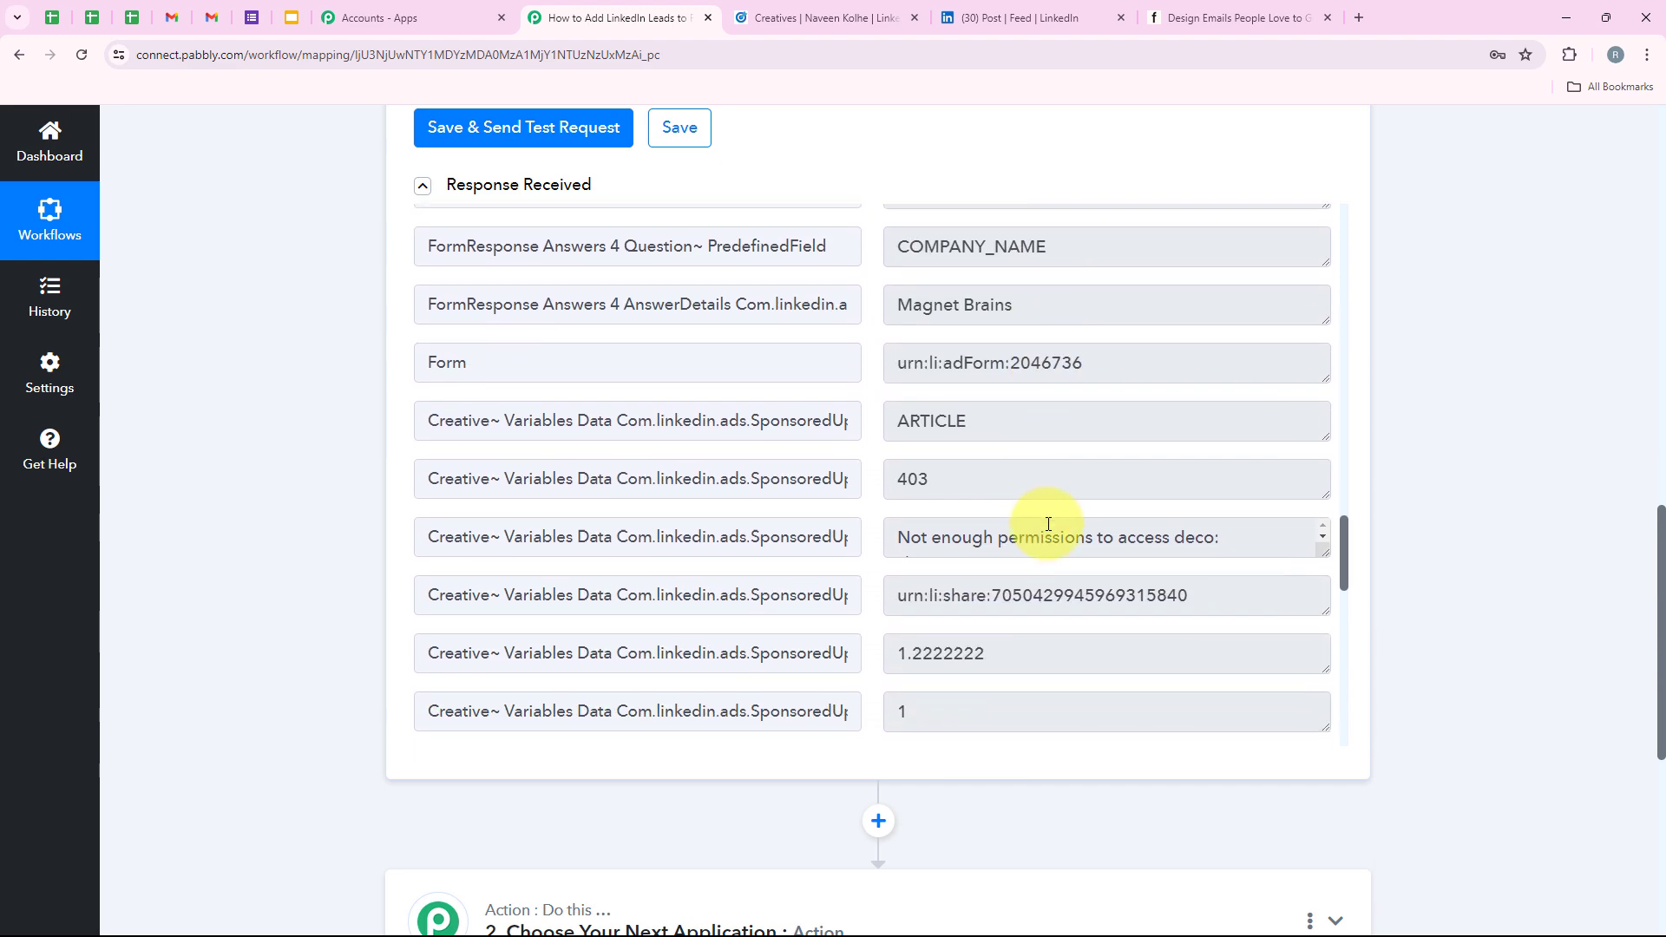
scroll(1052, 530, "down", 2)
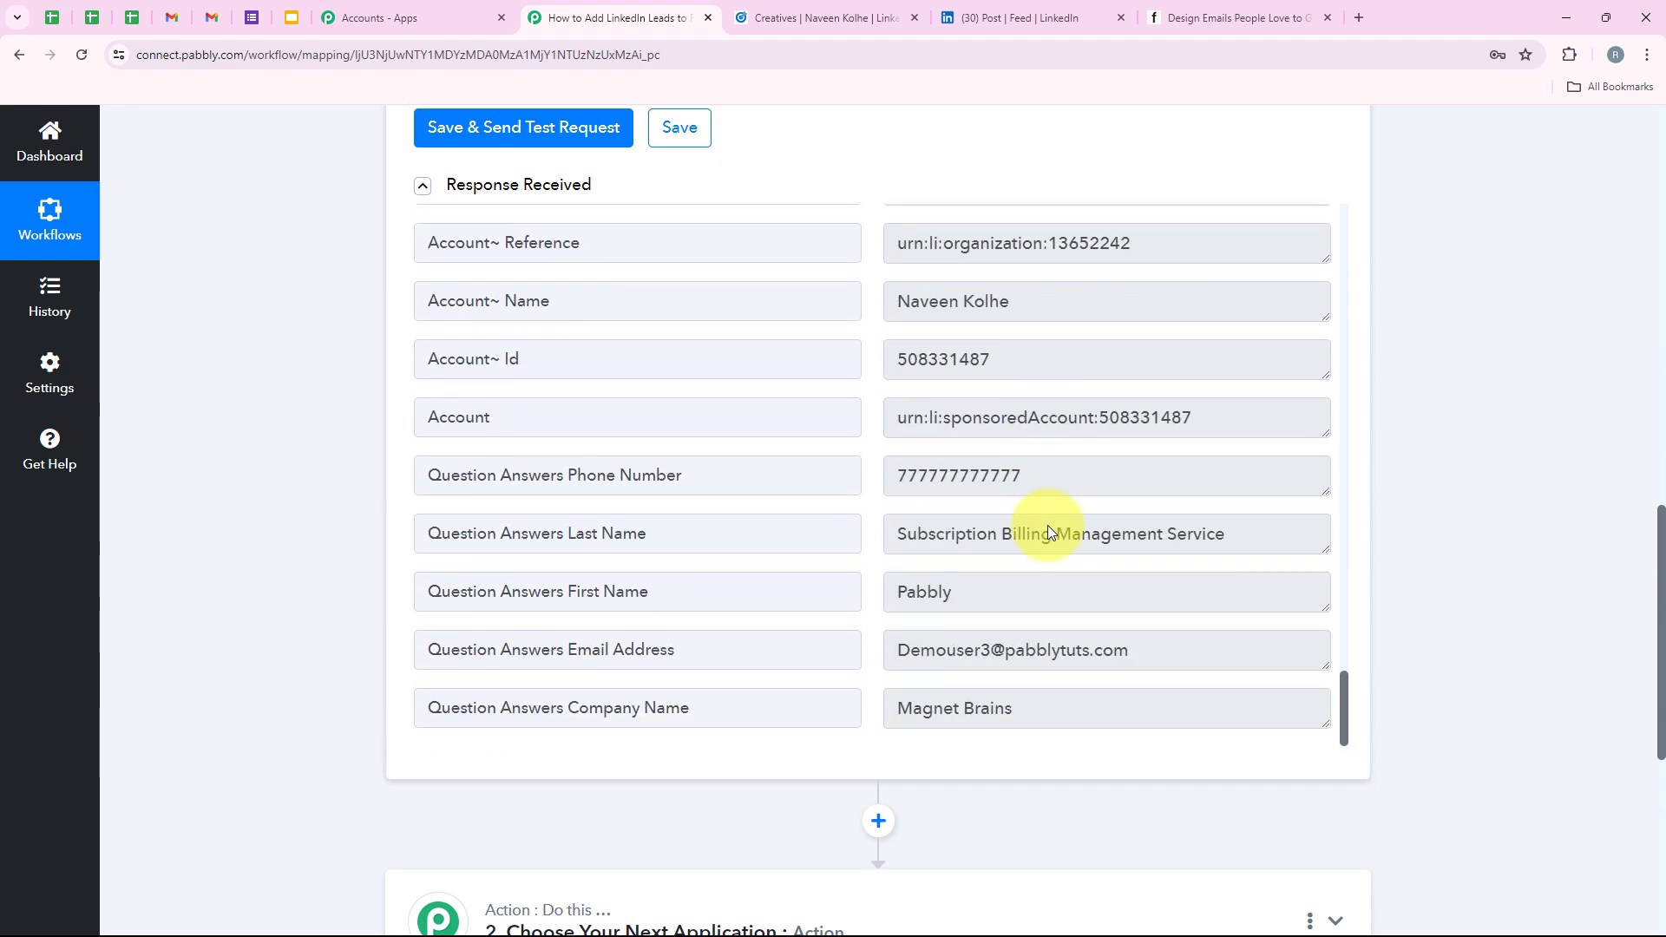
Check the captured last name and company name Magnet Brains in the Question Answers rows.
left_click_drag(978, 591, 876, 592)
left_click_drag(1319, 533, 998, 533)
left_click_drag(654, 522, 654, 522)
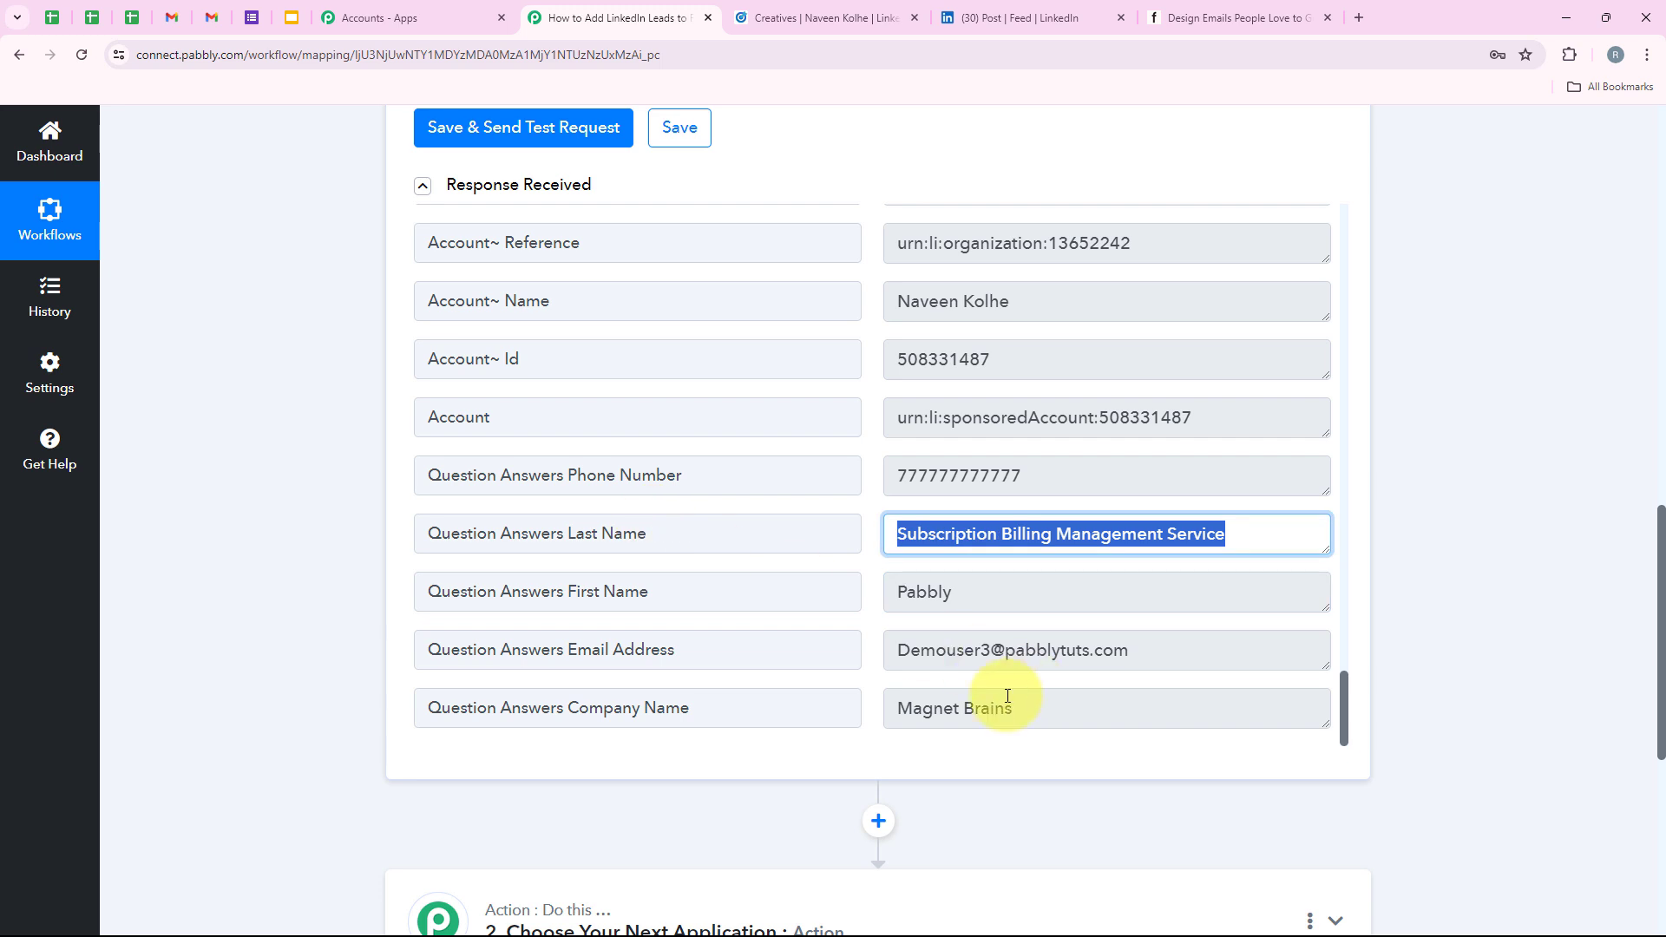
left_click_drag(997, 698, 379, 661)
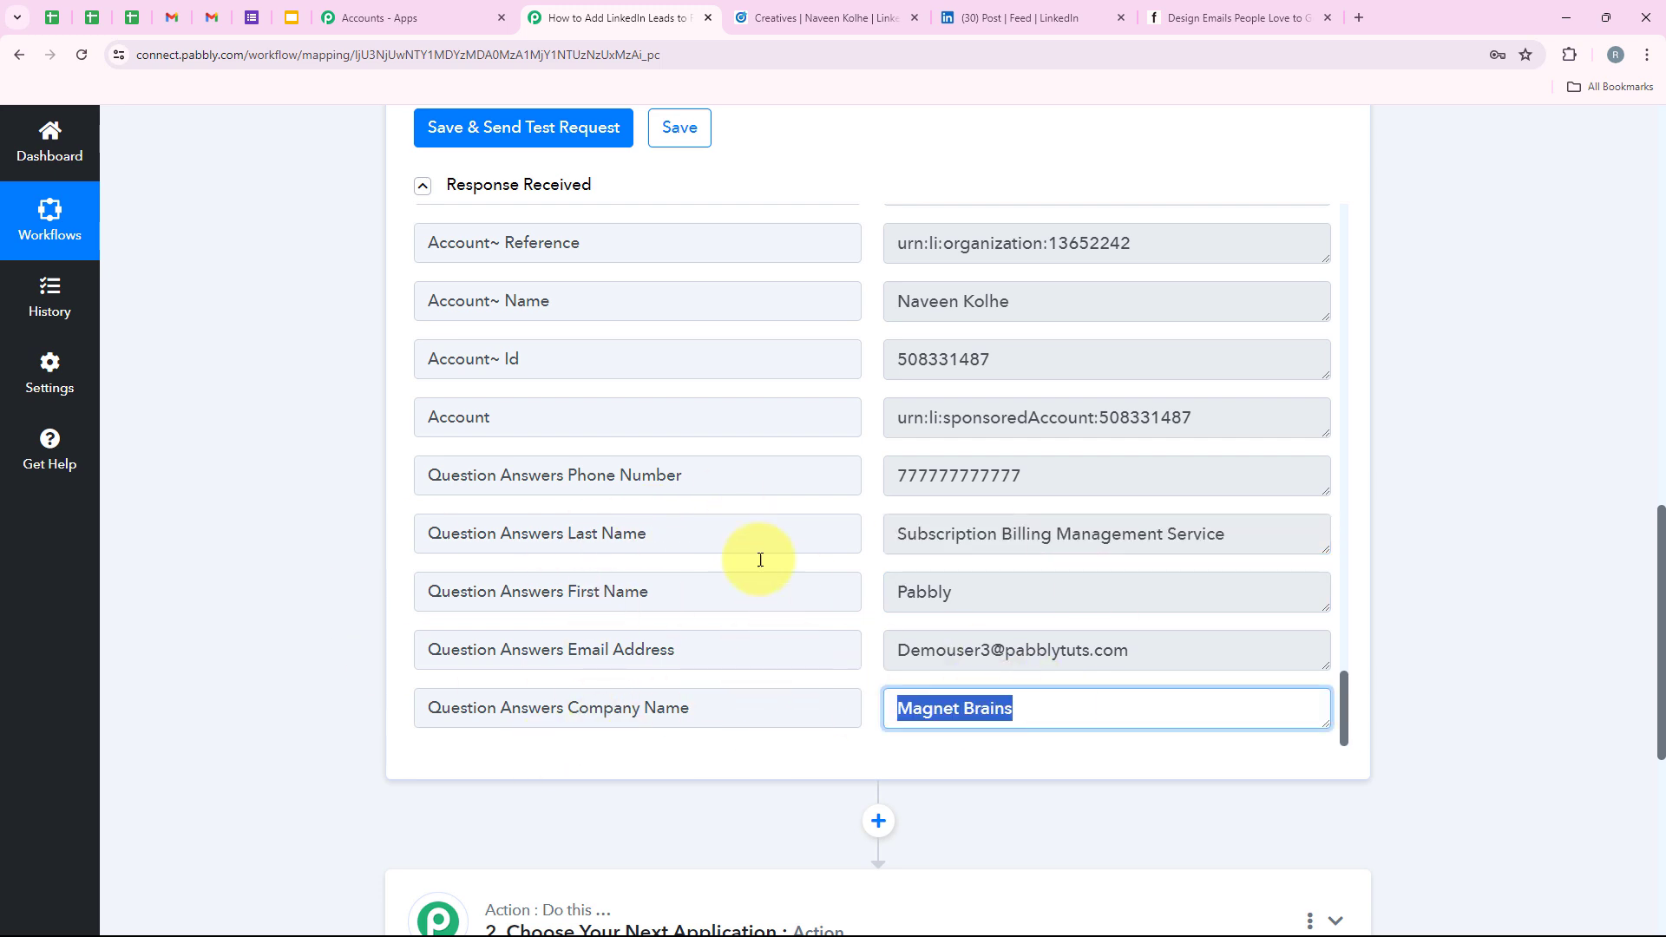
left_click(614, 536)
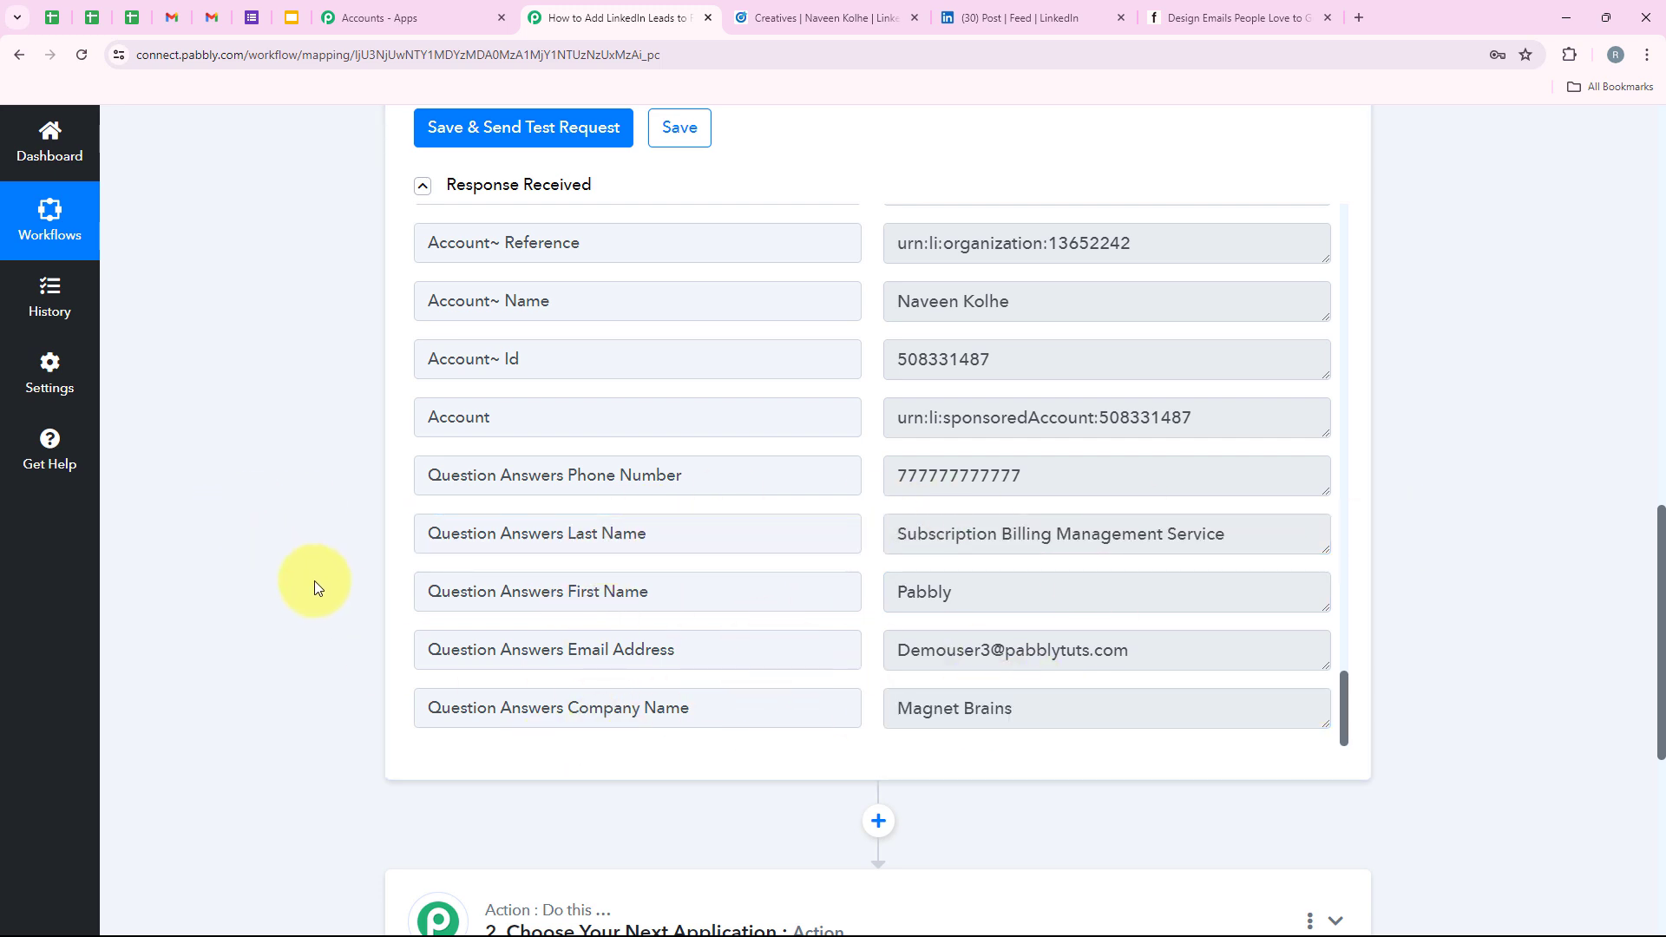
scroll(322, 408, "up", 15)
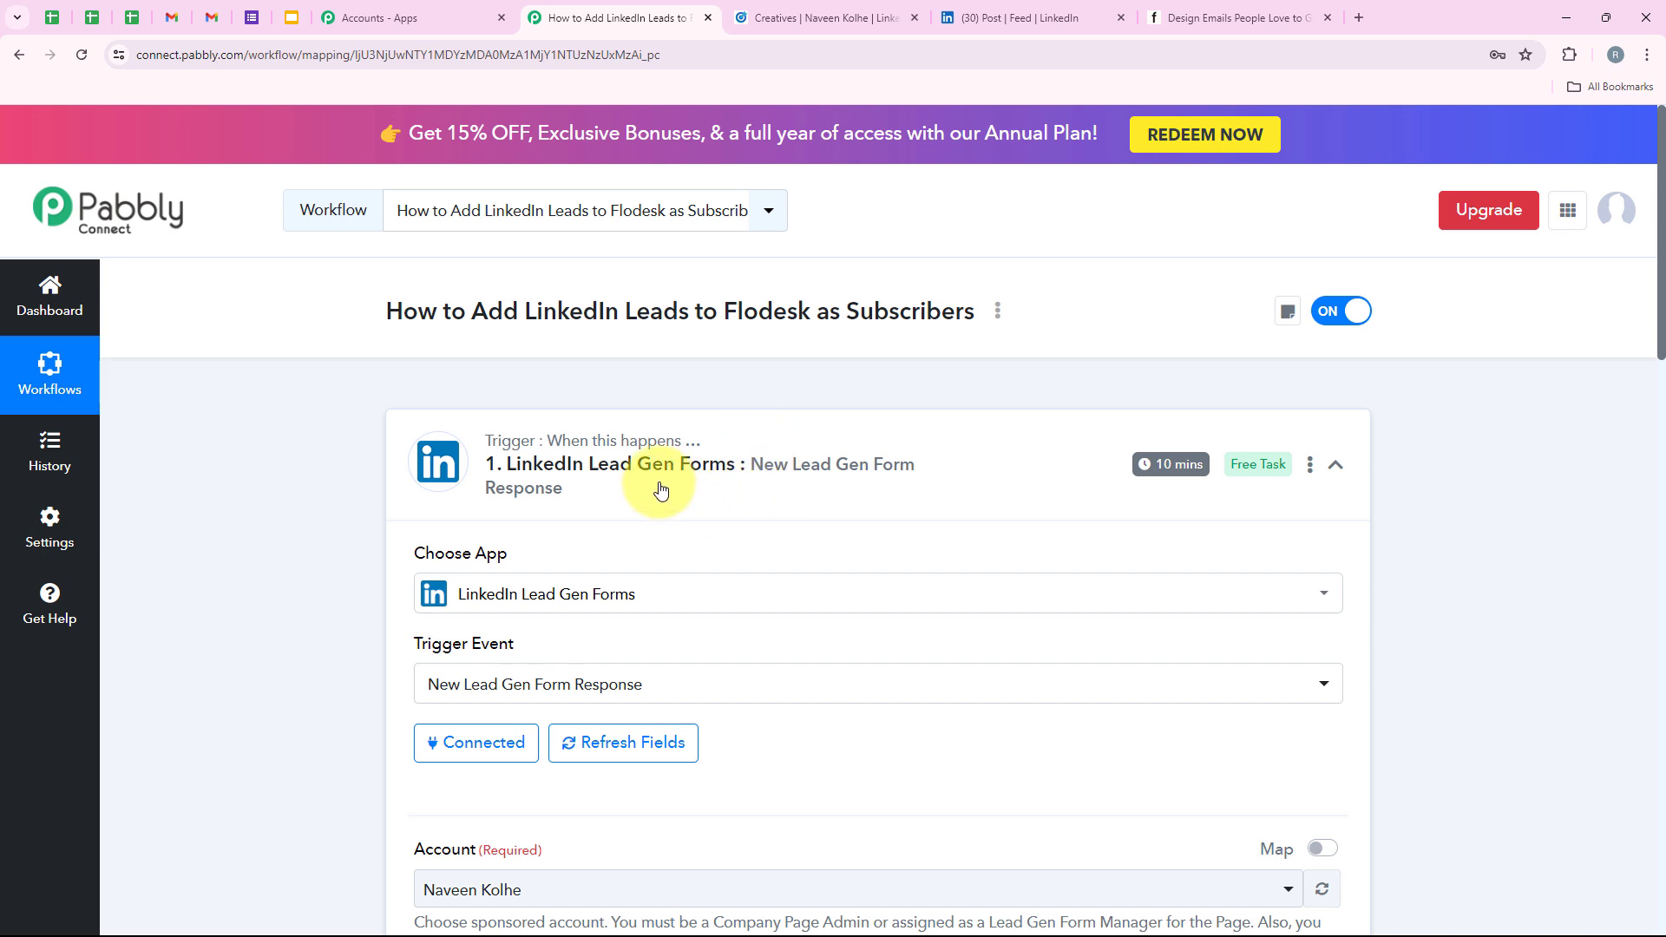
Open Set Trigger Time from the trigger's menu and list intervals, currently every 10 minutes.
mouse_move(1154, 482)
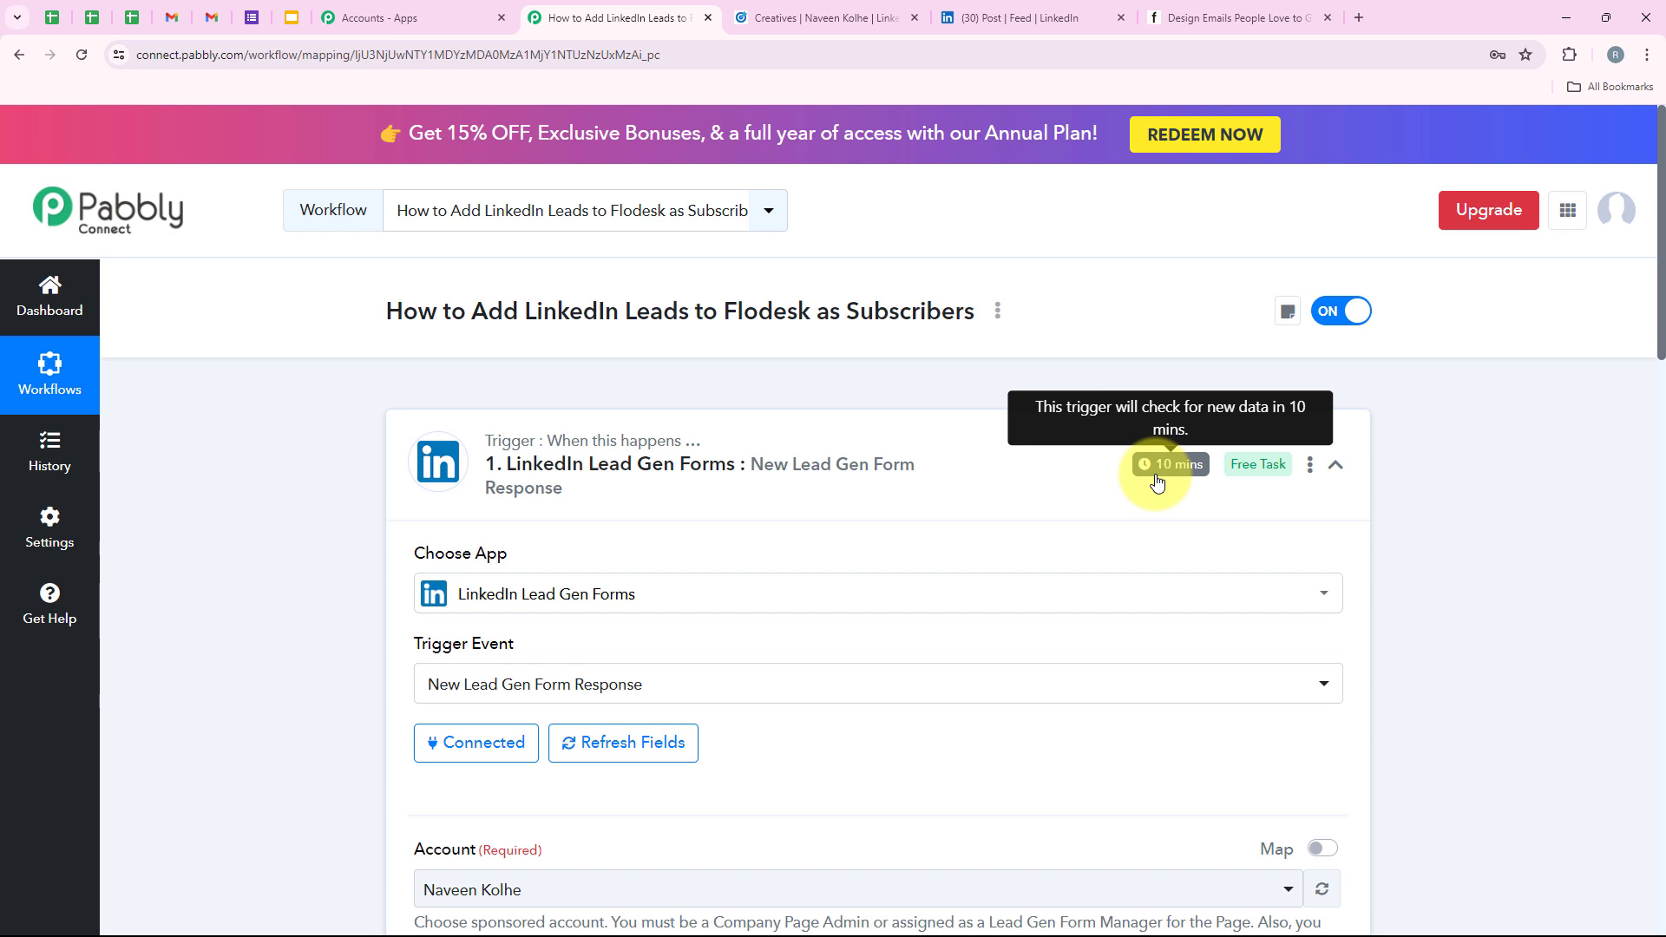
left_click(1311, 473)
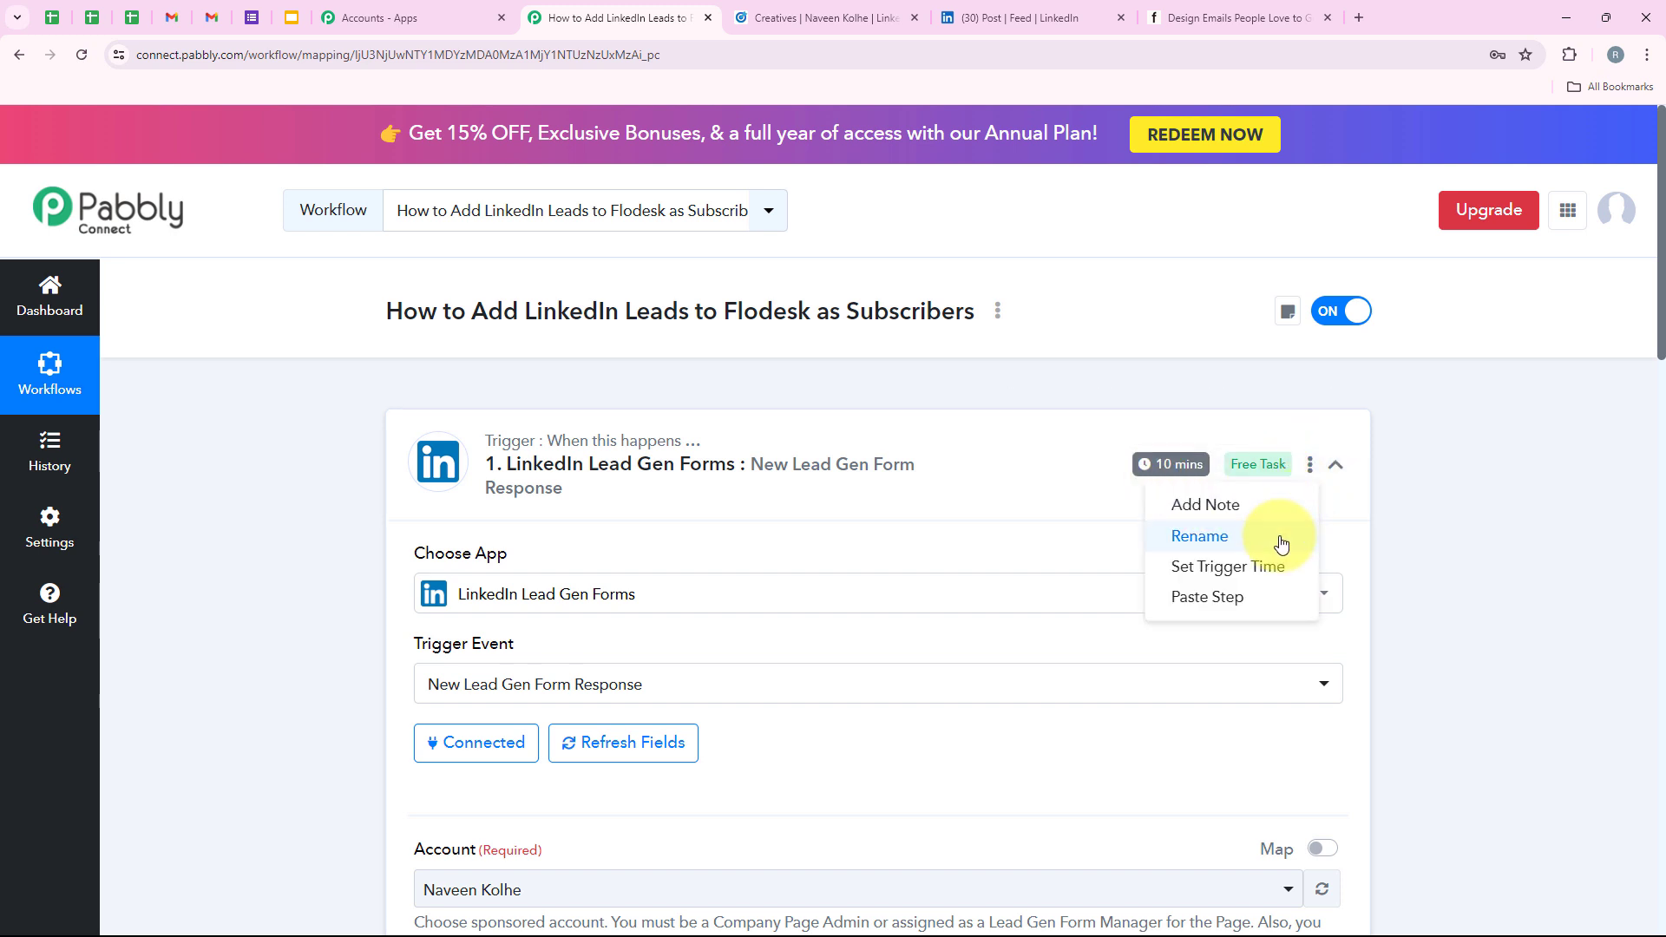
left_click(1245, 565)
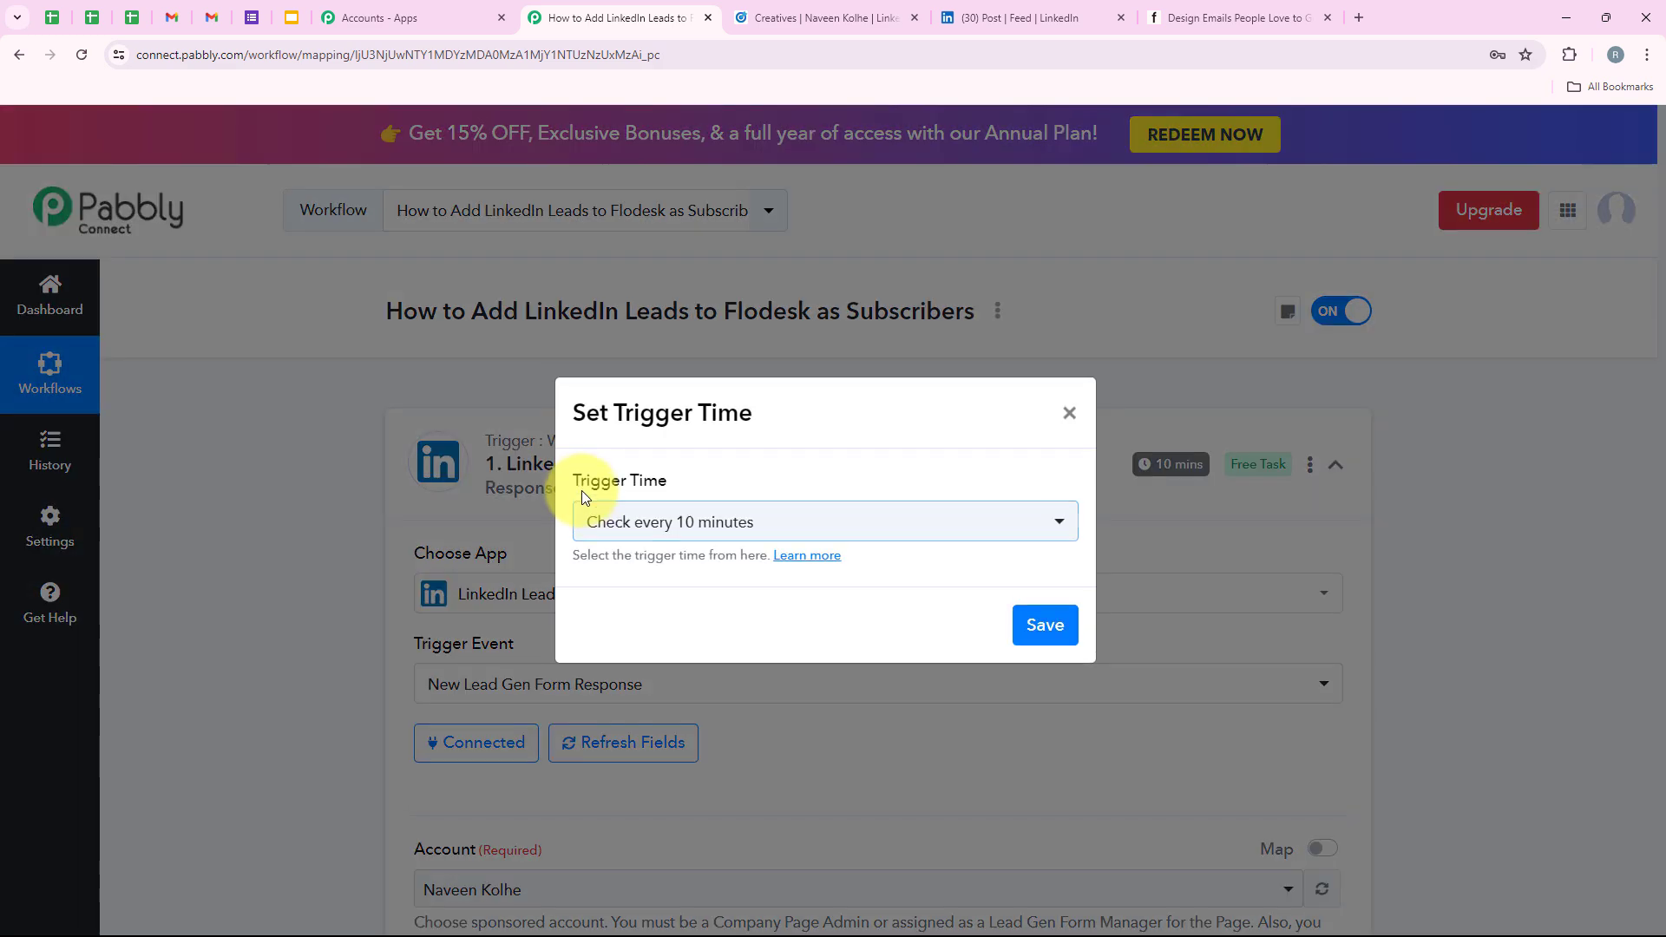
left_click(607, 516)
scroll(659, 688, "up", 2)
scroll(649, 861, "down", 2)
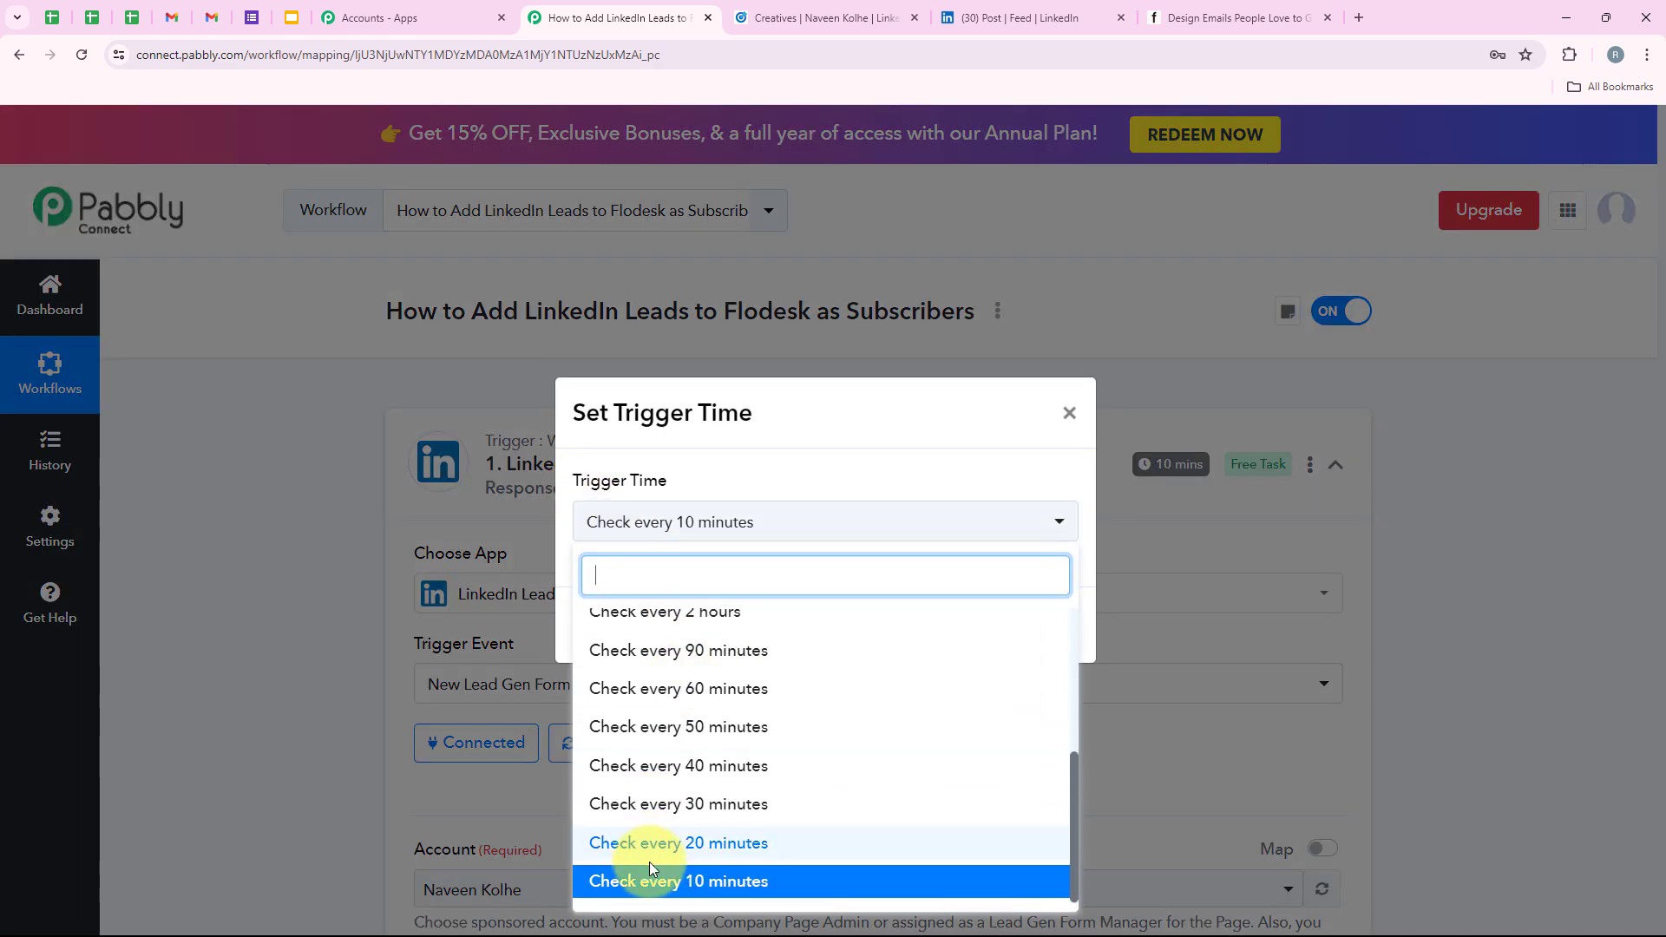
scroll(781, 804, "up", 5)
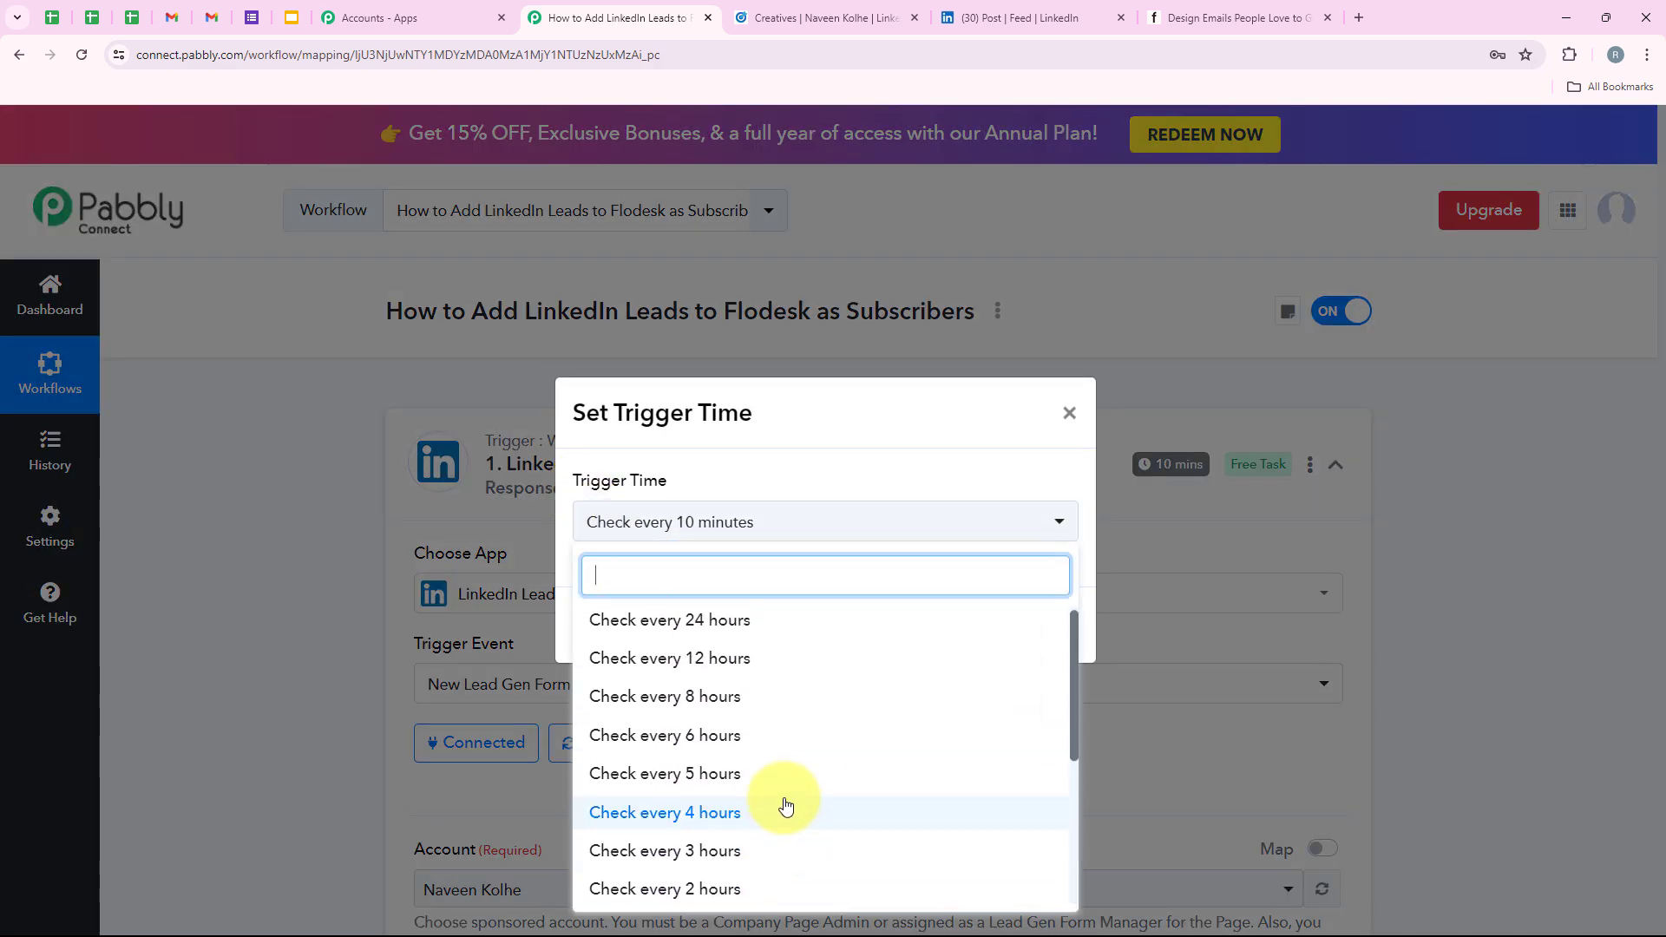
Collapse the LinkedIn trigger step and choose Flodesk as the action app.
left_click(1067, 414)
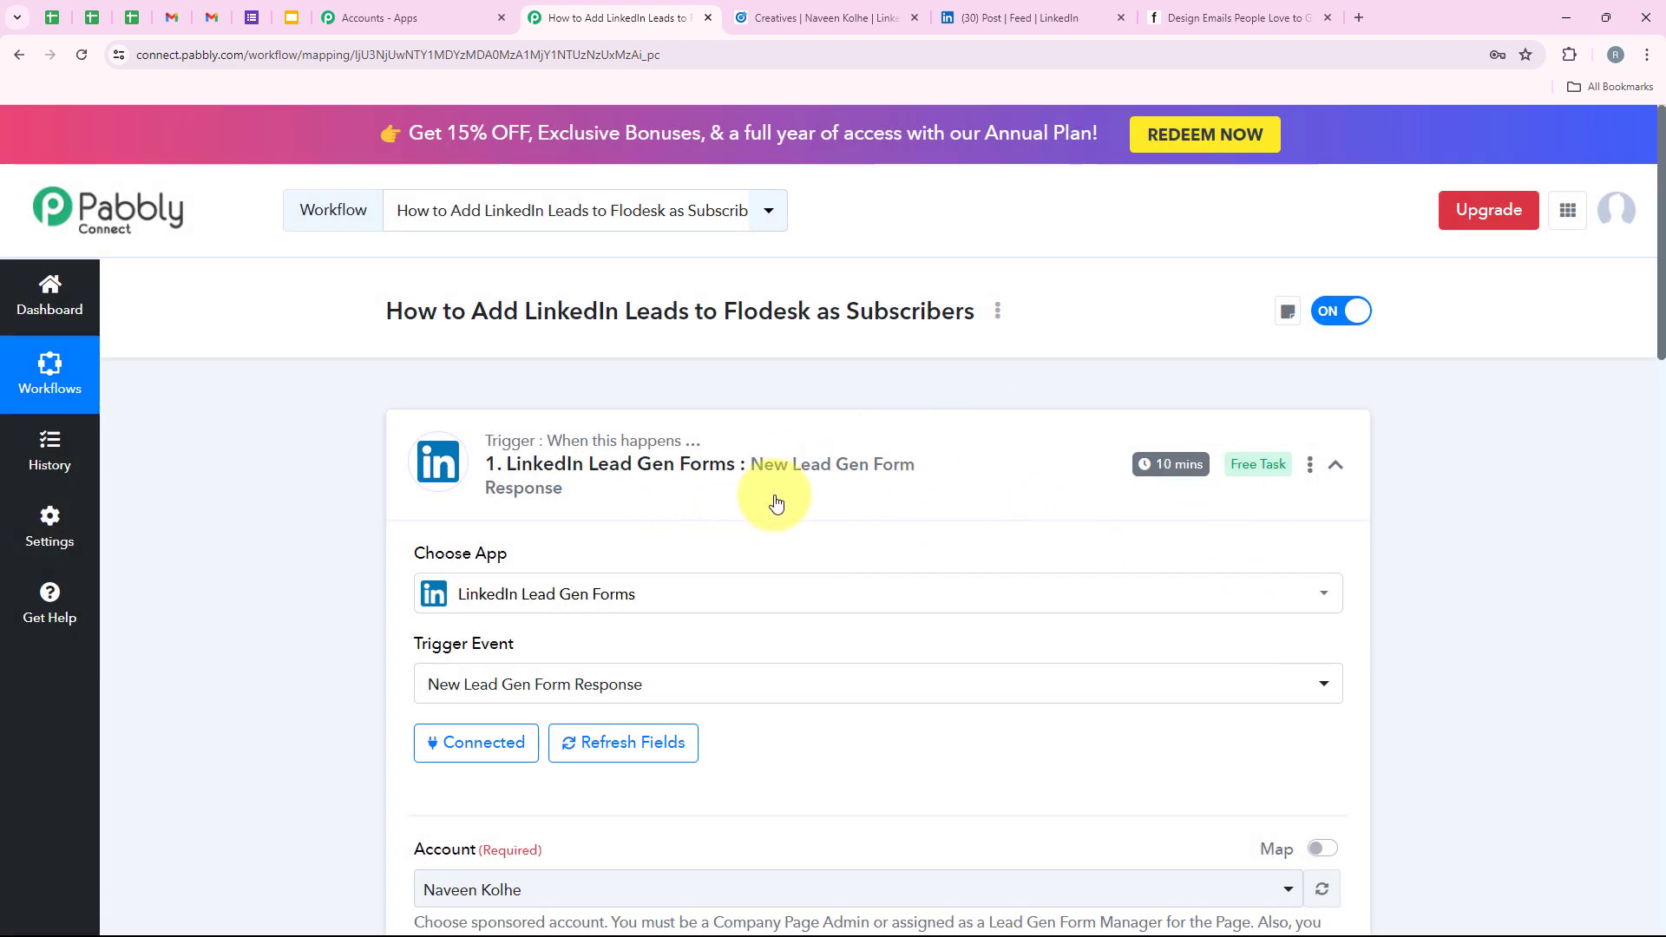
left_click(781, 459)
left_click(576, 711)
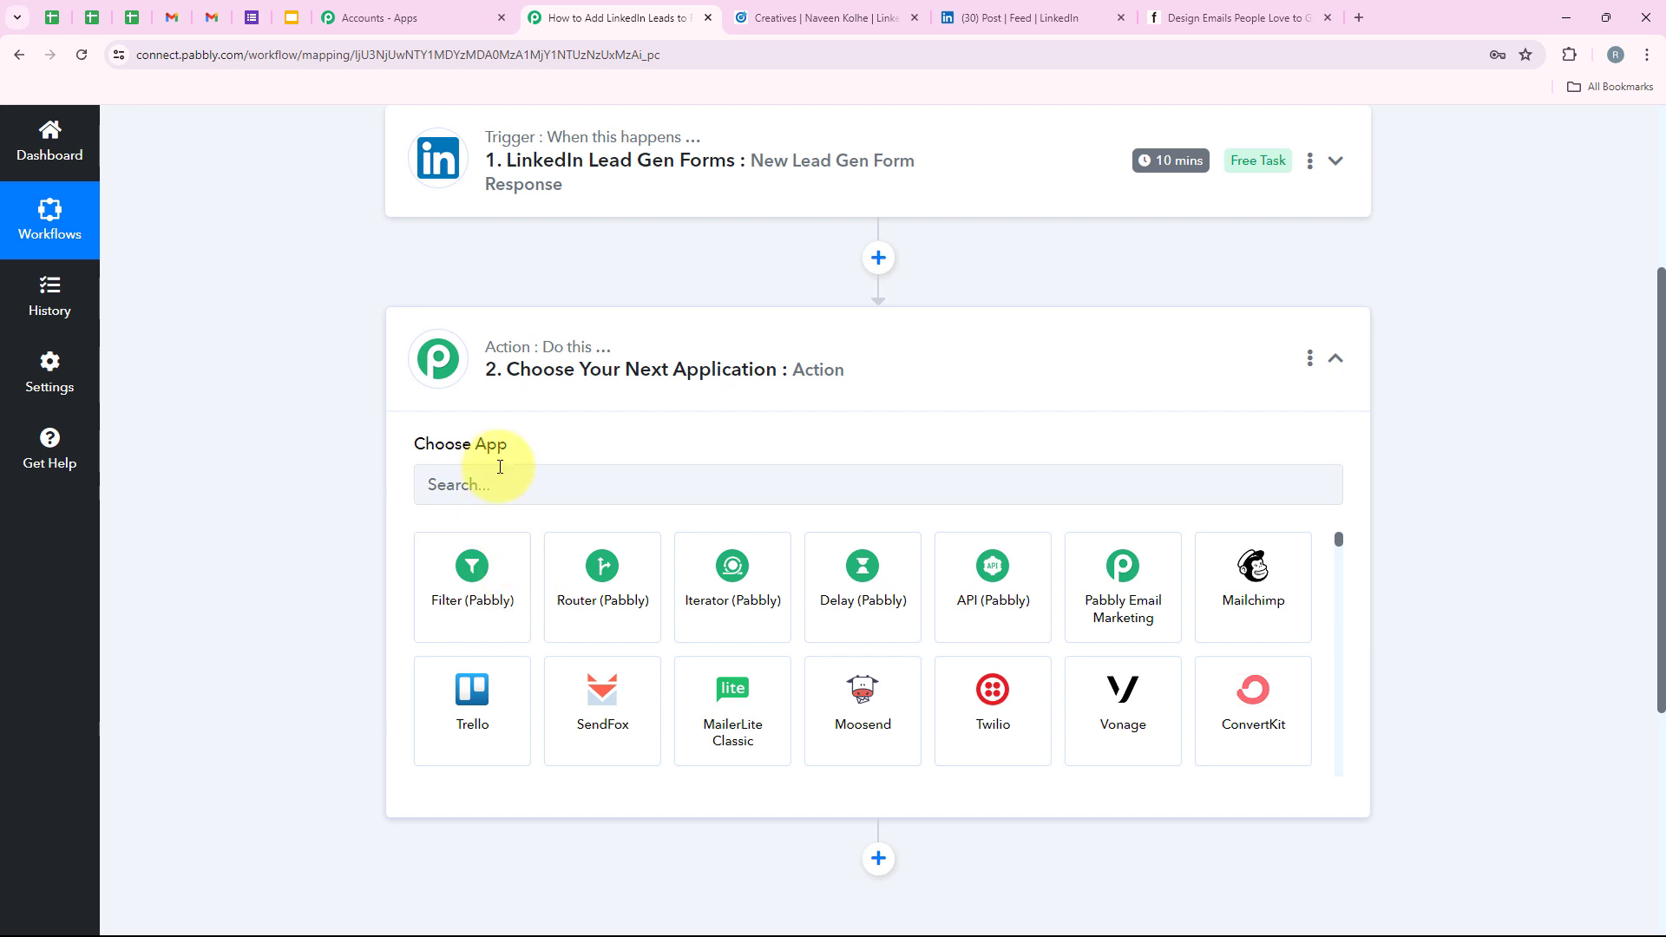
left_click(499, 476)
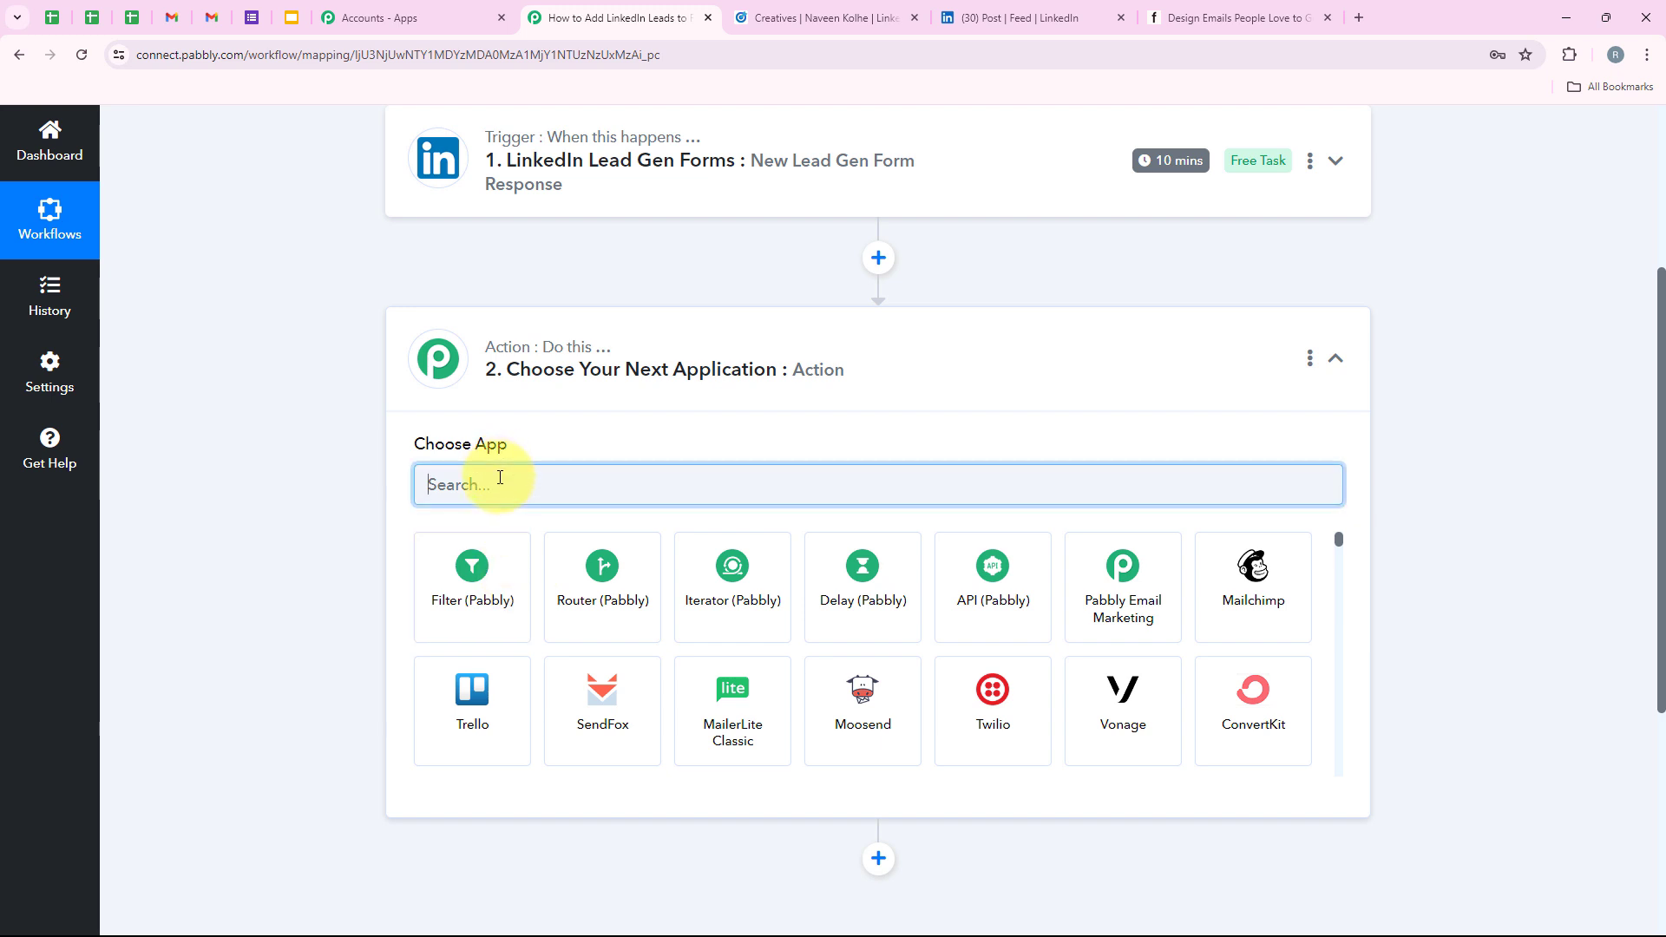
key("BackSpace")
type("Flodes")
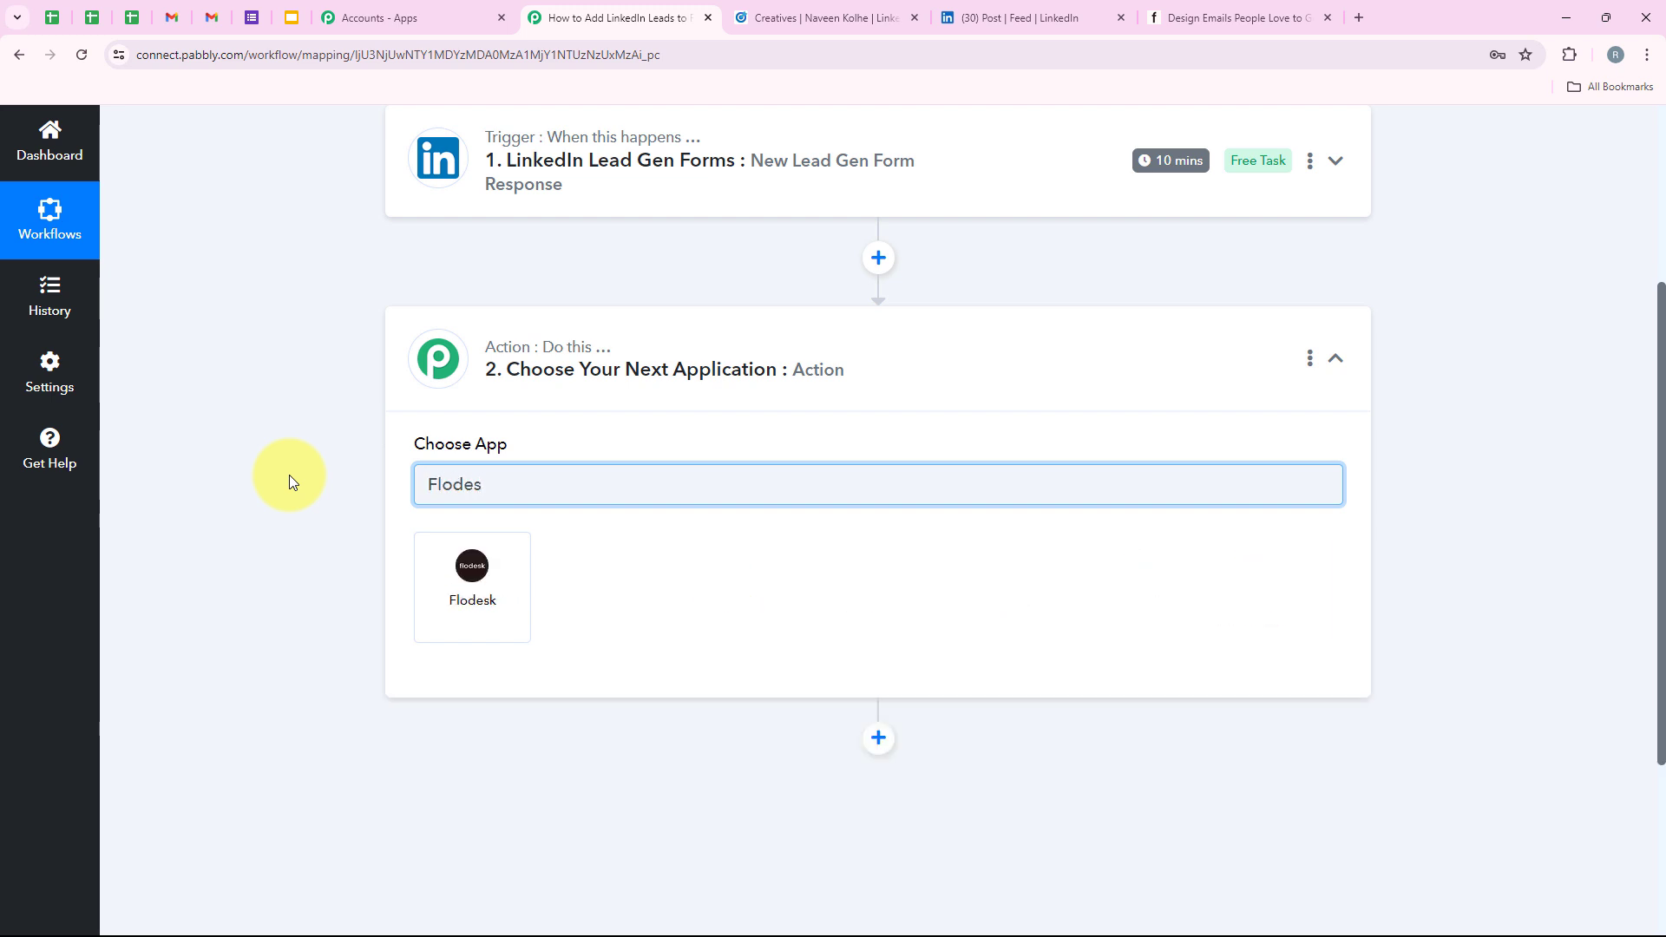
type("k")
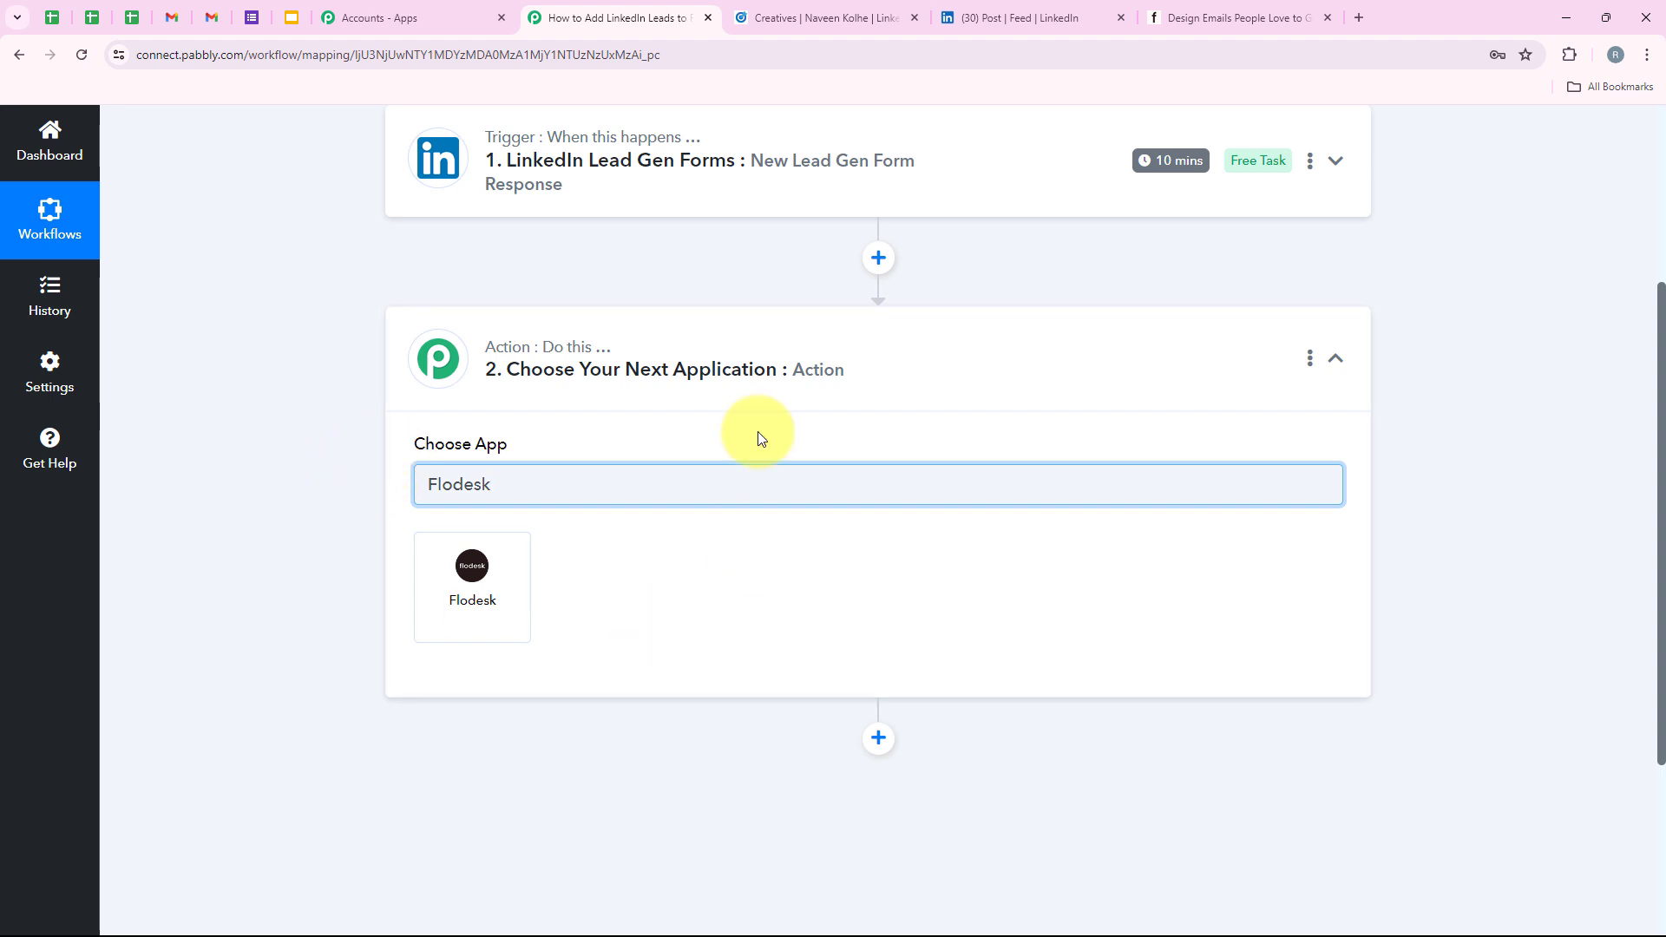
left_click(493, 573)
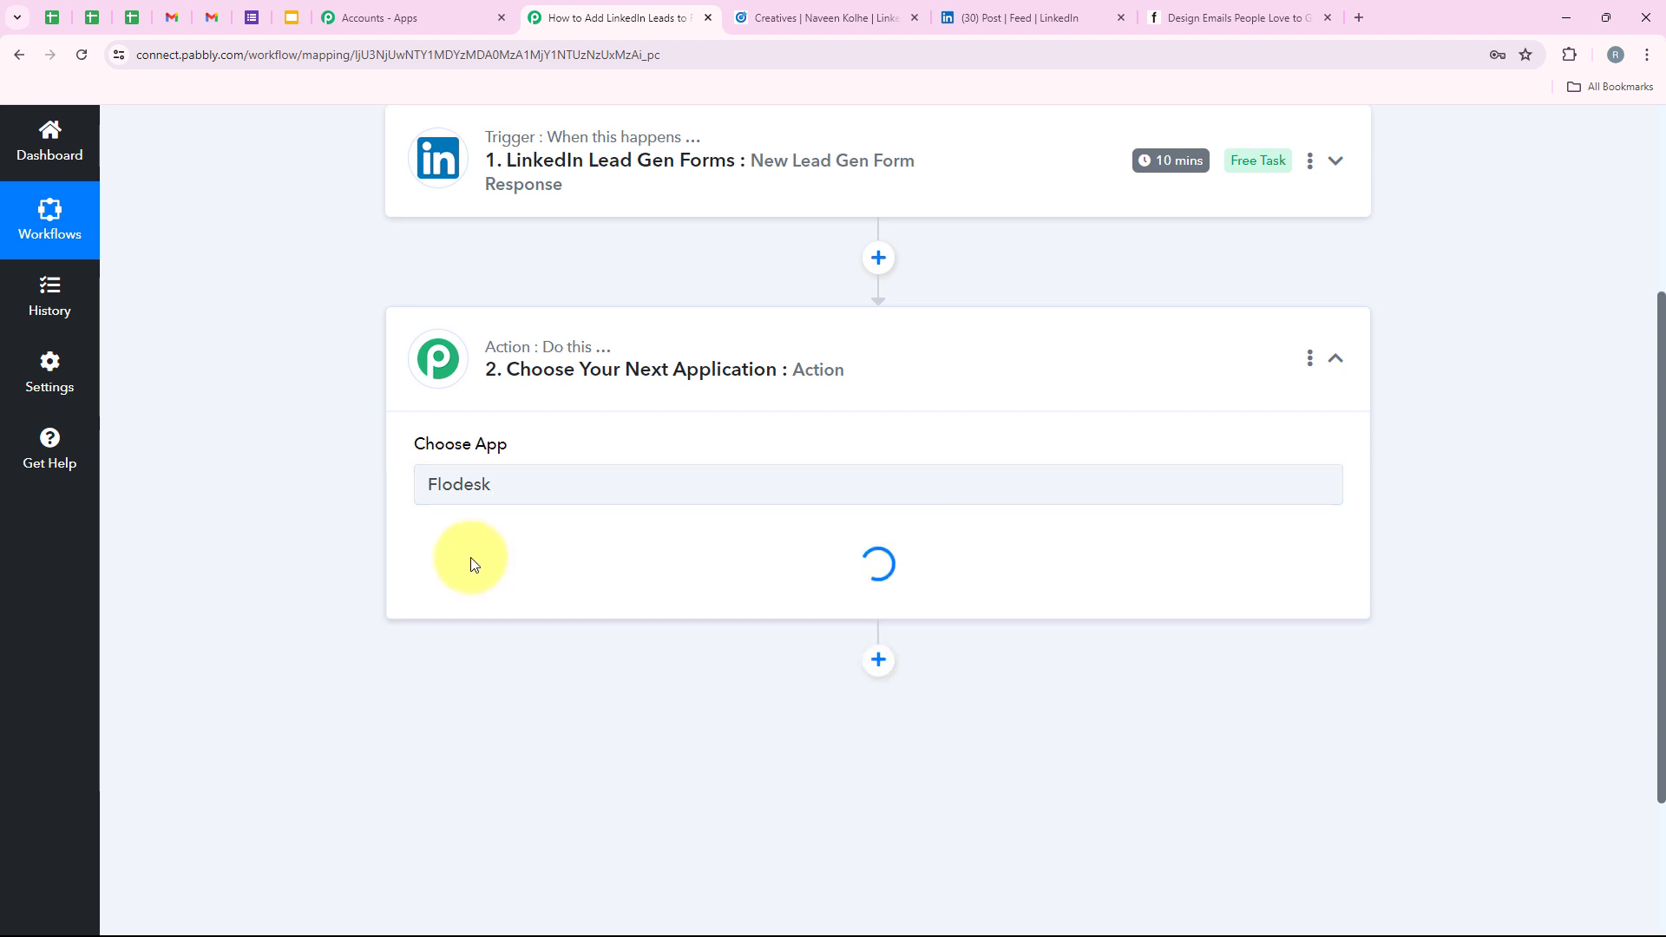
Set the Flodesk action event to Create/Update Subscriber.
left_click_drag(408, 533, 523, 534)
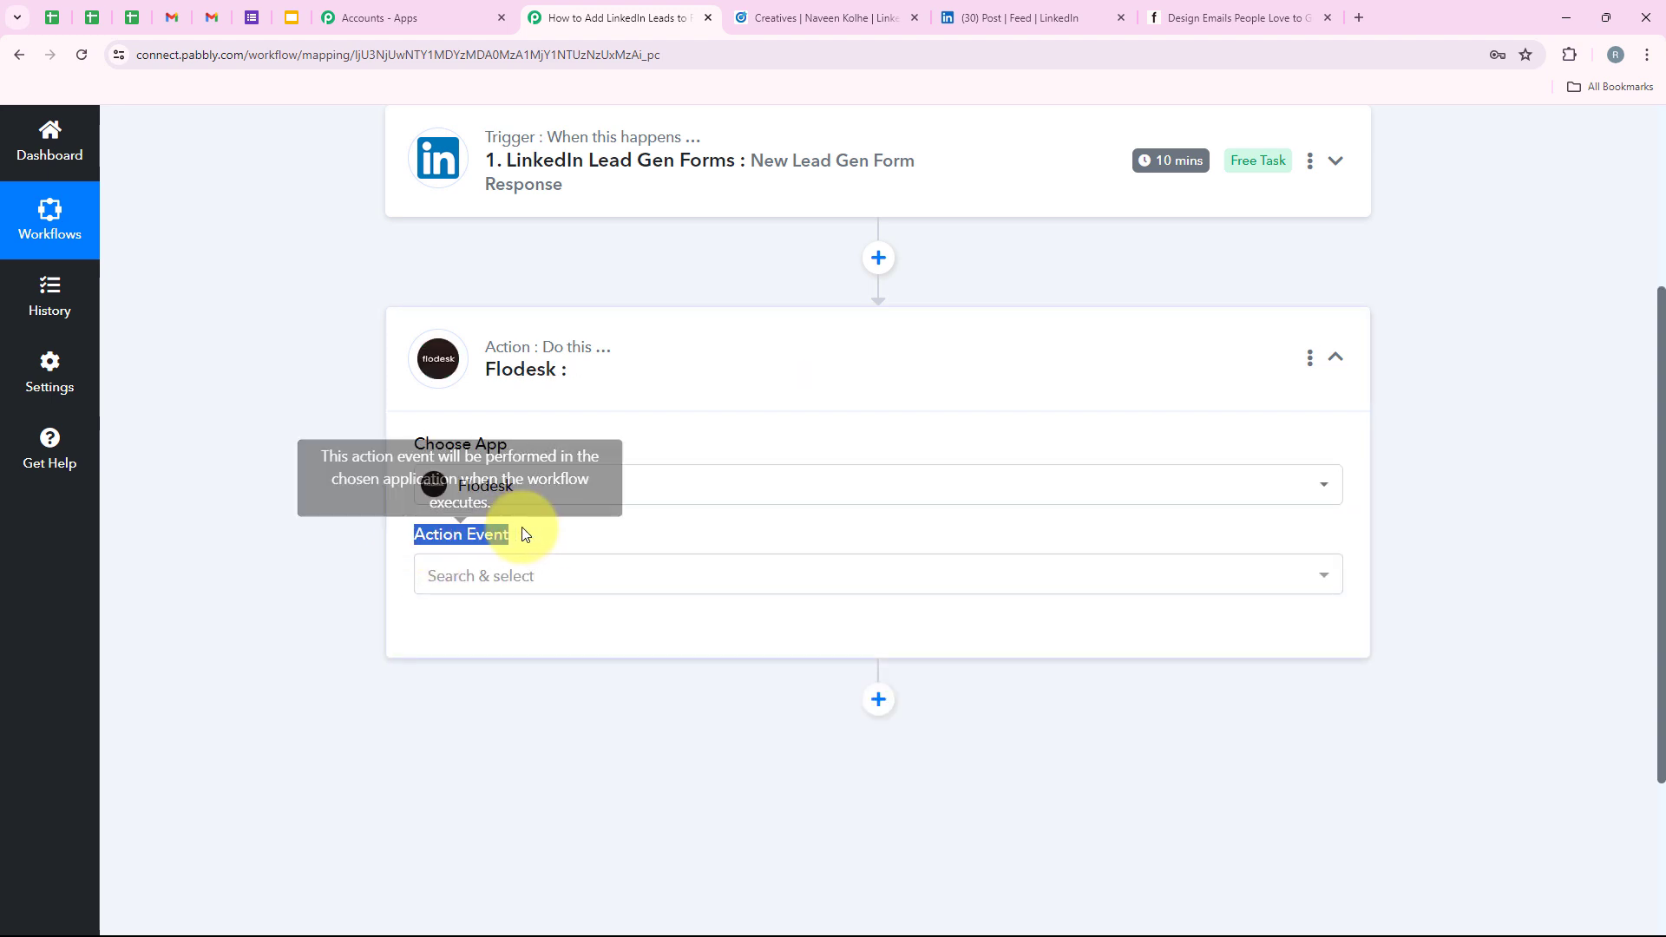
left_click(521, 581)
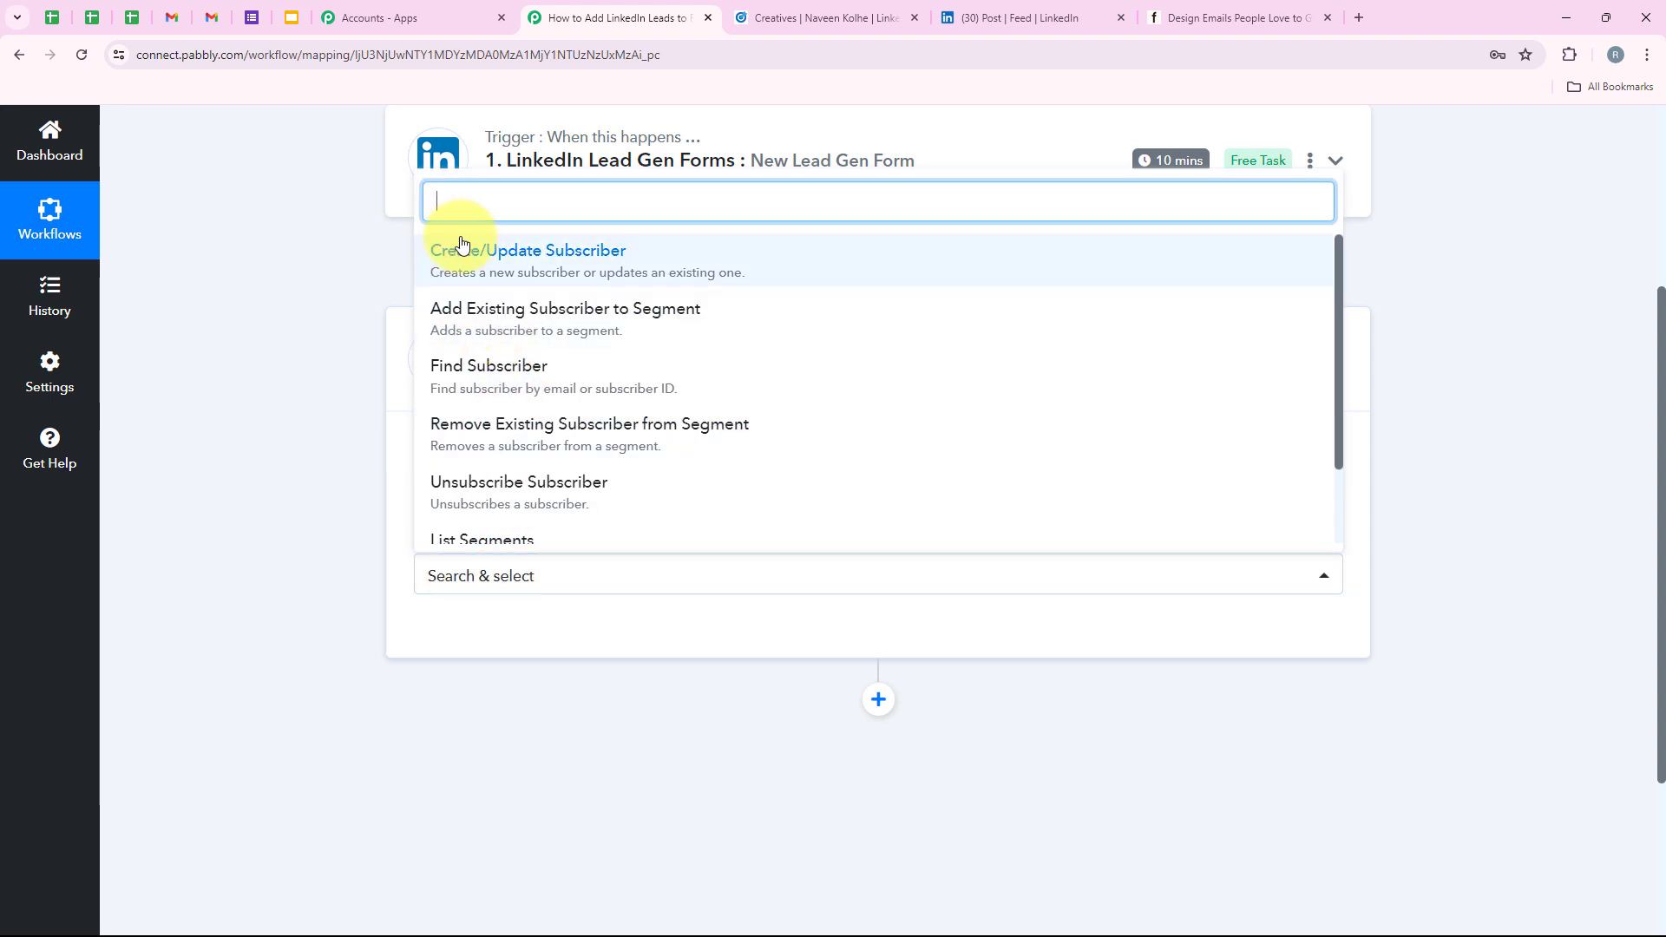
left_click(526, 265)
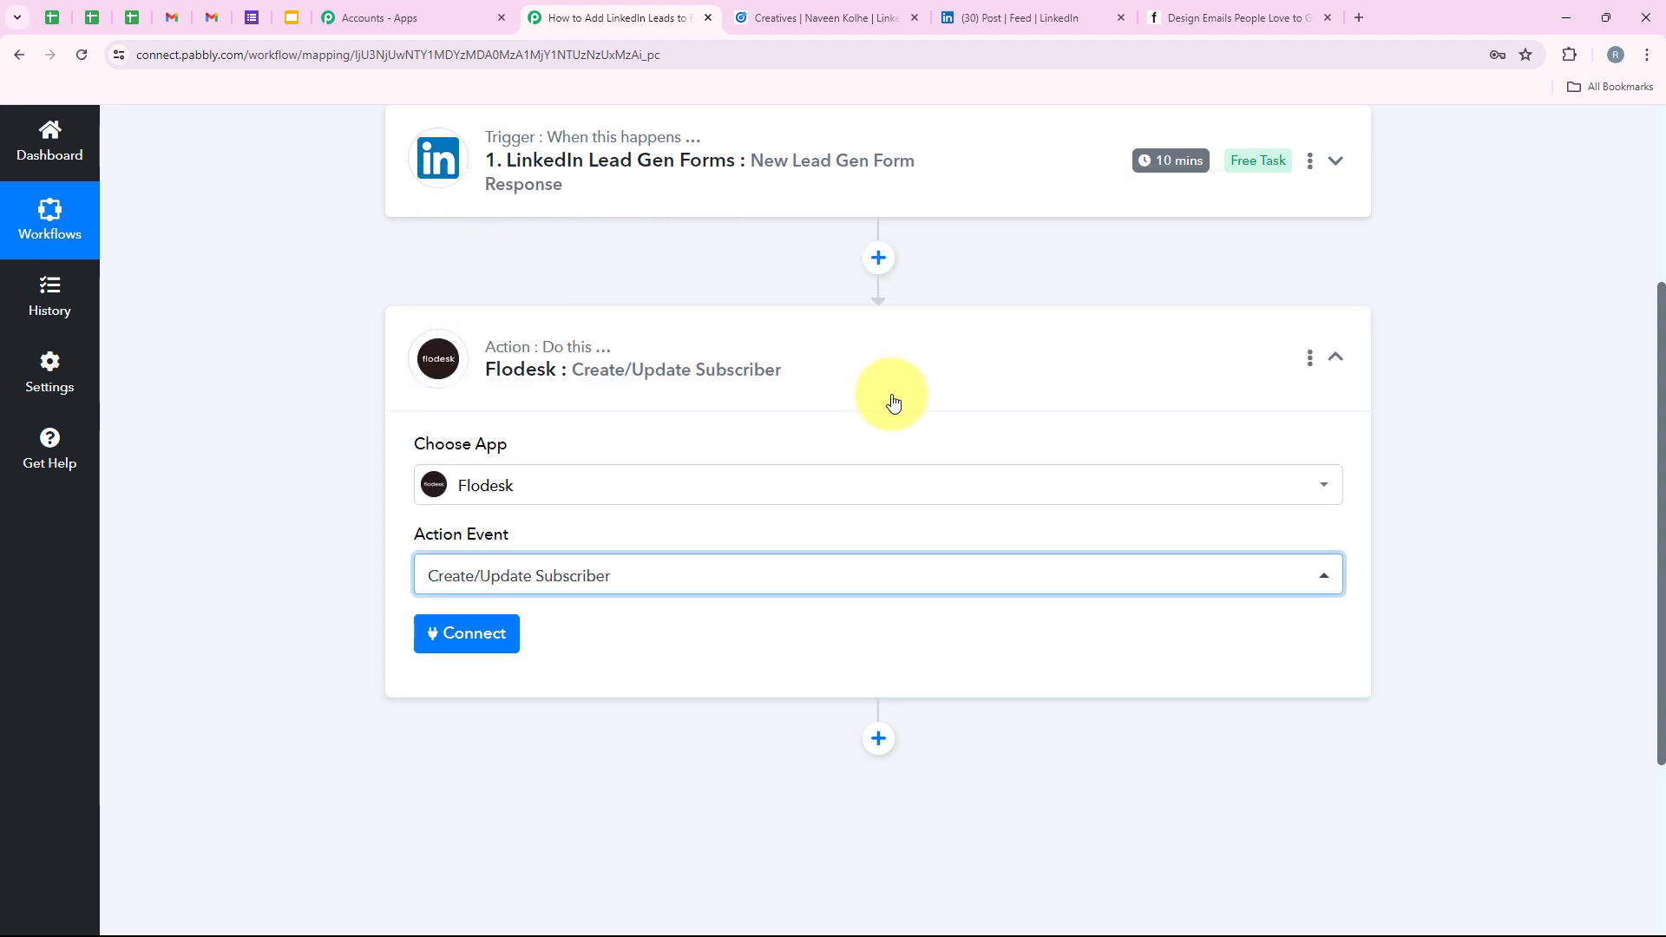
Add a new Flodesk connection named Flodesk #7 and launch its Connect With Flodesk authorization.
left_click(469, 633)
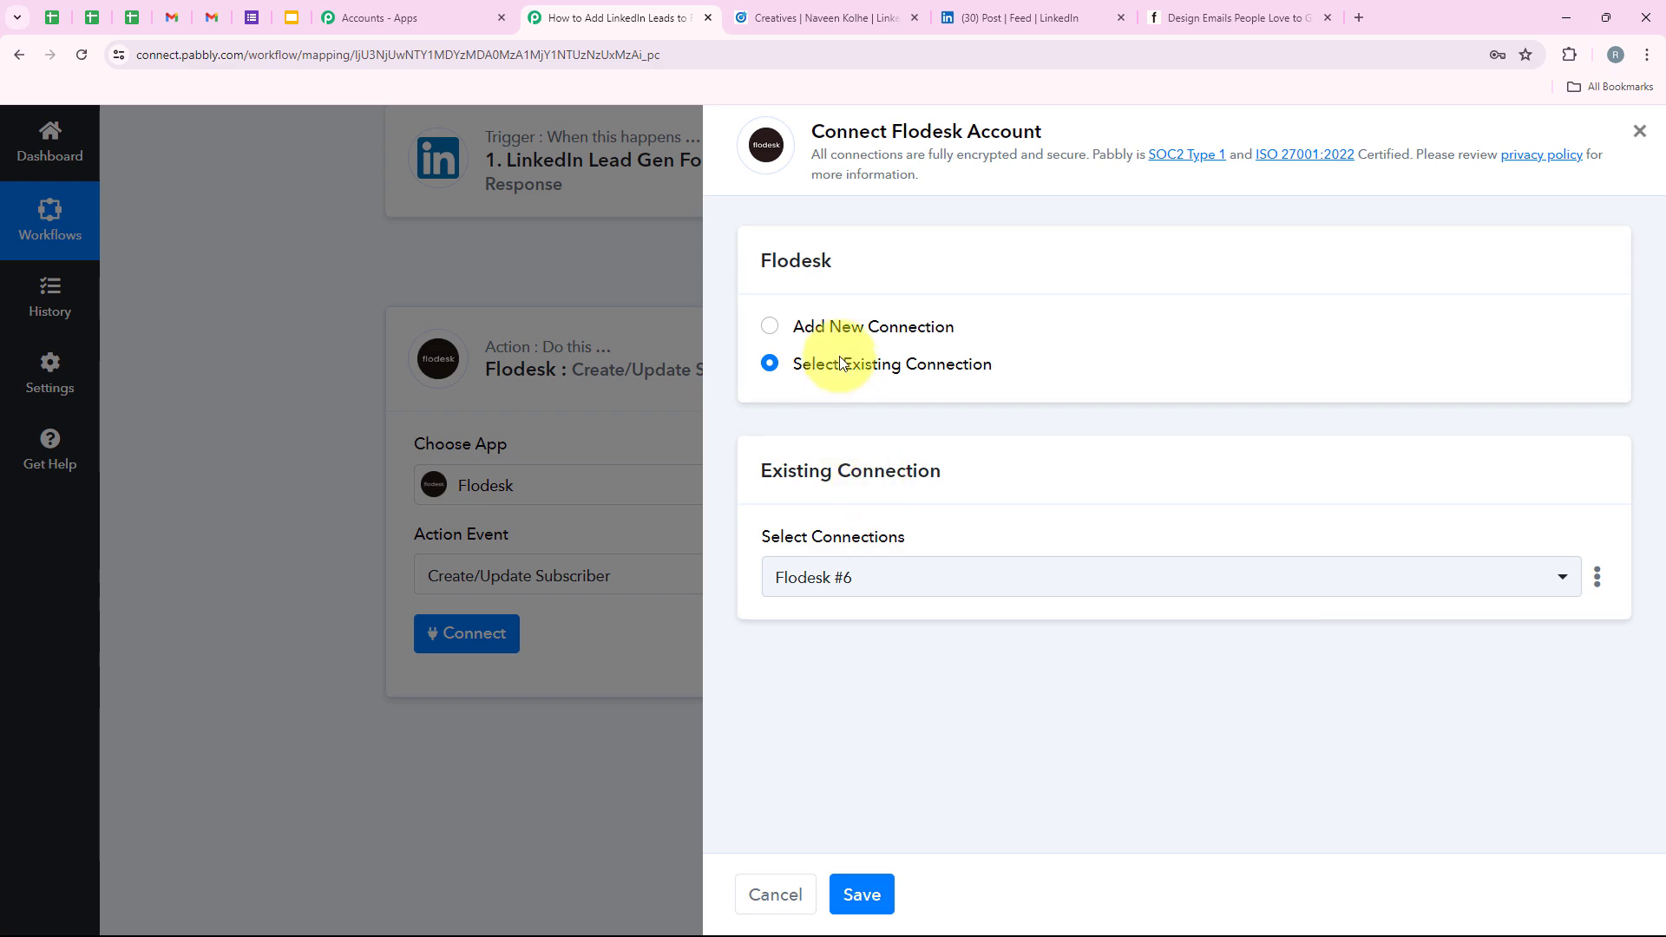
left_click(824, 334)
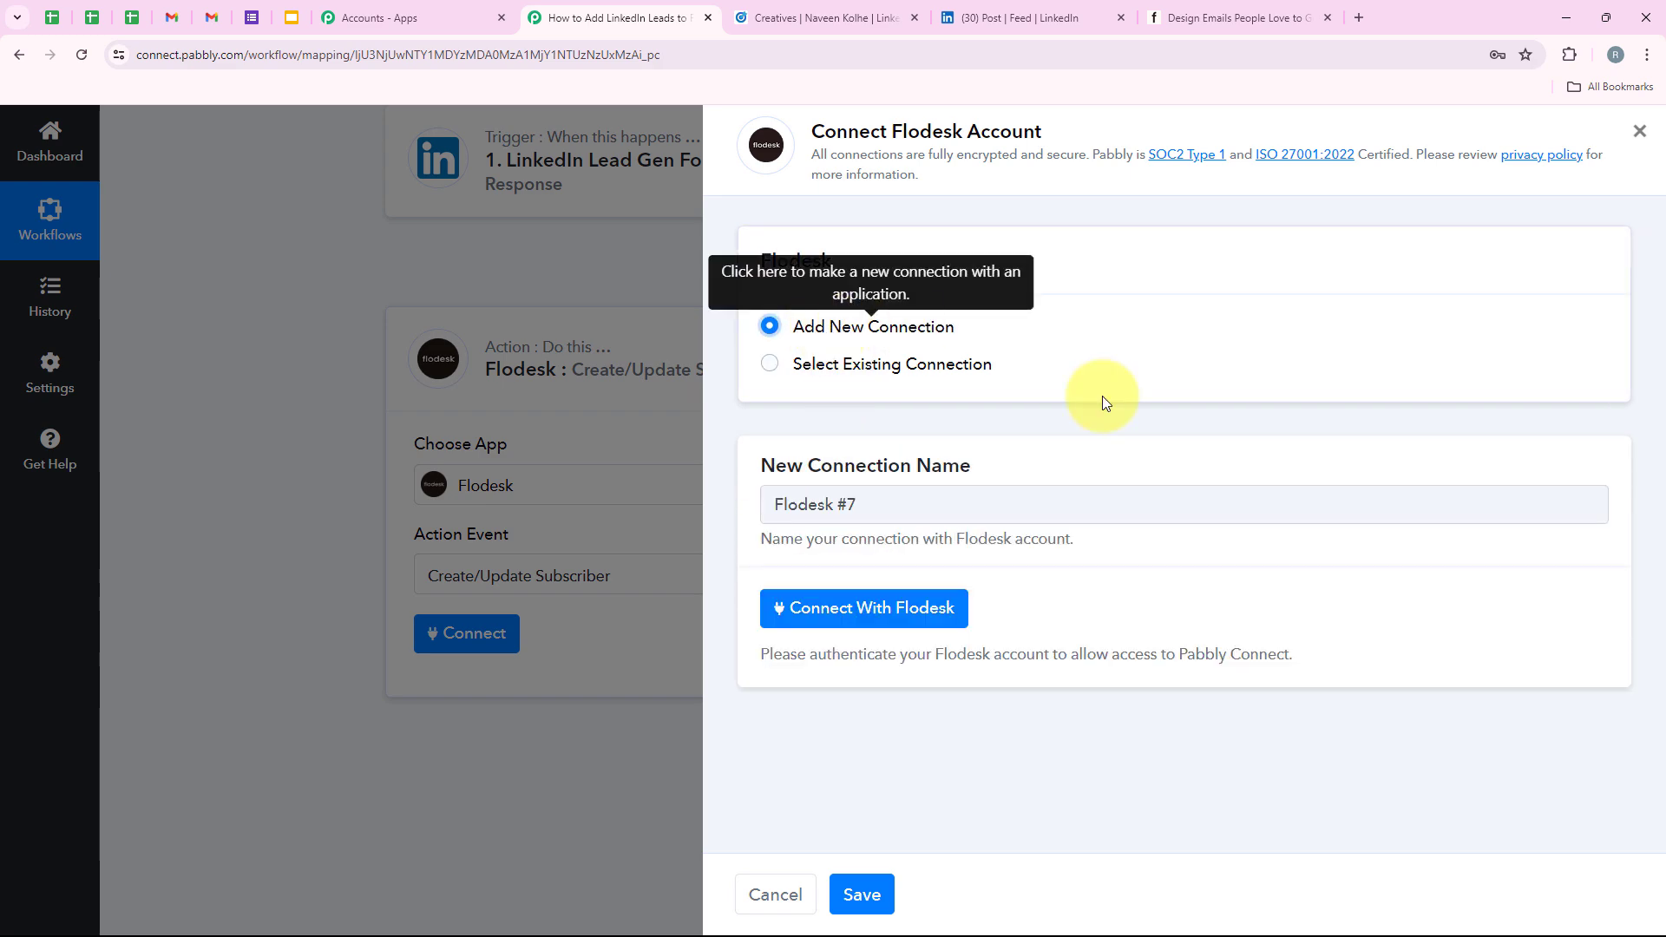
left_click(911, 604)
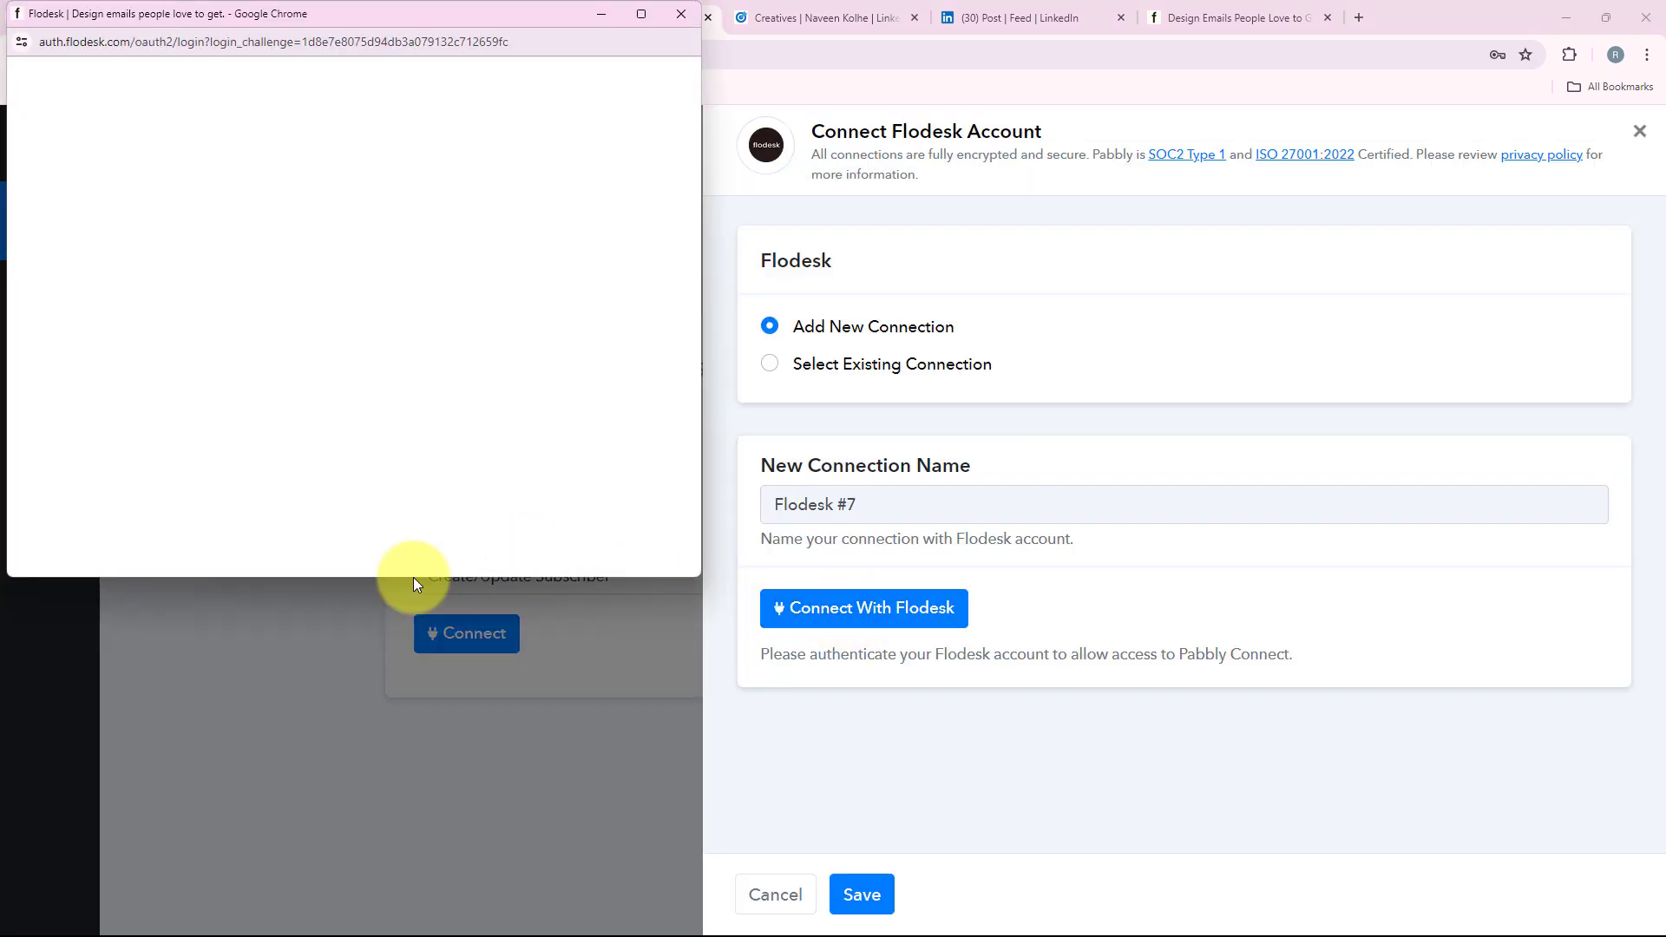
Enlarge the Flodesk popup, sign in with the autofilled credentials, and review Pabbly's permission request.
left_click_drag(413, 576, 390, 904)
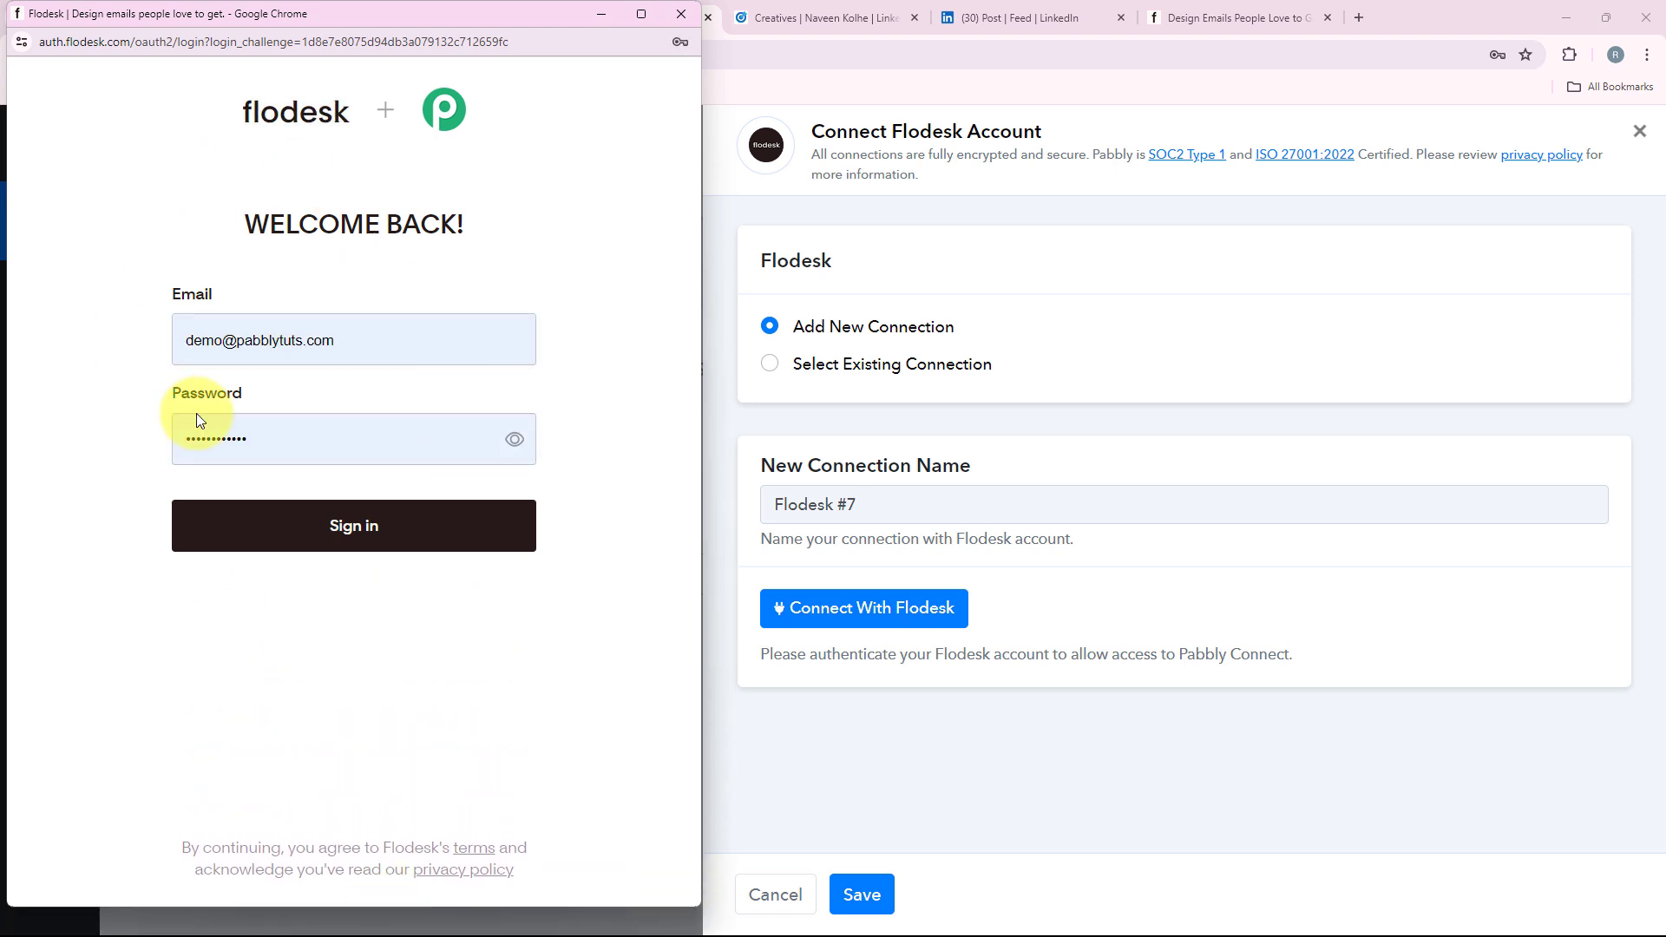
left_click(263, 535)
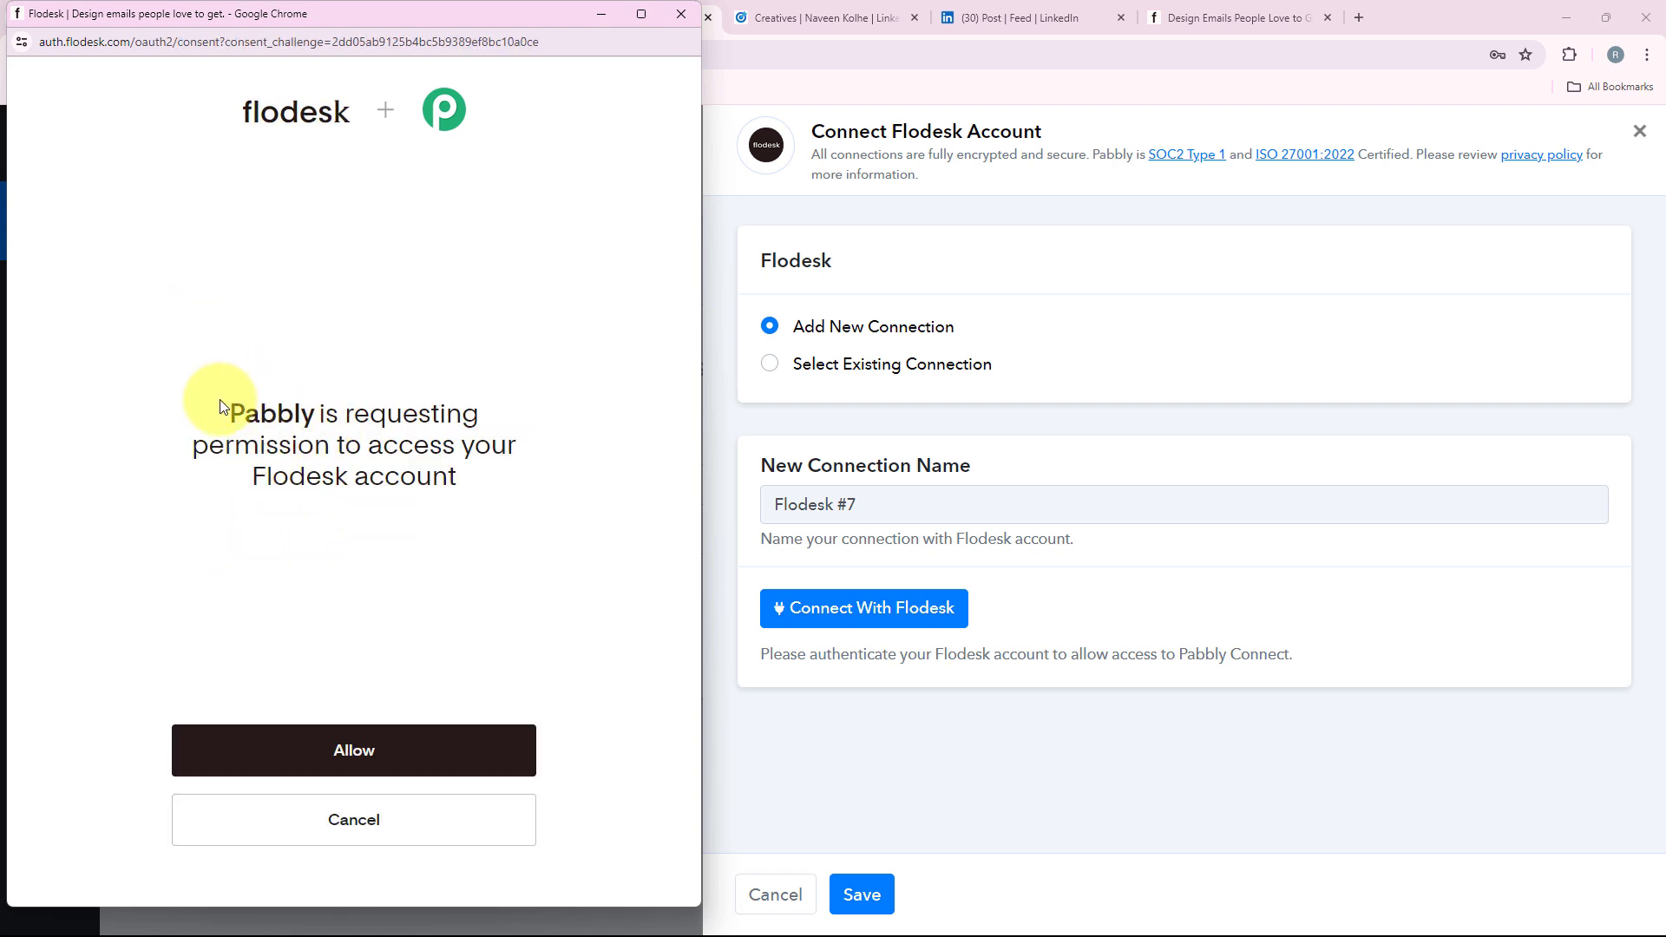
left_click_drag(225, 409, 507, 483)
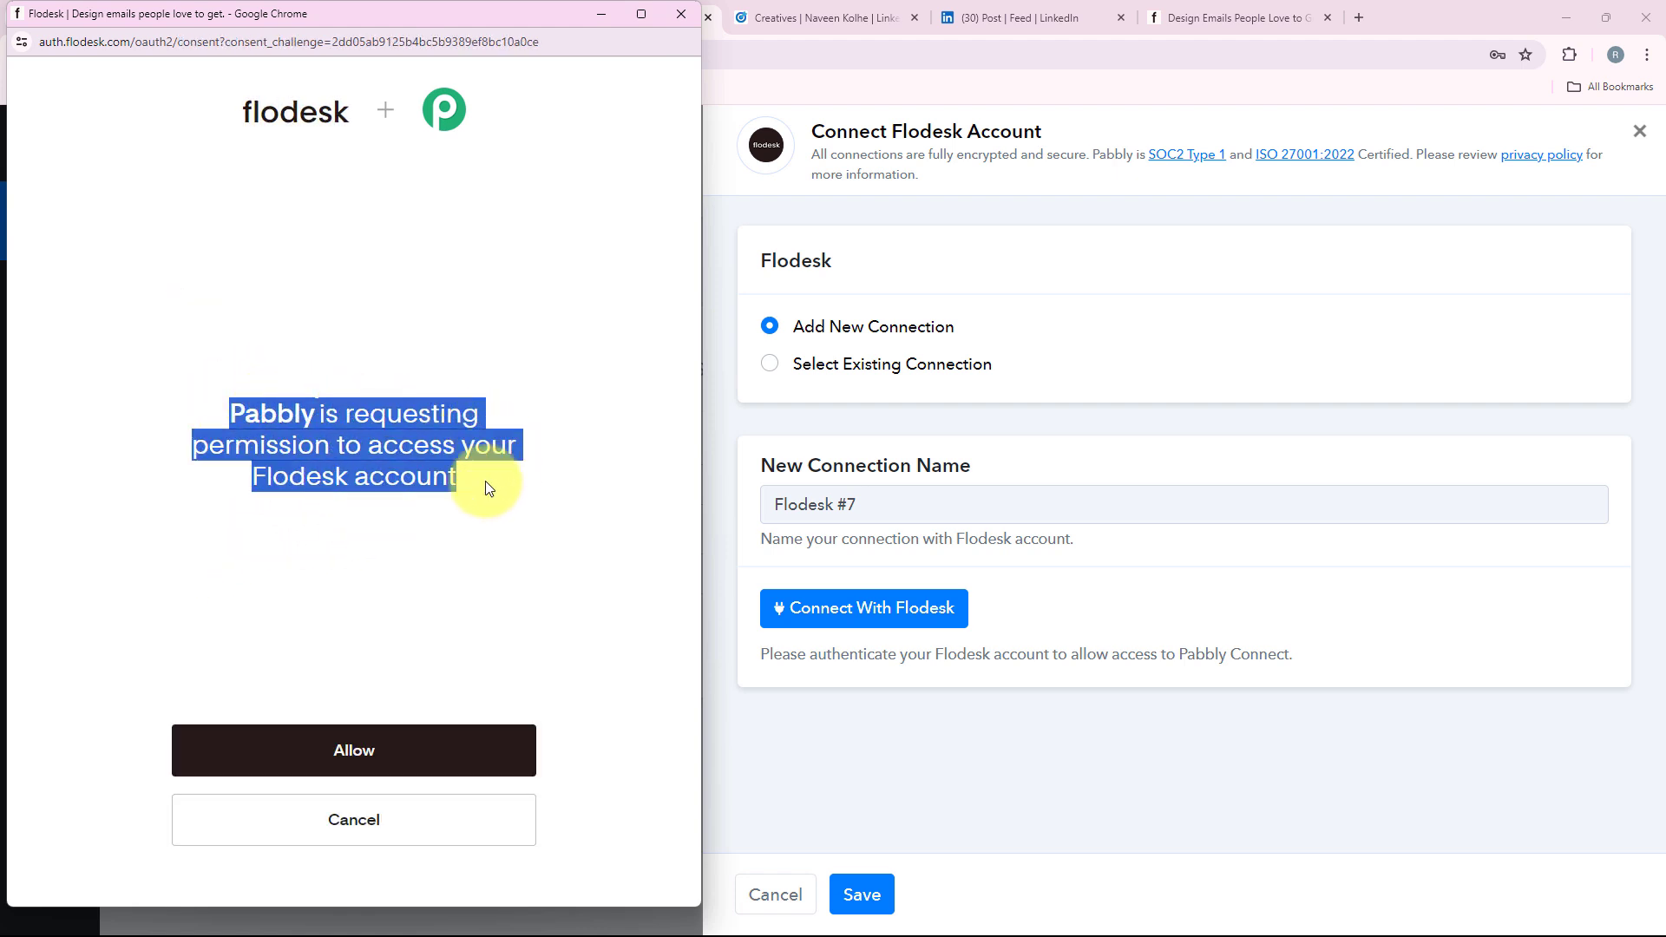
left_click(347, 564)
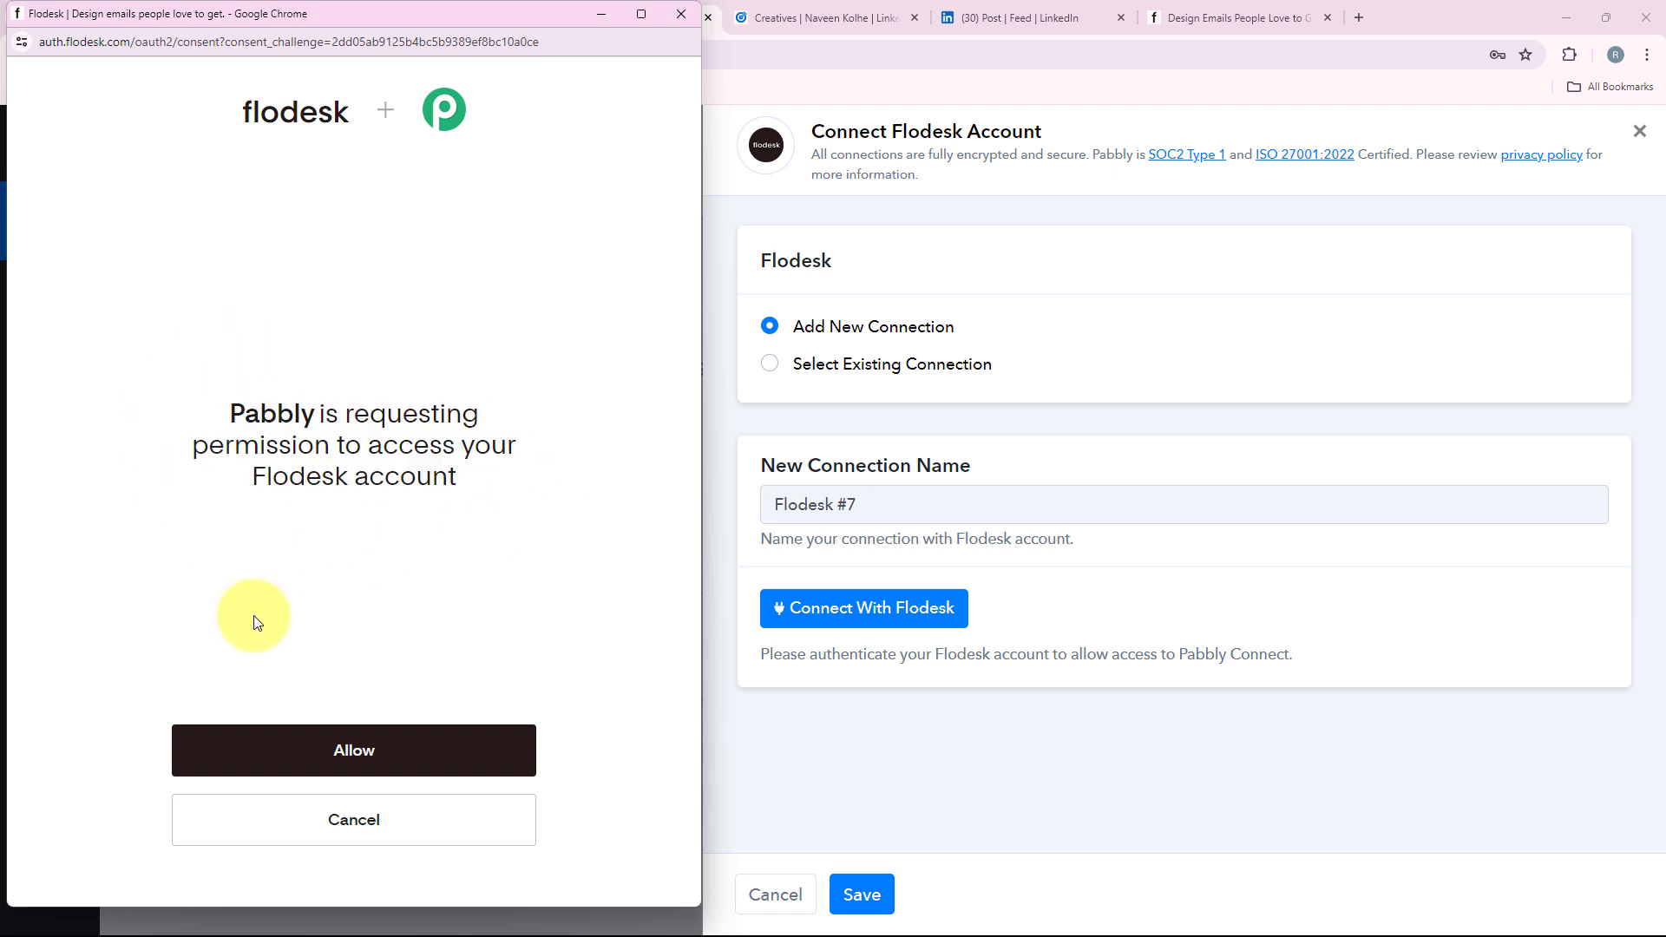
Allow Pabbly to access the Flodesk account.
left_click(348, 769)
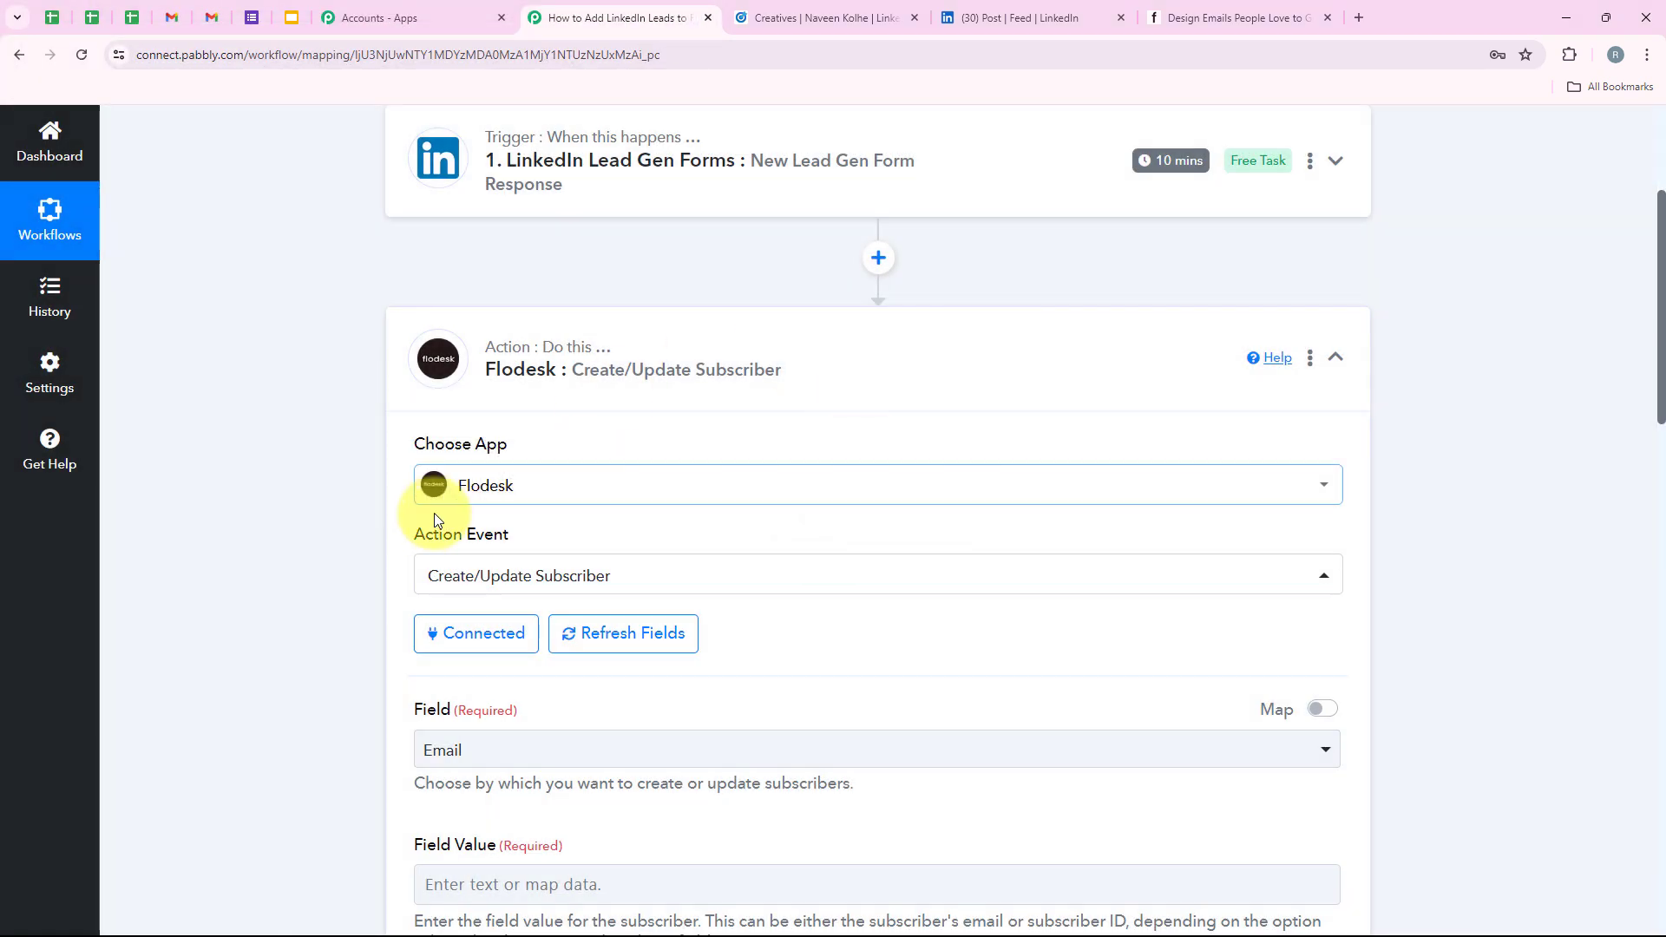
scroll(410, 763, "down", 3)
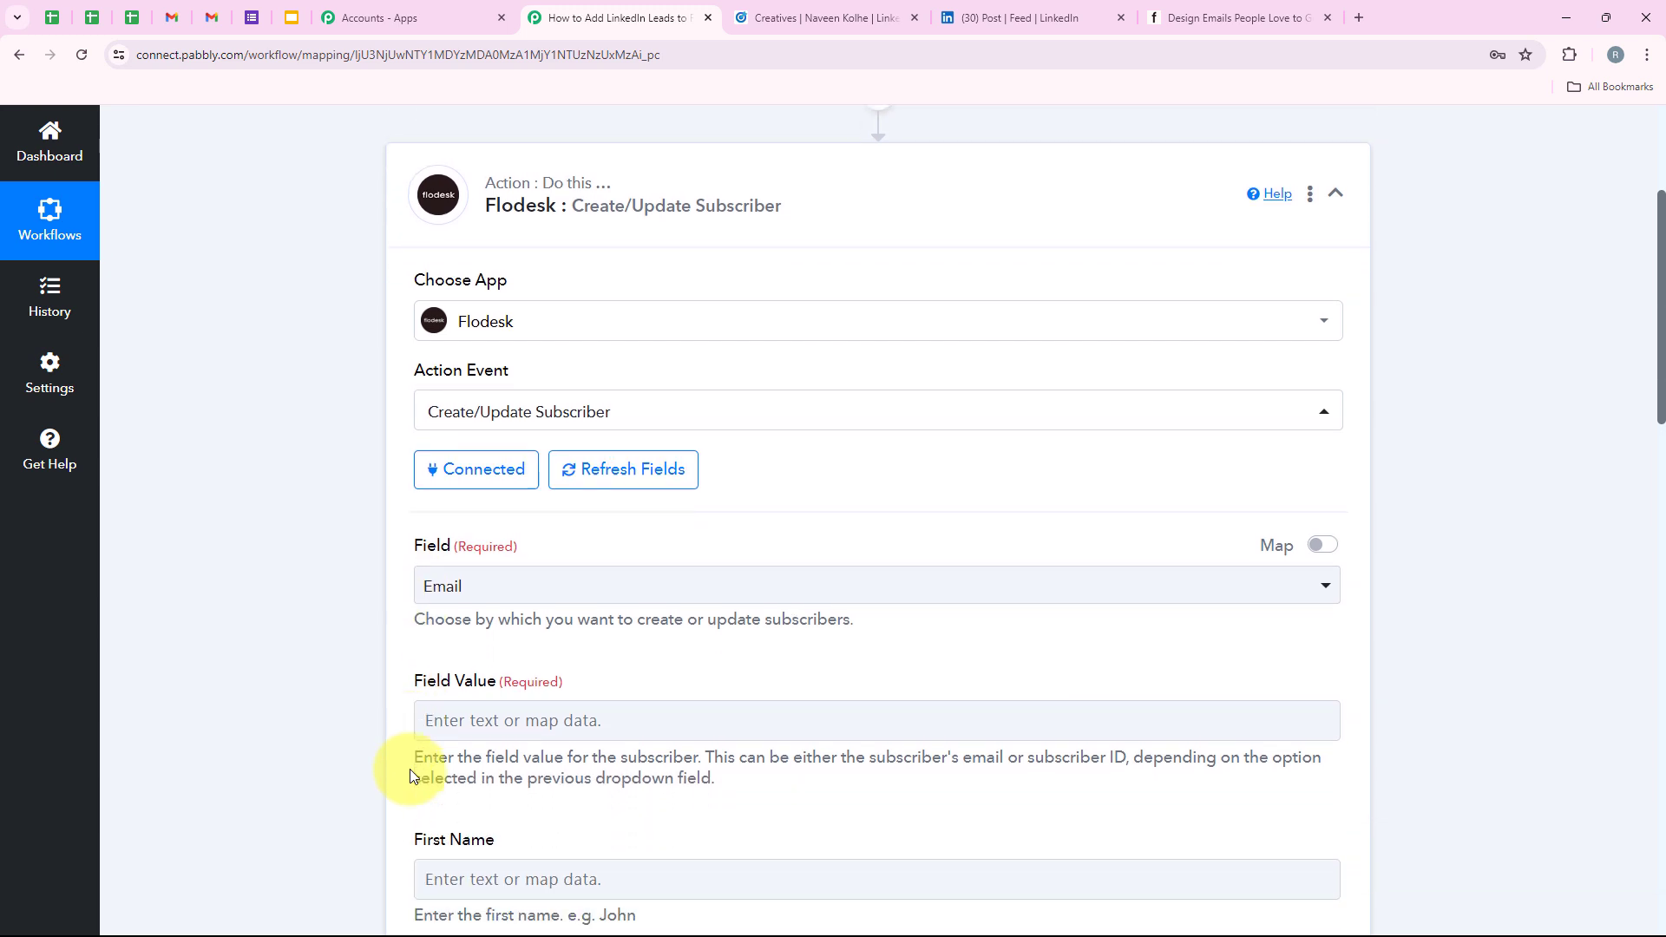
scroll(410, 769, "down", 1)
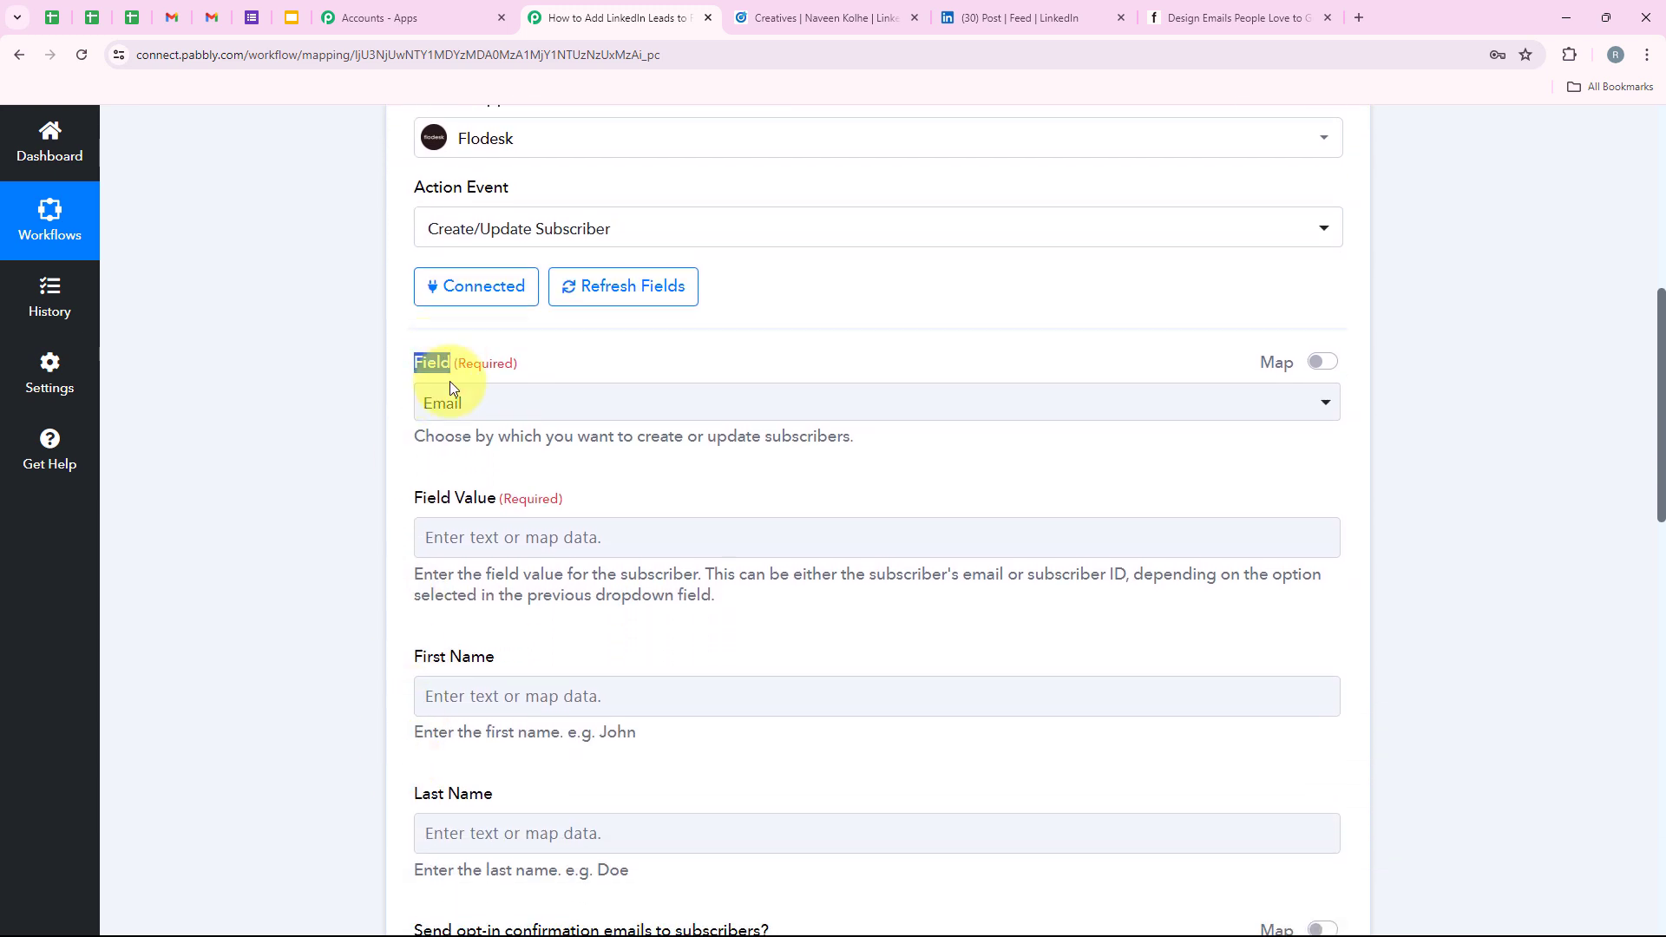
Keep Email as the subscriber lookup Field and open the data mapping list for Field Value.
left_click(423, 452)
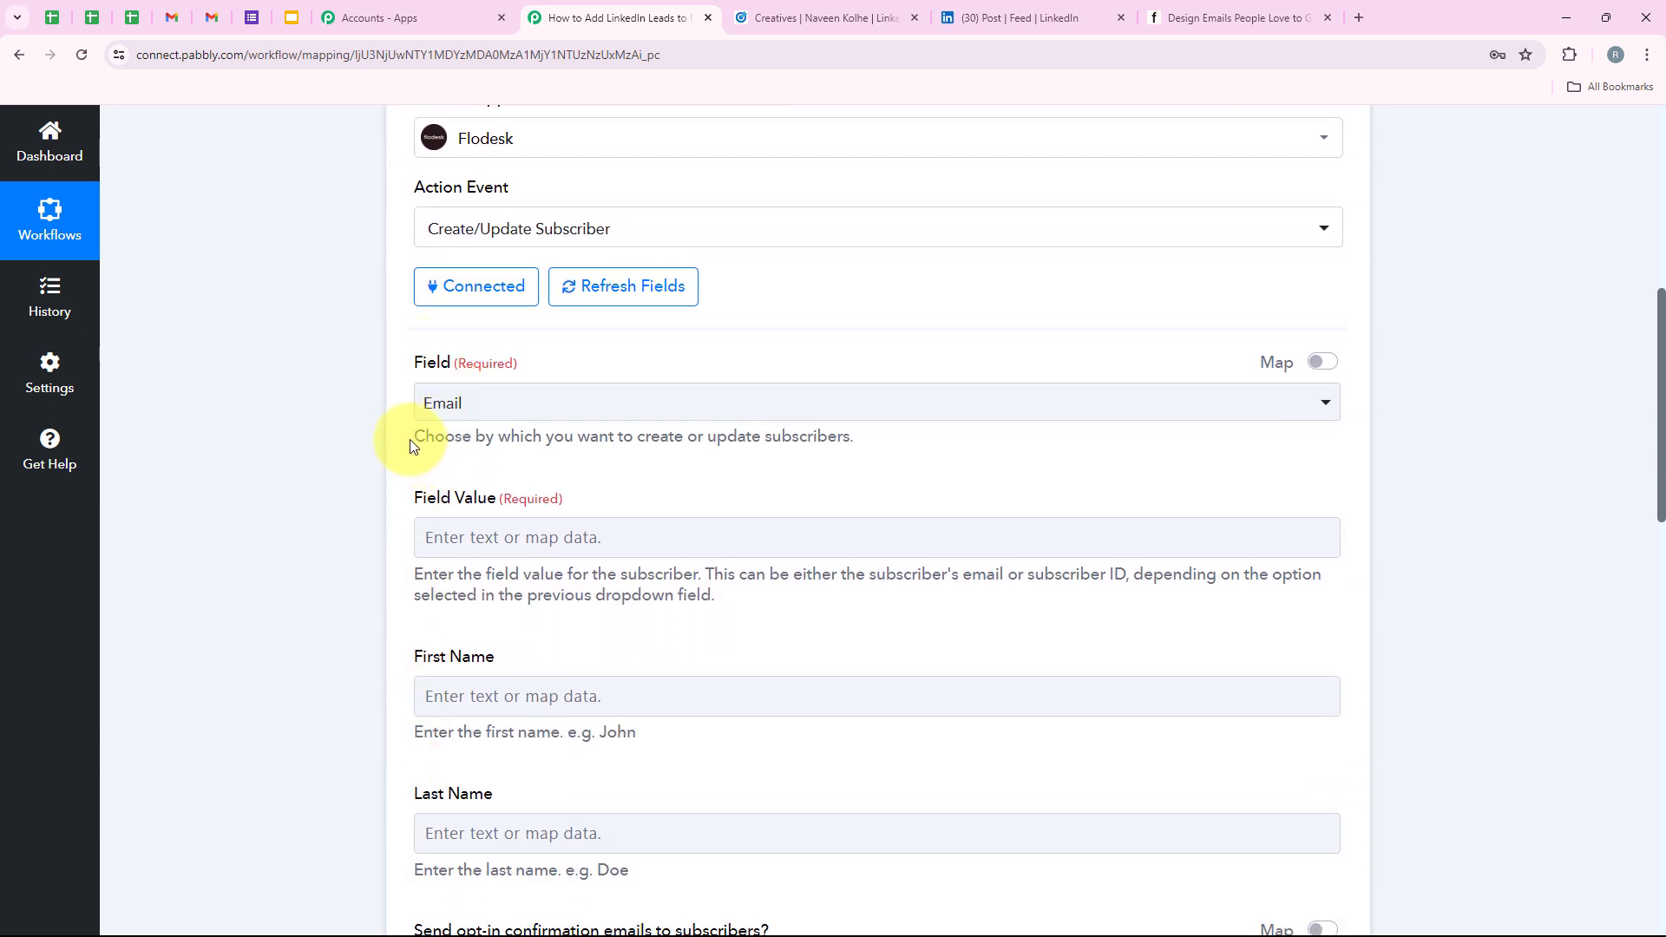
left_click_drag(410, 446, 866, 454)
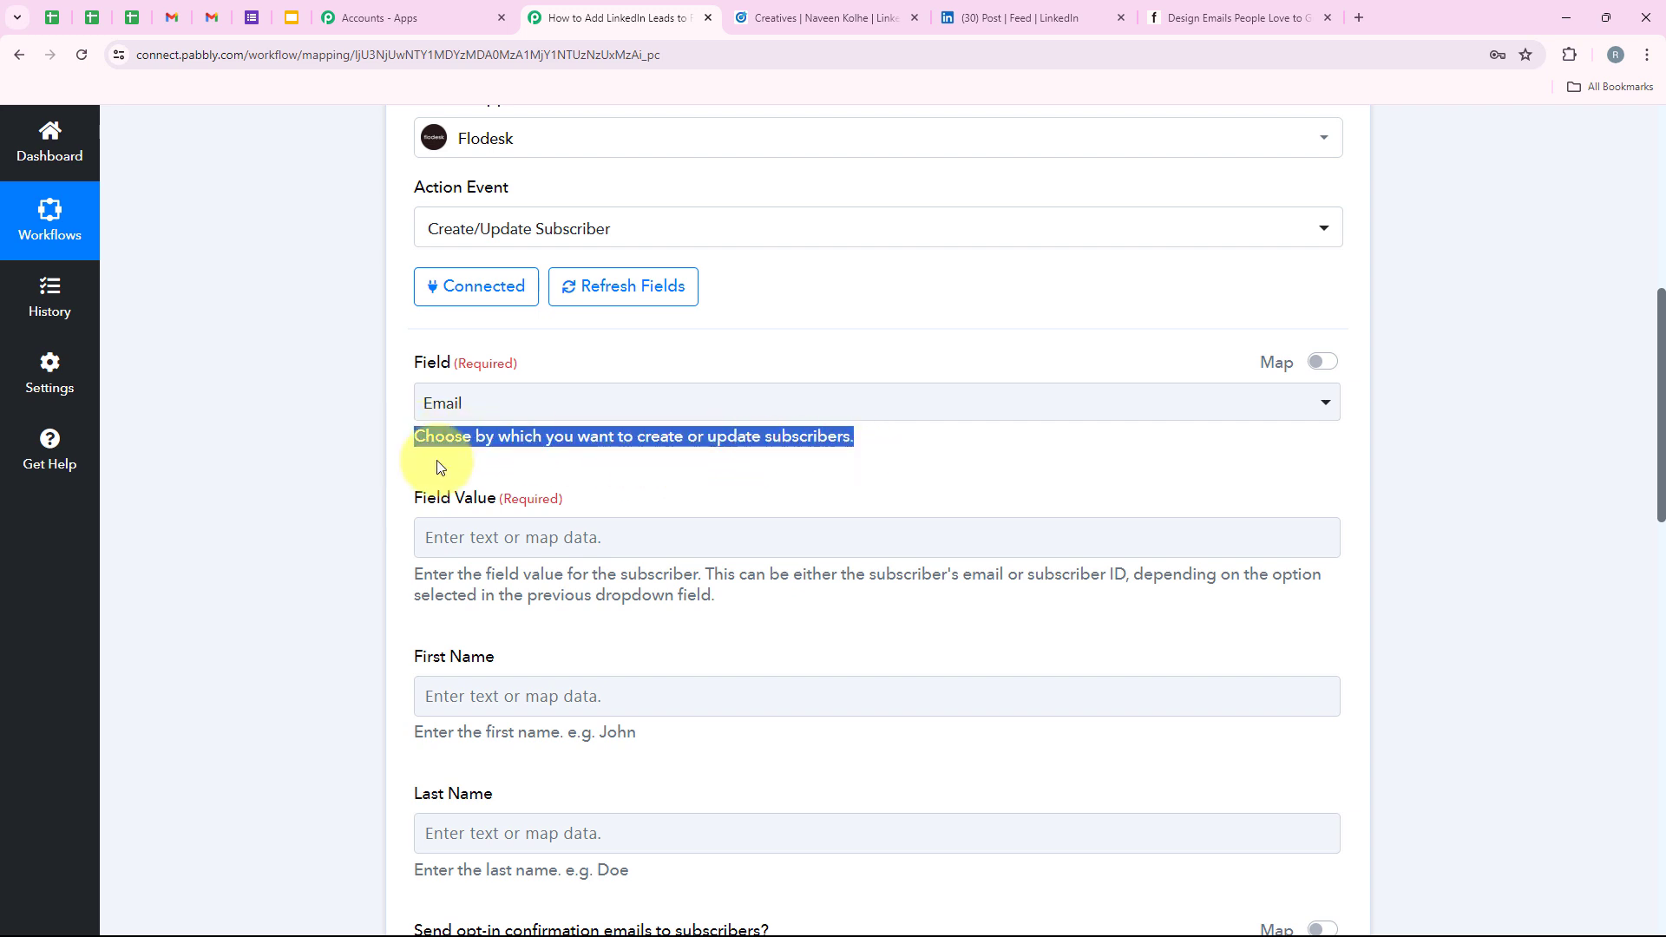
left_click(432, 420)
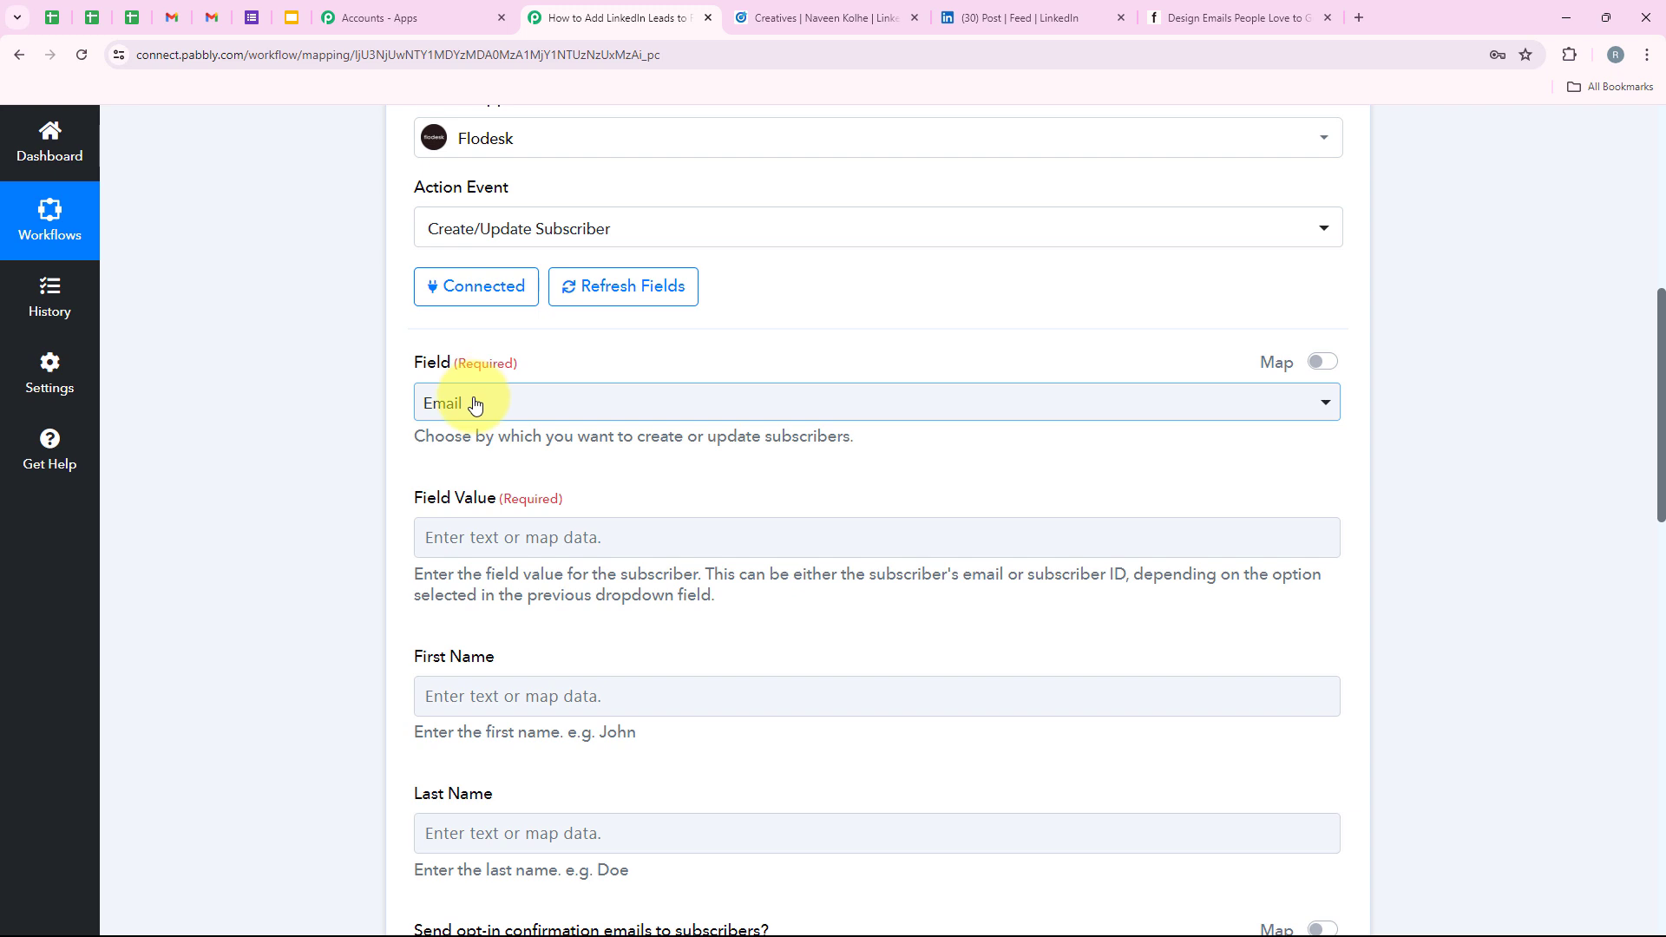
left_click(475, 405)
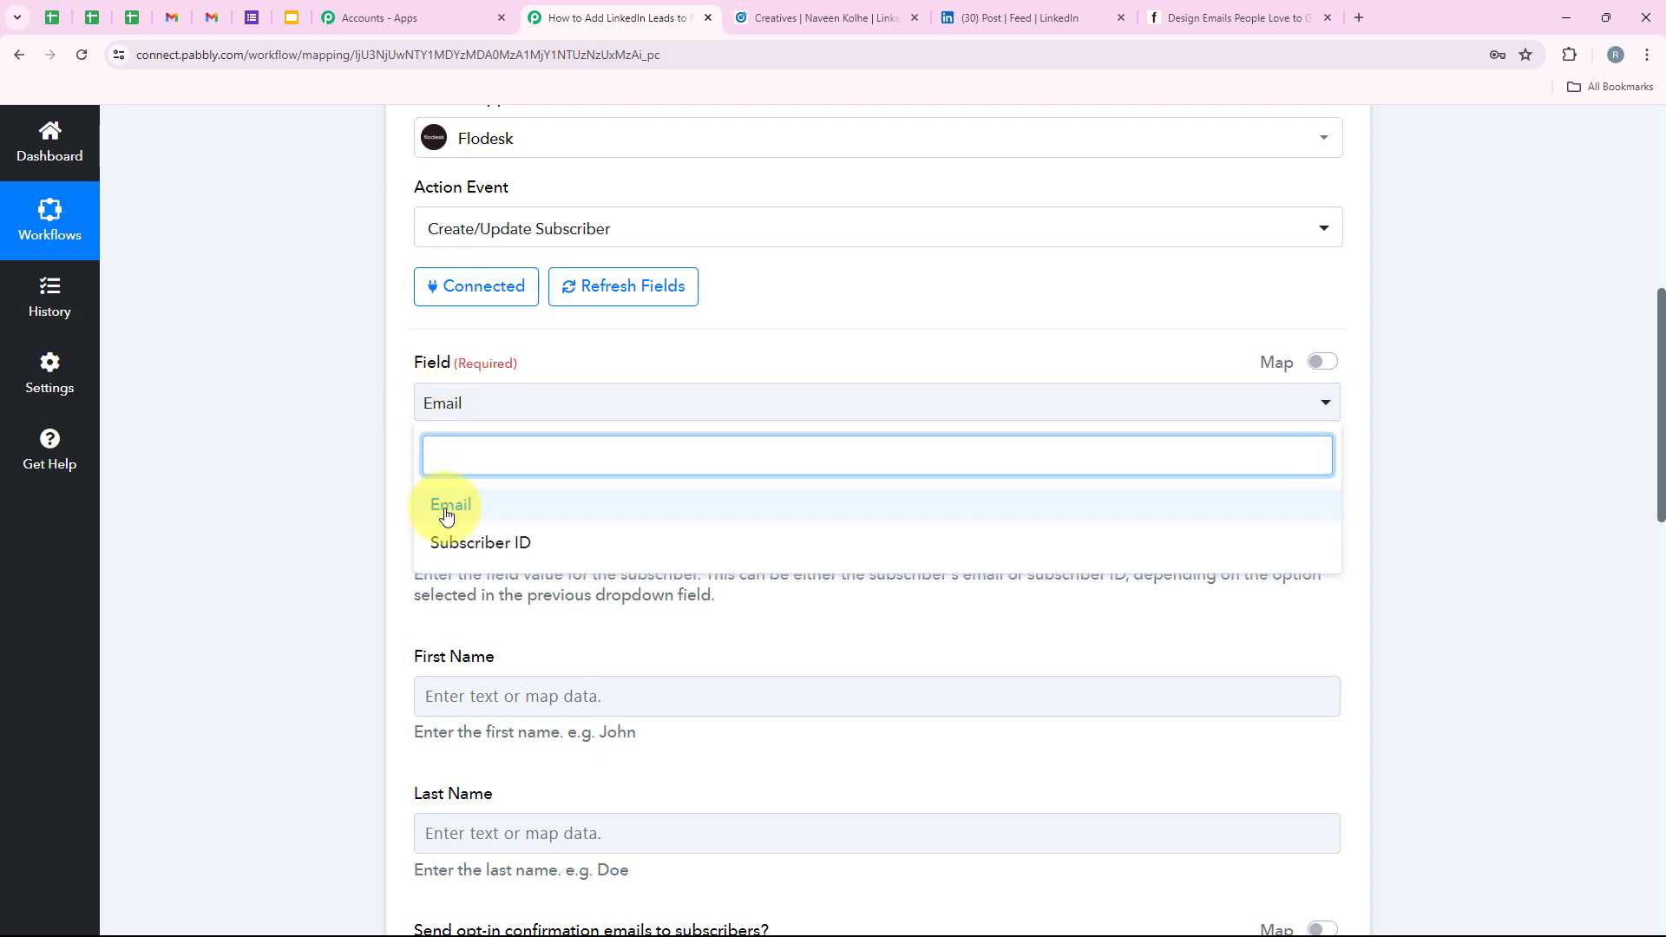
left_click(538, 505)
left_click_drag(396, 501, 495, 498)
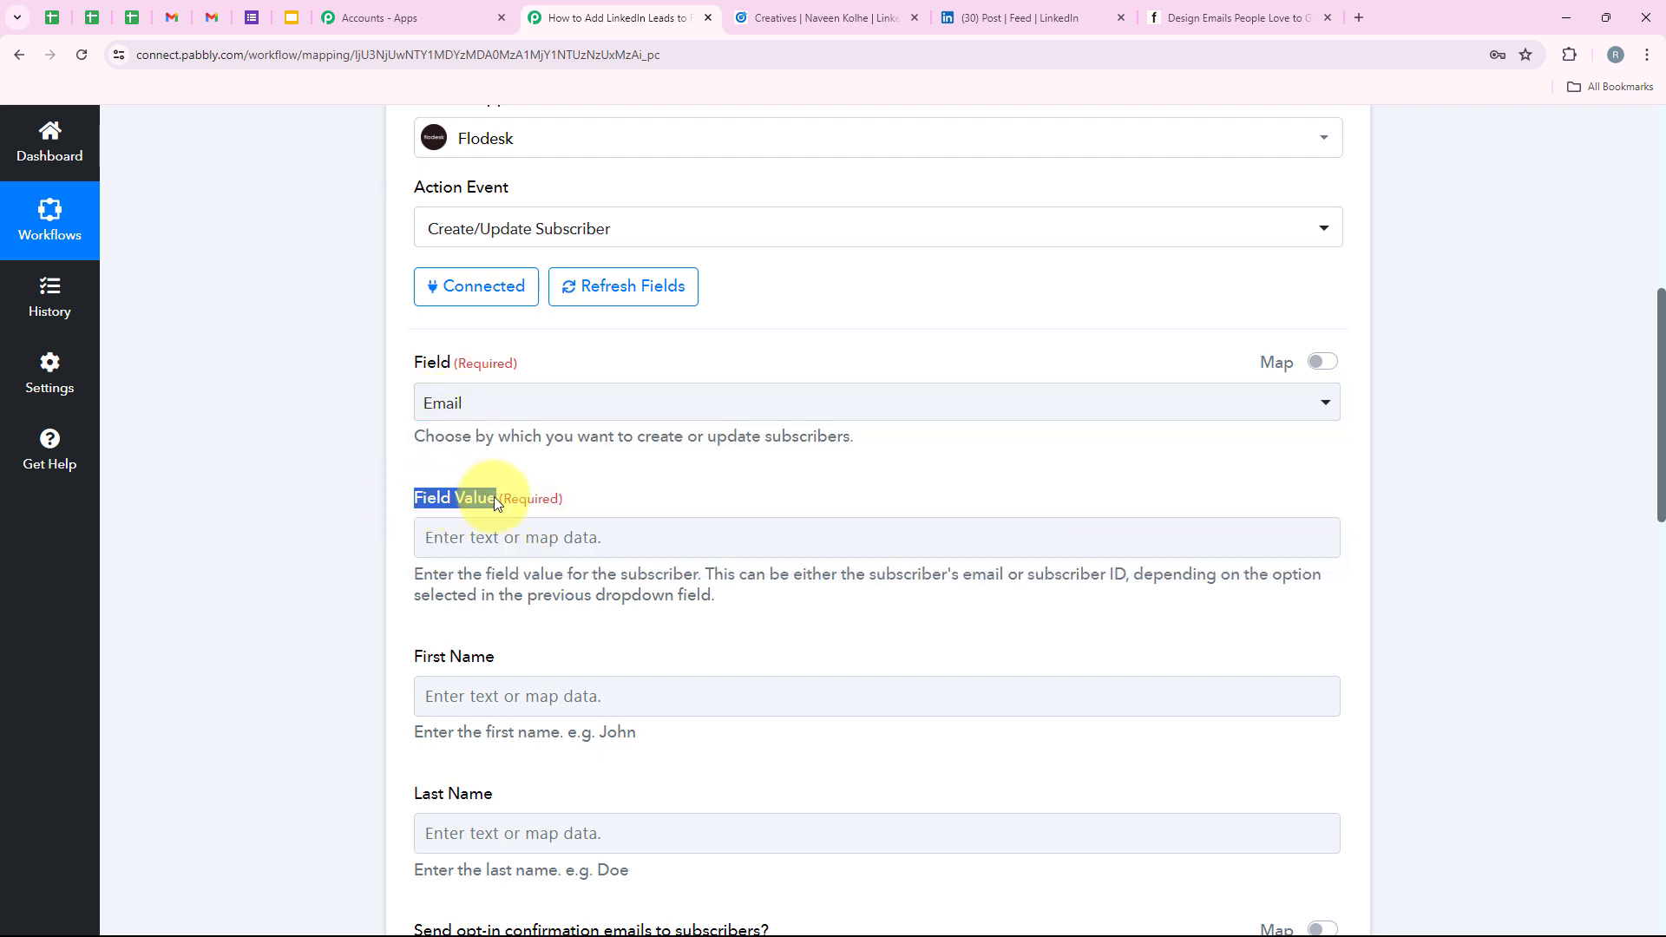
scroll(563, 554, "down", 1)
left_click(513, 446)
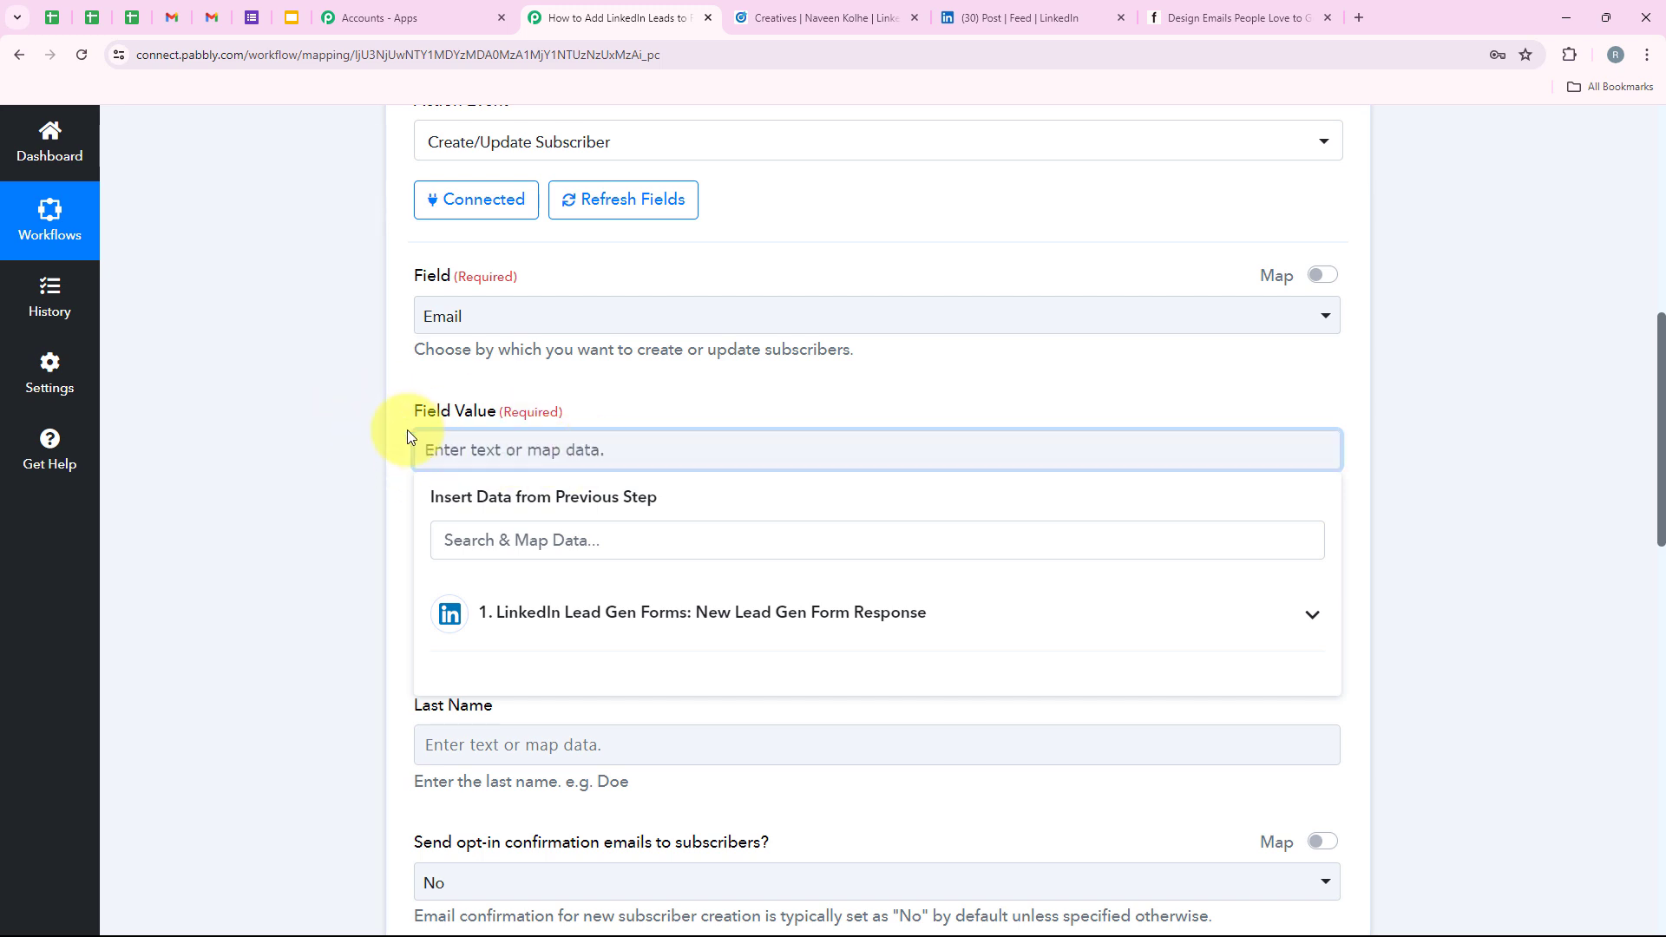
Browse the Field Value mapping list and the LinkedIn trigger's available fields.
left_click(398, 475)
left_click(431, 450)
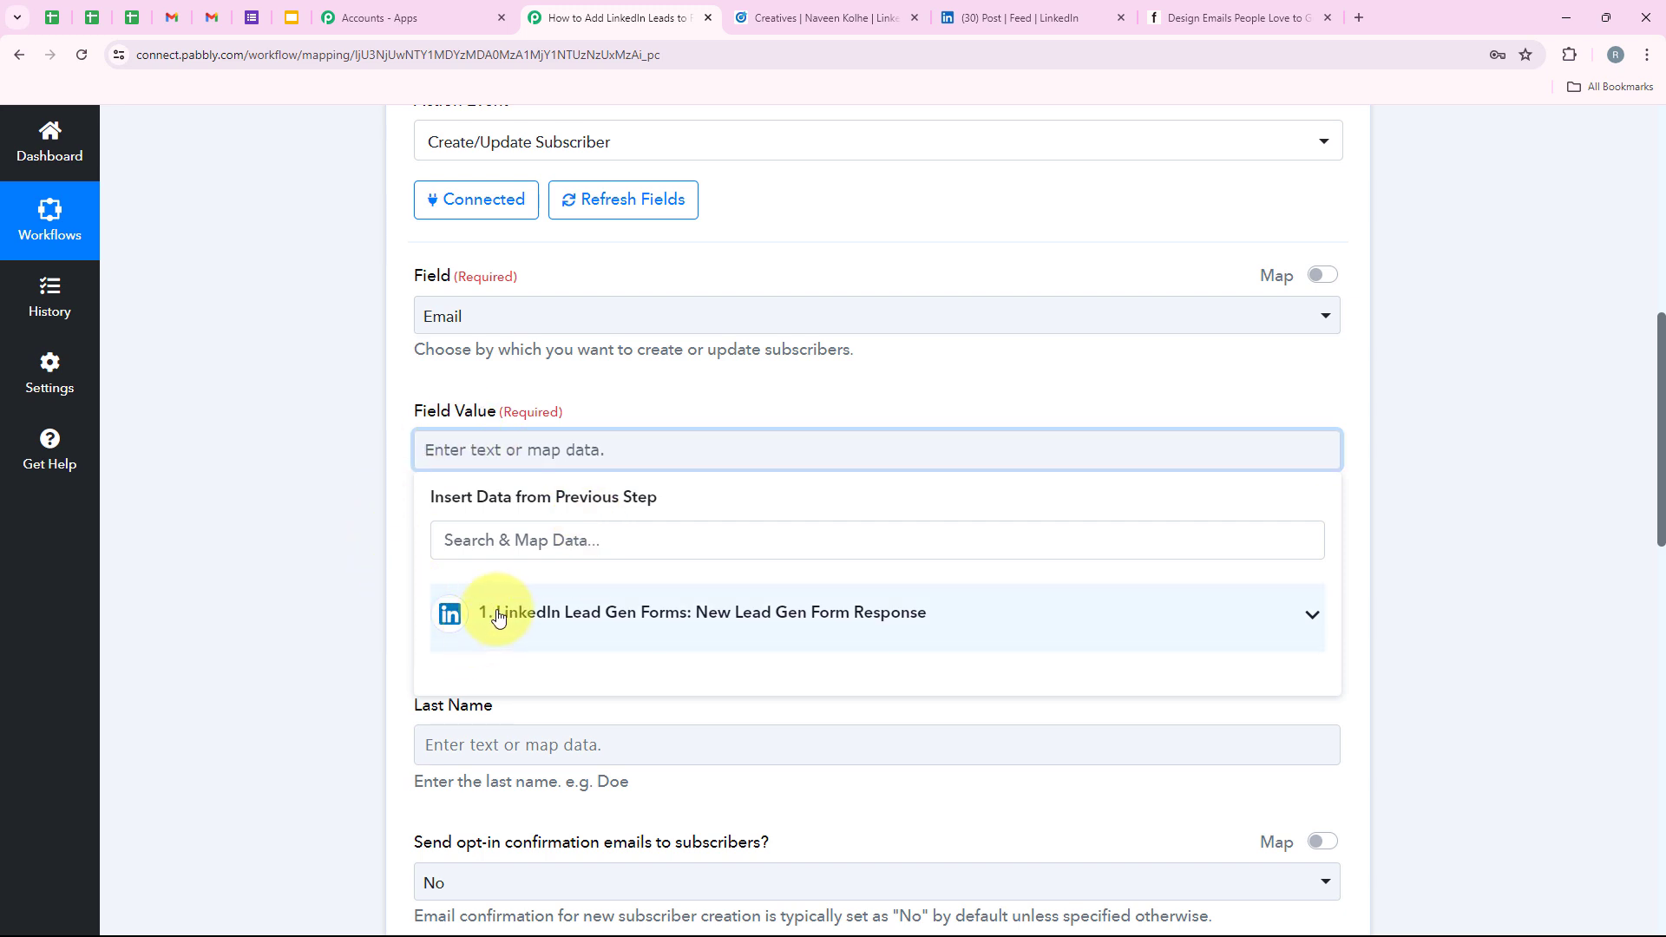
left_click(673, 612)
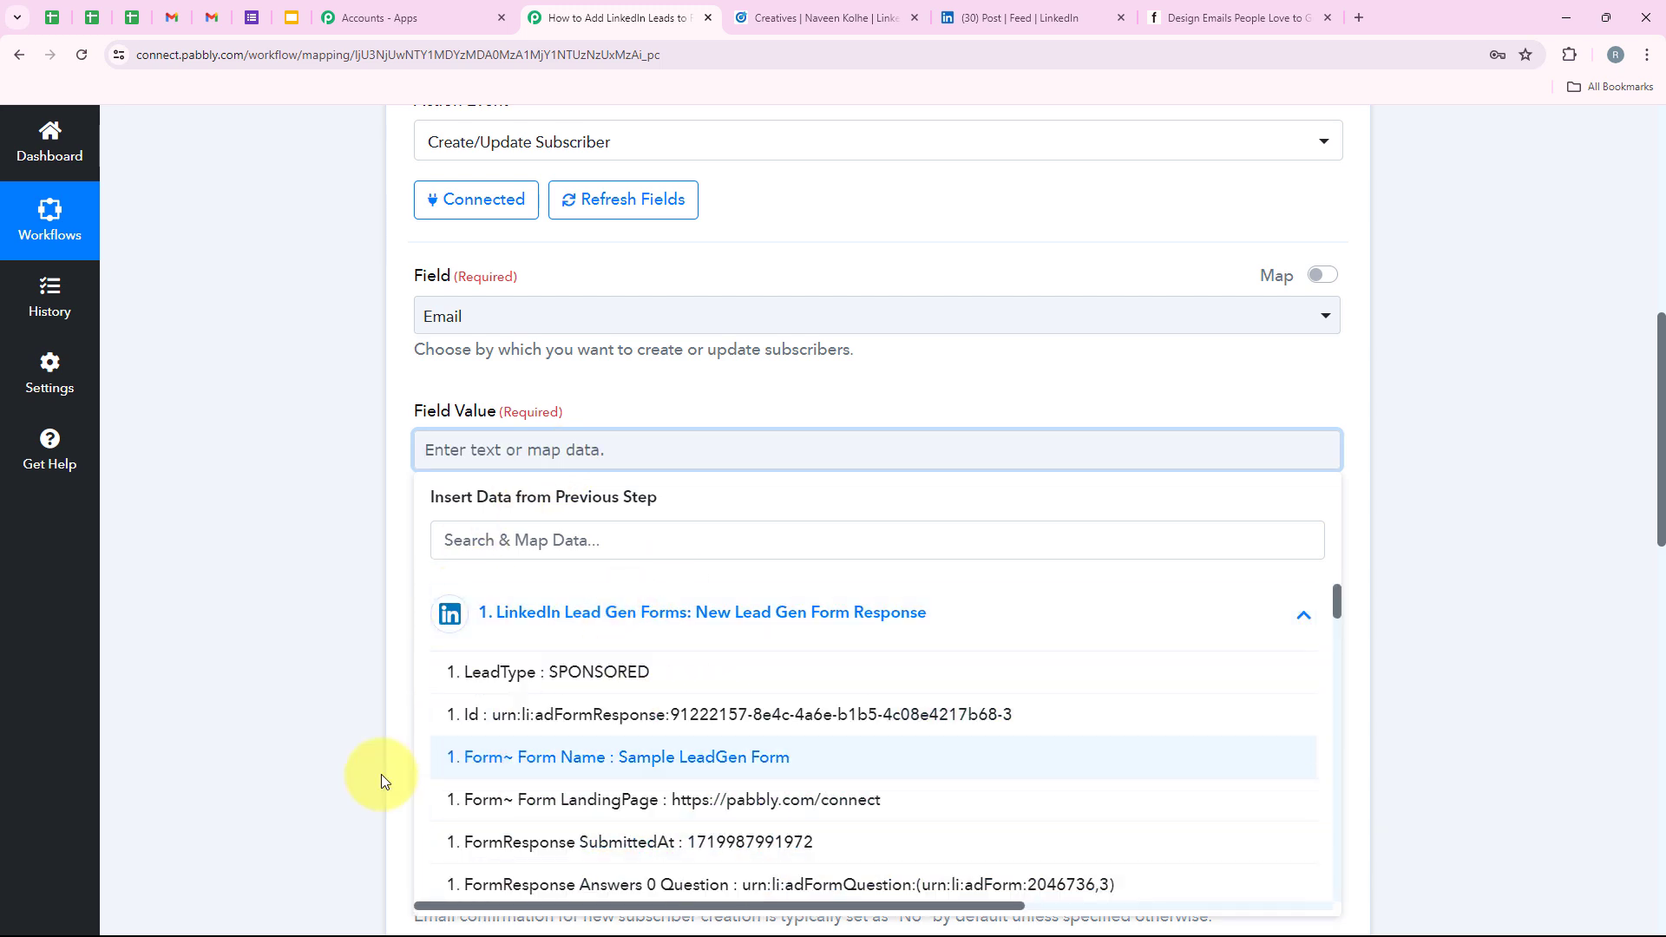
left_click(274, 662)
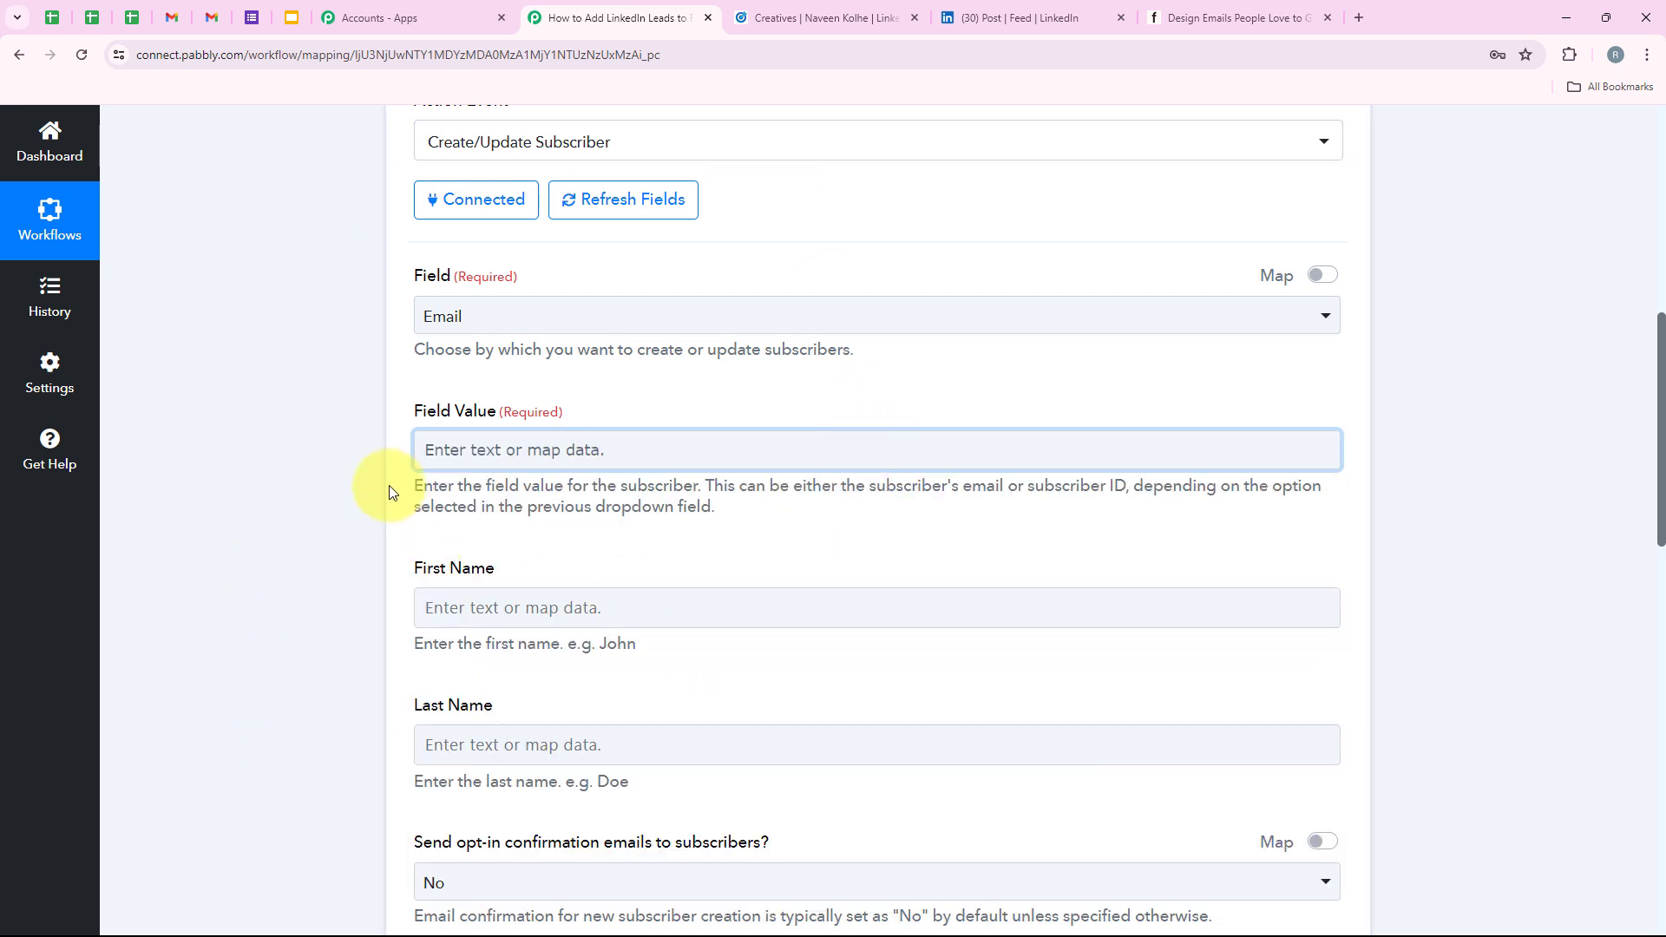
left_click(494, 453)
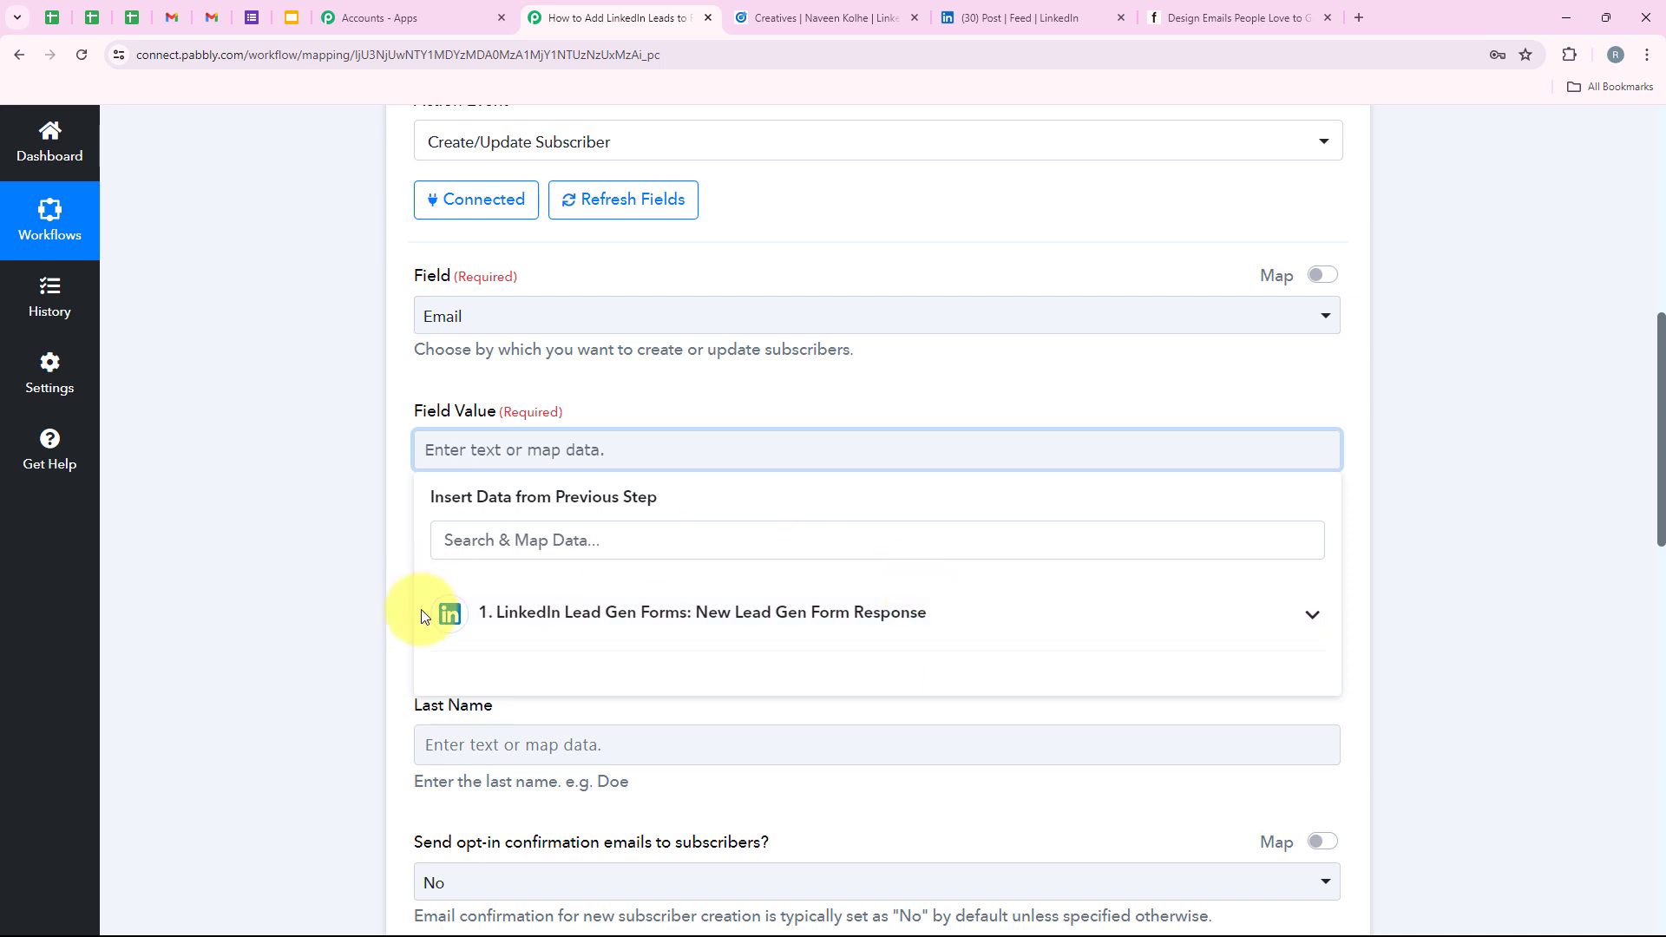
left_click(308, 576)
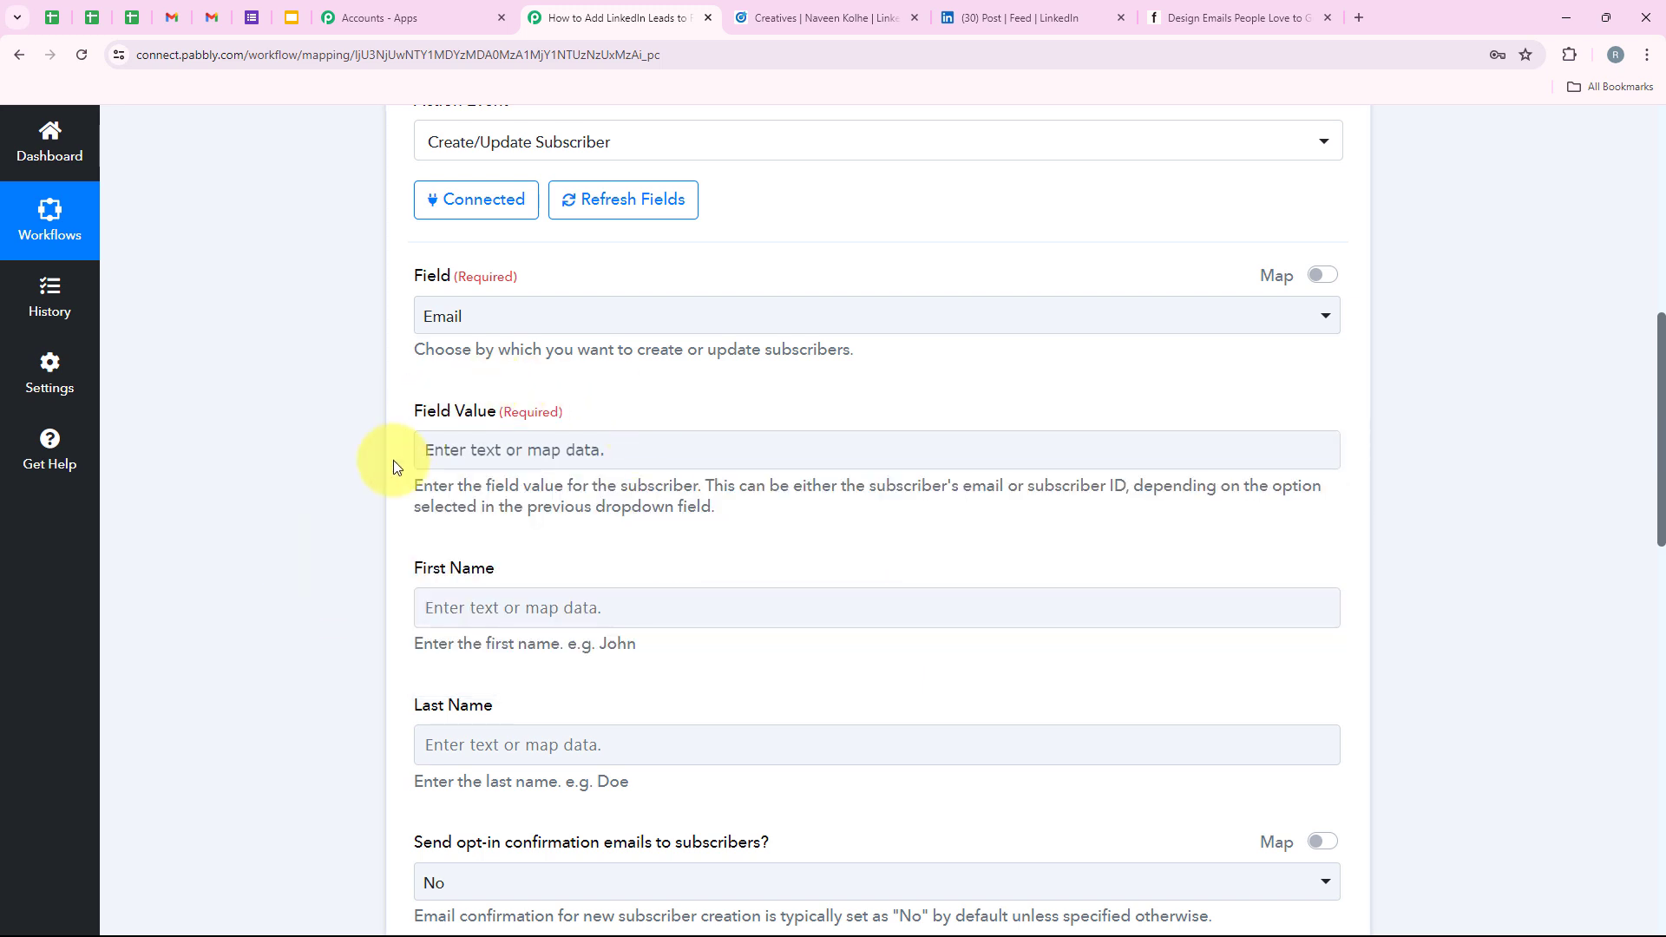
left_click(516, 445)
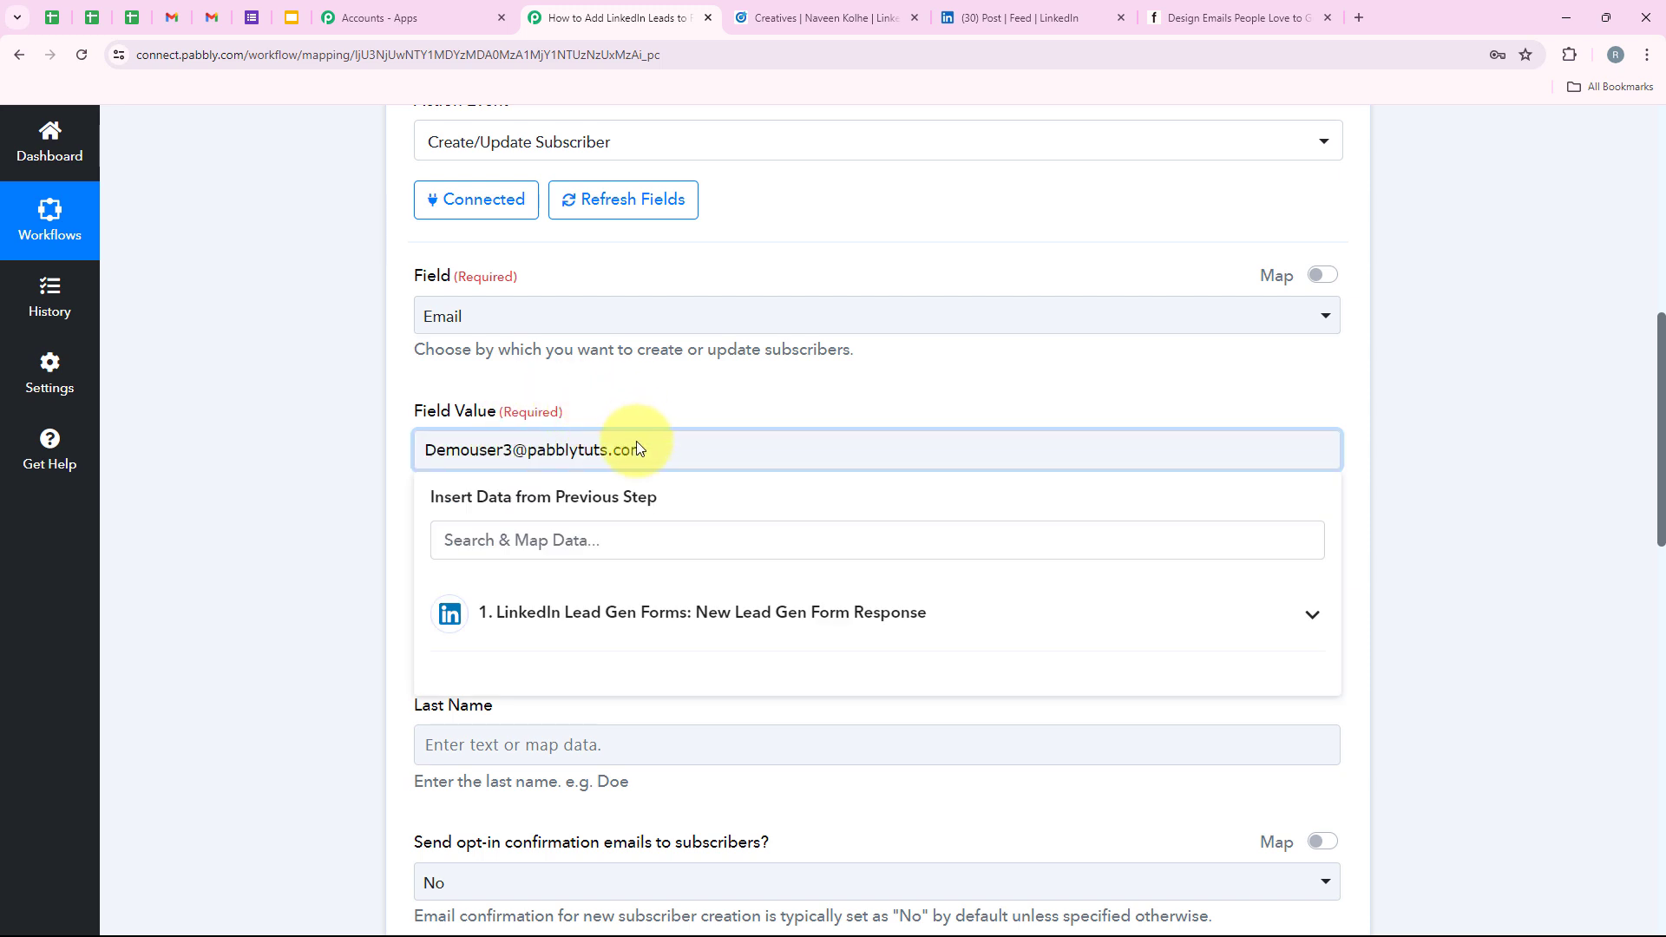
left_click(375, 455)
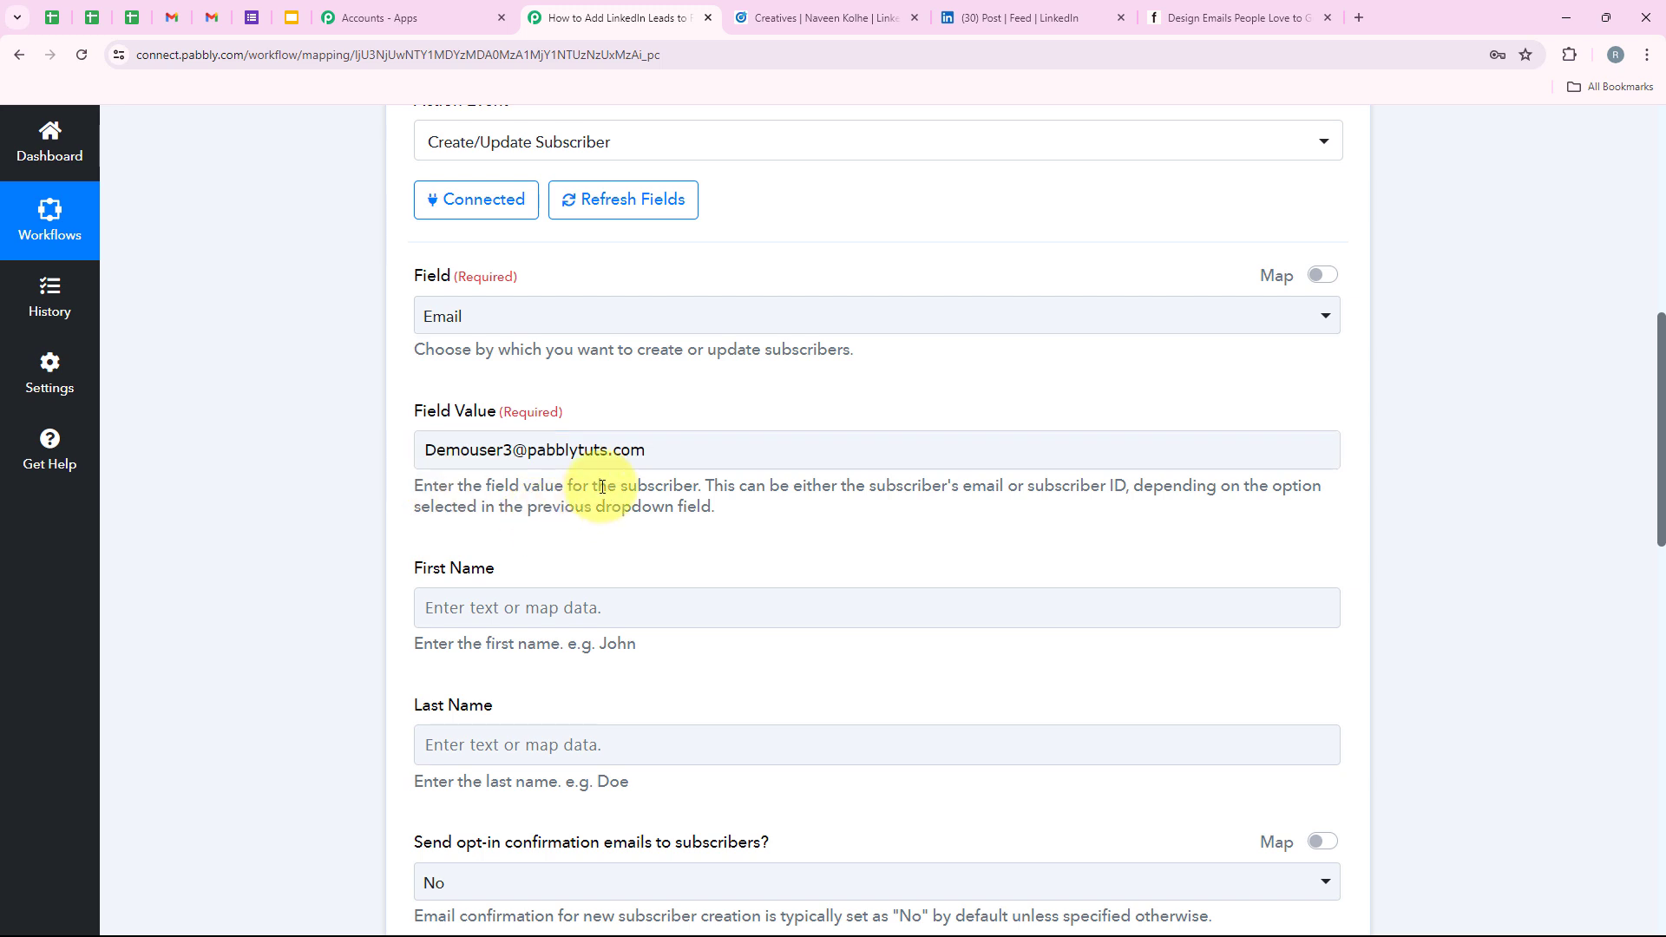
Replace the typed email in Field Value with the LinkedIn Question Answers Email Address.
left_click_drag(651, 450, 420, 500)
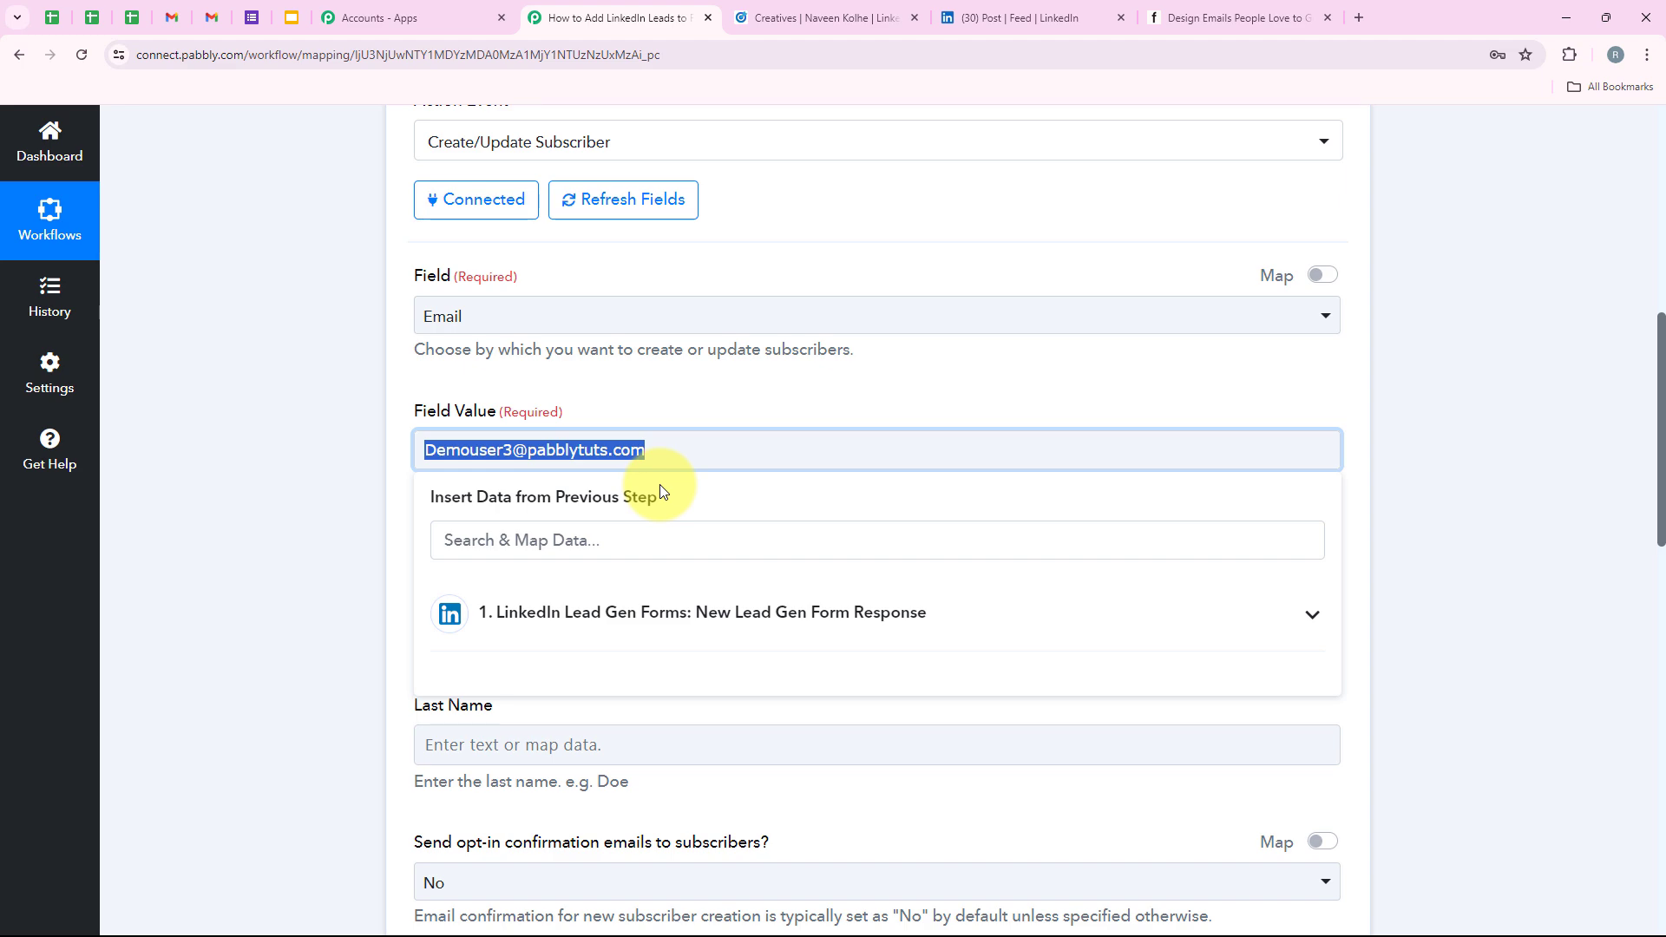
key("BackSpace")
left_click(664, 612)
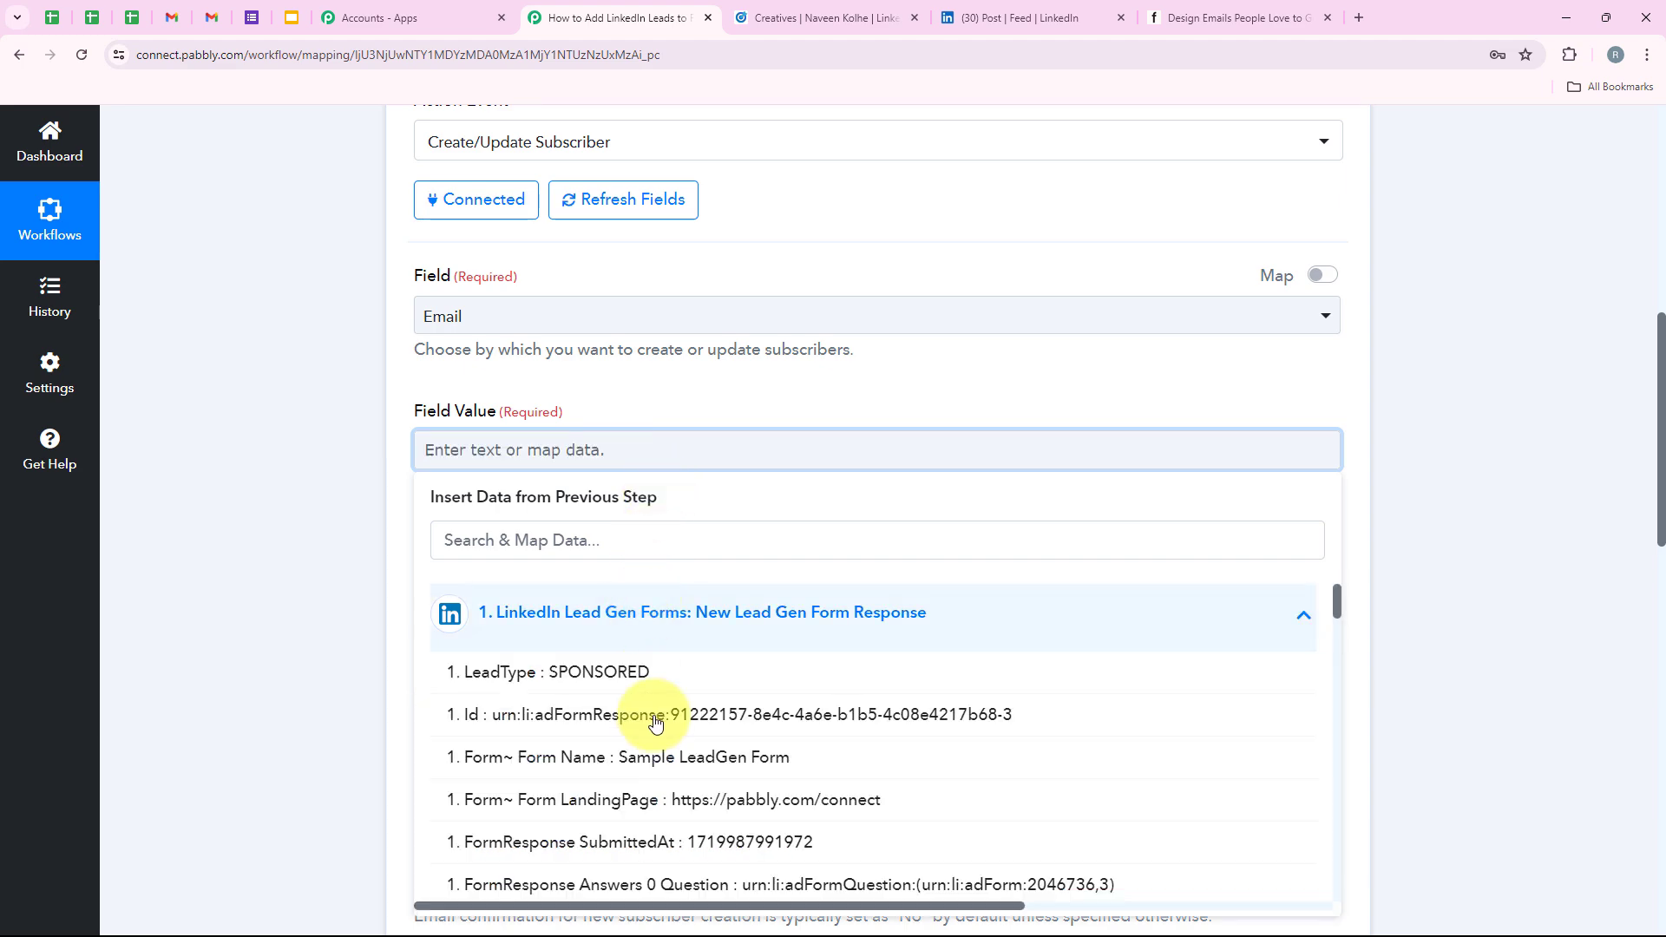
scroll(655, 727, "down", 3)
scroll(655, 727, "down", 4)
scroll(655, 727, "up", 2)
scroll(655, 727, "down", 2)
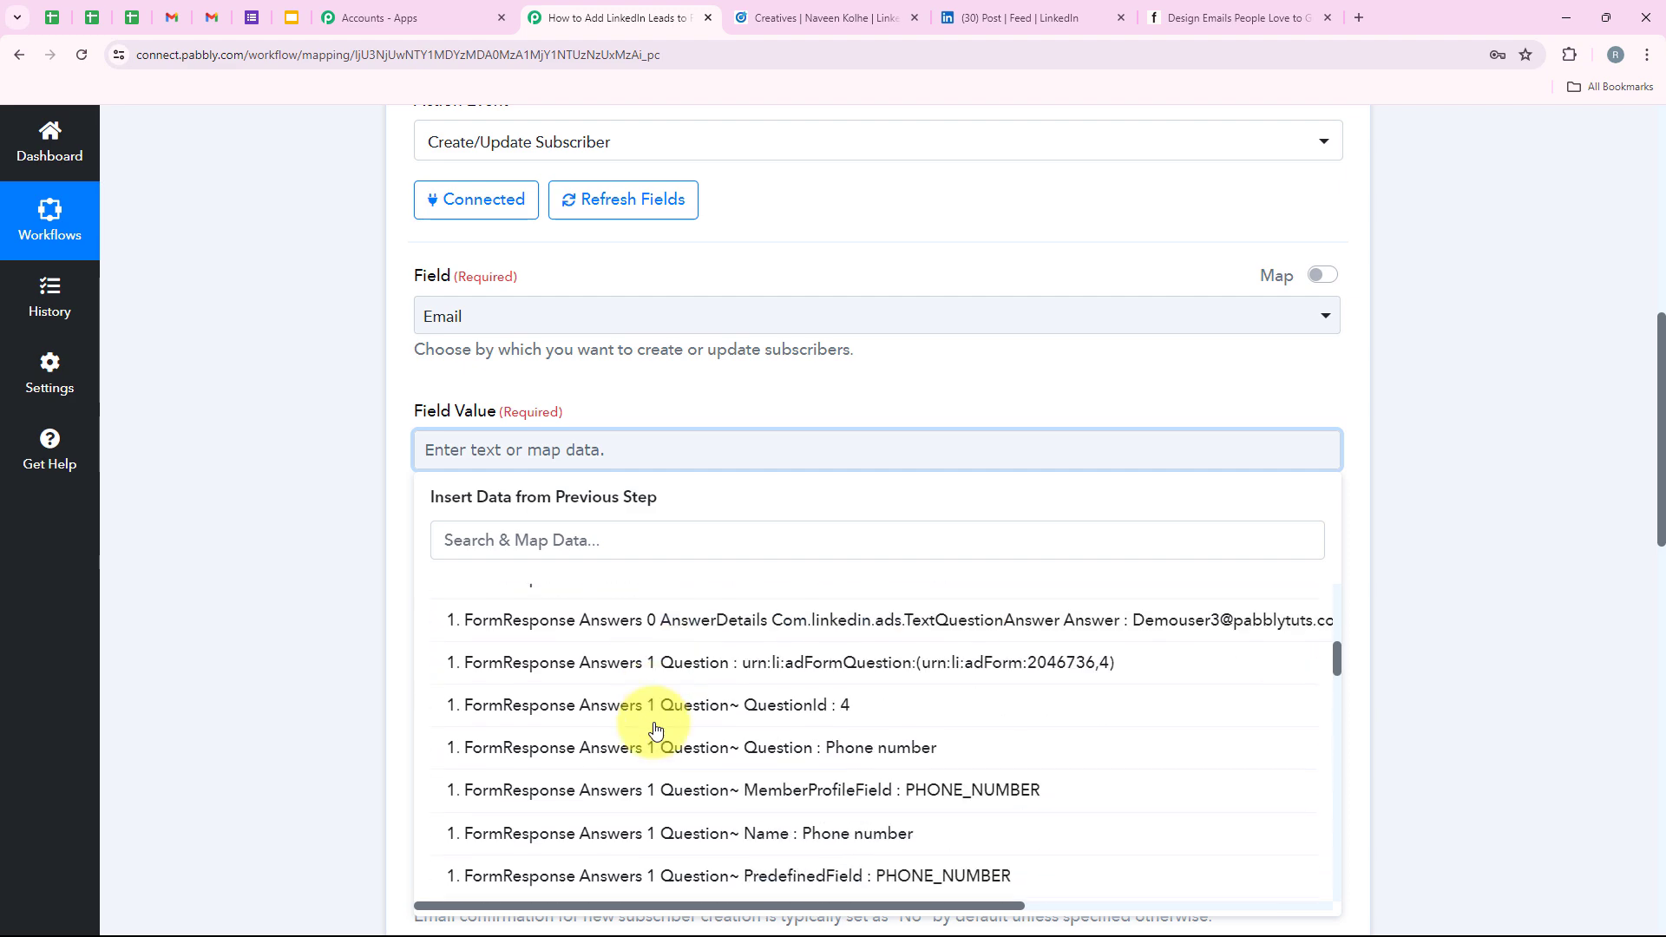
scroll(655, 727, "up", 1)
scroll(655, 729, "down", 10)
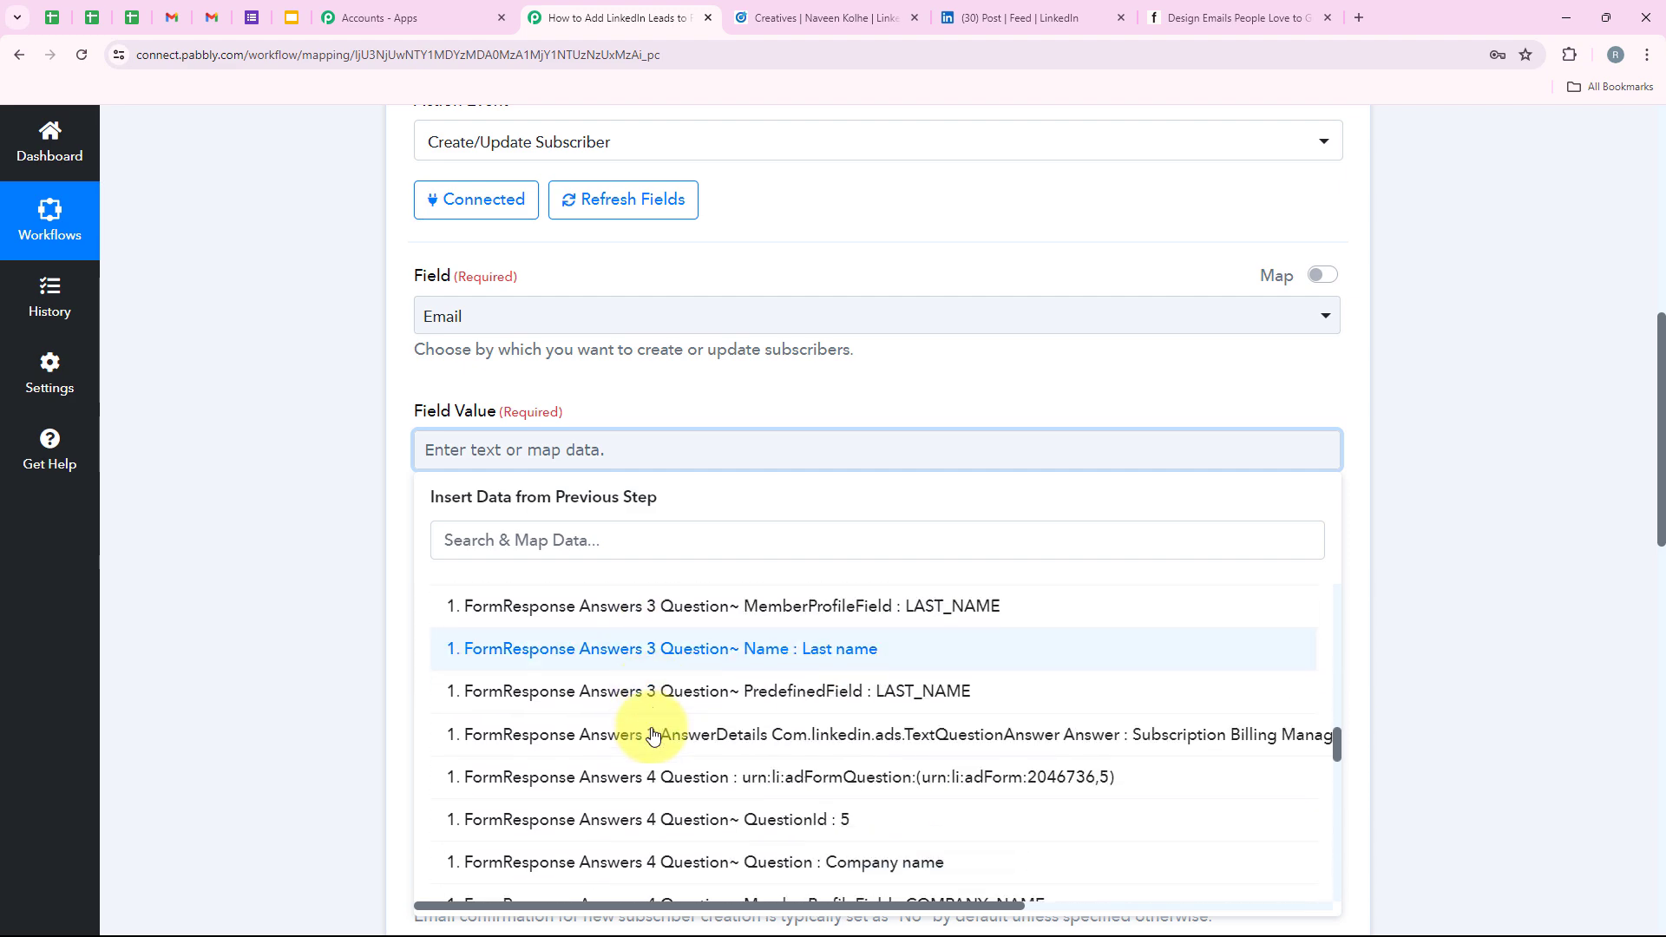
scroll(652, 733, "down", 5)
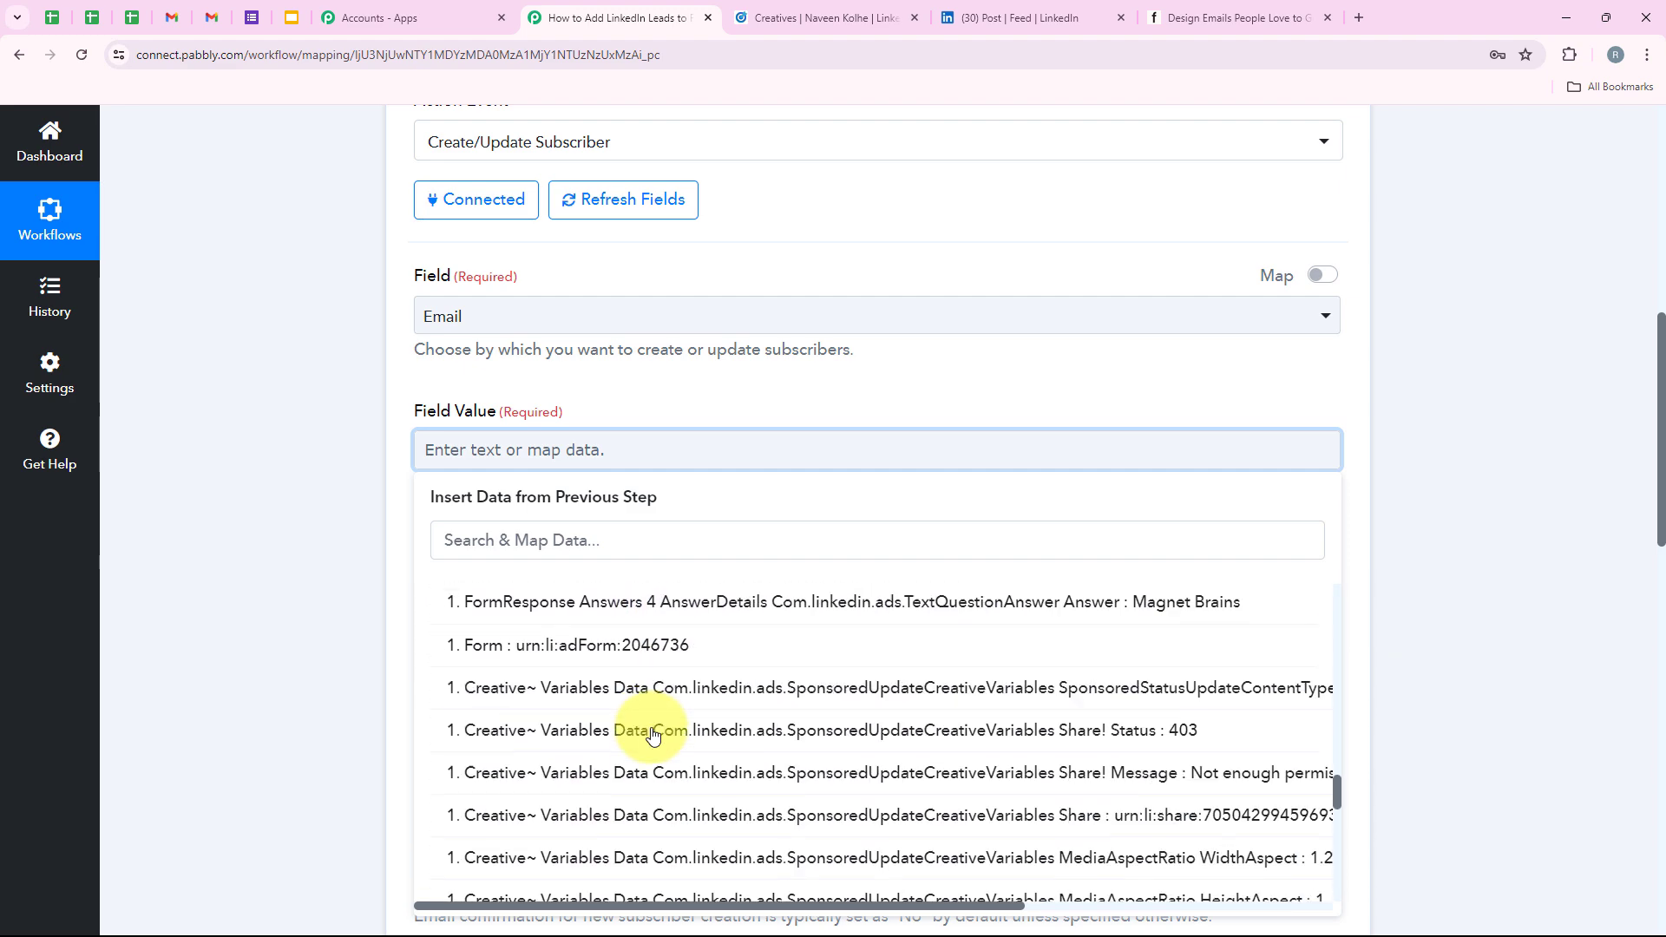
left_click(464, 529)
type("email")
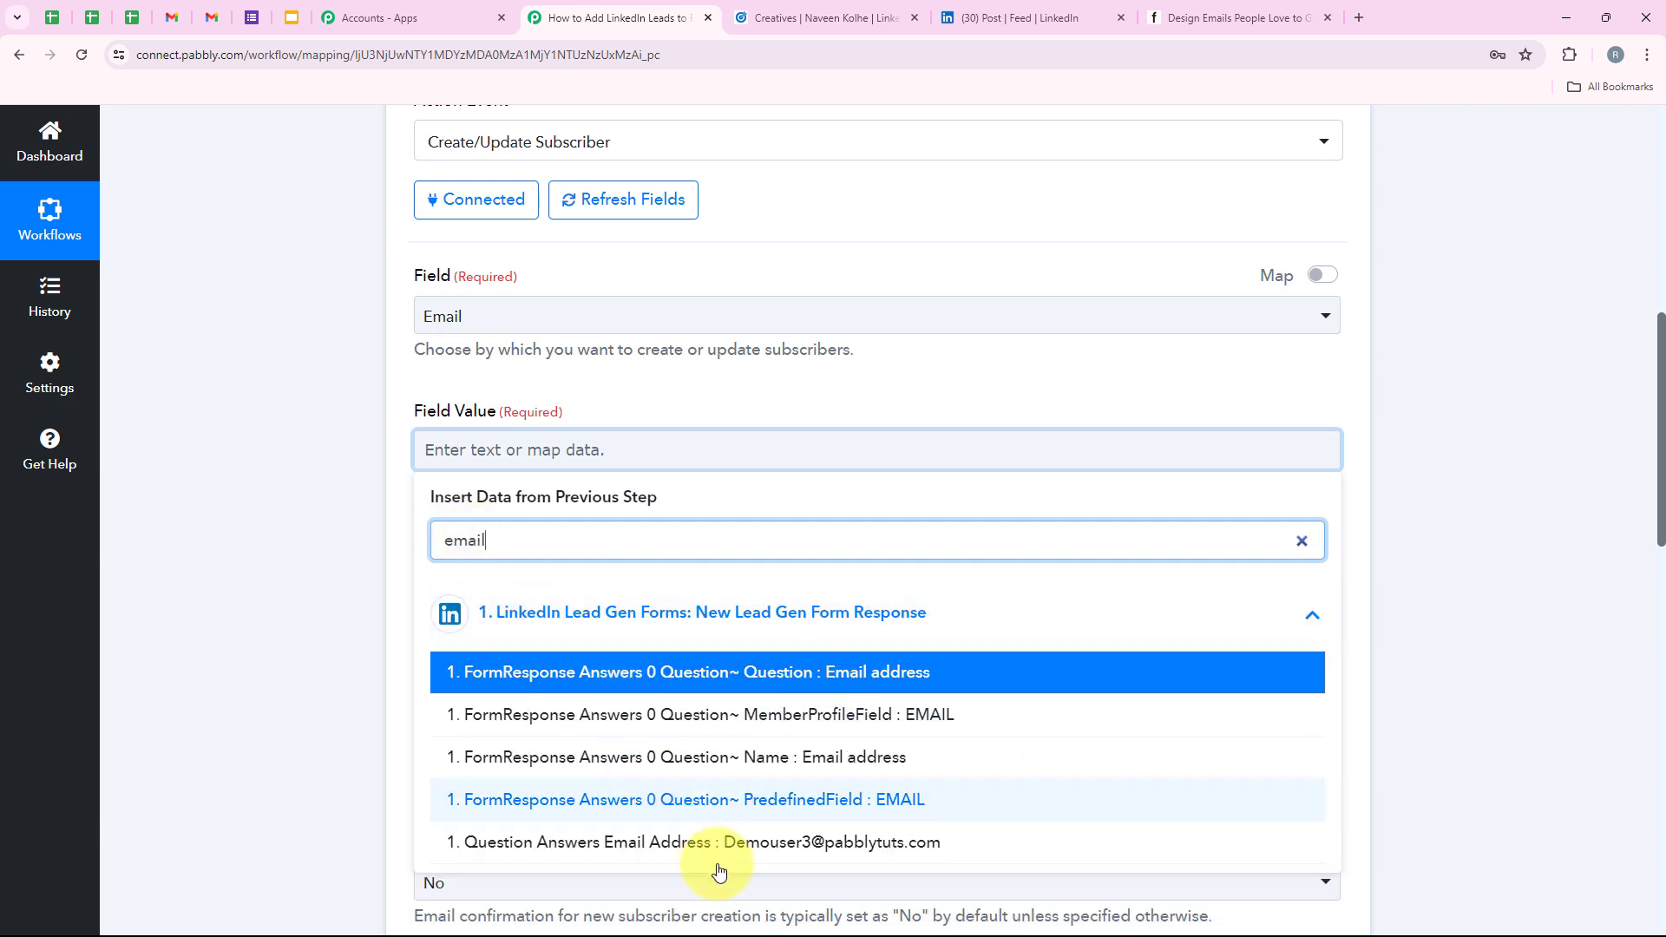
left_click(688, 849)
left_click(351, 631)
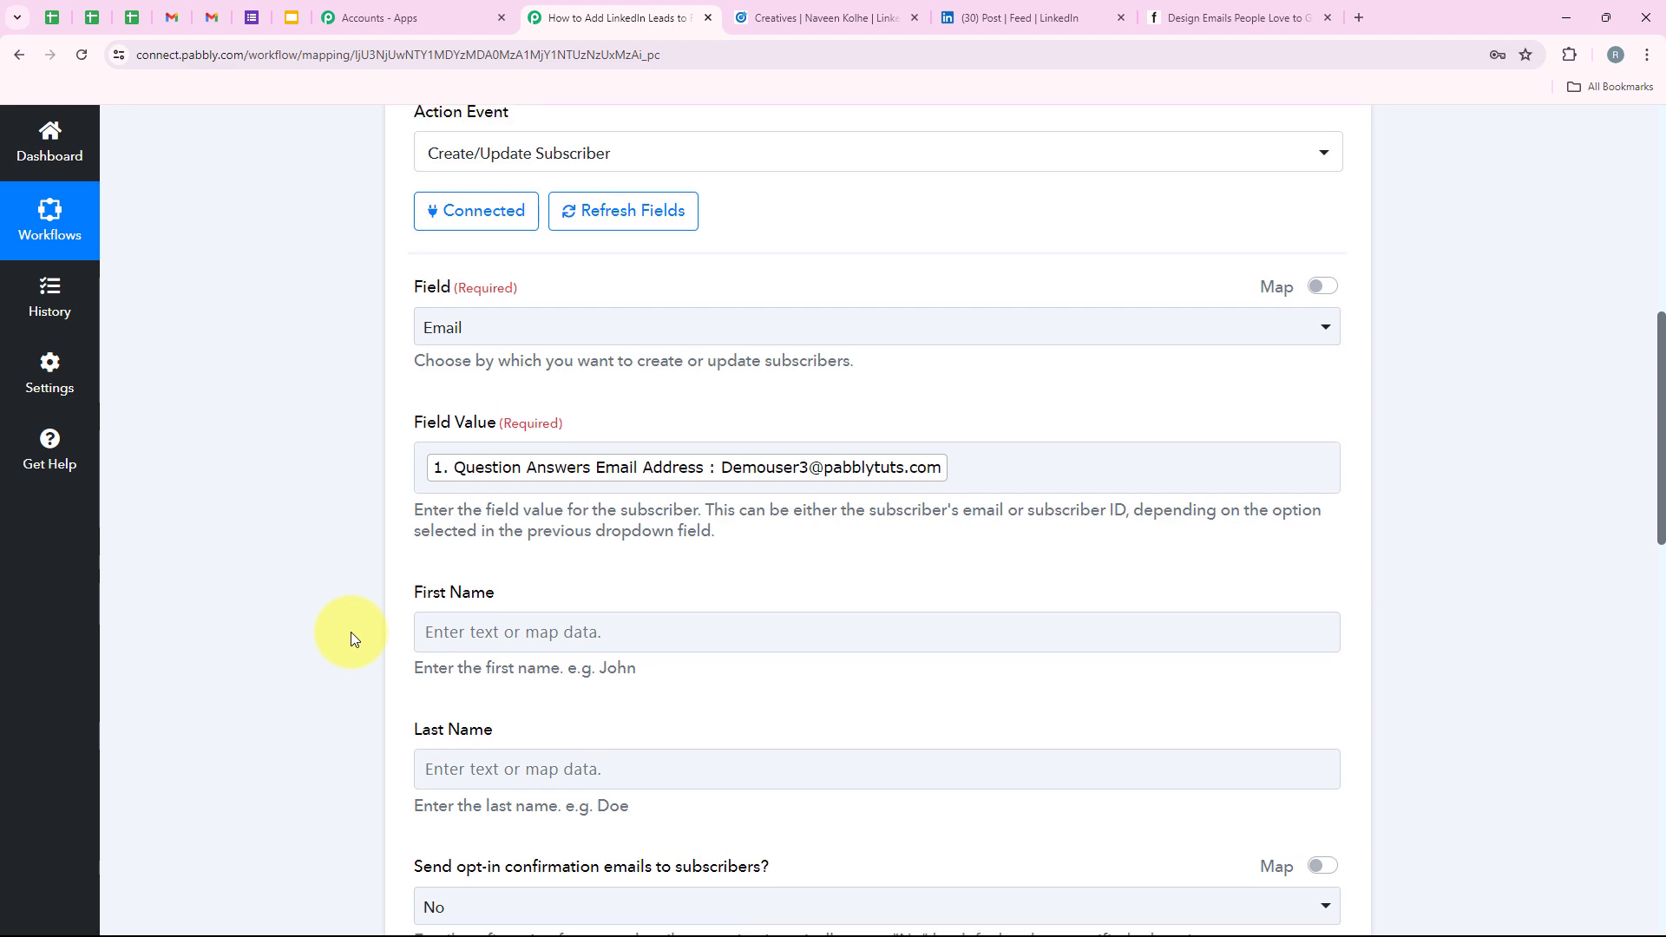
Map the lead's First Name and Last Name answers into Flodesk's First Name and Last Name.
scroll(356, 649, "down", 3)
left_click(483, 360)
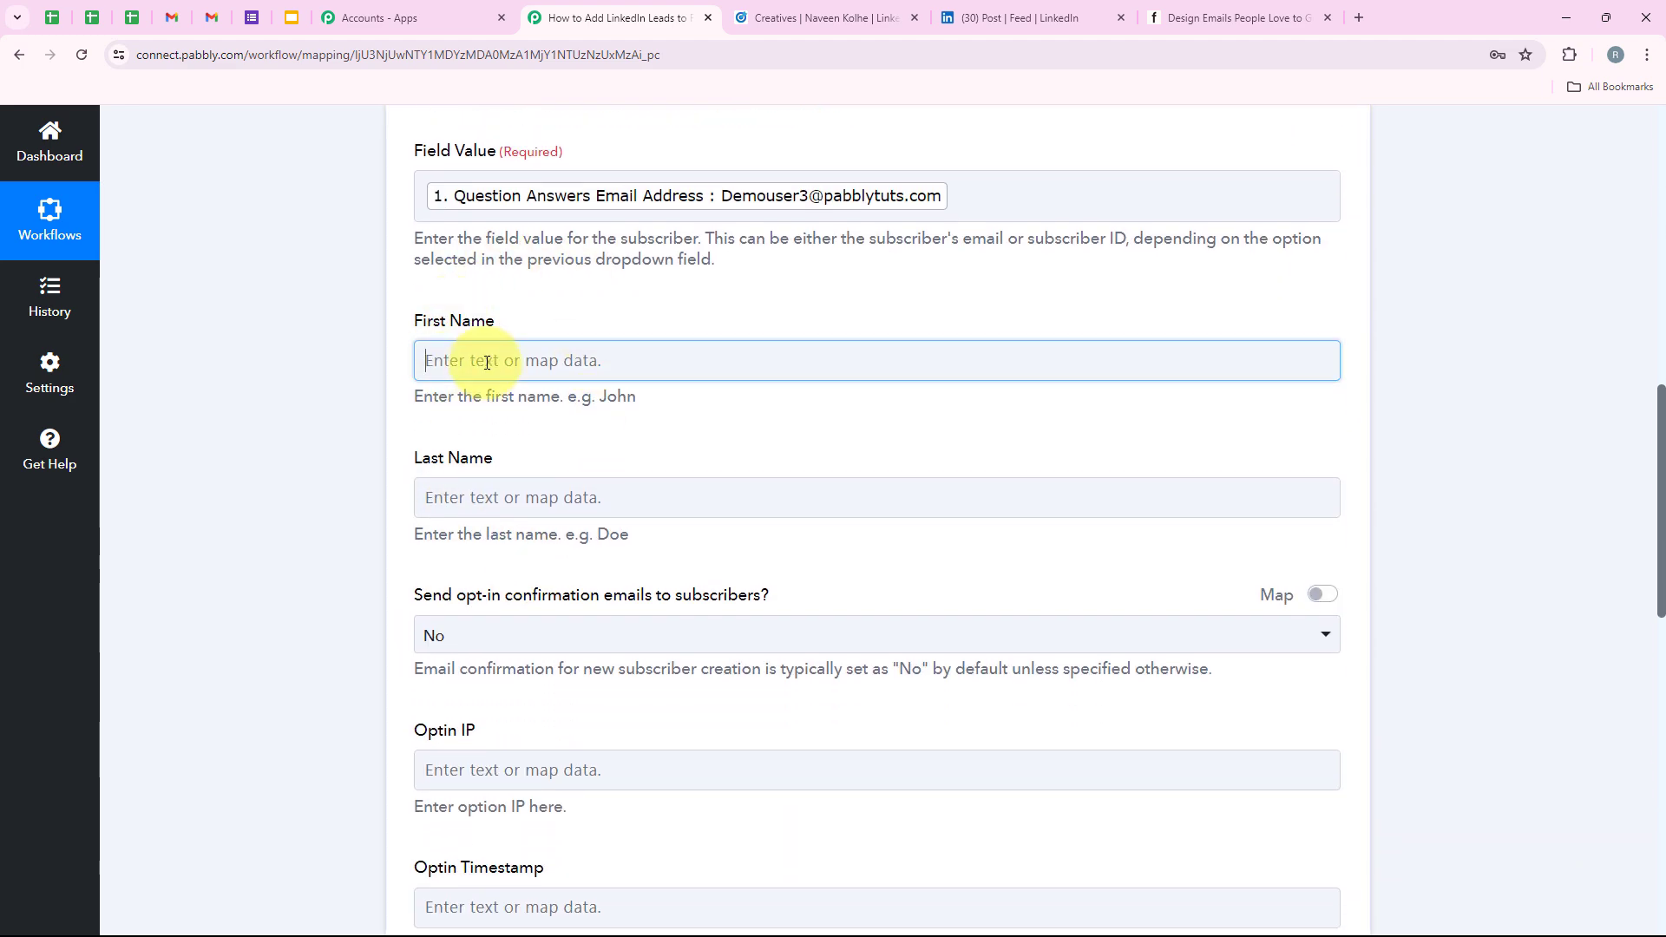
type("f")
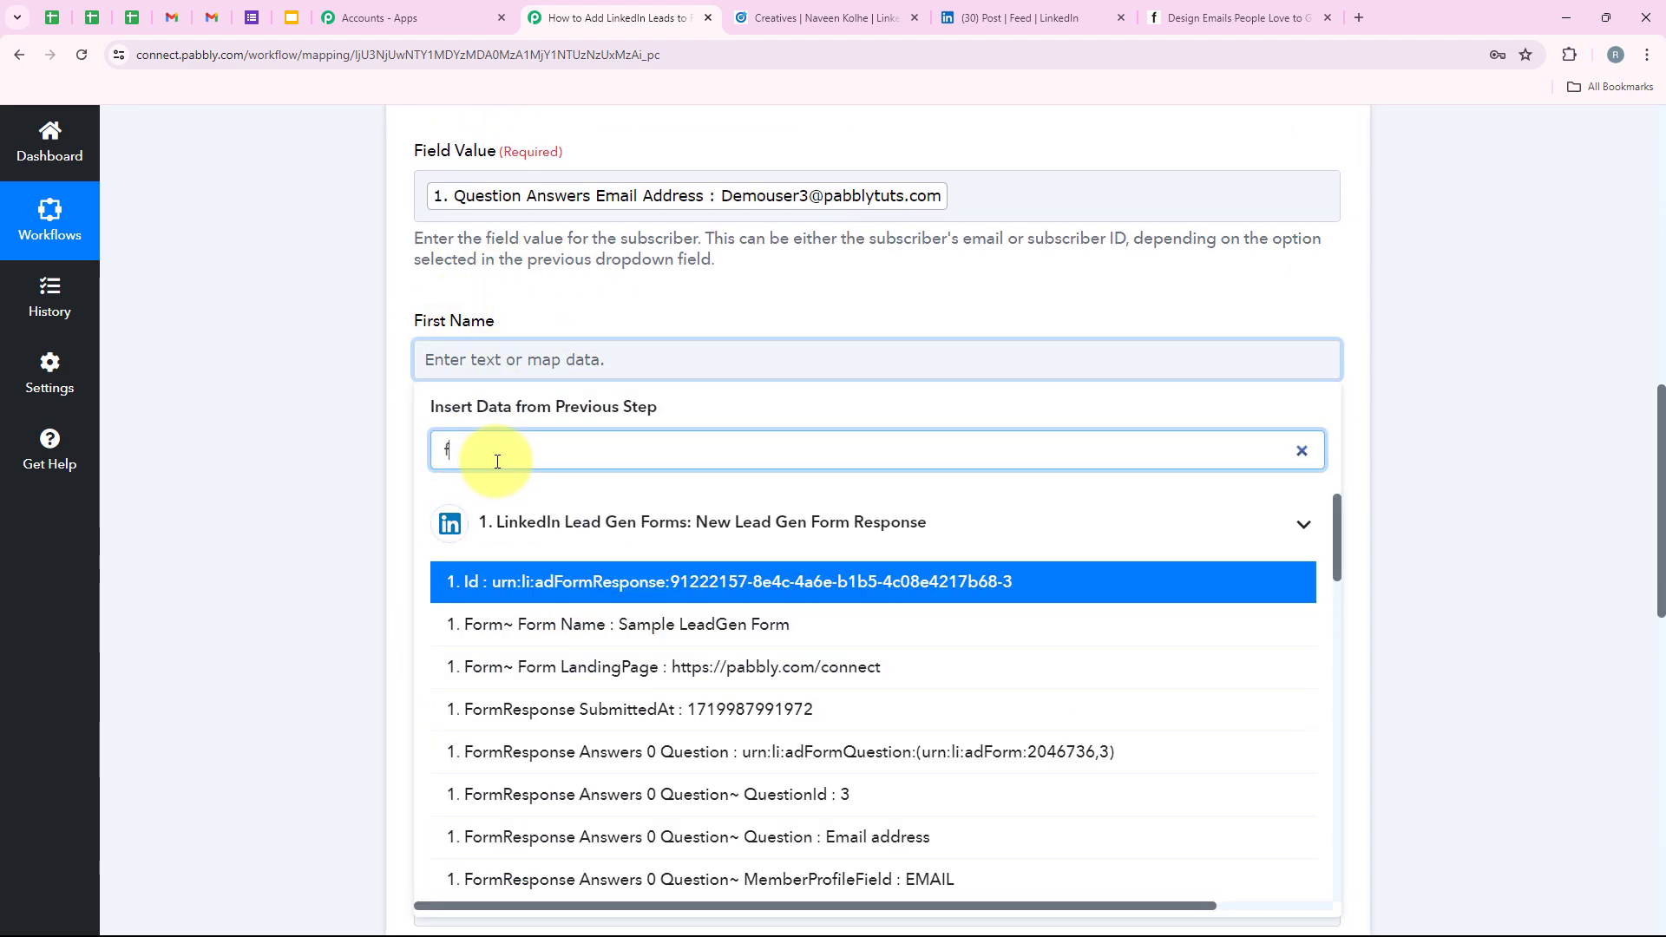
type("irs")
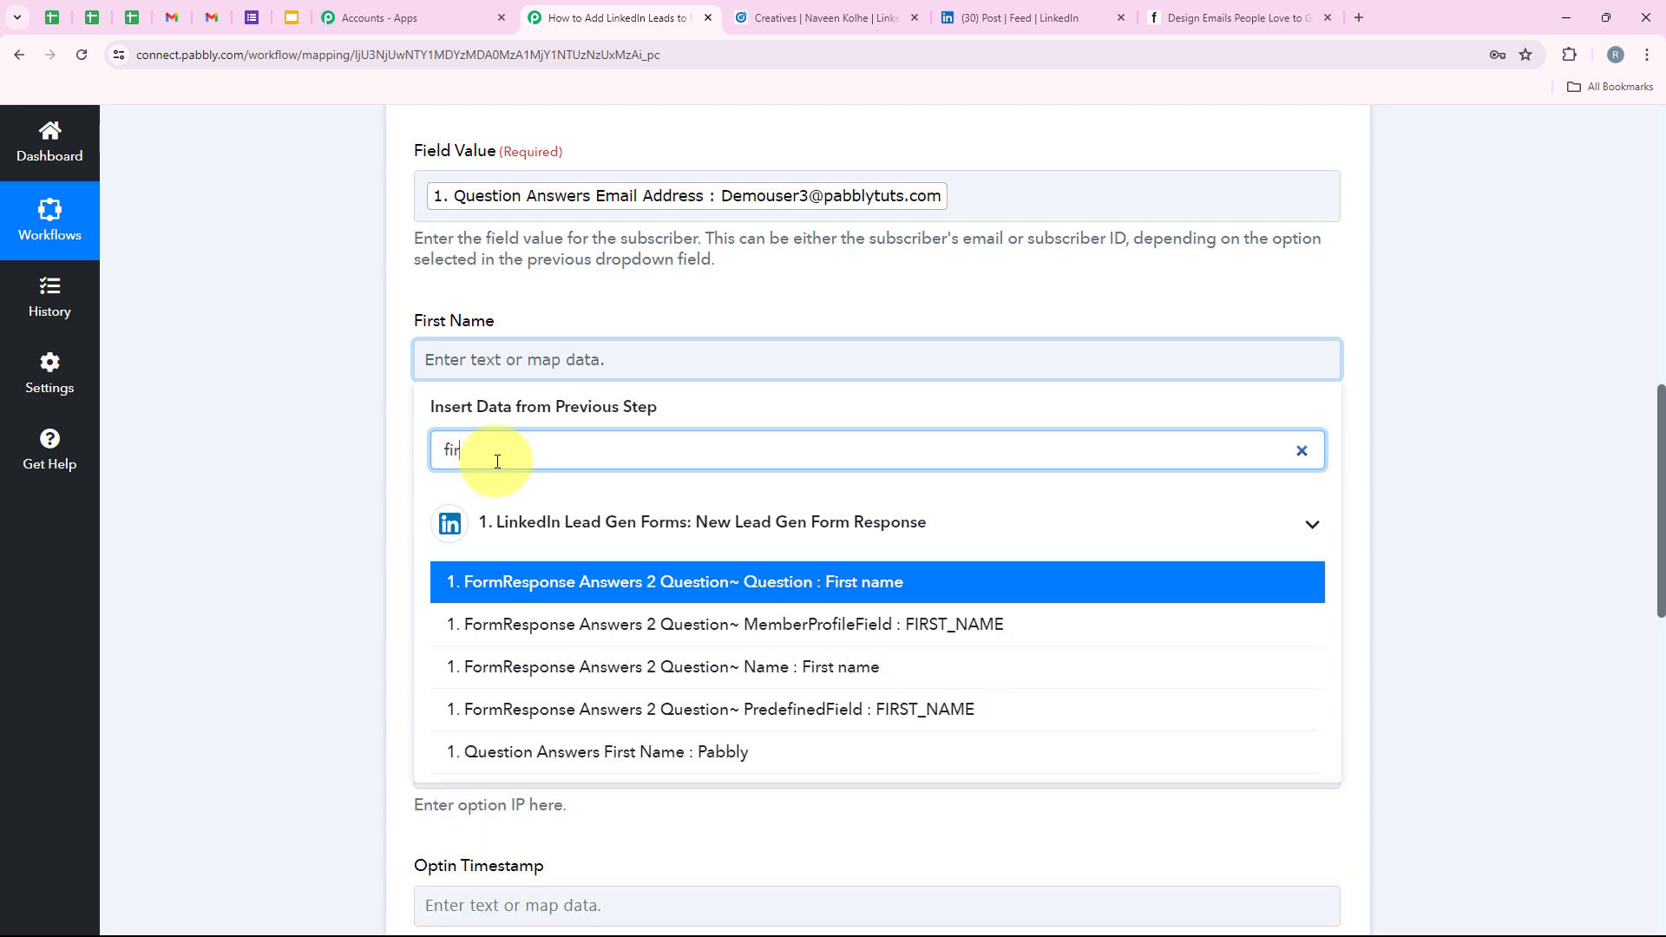
left_click(594, 753)
left_click(439, 507)
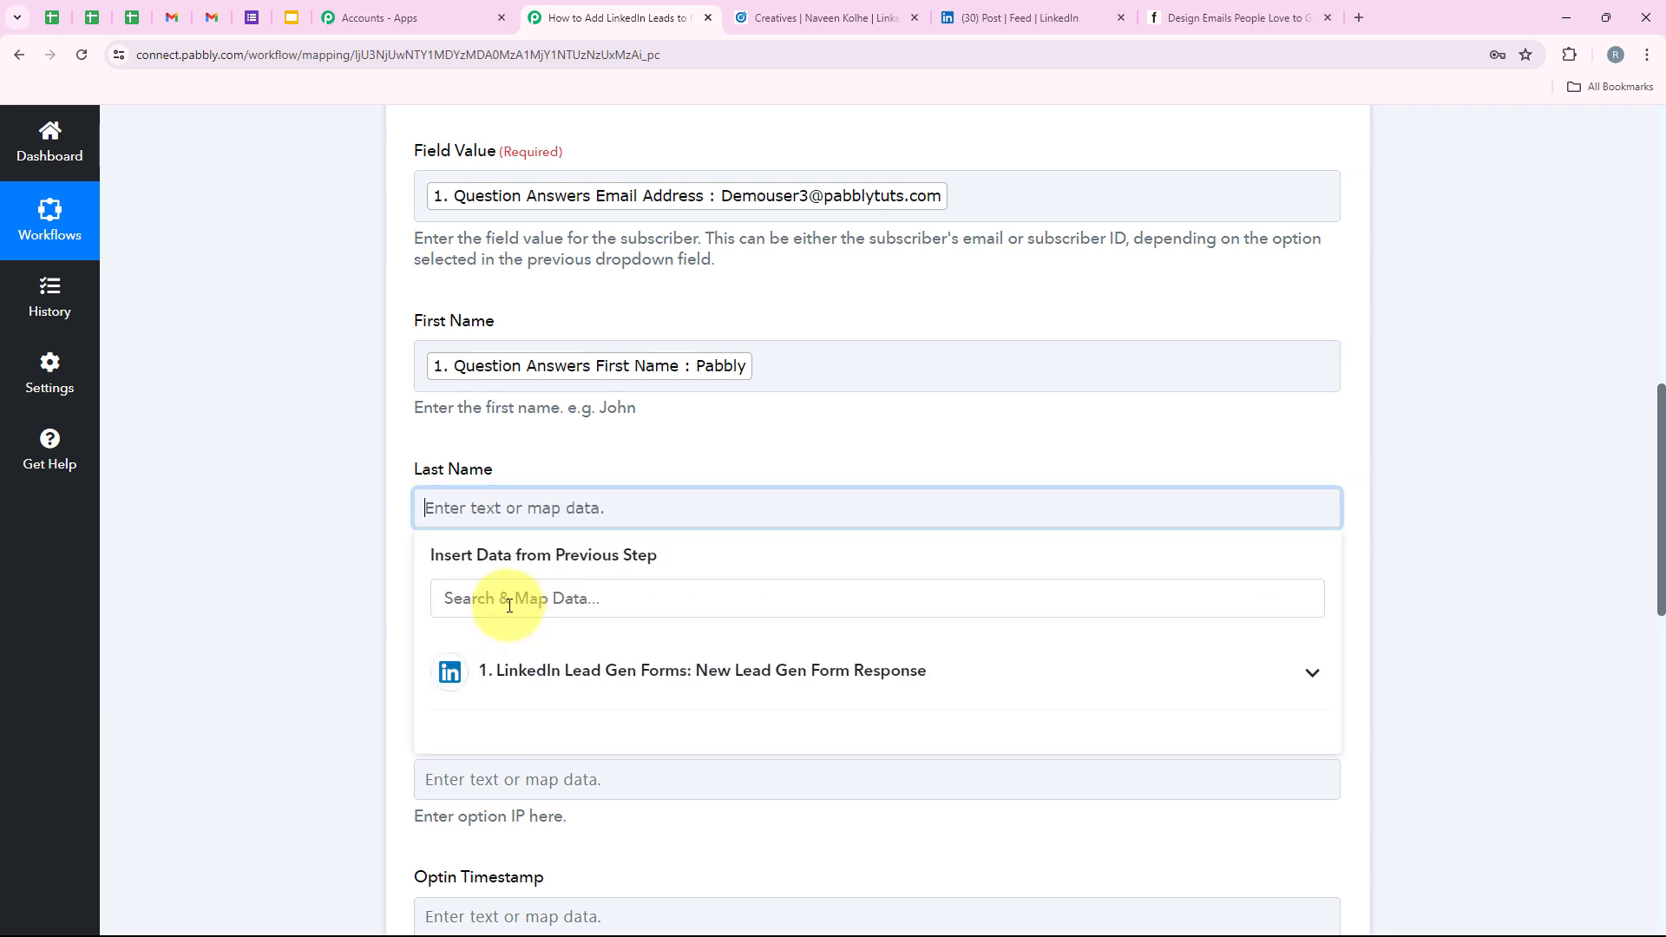
type("last")
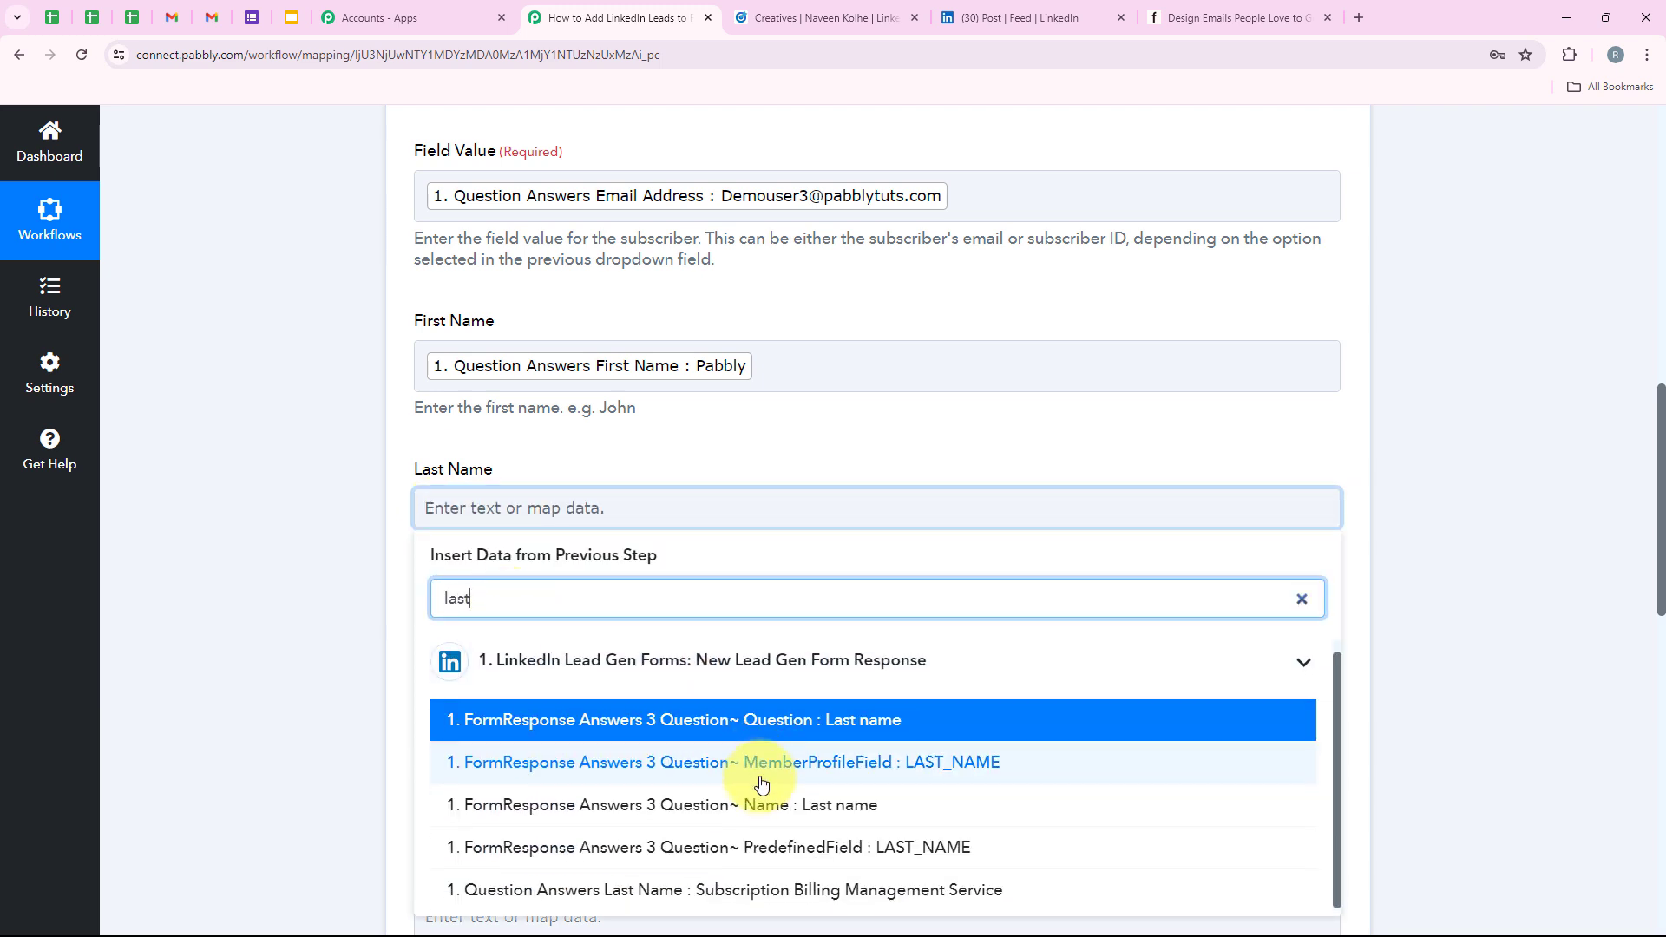
scroll(755, 777, "down", 1)
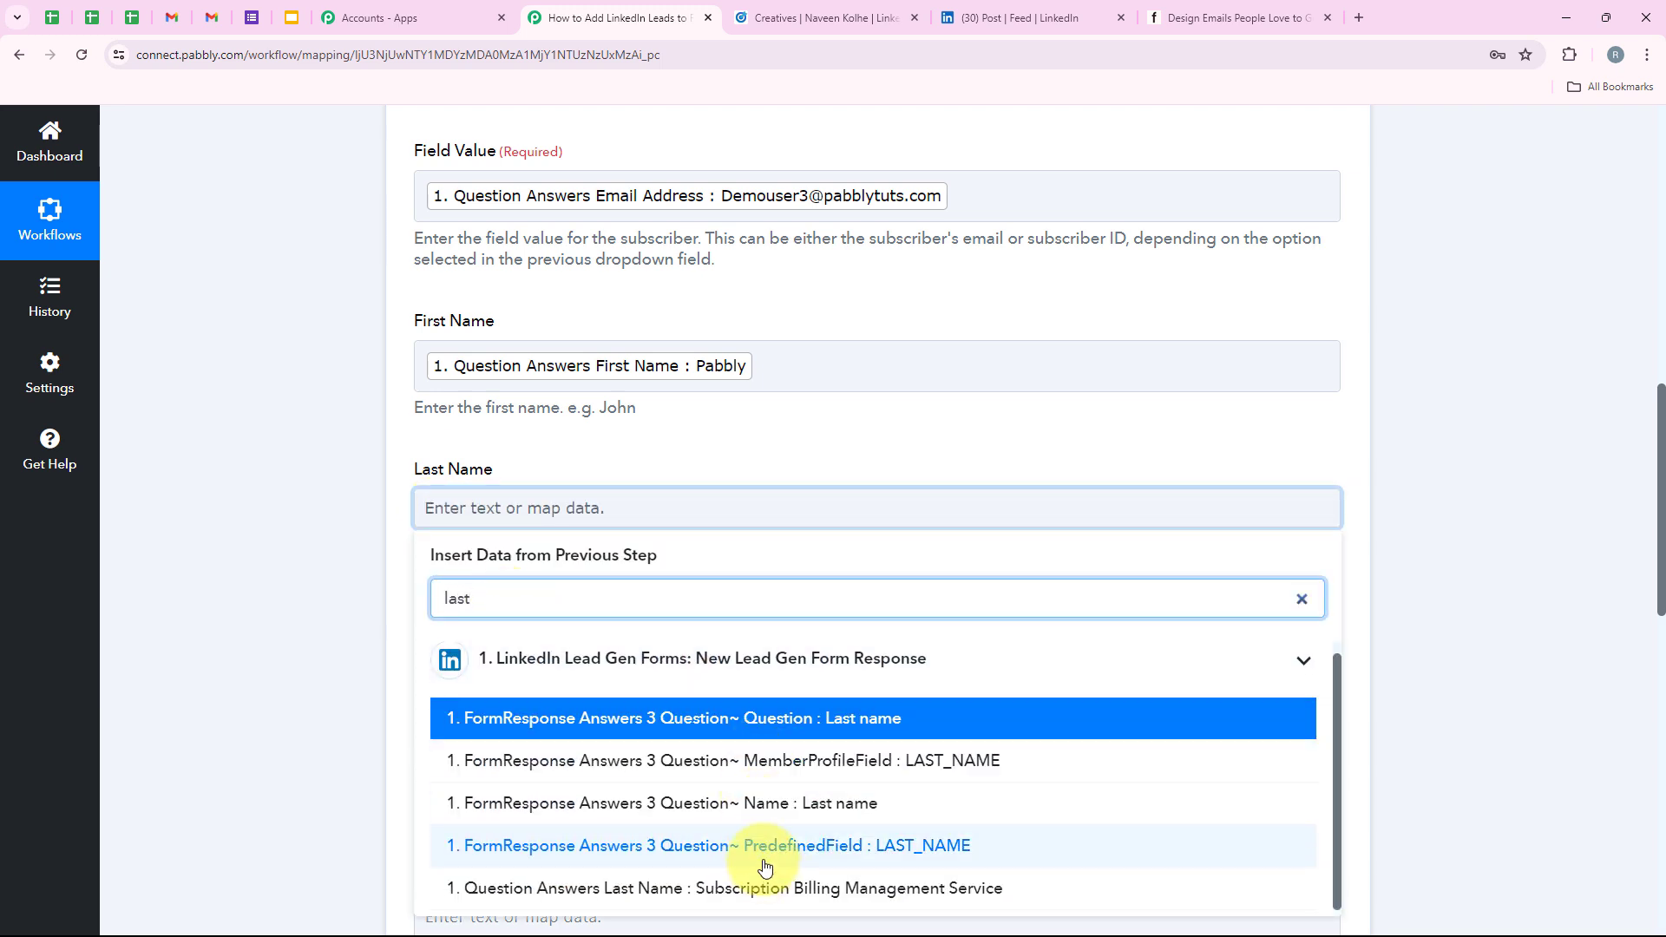
left_click(861, 903)
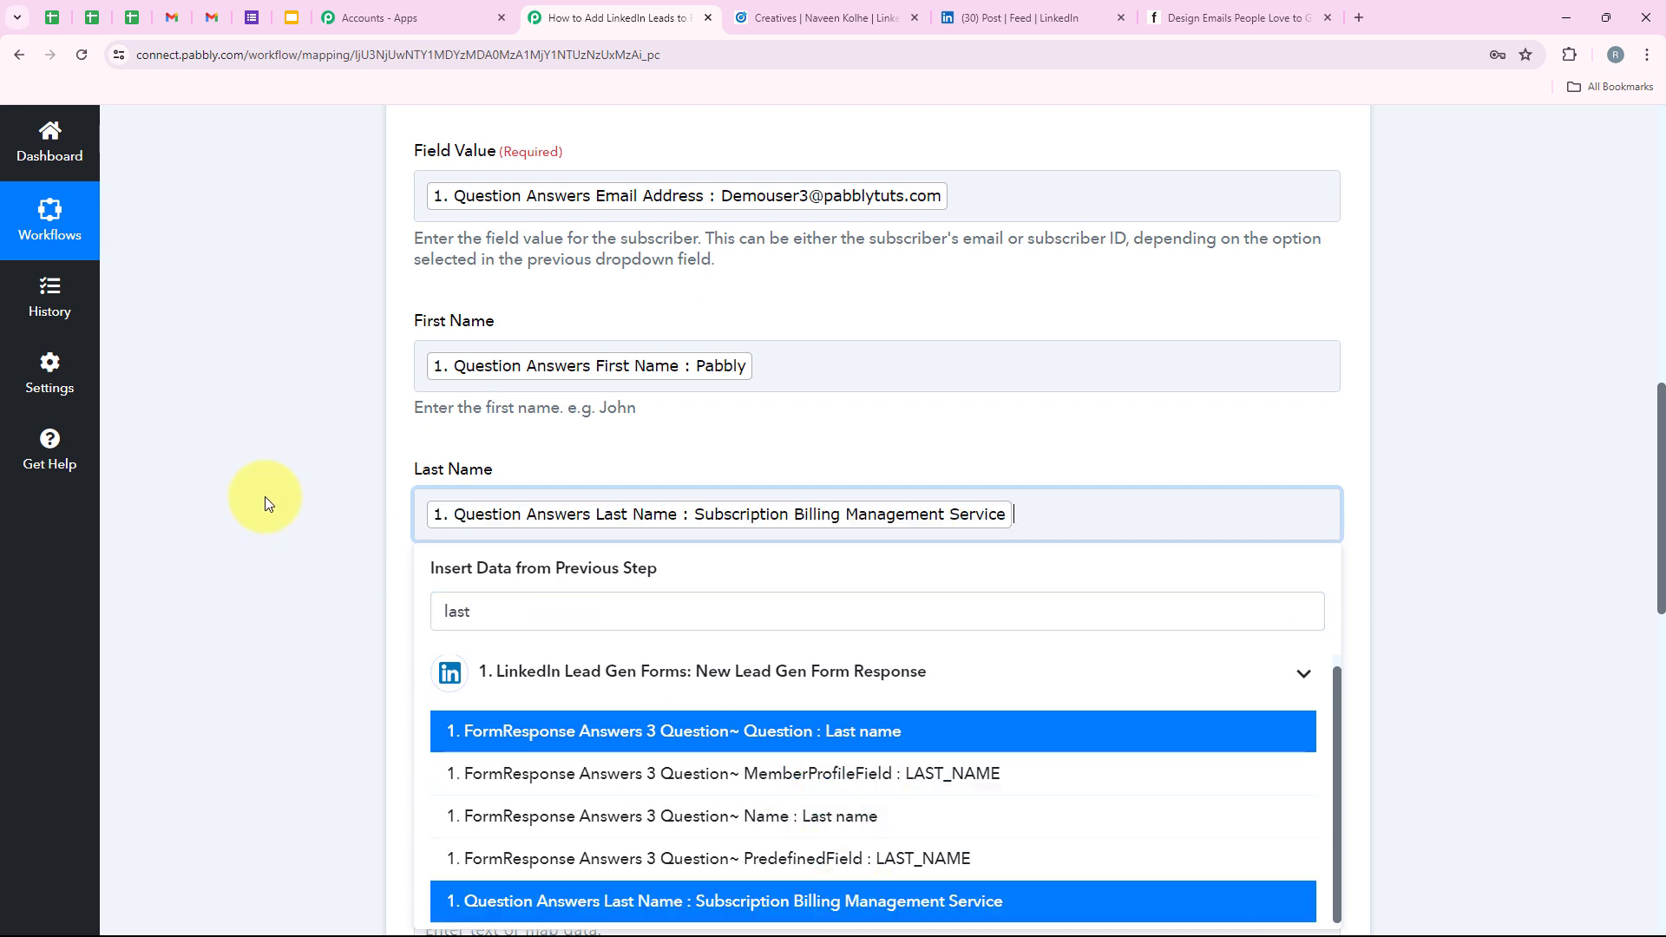
left_click(267, 500)
Leave the opt-in confirmation email set to No and review the Optin Timestamp and Company fields.
scroll(264, 516, "down", 3)
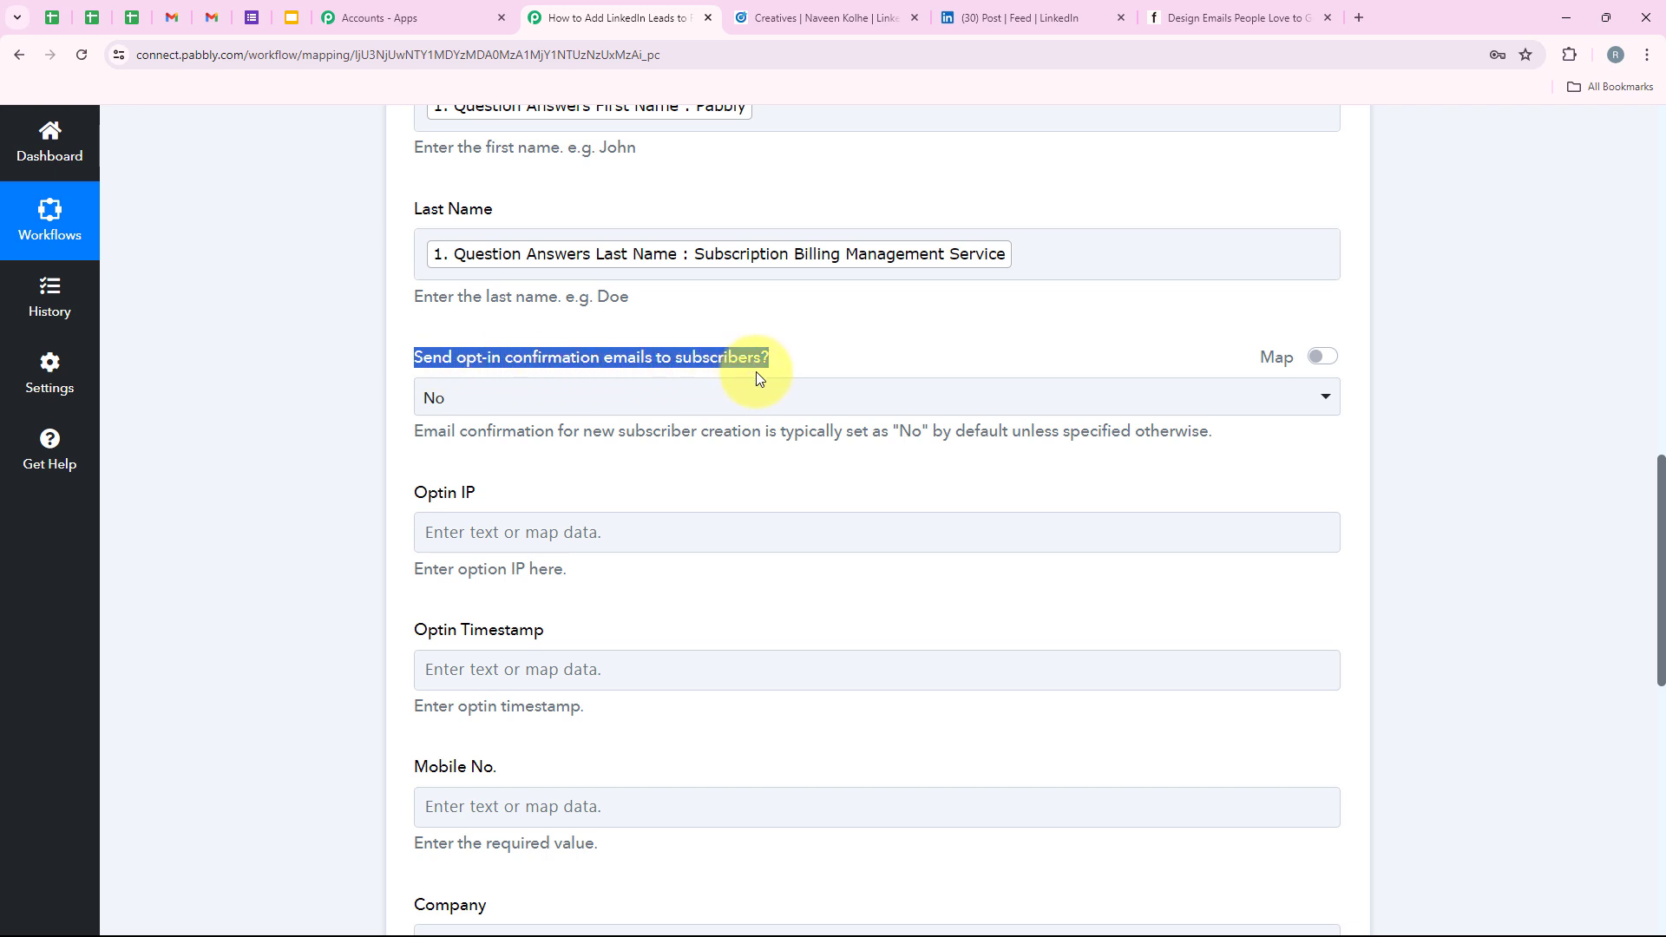
left_click(483, 397)
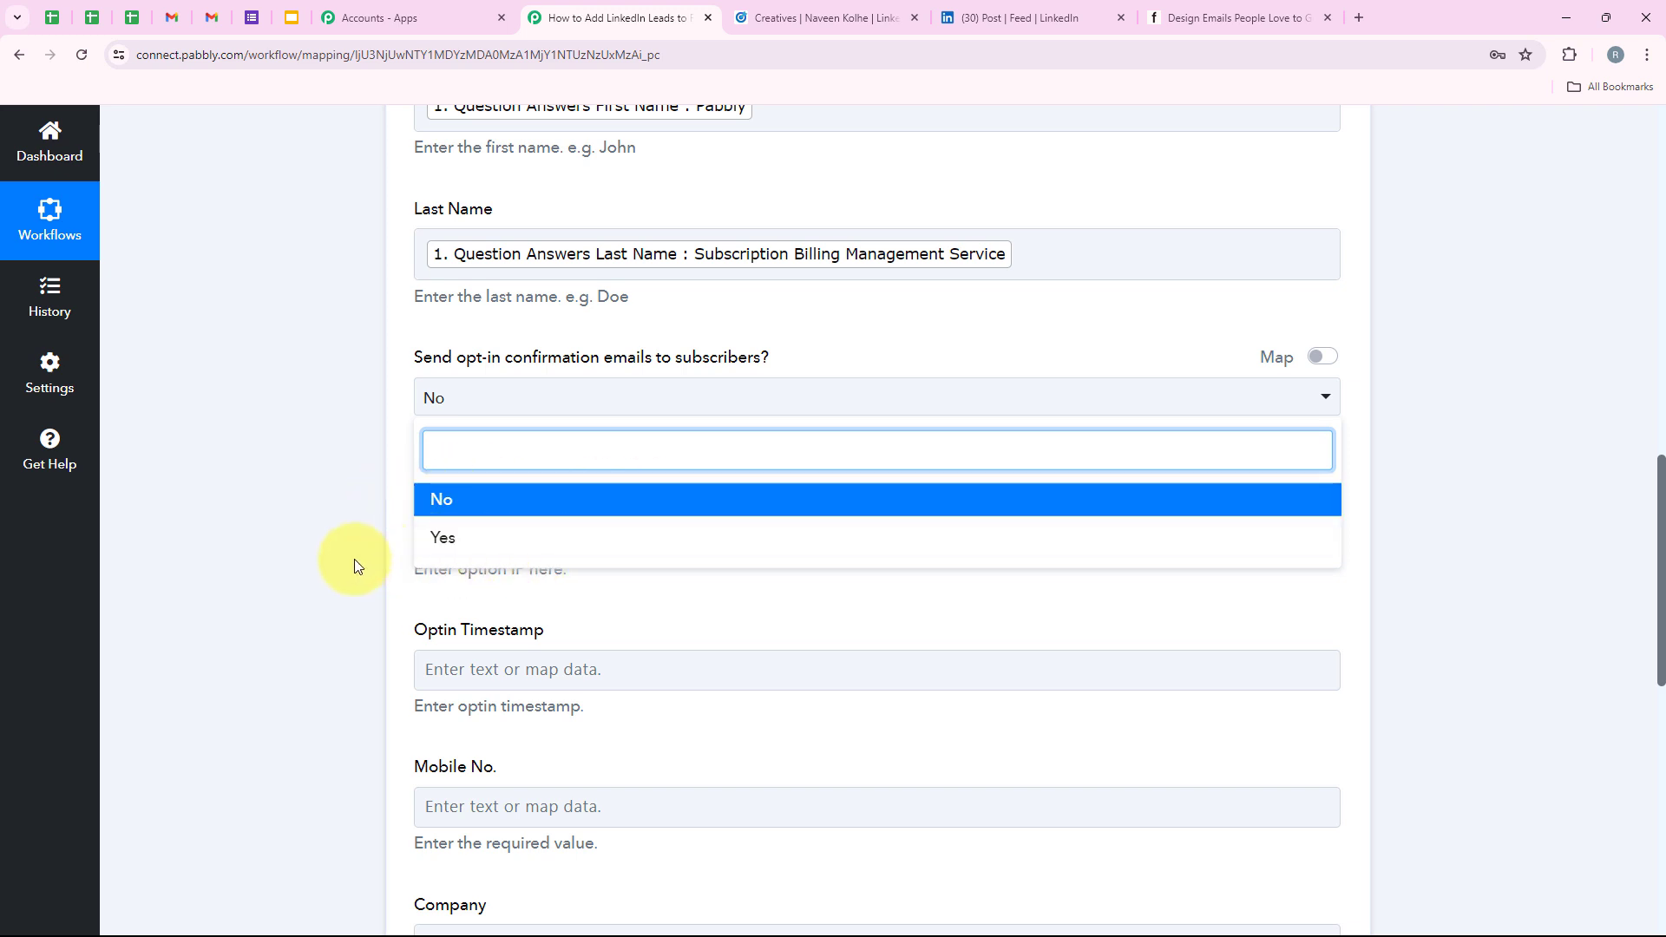
left_click(333, 575)
scroll(408, 486, "down", 2)
left_click_drag(390, 314, 579, 333)
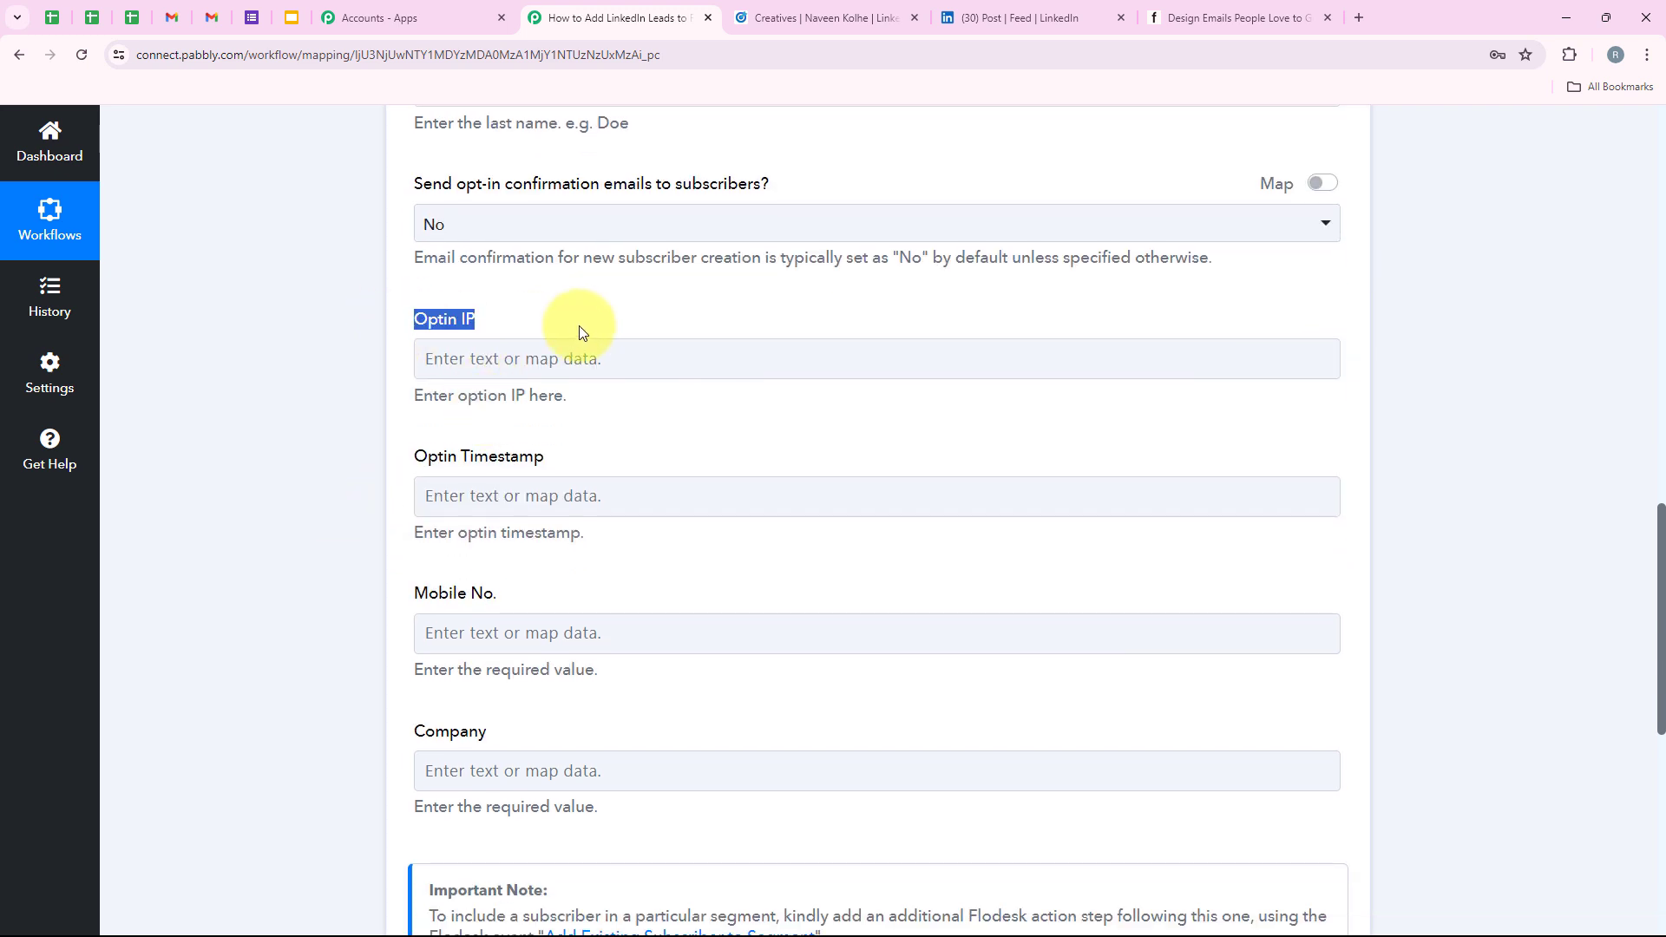
left_click_drag(411, 462, 564, 466)
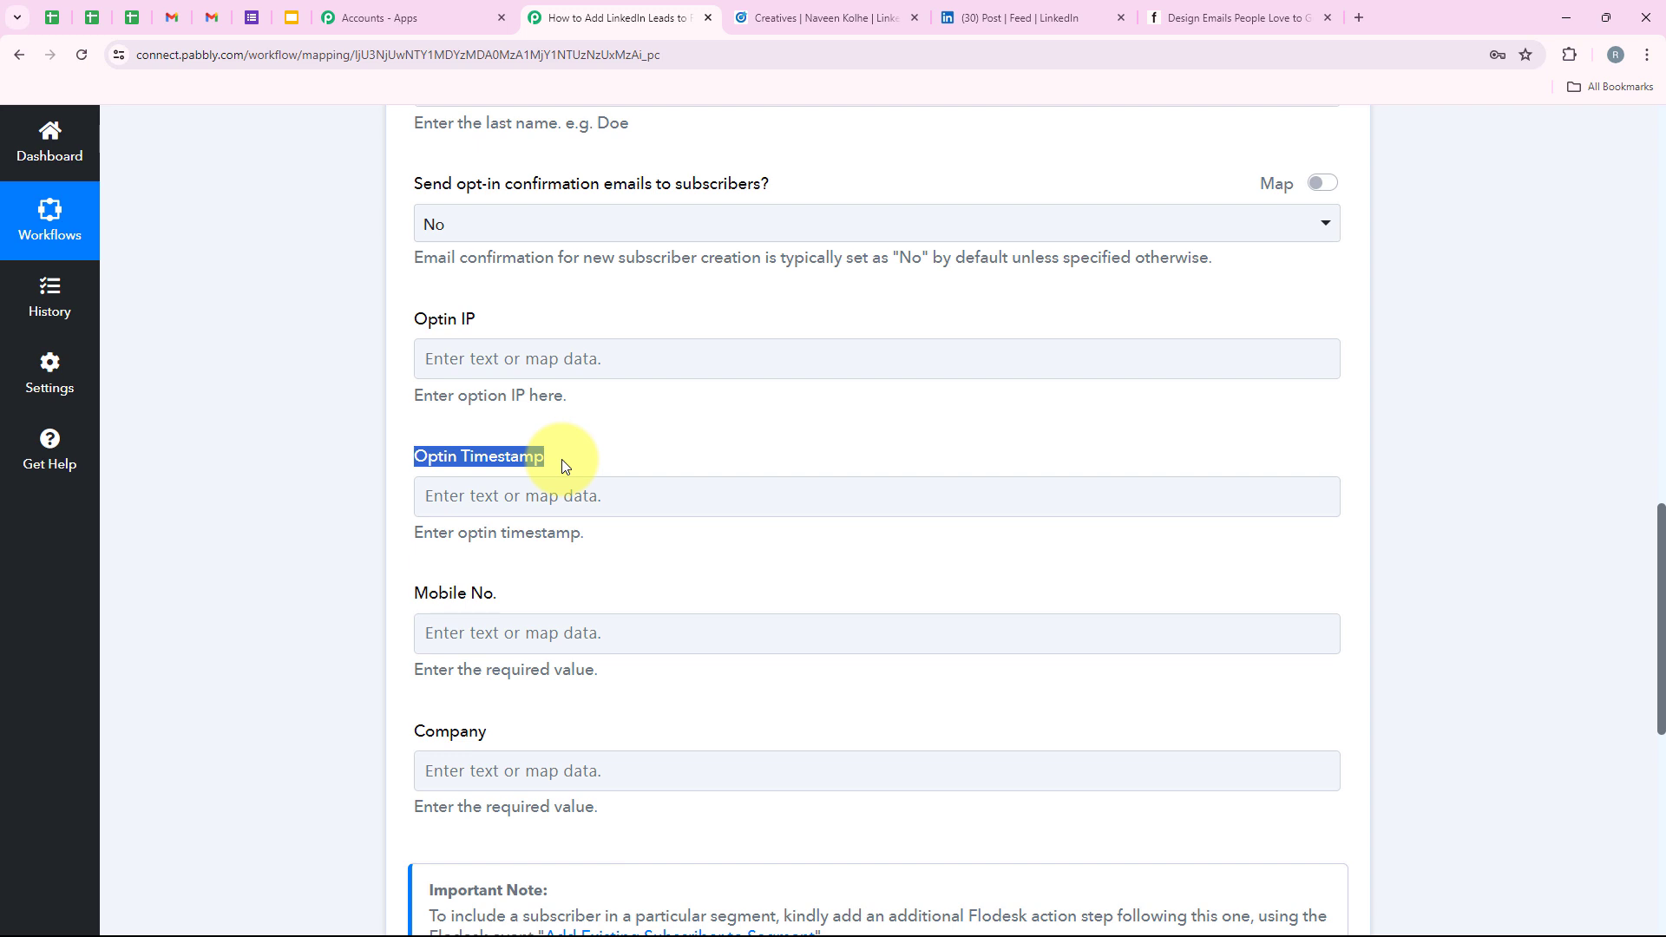
left_click(564, 466)
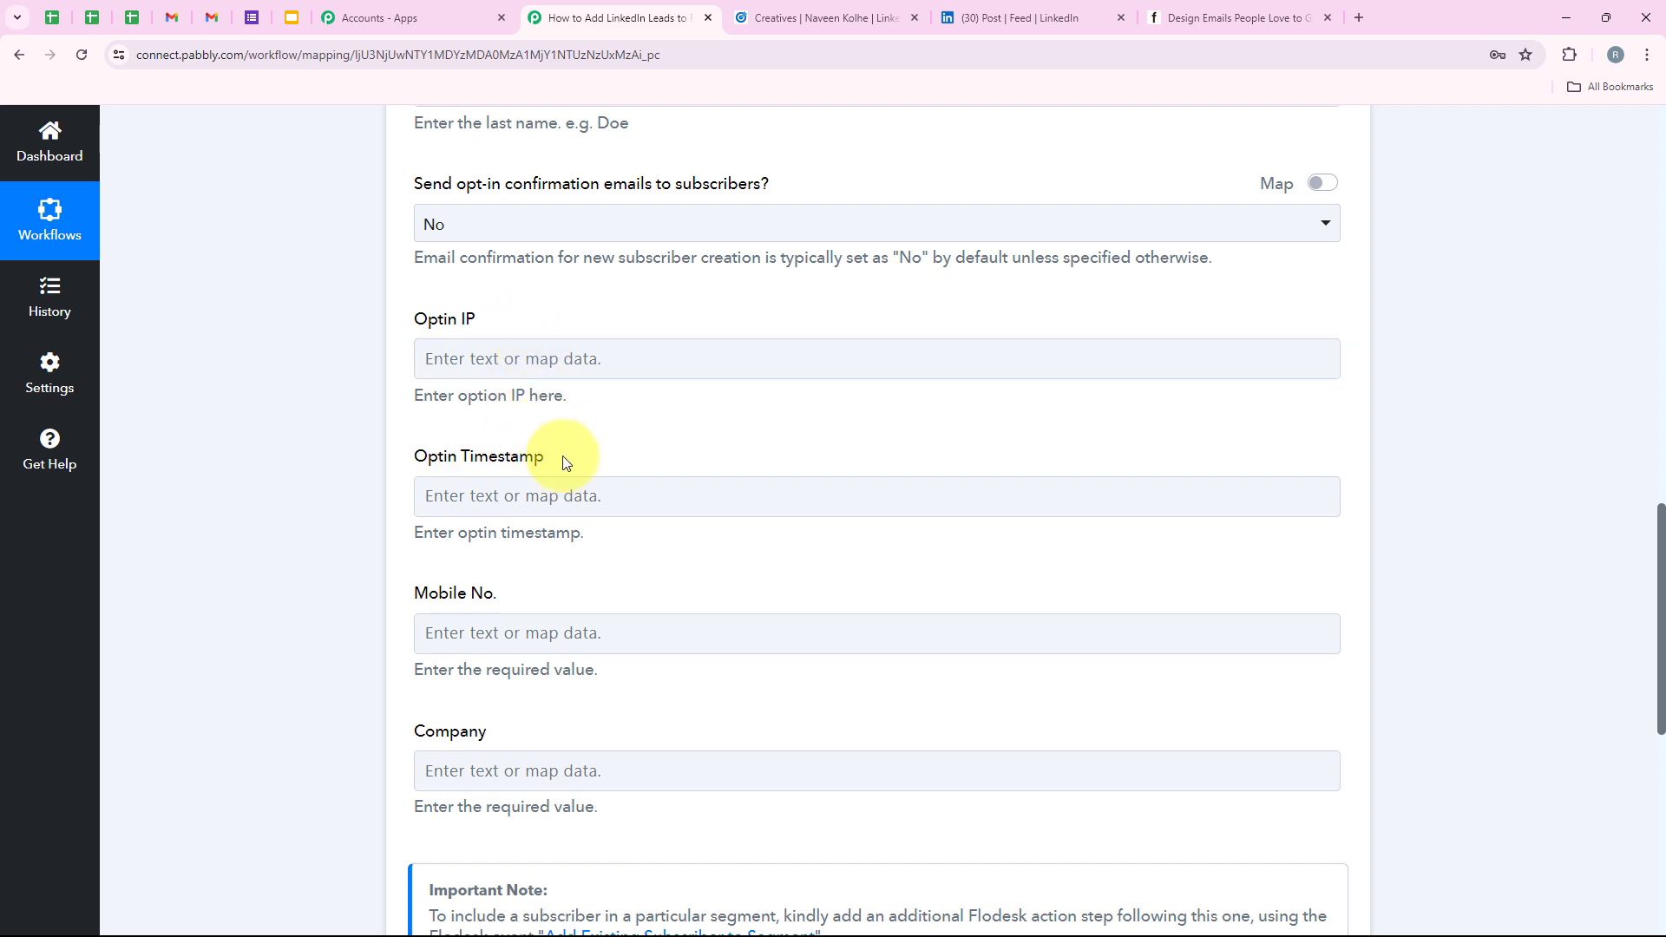
scroll(563, 457, "up", 1)
scroll(565, 459, "down", 1)
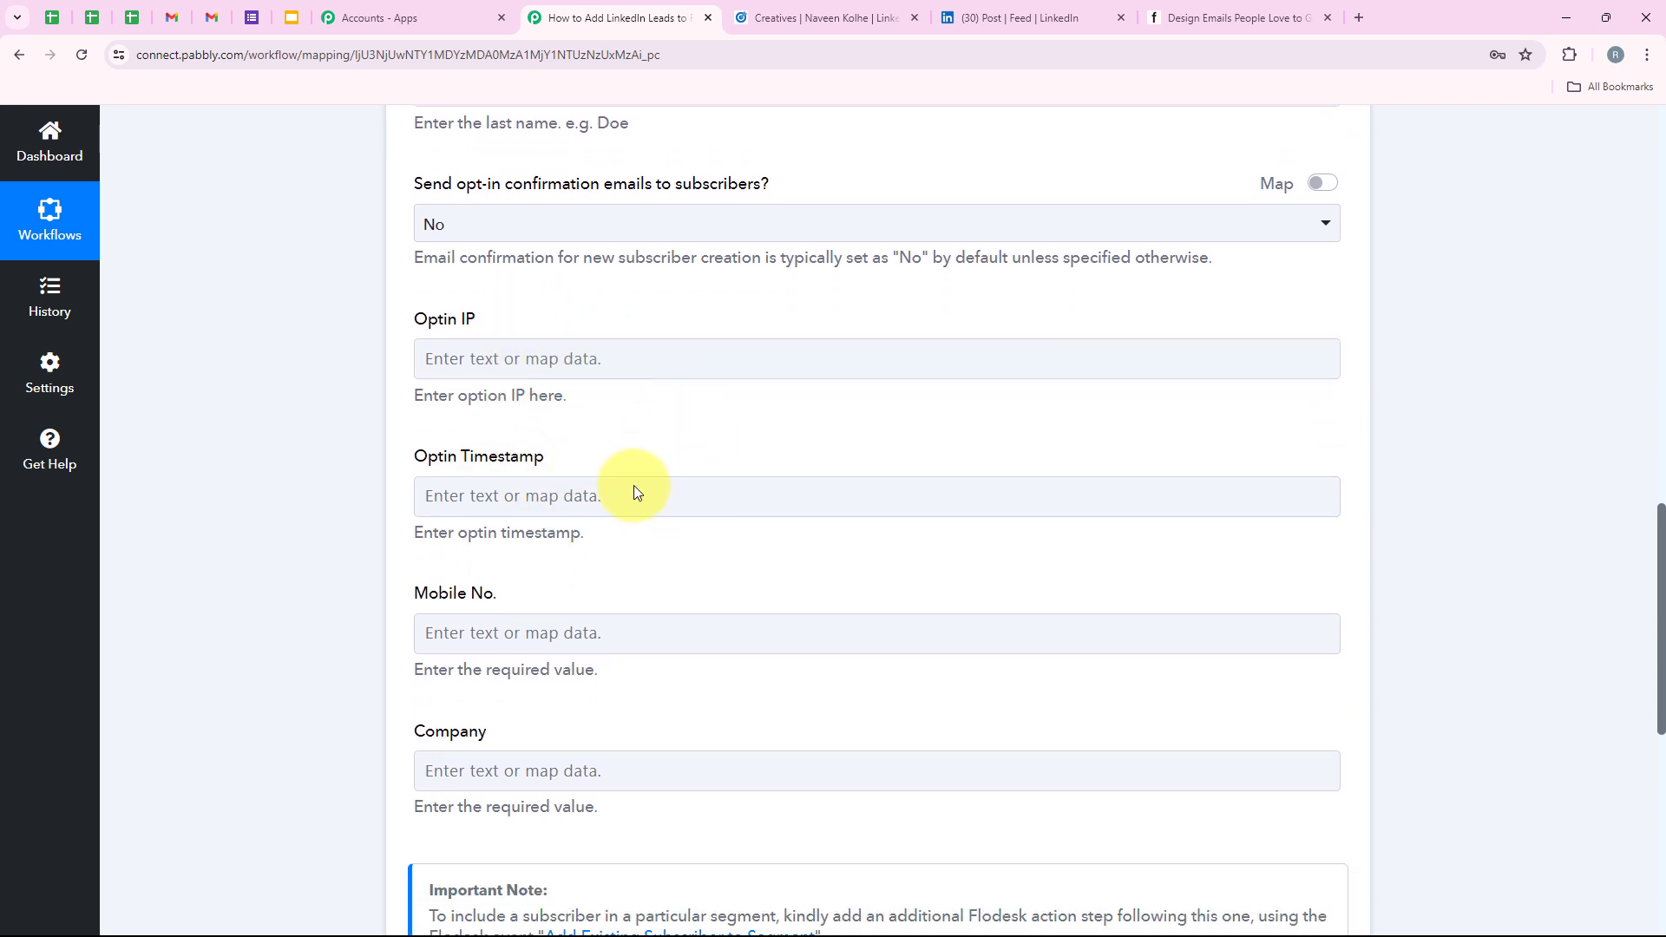
scroll(625, 499, "down", 2)
left_click_drag(415, 420, 596, 450)
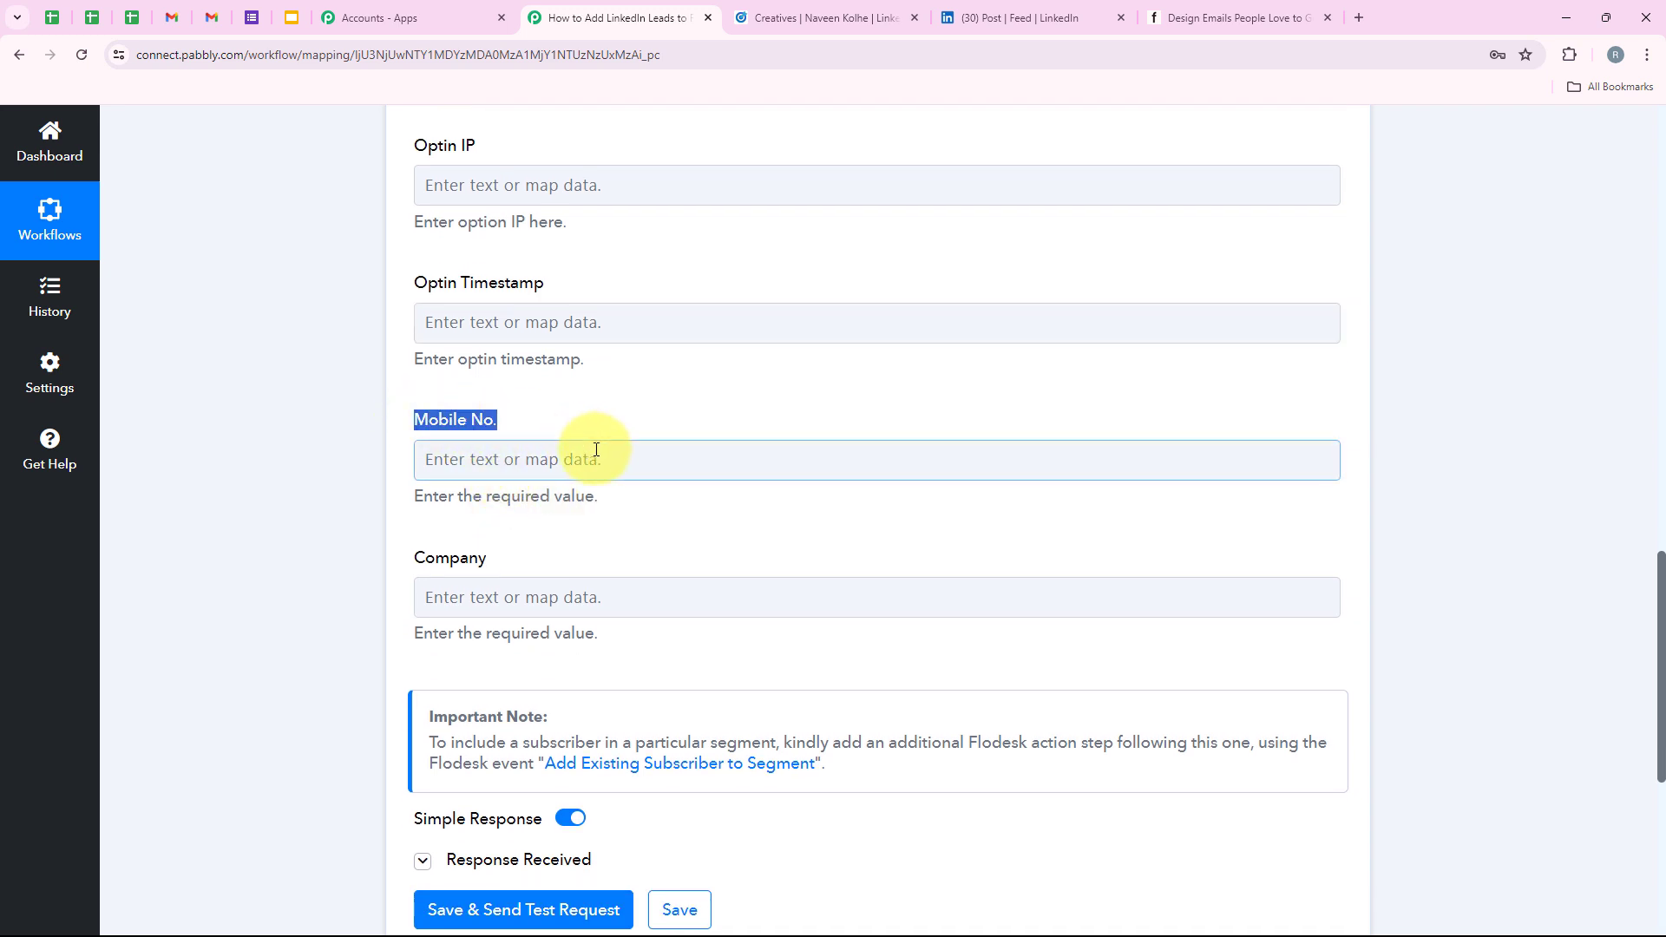
left_click_drag(415, 558, 487, 559)
Map the lead's Phone Number answer into Mobile No.
left_click(606, 457)
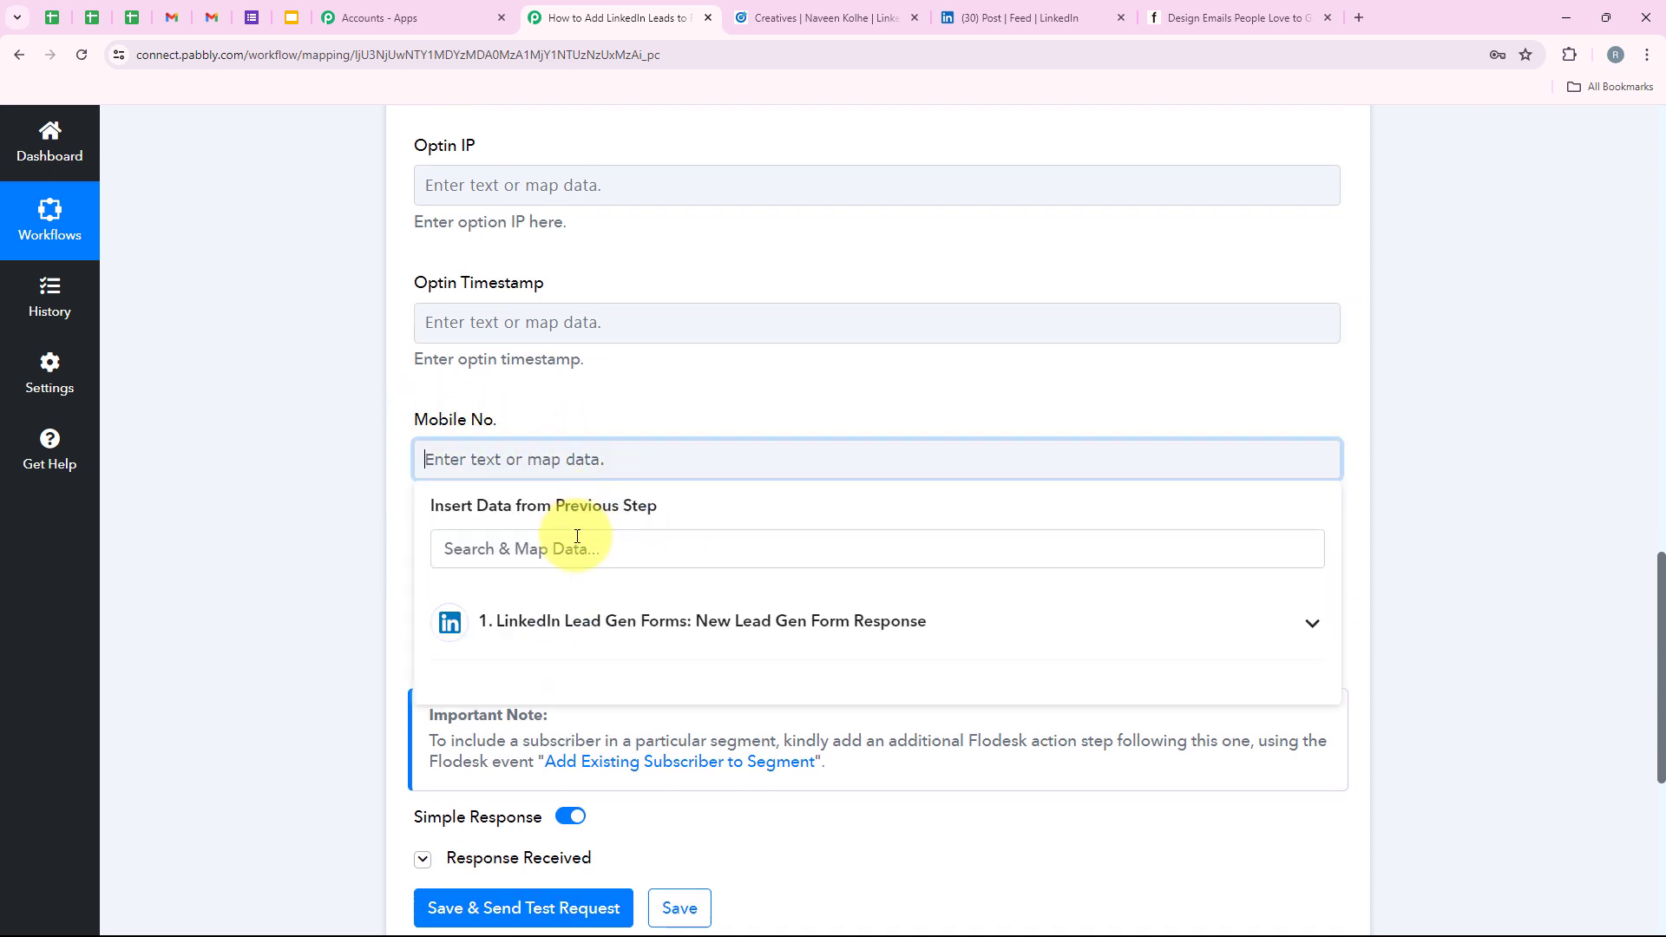
left_click(577, 536)
type("7777")
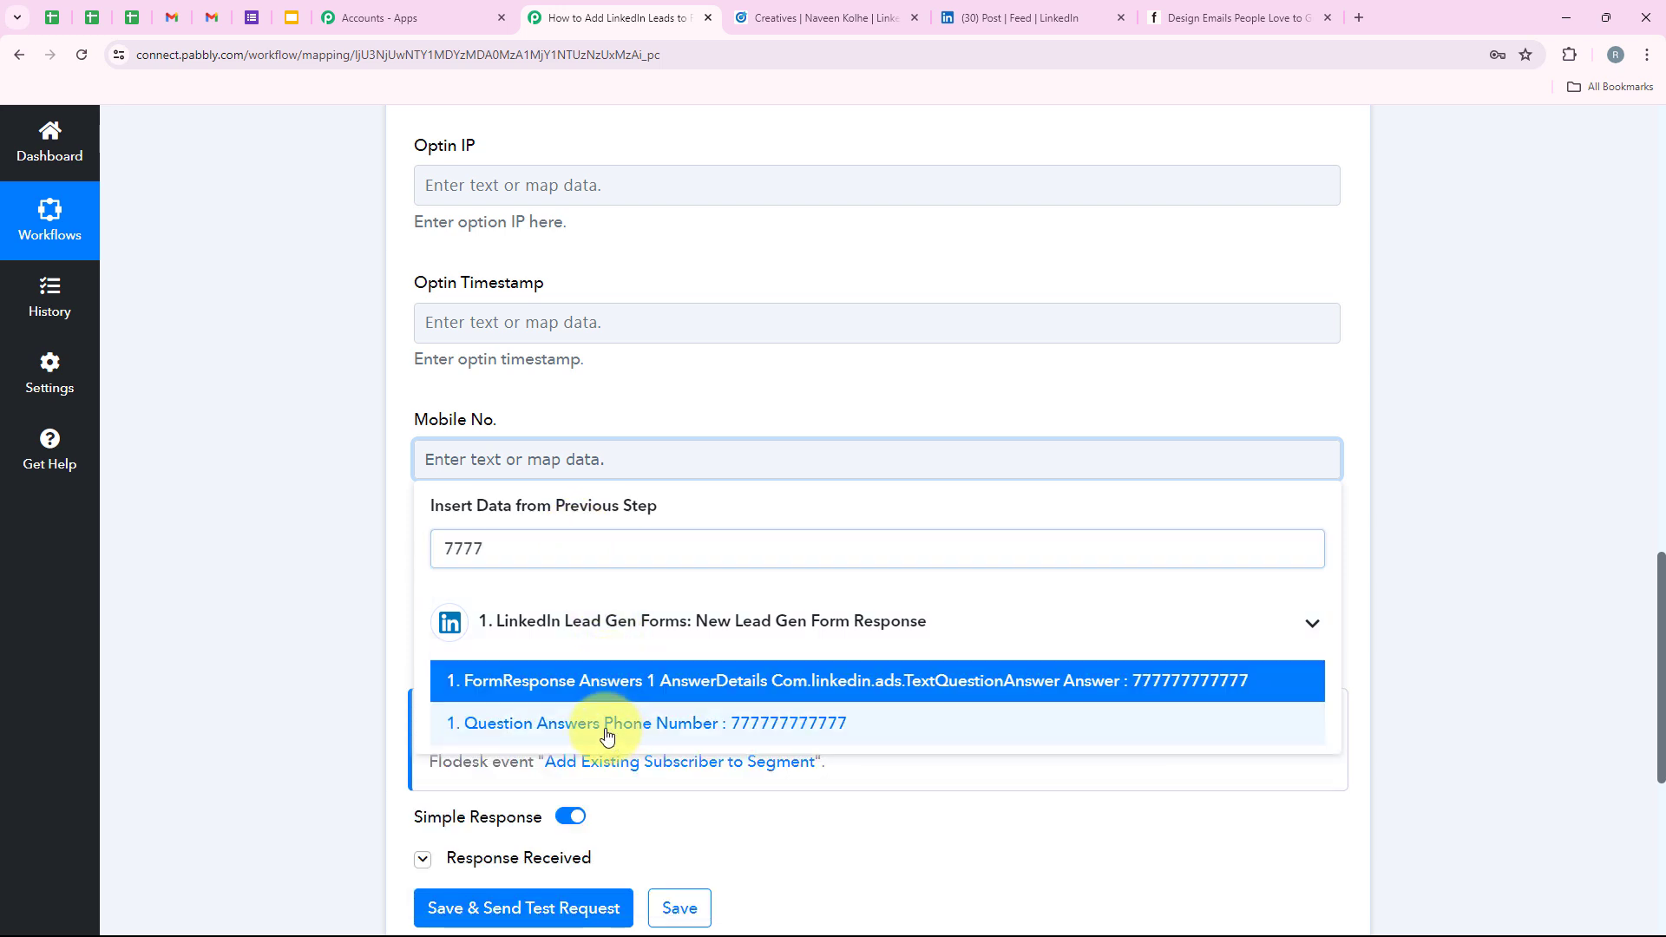
left_click(606, 736)
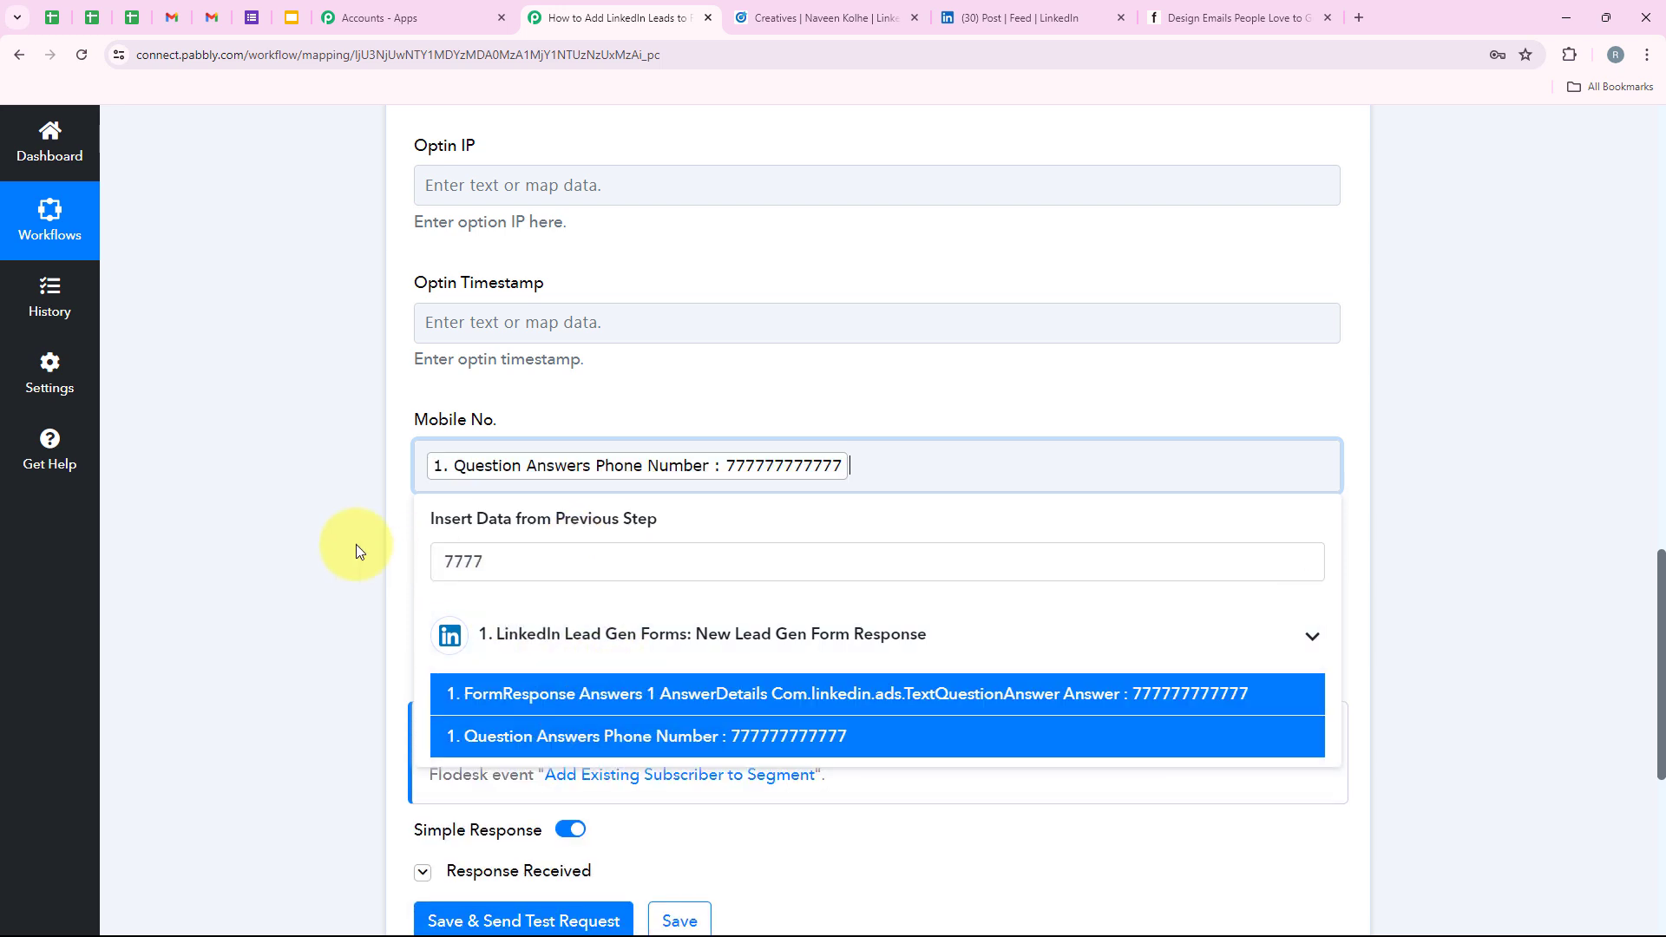
left_click(351, 549)
Map the lead's Question Answers Company Name (Magnet Brains) into Company.
scroll(351, 549, "down", 1)
left_click(509, 536)
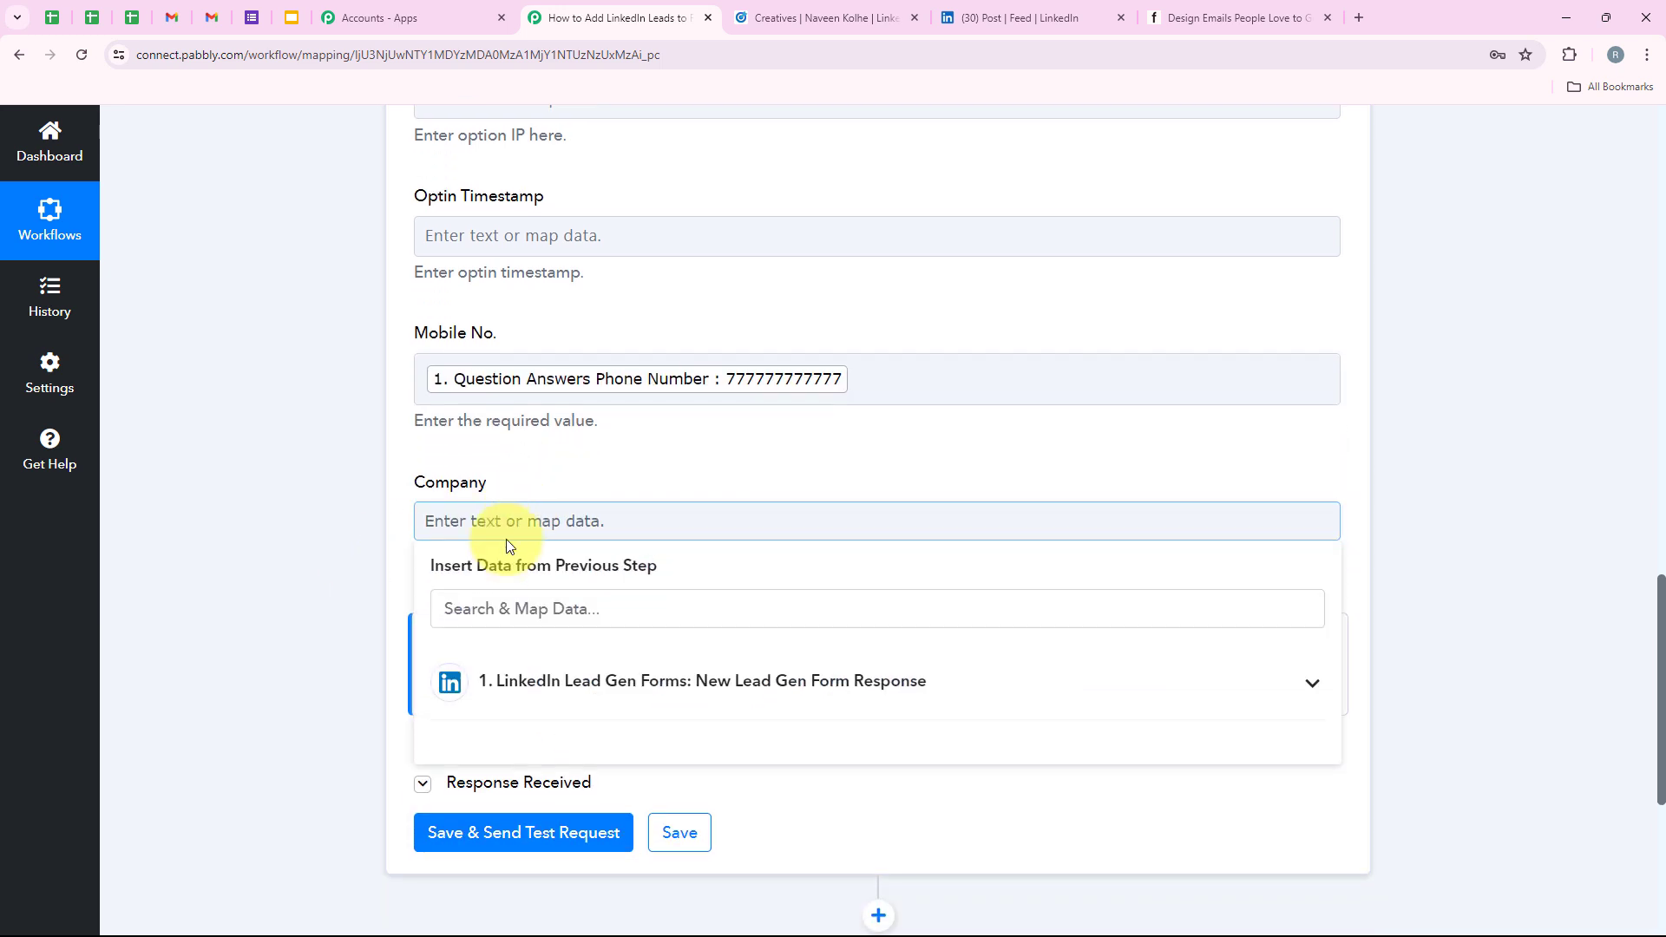
left_click(510, 608)
type("company")
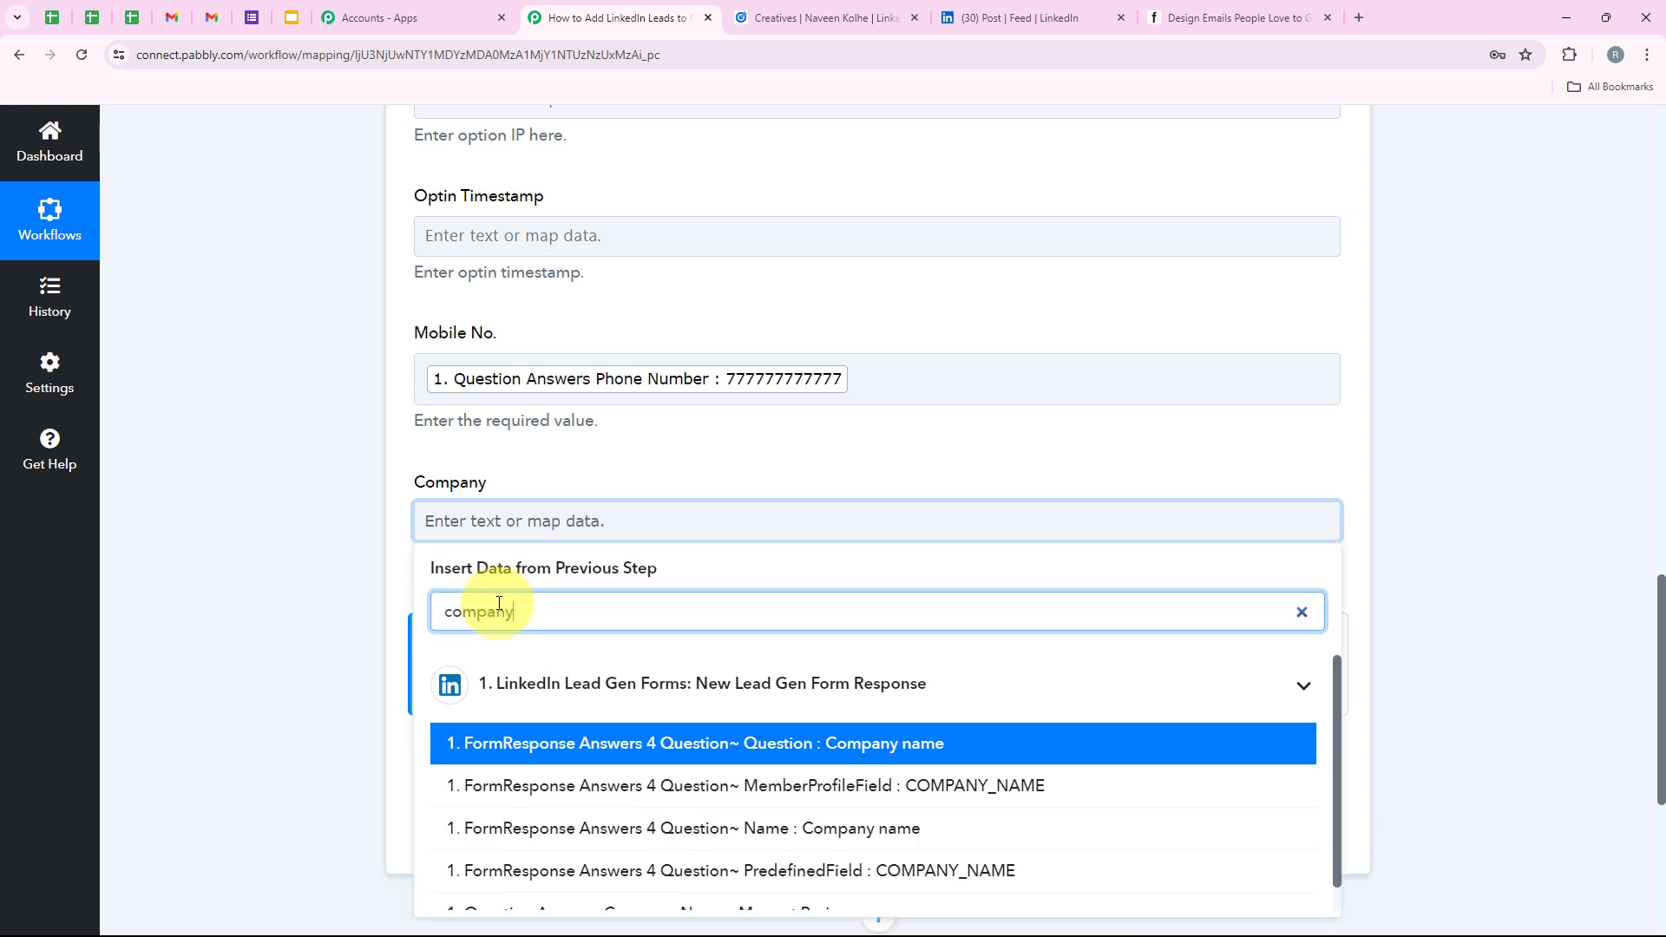
scroll(743, 799, "down", 1)
left_click(755, 891)
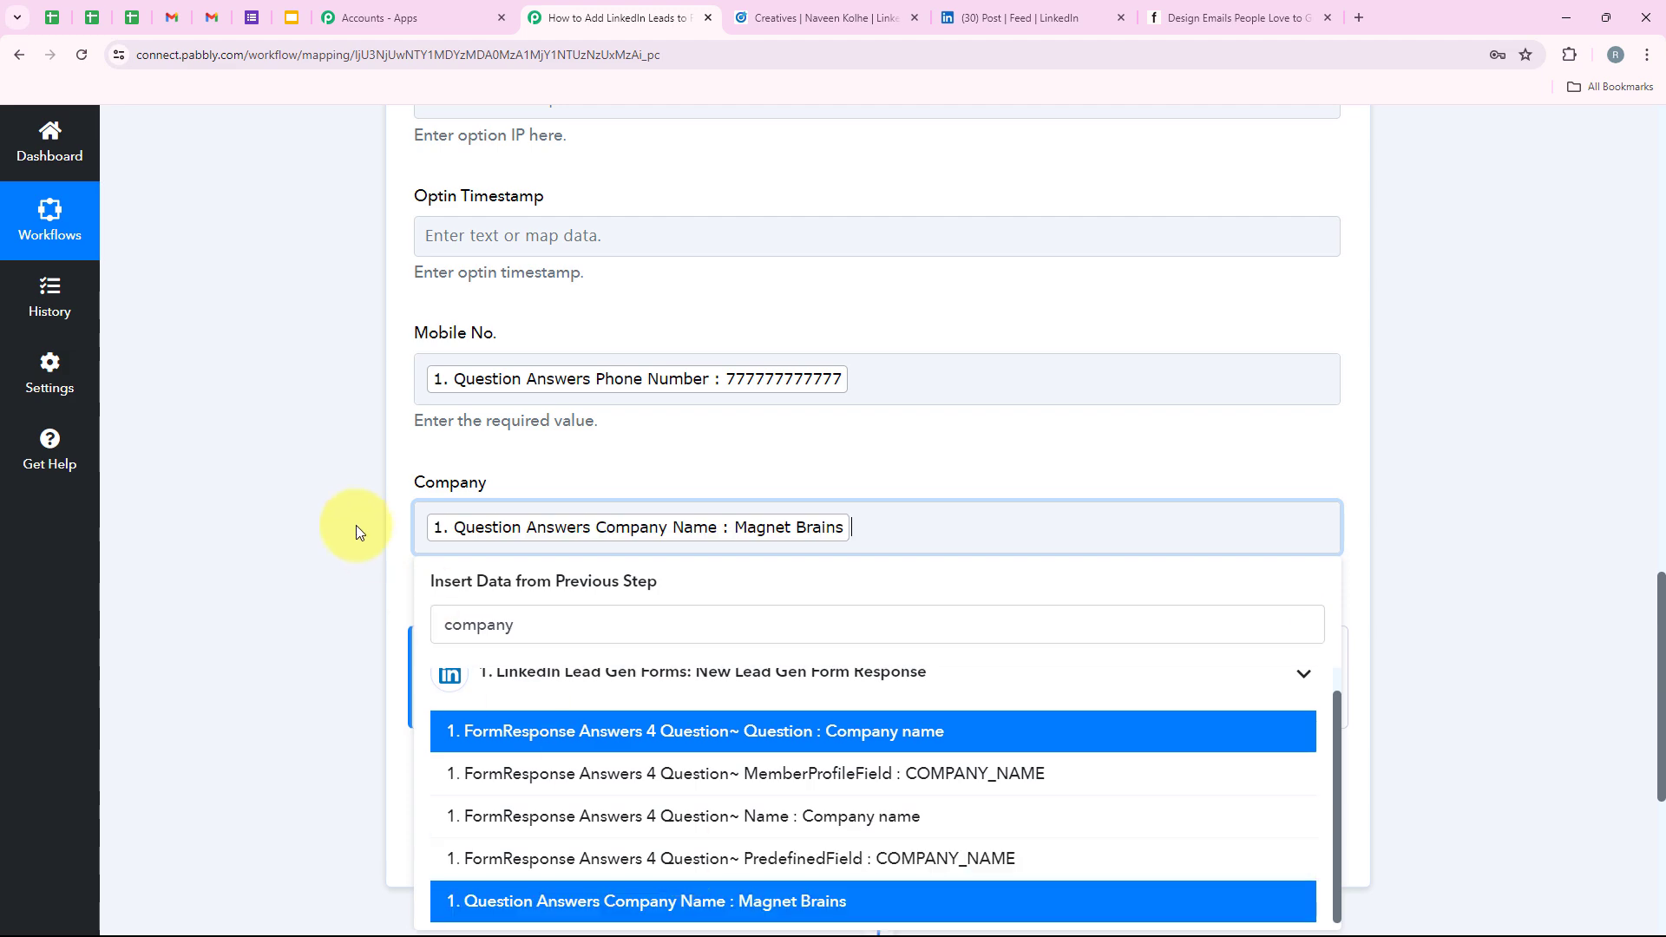
left_click(356, 531)
scroll(385, 528, "up", 6)
scroll(387, 536, "down", 3)
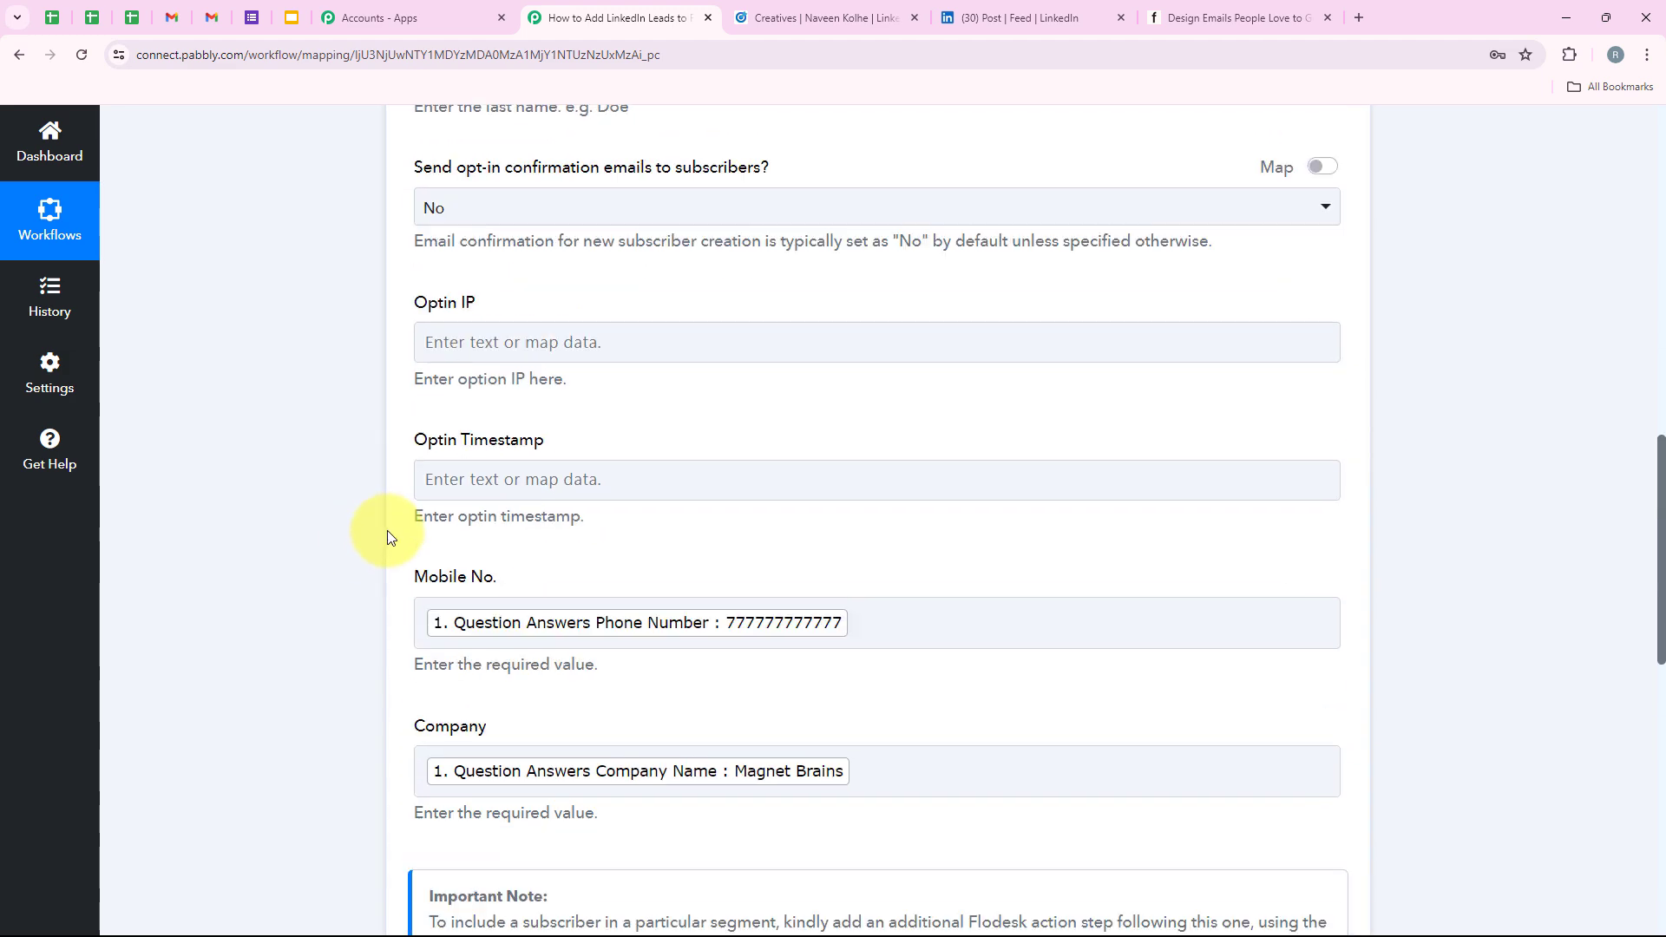
scroll(387, 537, "down", 5)
Save the Flodesk step with a test request and review the returned active subscriber's details.
left_click(506, 583)
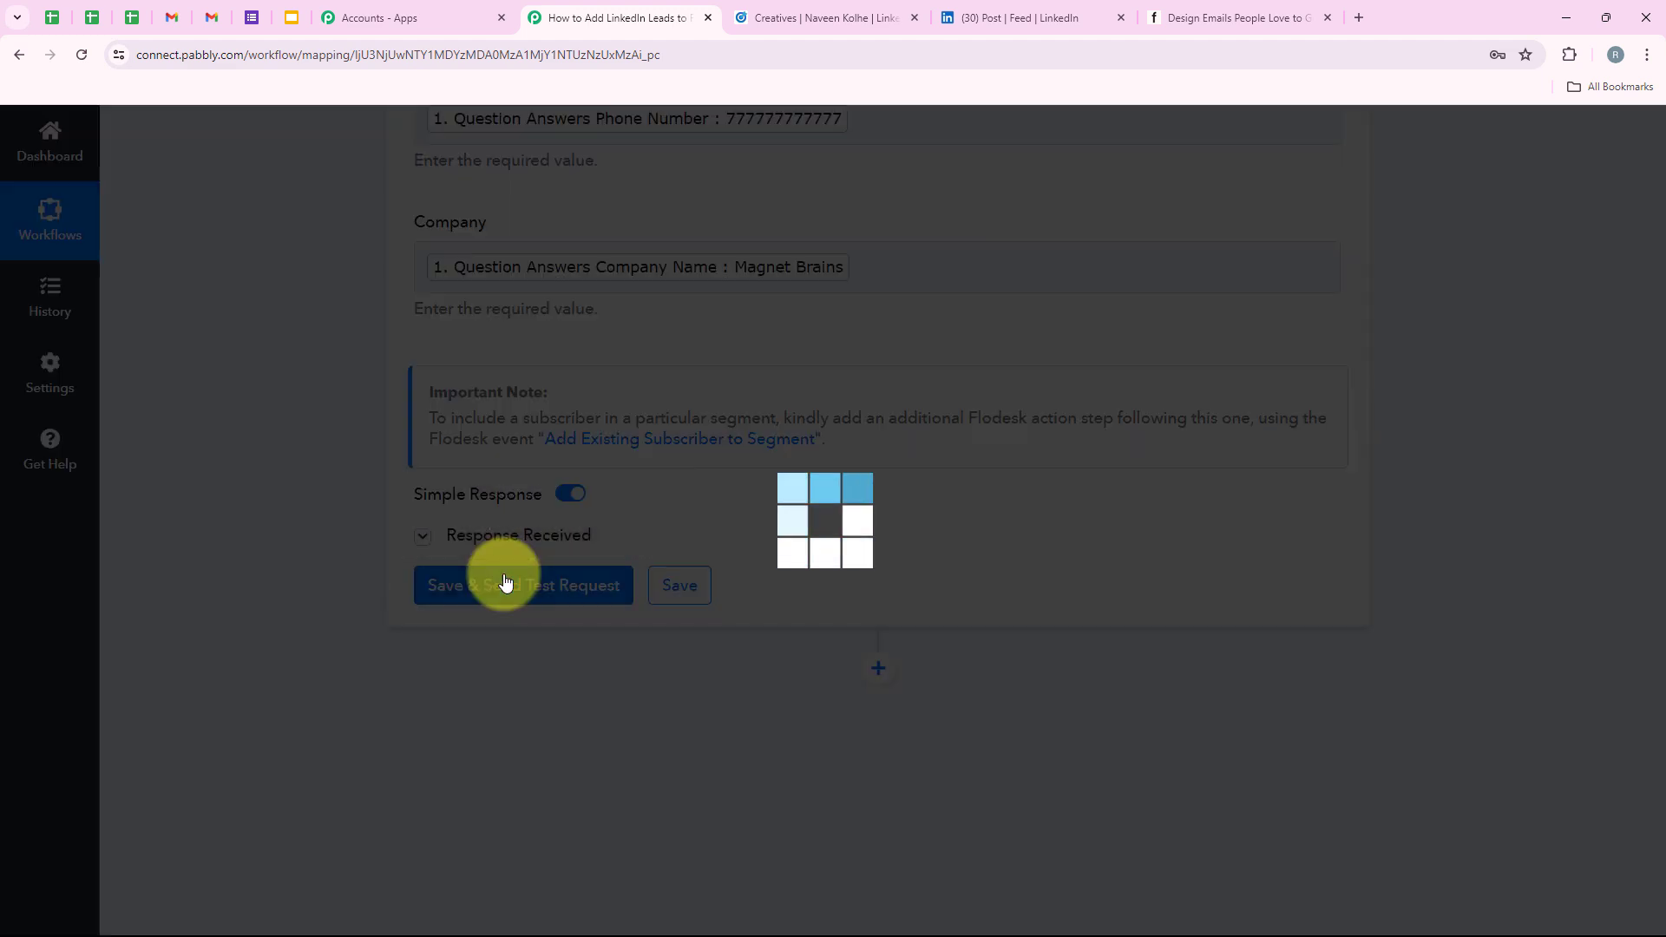
scroll(1047, 603, "down", 2)
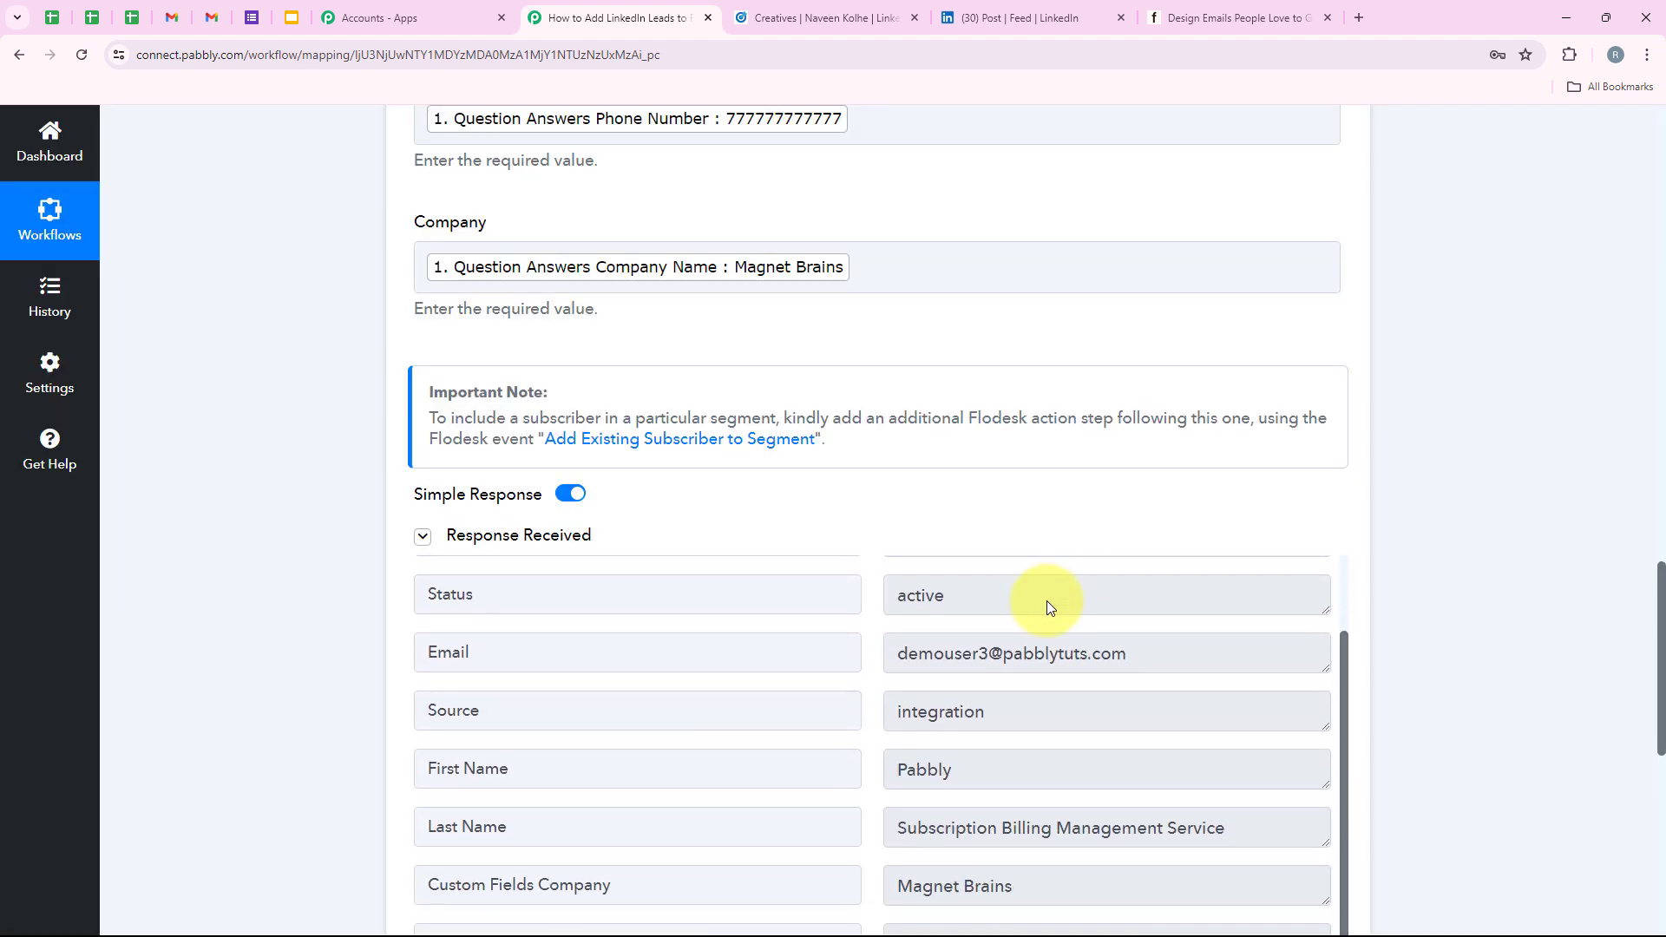
scroll(1046, 600, "up", 1)
scroll(1067, 486, "down", 2)
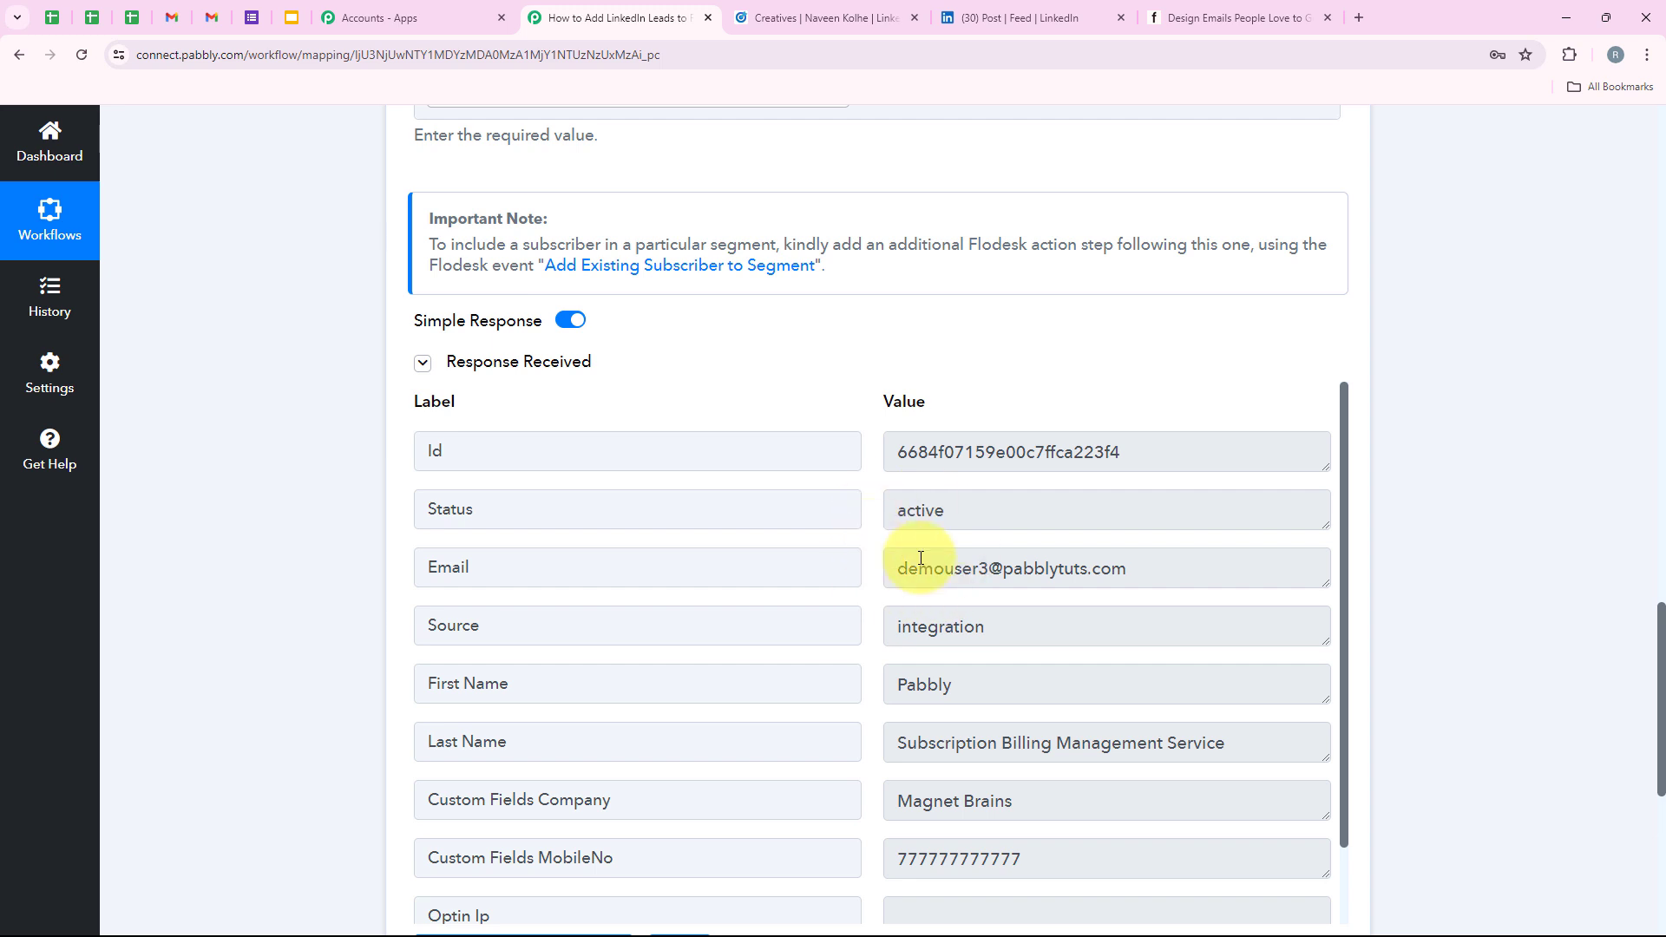
left_click_drag(1174, 561, 599, 607)
left_click(753, 548)
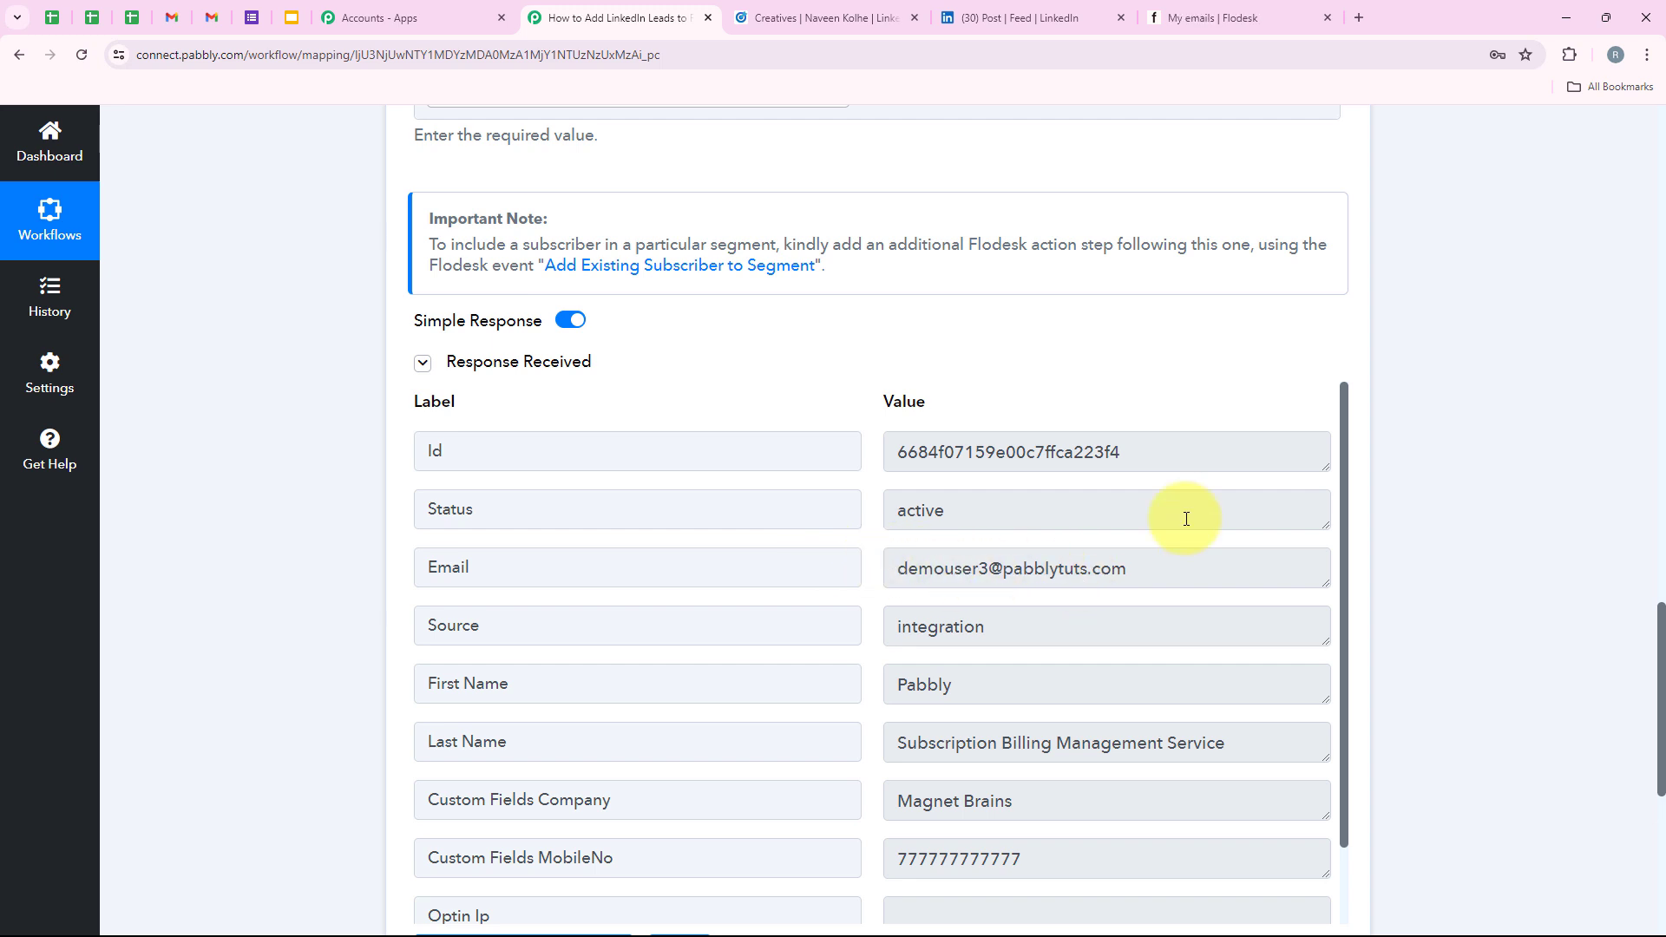
Confirm the new lead appears in Flodesk's Audience subscriber list, then return to the Pabbly workflow.
left_click(1189, 7)
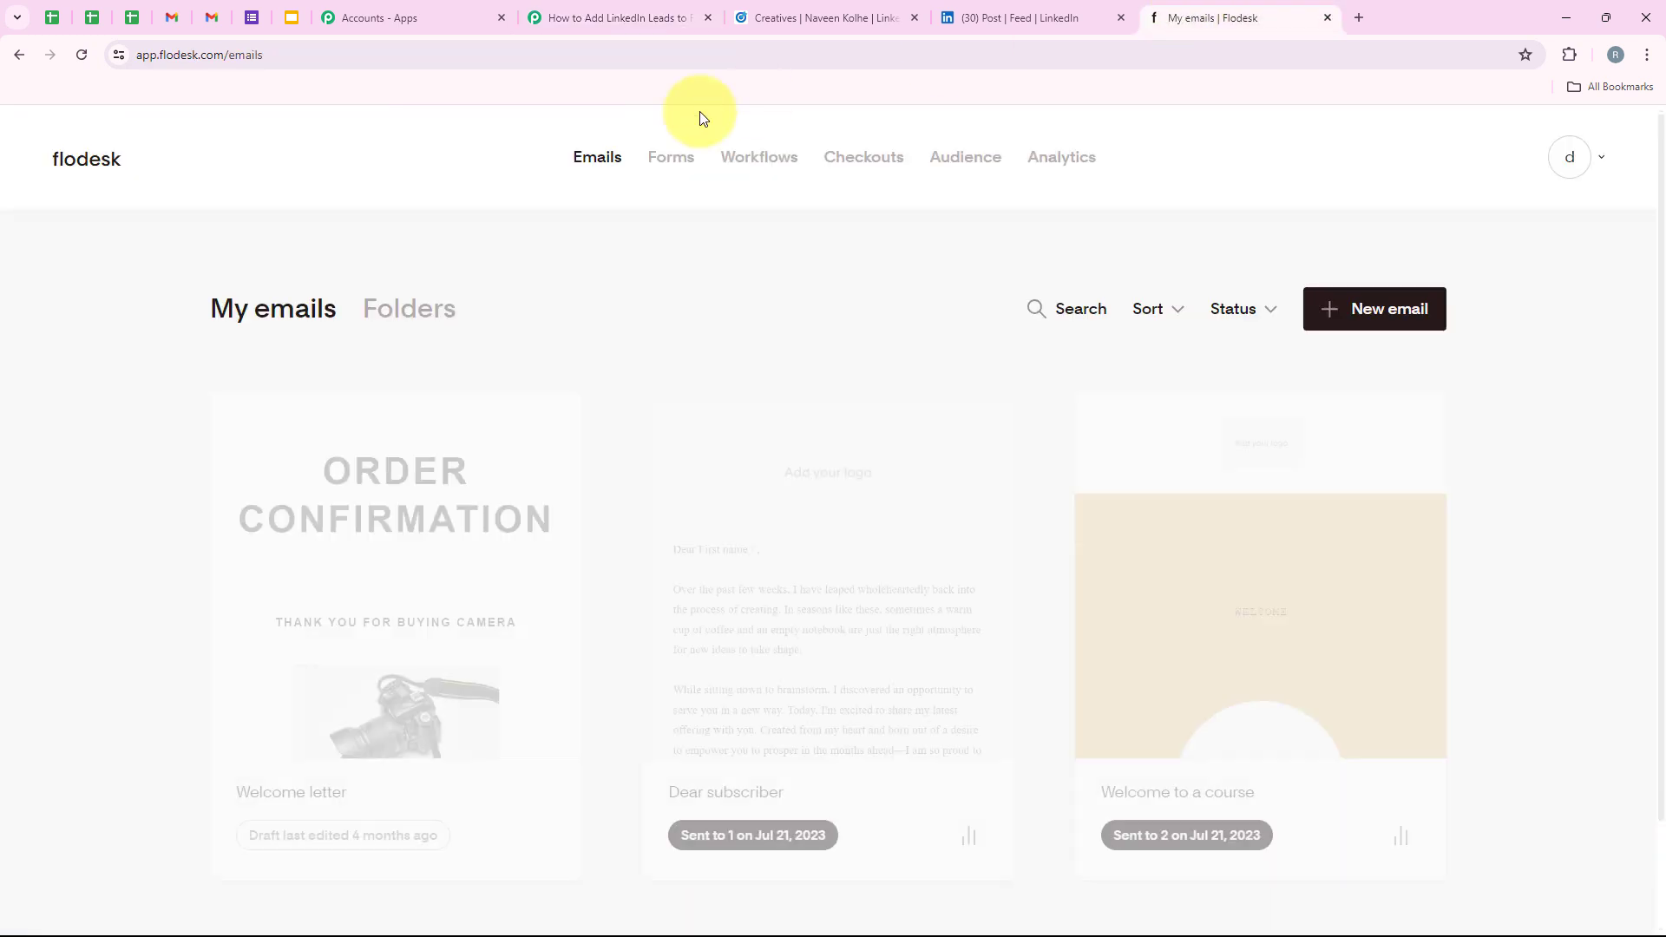
left_click(943, 167)
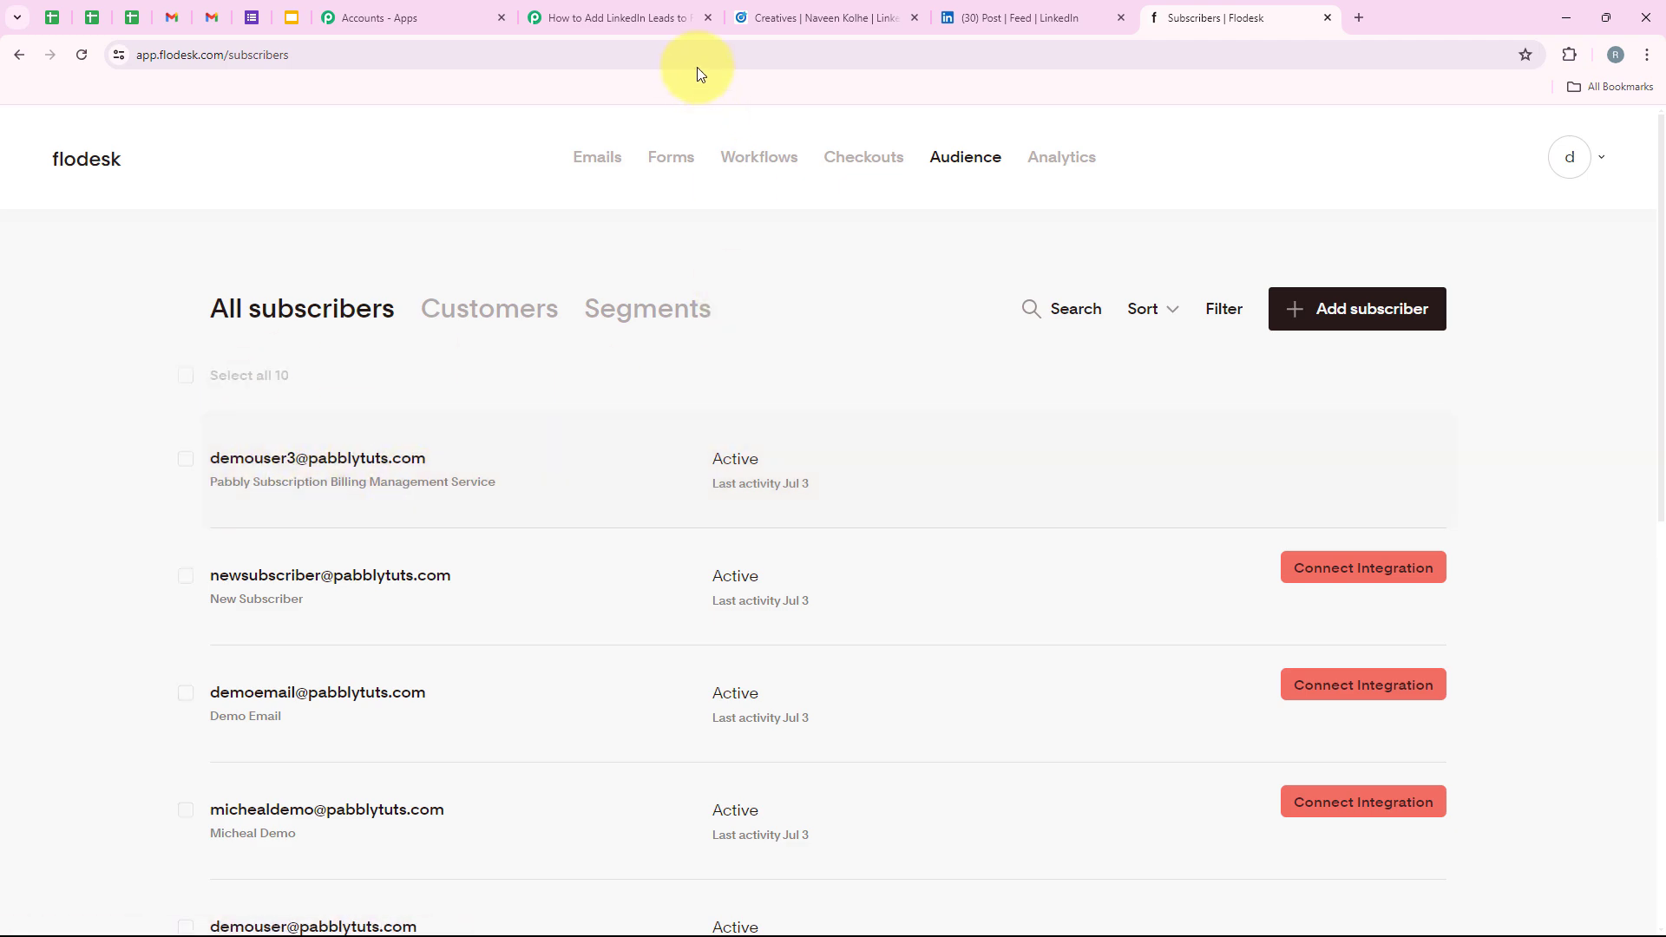
left_click(659, 17)
scroll(305, 414, "up", 10)
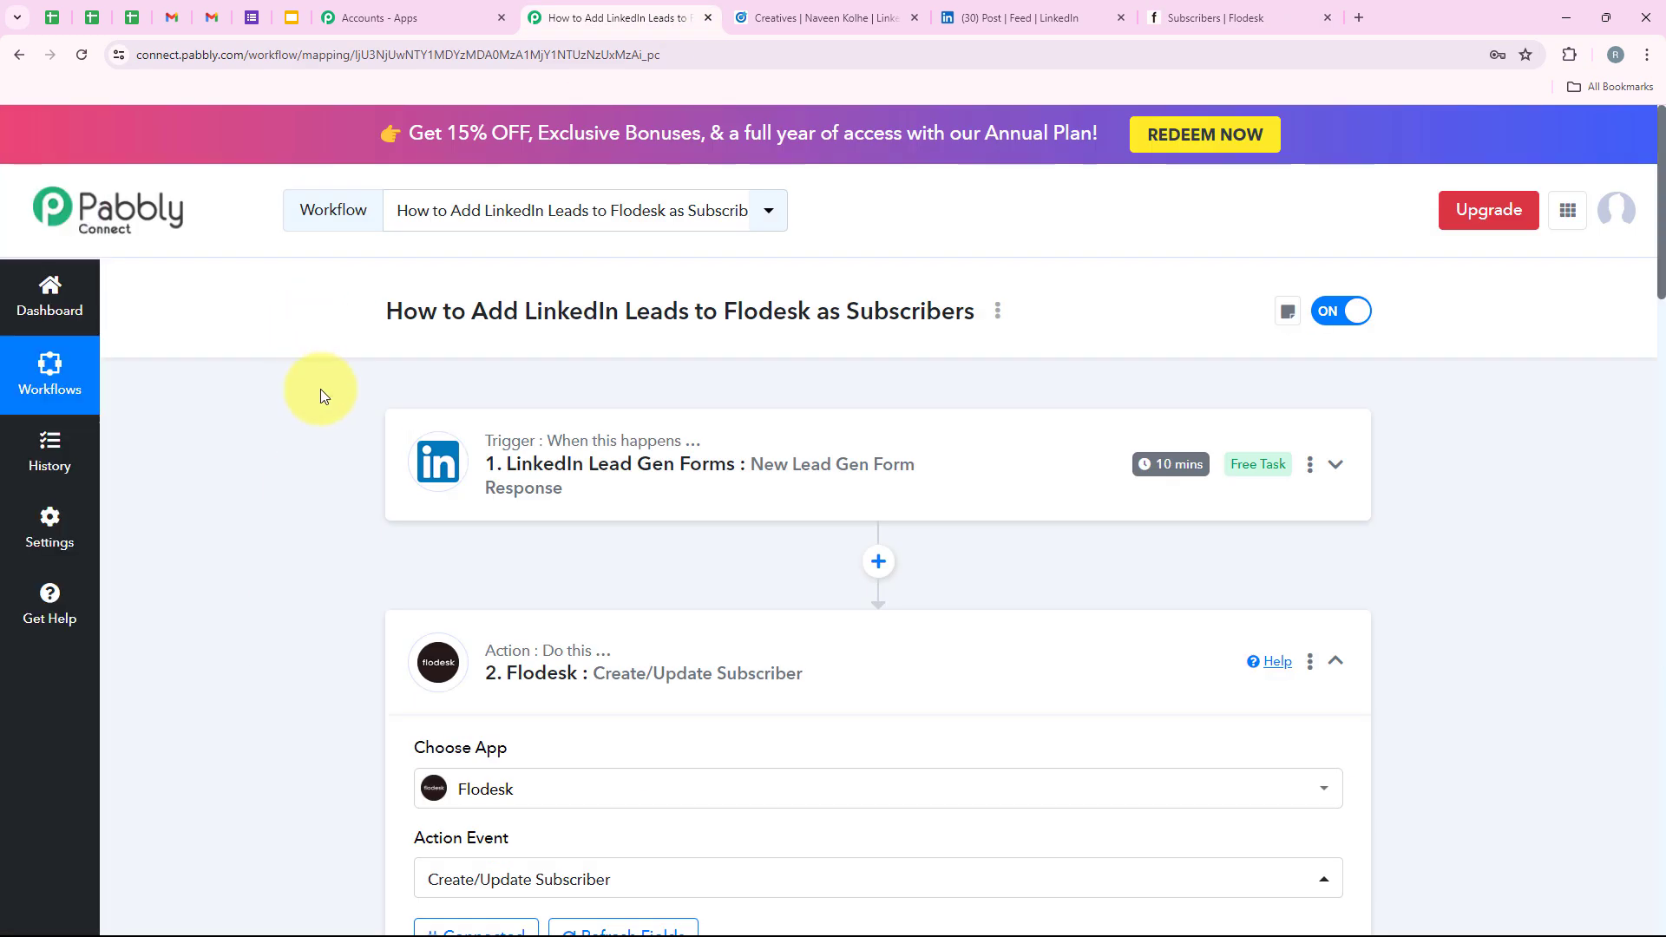
Collapse the Flodesk action step and switch to the LinkedIn ad post.
left_click(706, 646)
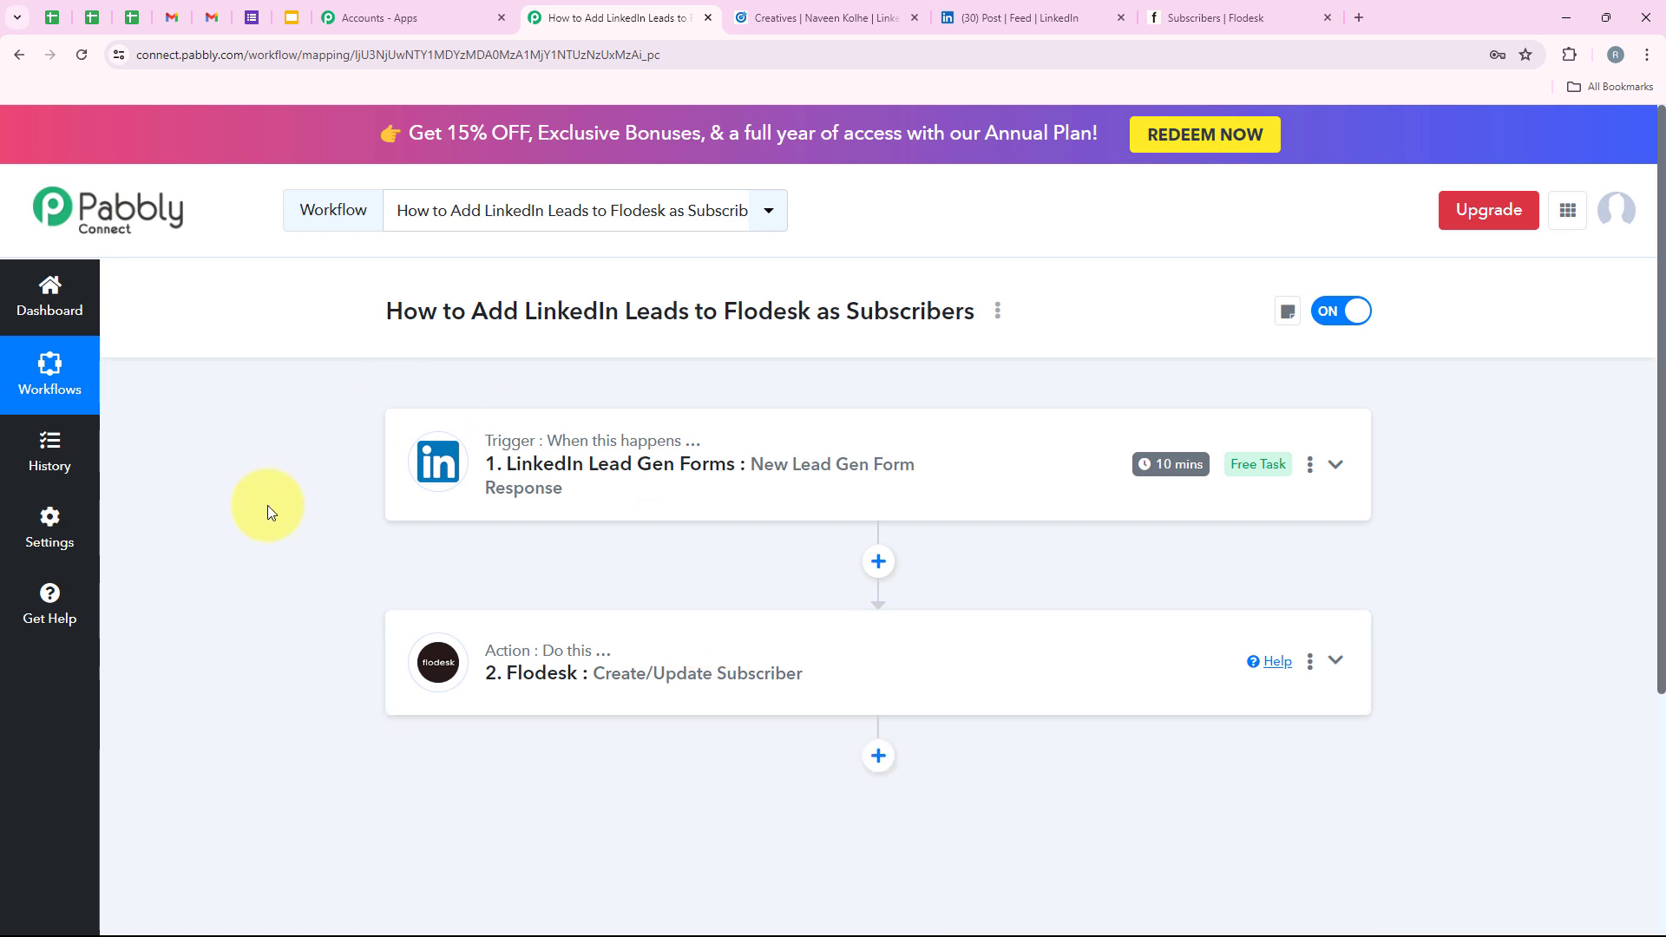
left_click(973, 11)
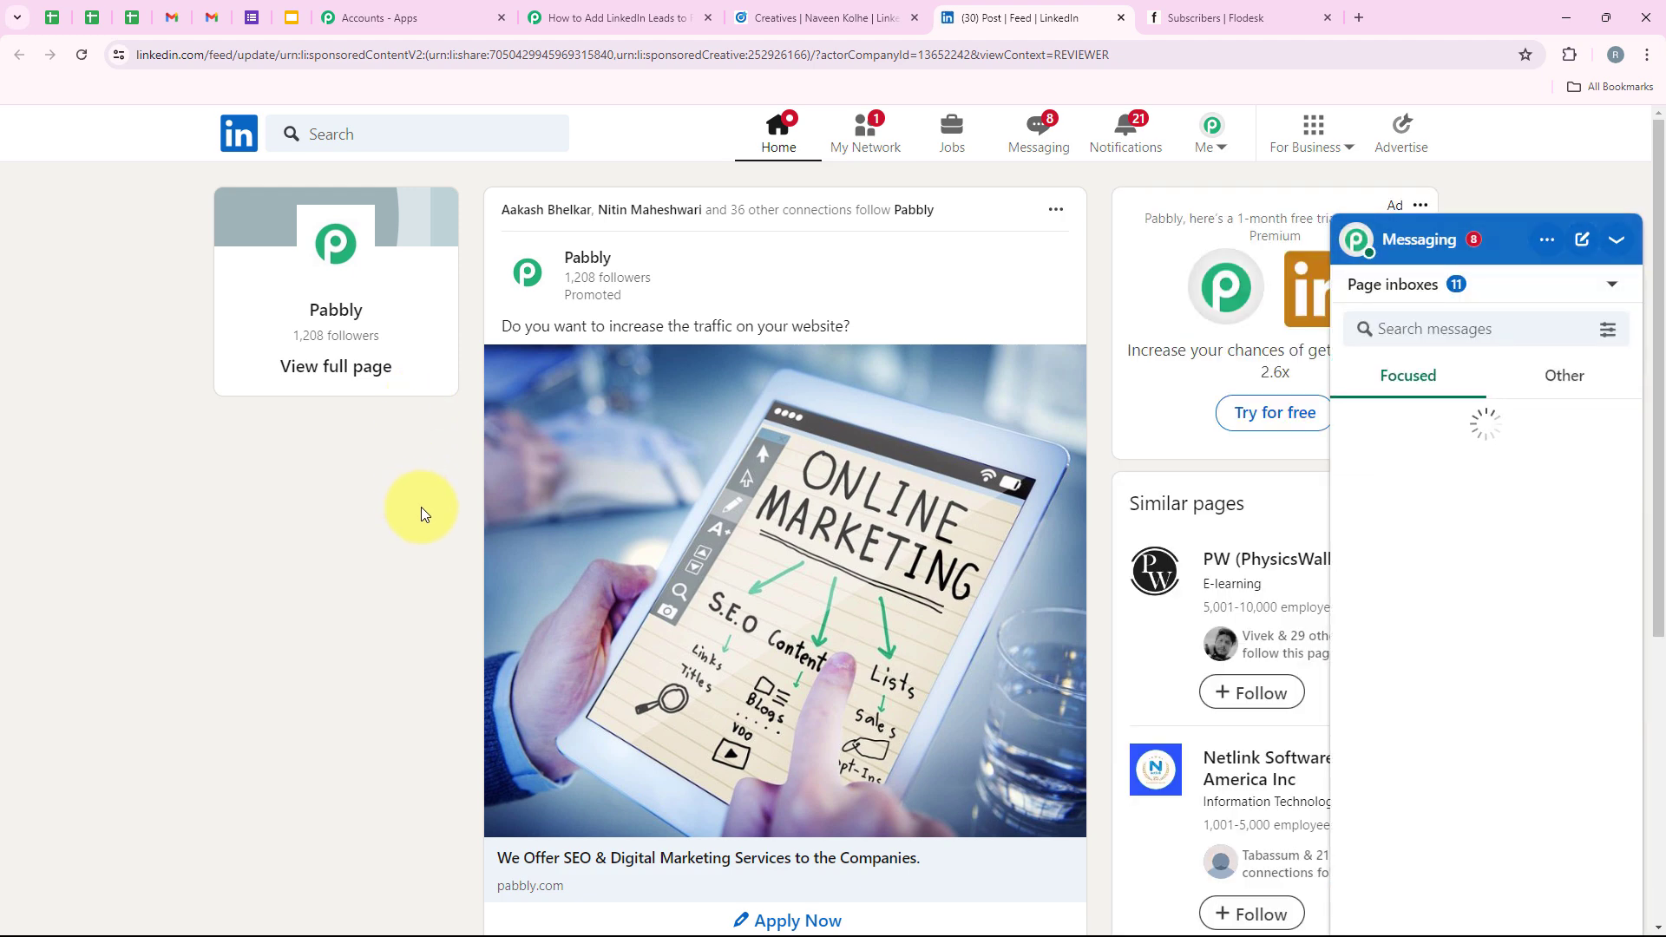
Fill the ad's Apply Now form with a new test email and phone number and submit it.
scroll(420, 514, "down", 1)
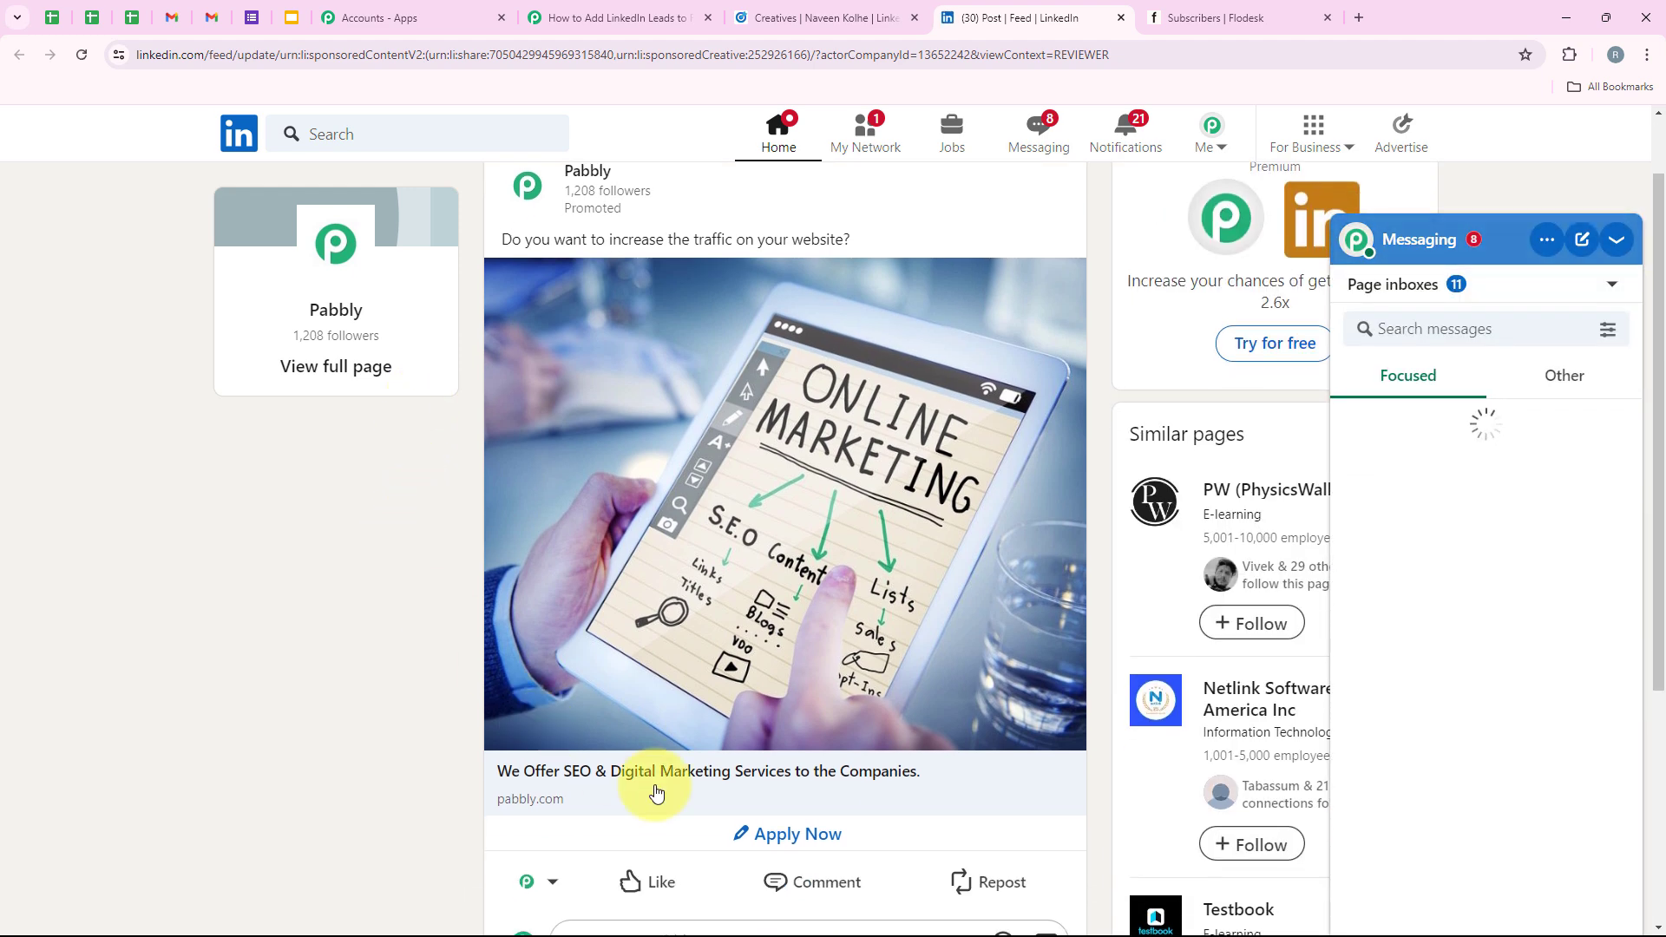
left_click(756, 837)
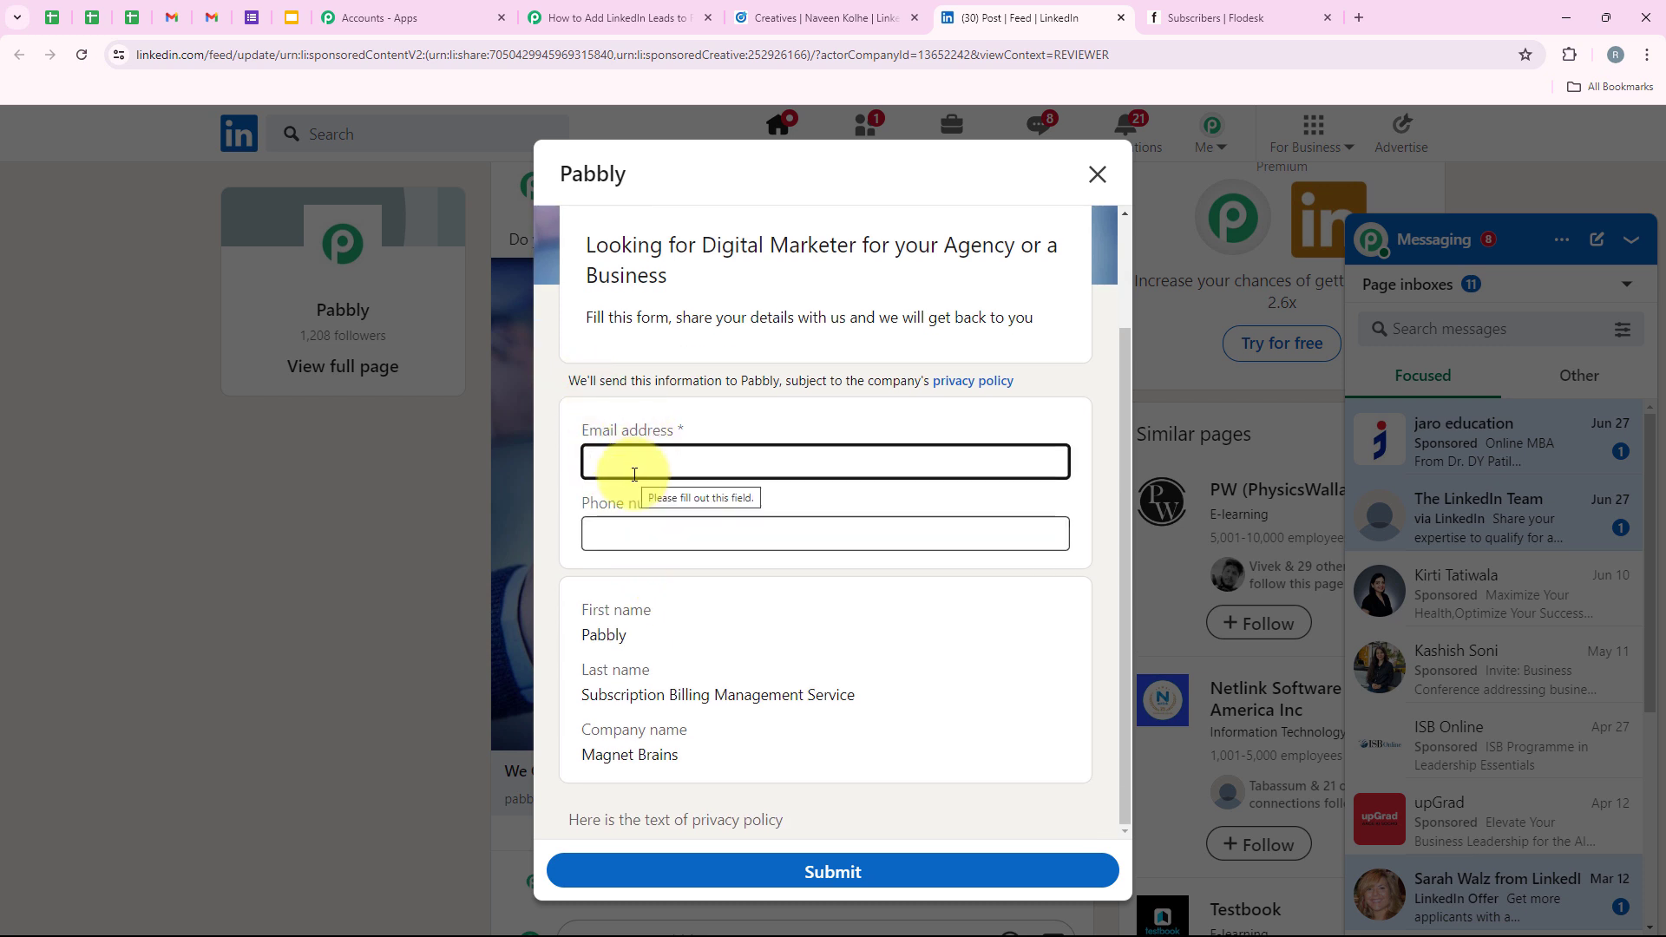
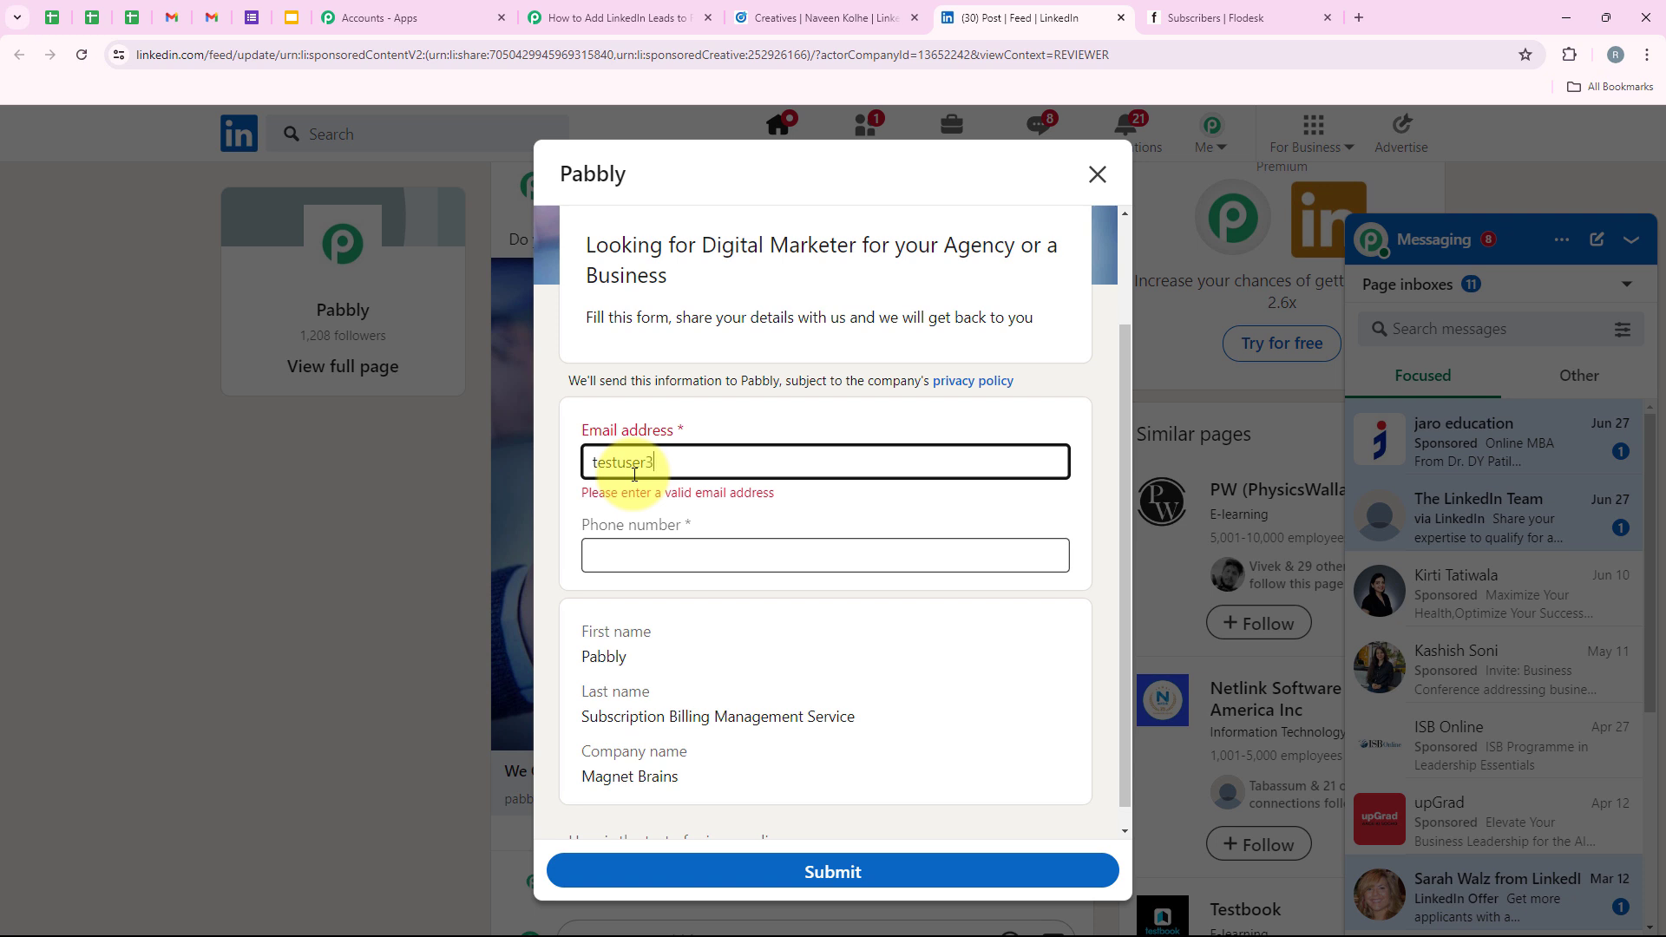
left_click(654, 526)
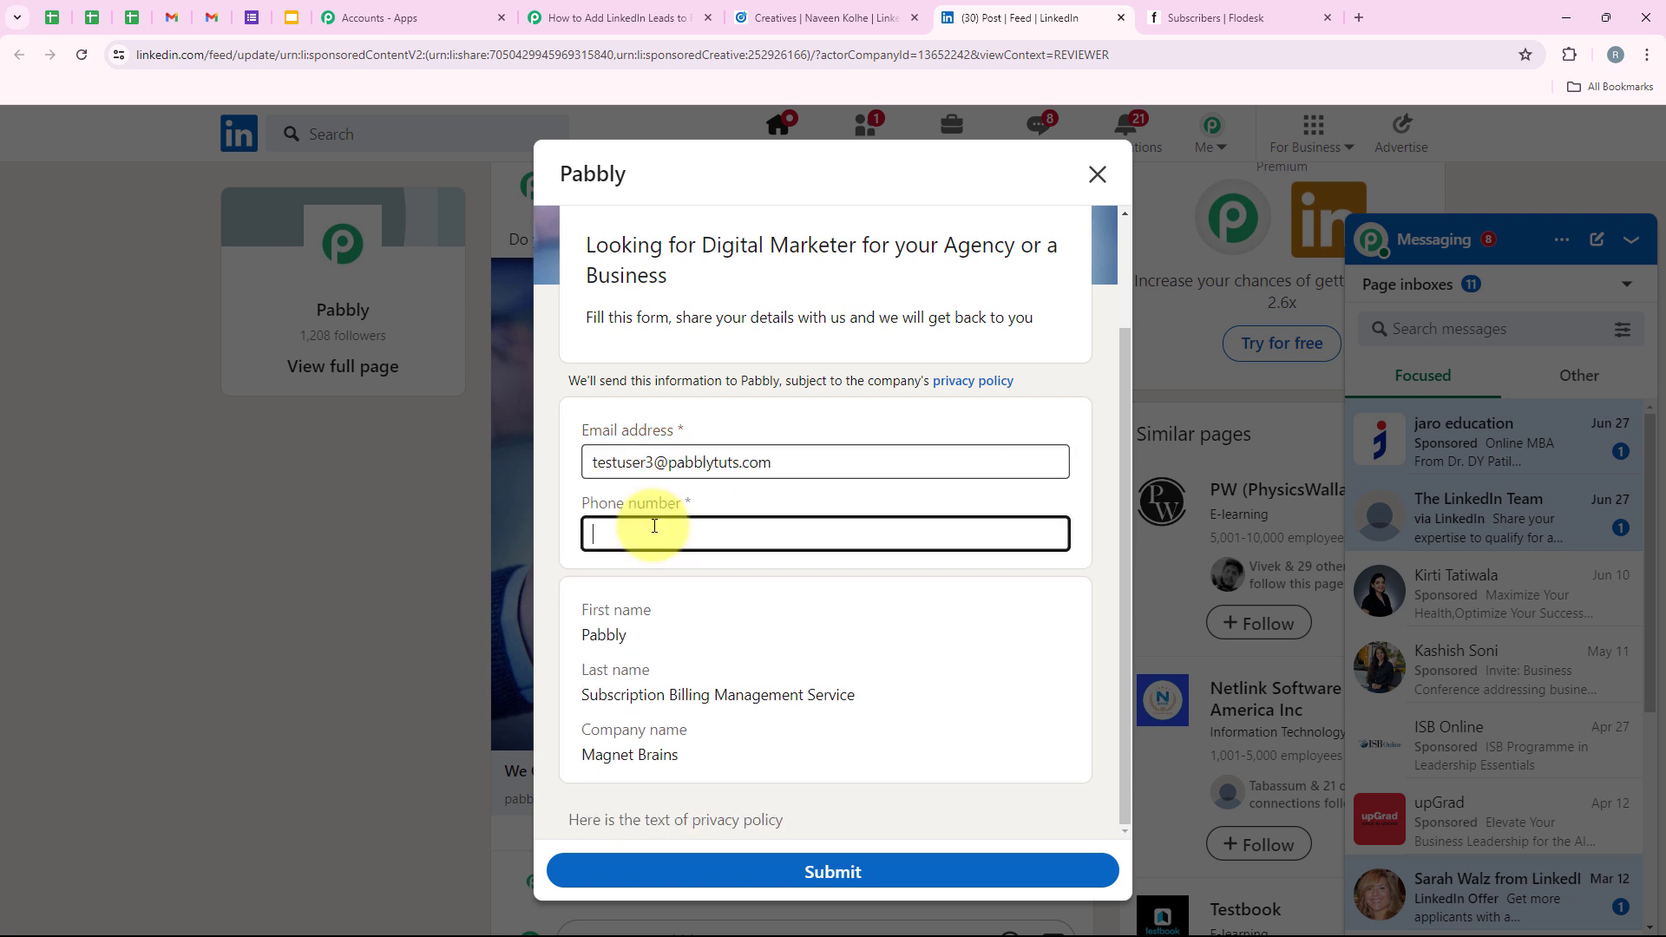
type("8888888888")
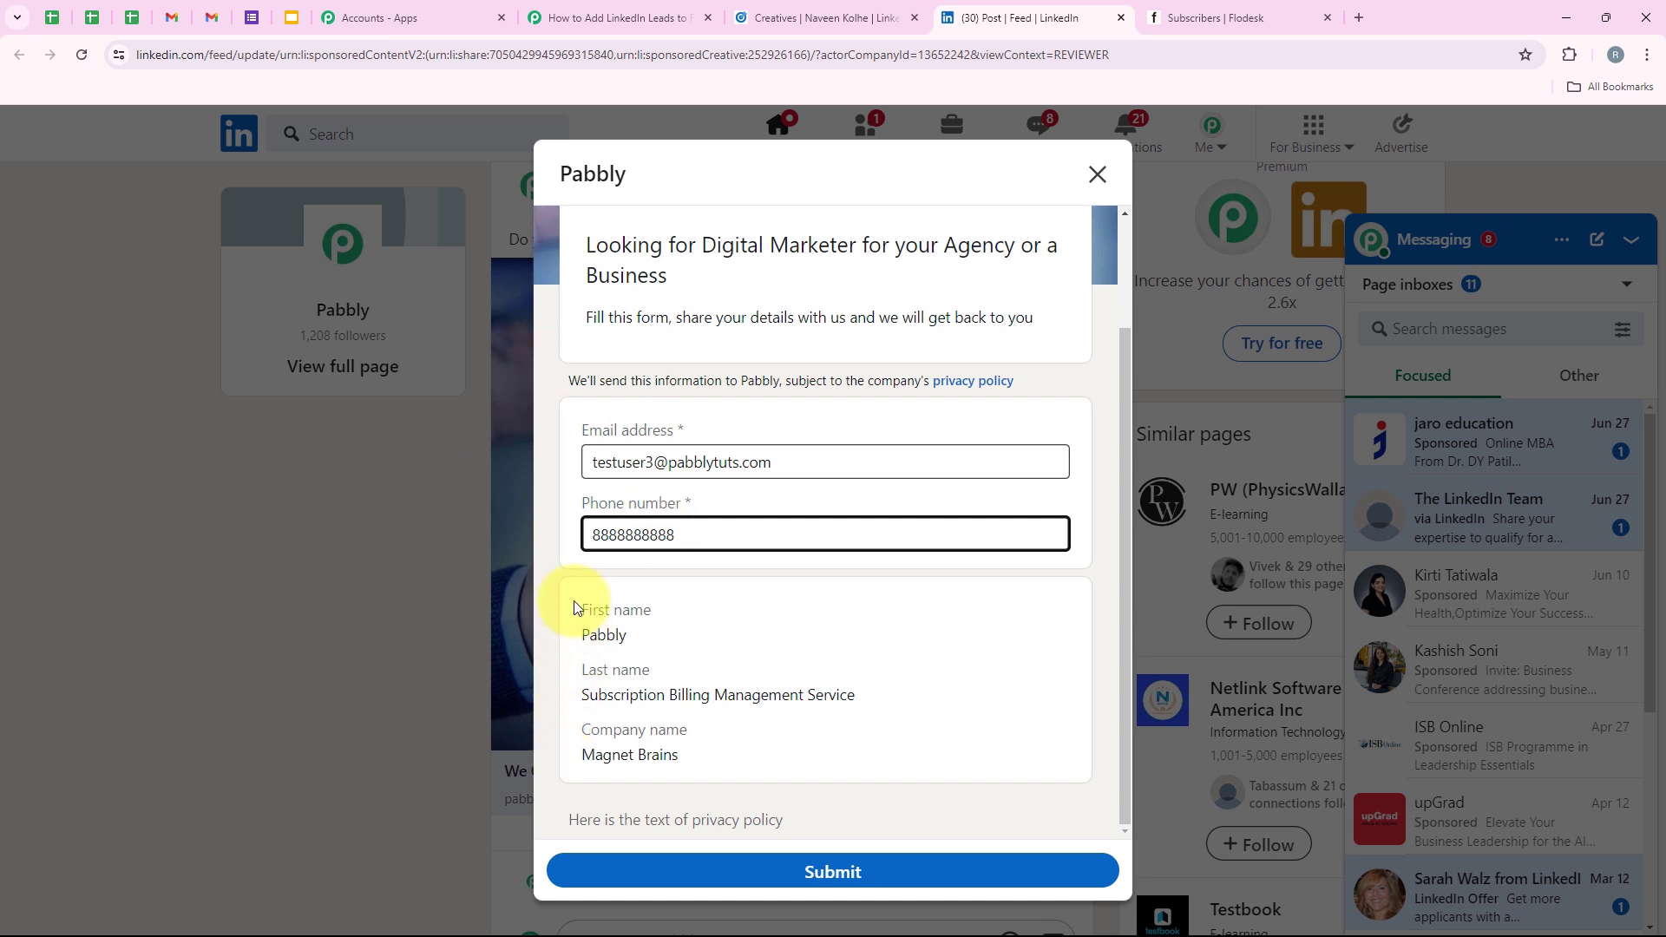
left_click_drag(573, 608, 707, 780)
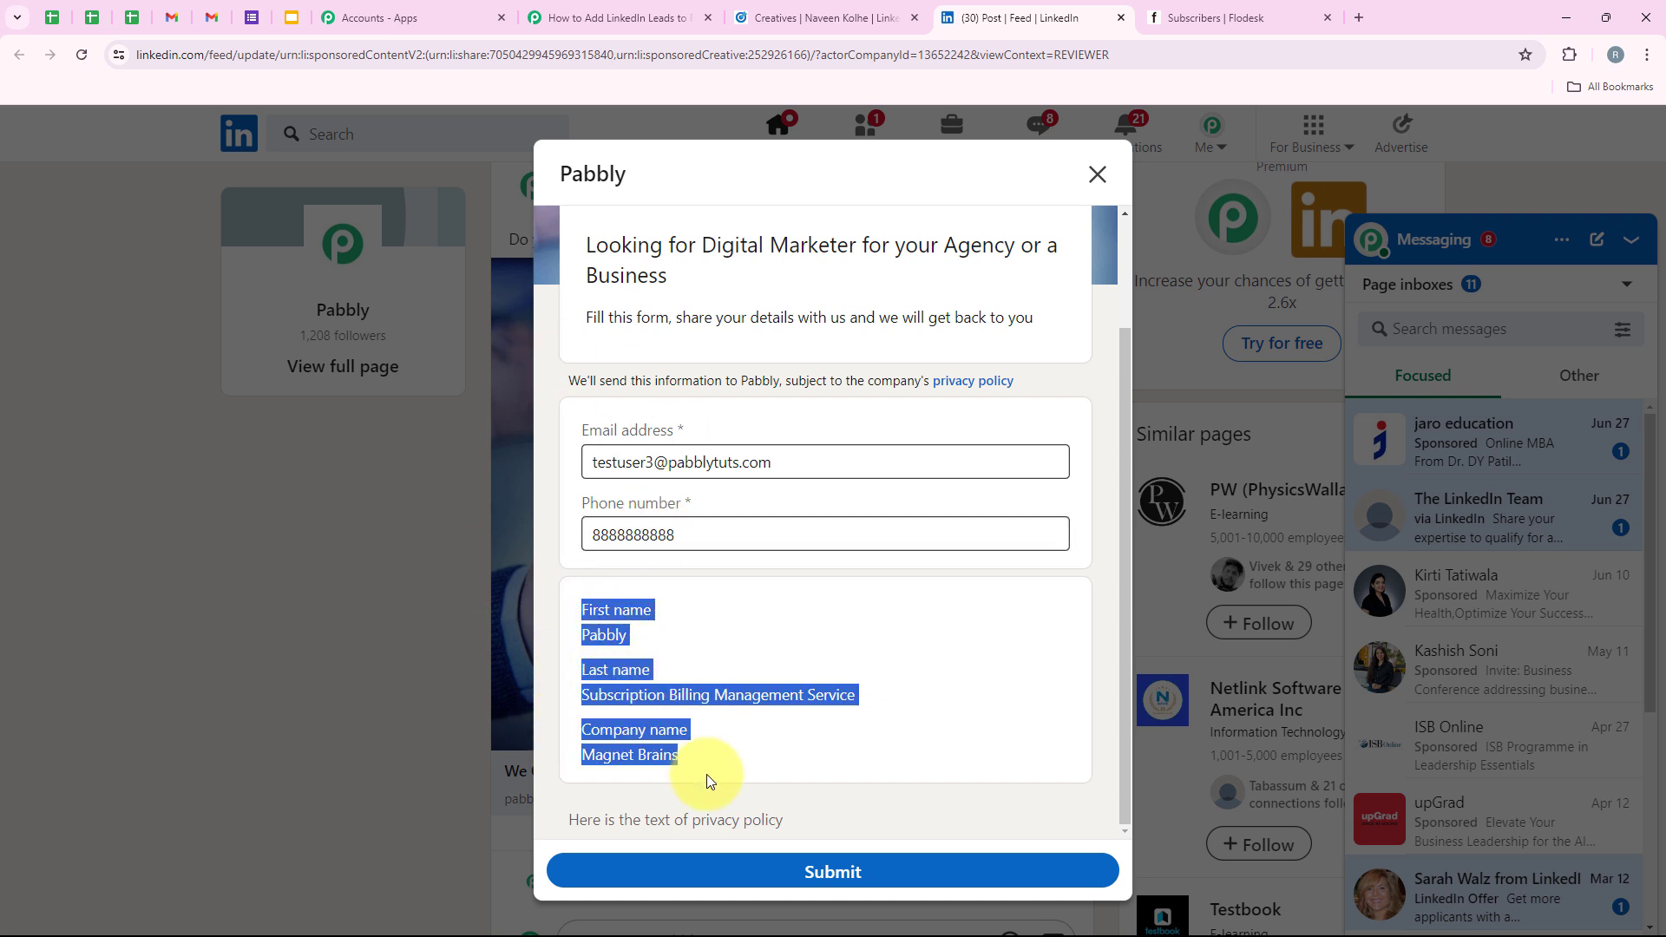
left_click(699, 717)
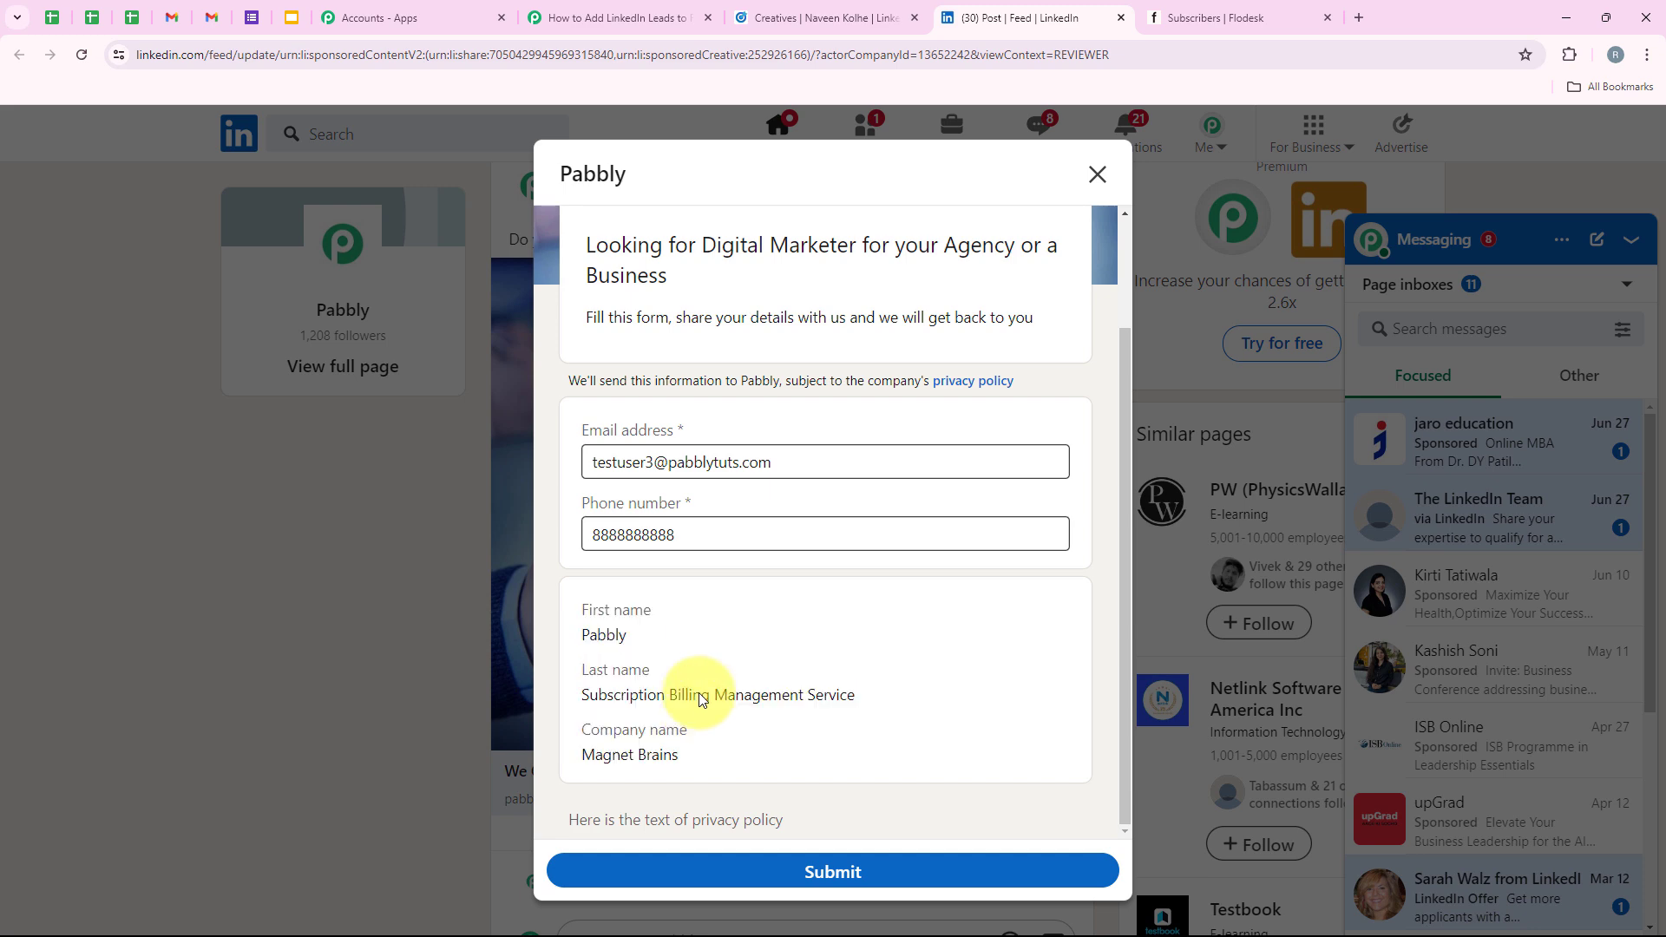
left_click(866, 867)
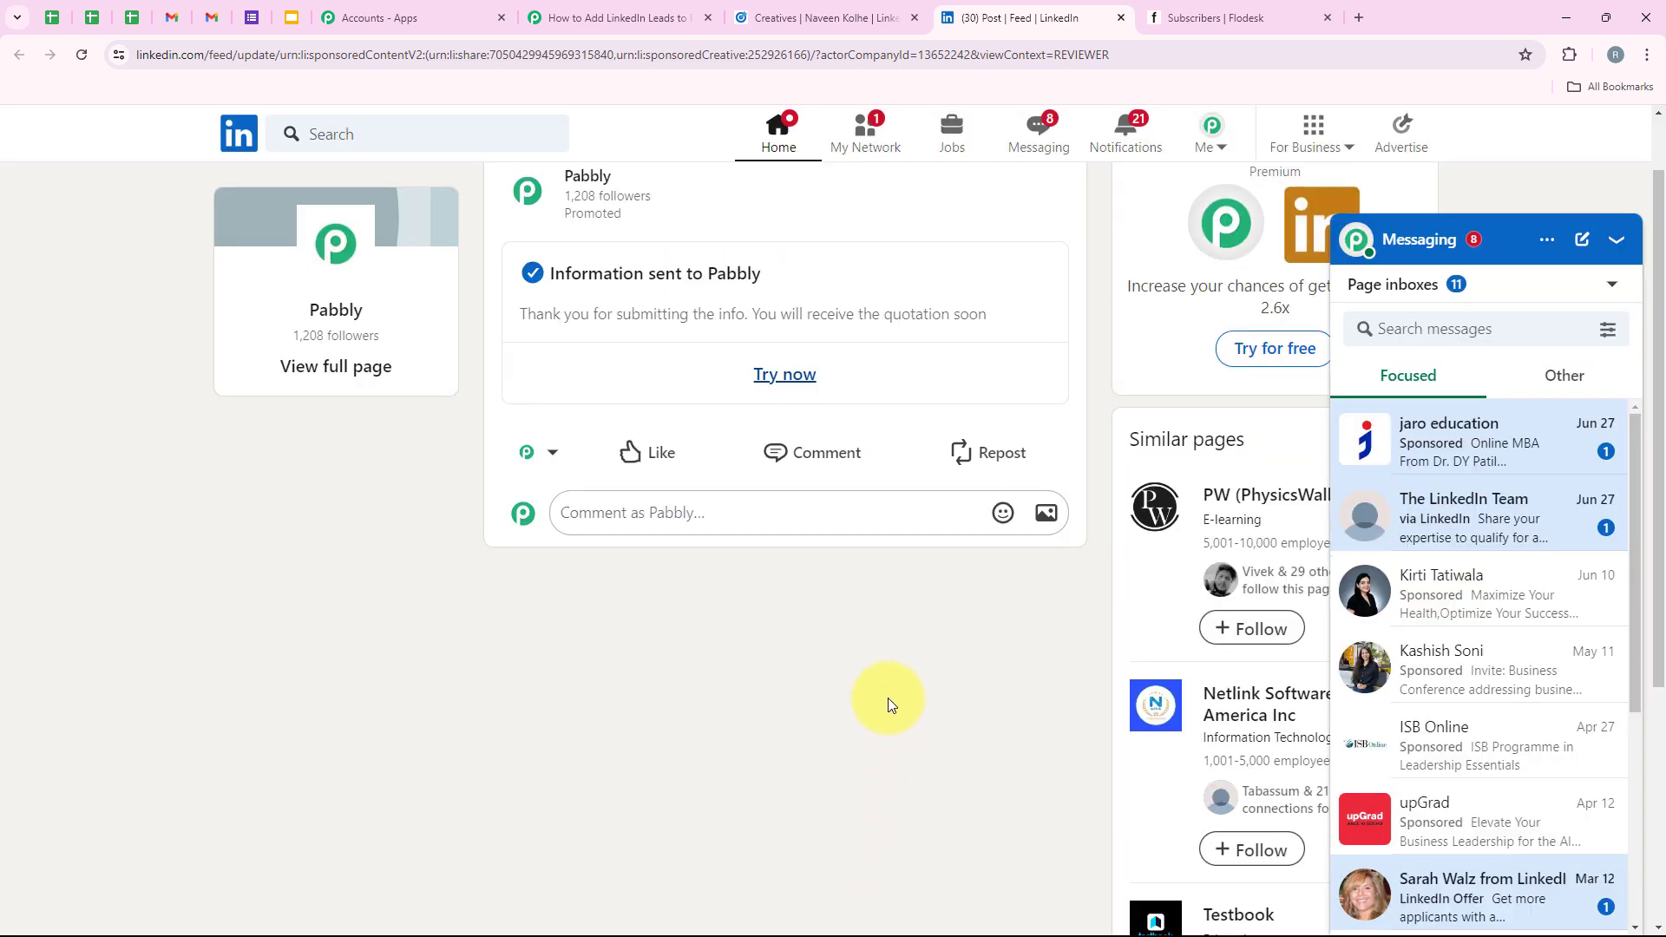
scroll(596, 333, "up", 1)
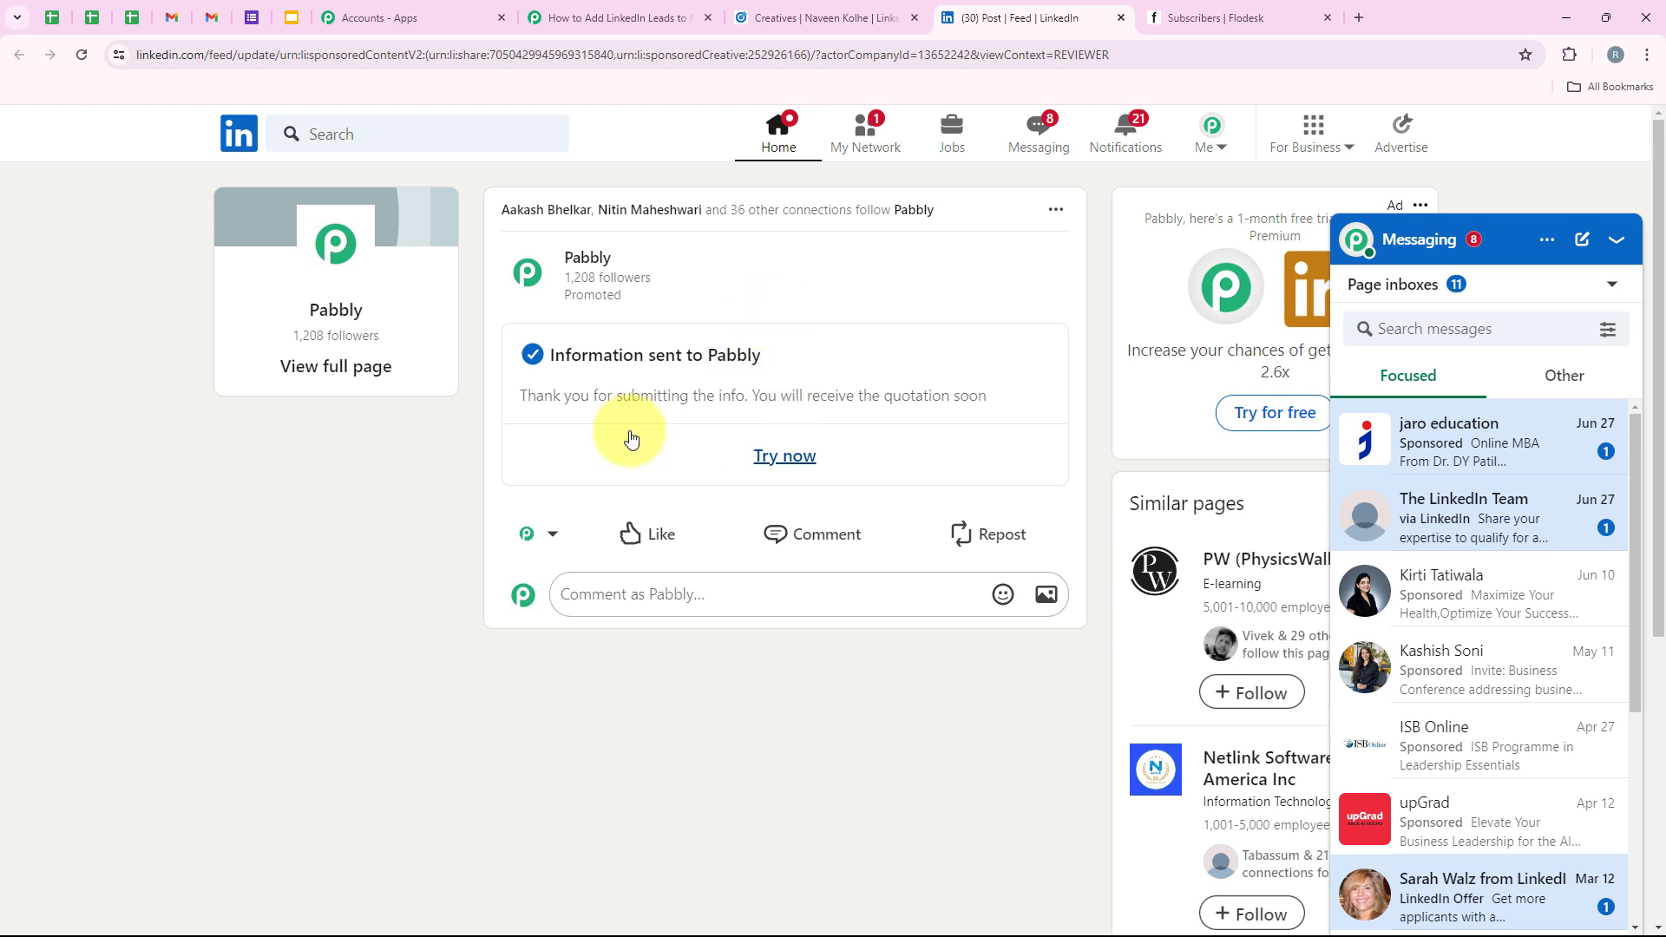
left_click_drag(512, 398, 695, 376)
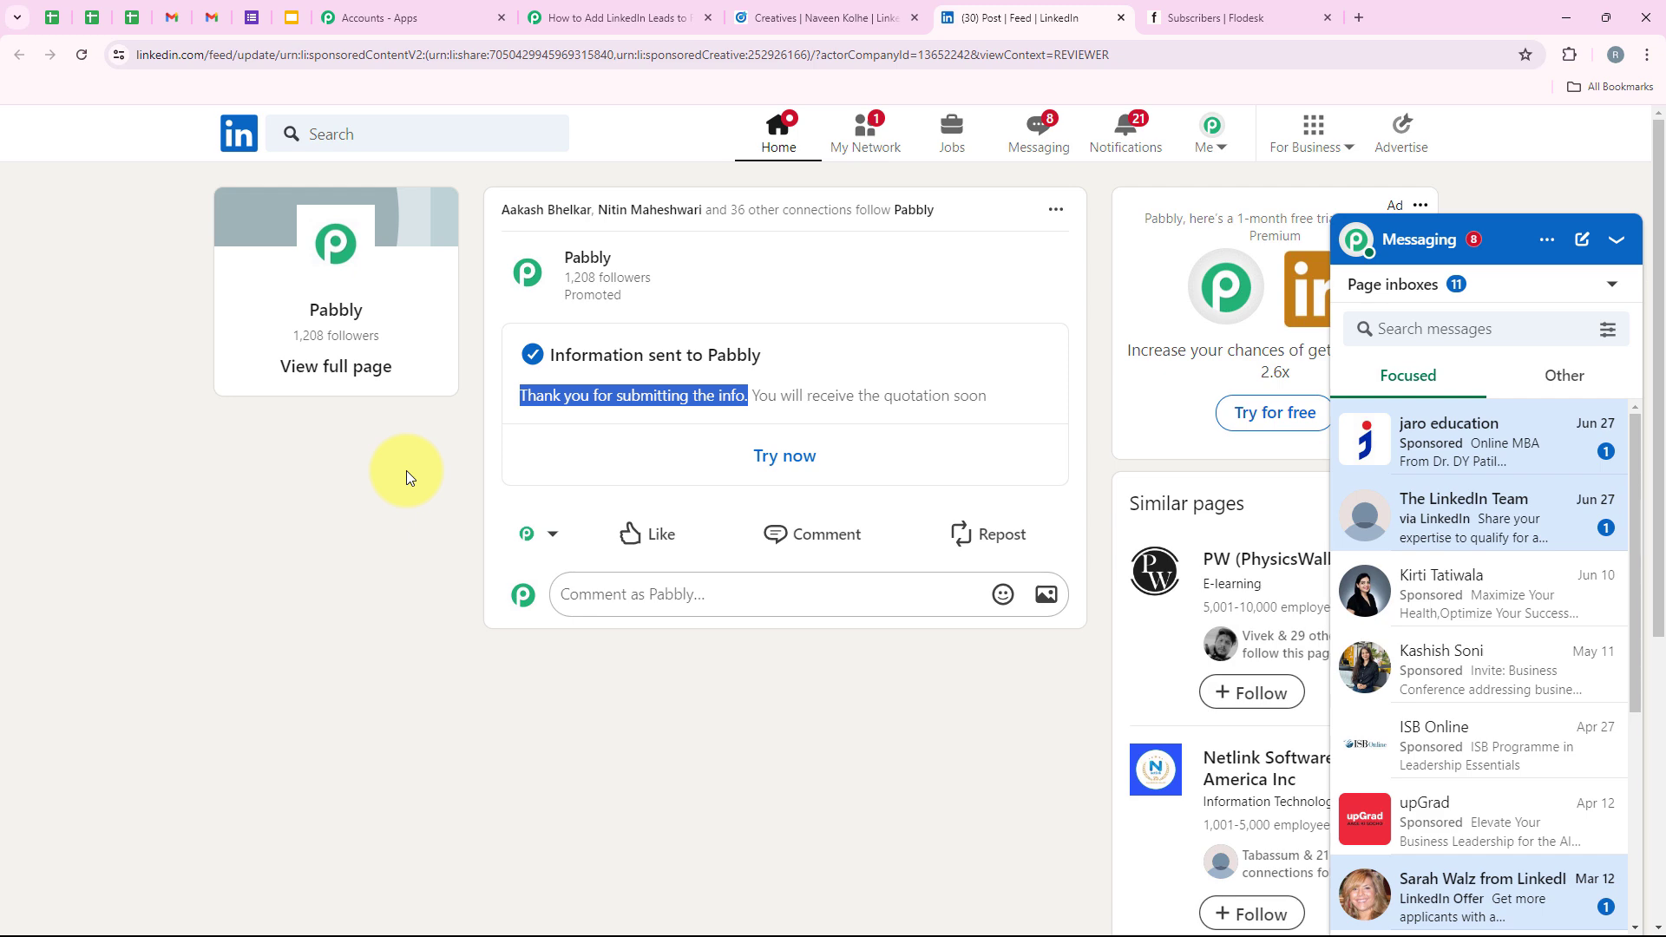
Check the Pabbly workflow, then reload Flodesk's subscriber list to find the new LinkedIn lead.
left_click(573, 18)
mouse_move(1143, 466)
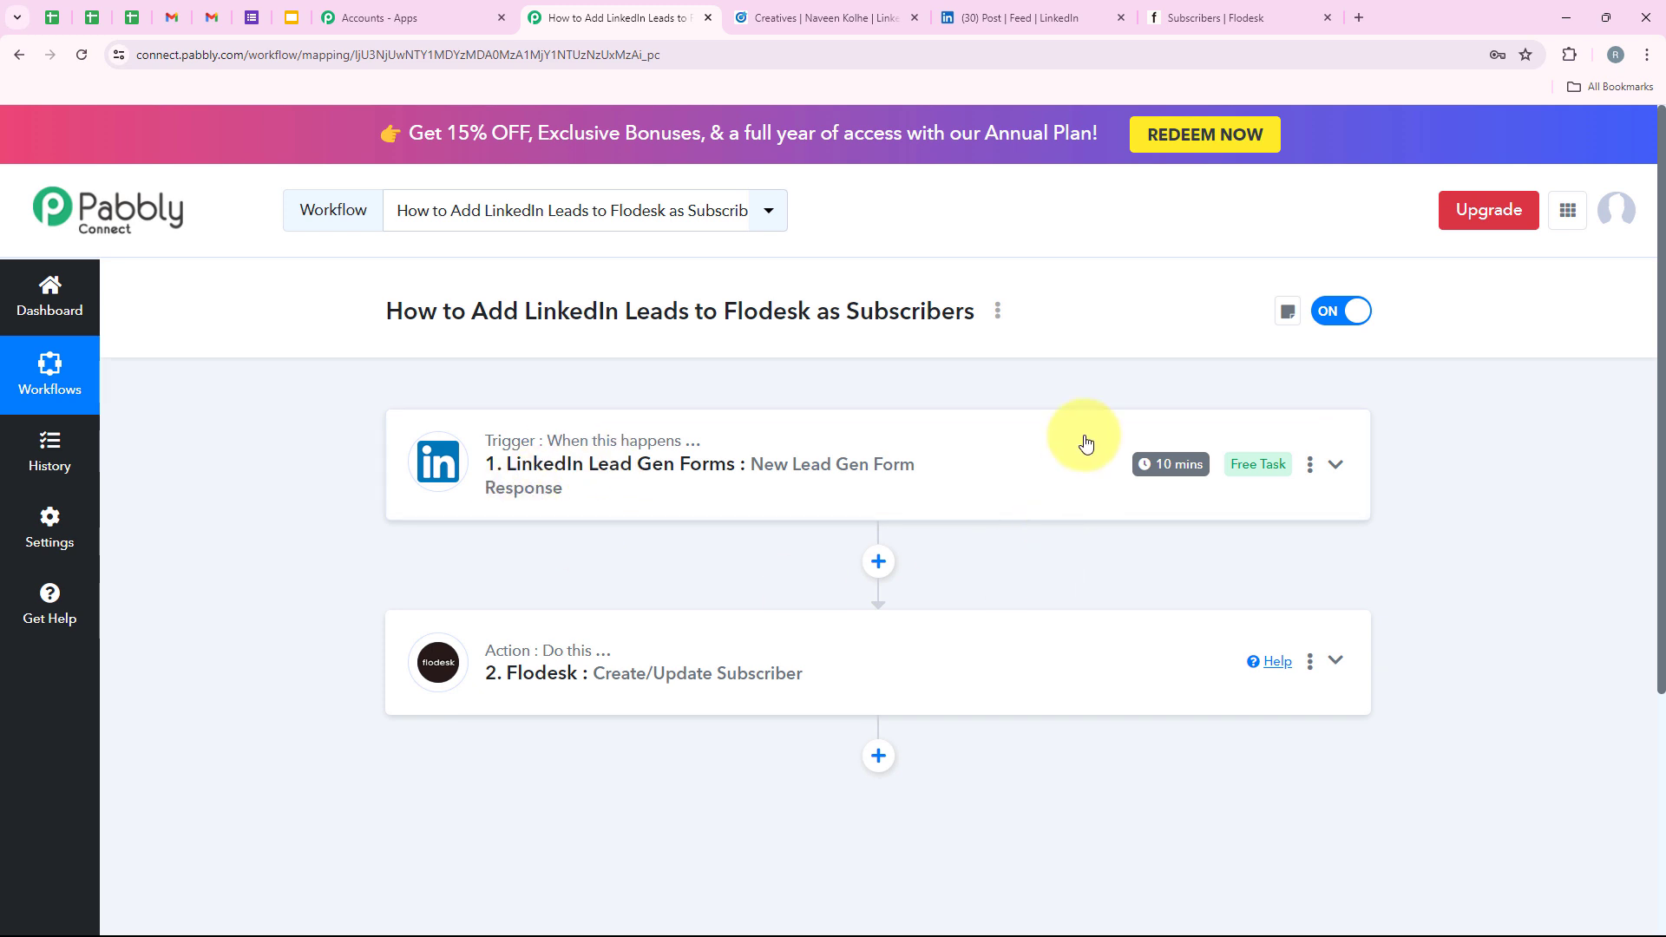
left_click(1167, 18)
left_click(81, 55)
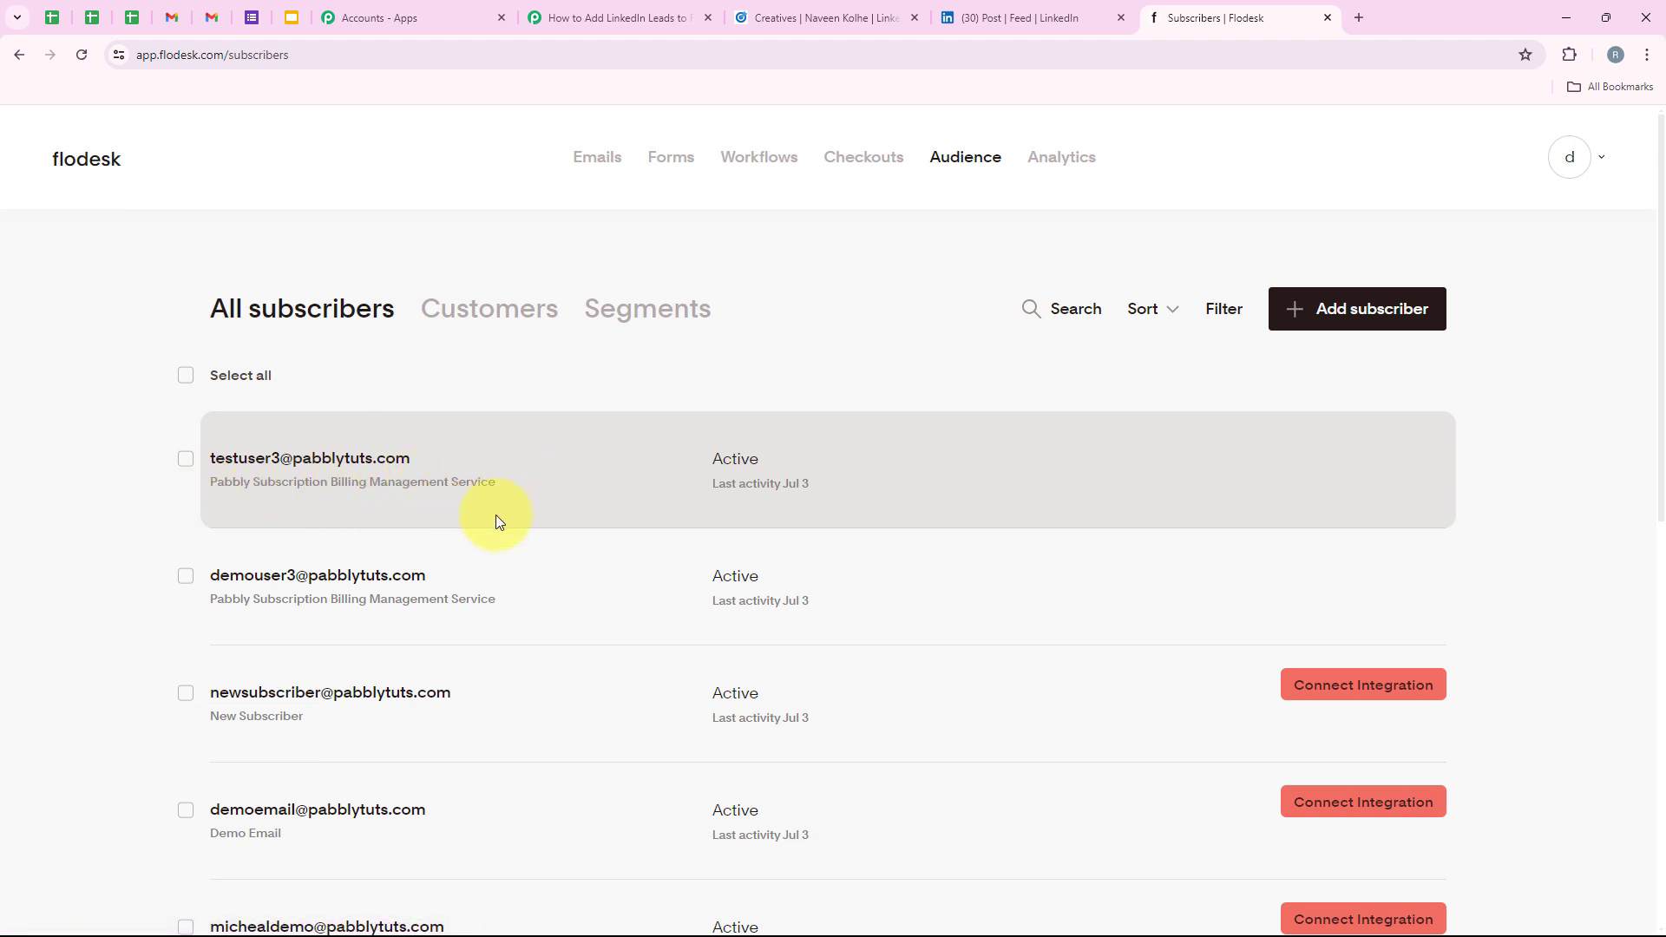
Tick the new LinkedIn lead and the earlier test subscriber in Flodesk, then return to Pabbly.
left_click(563, 17)
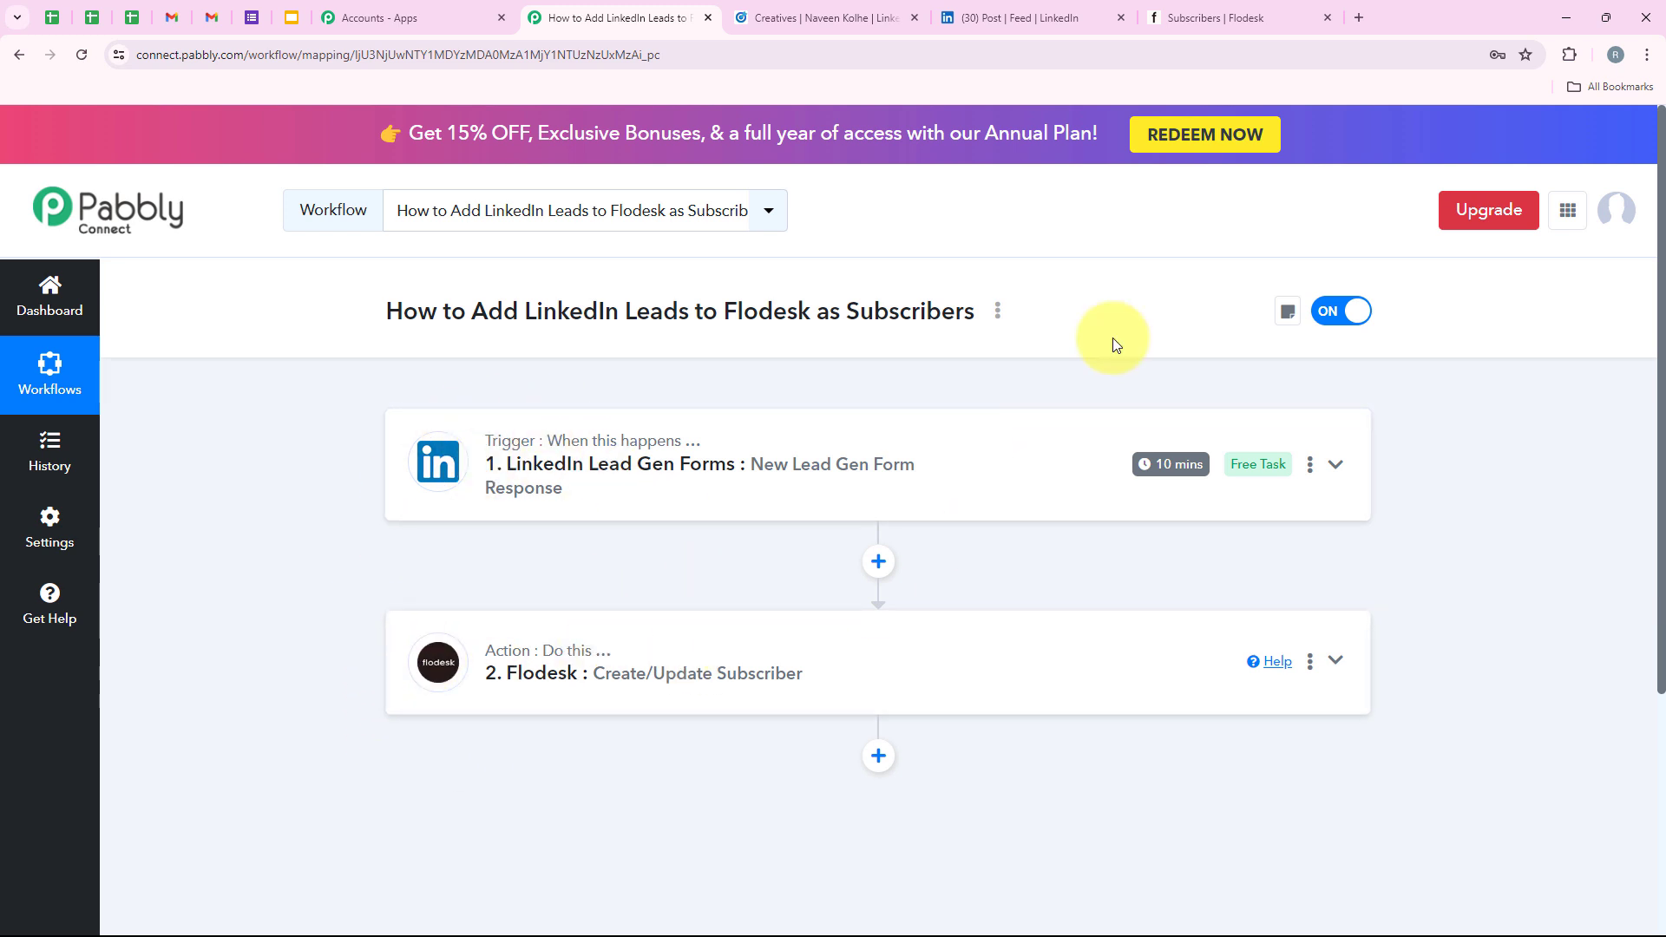
left_click(1230, 7)
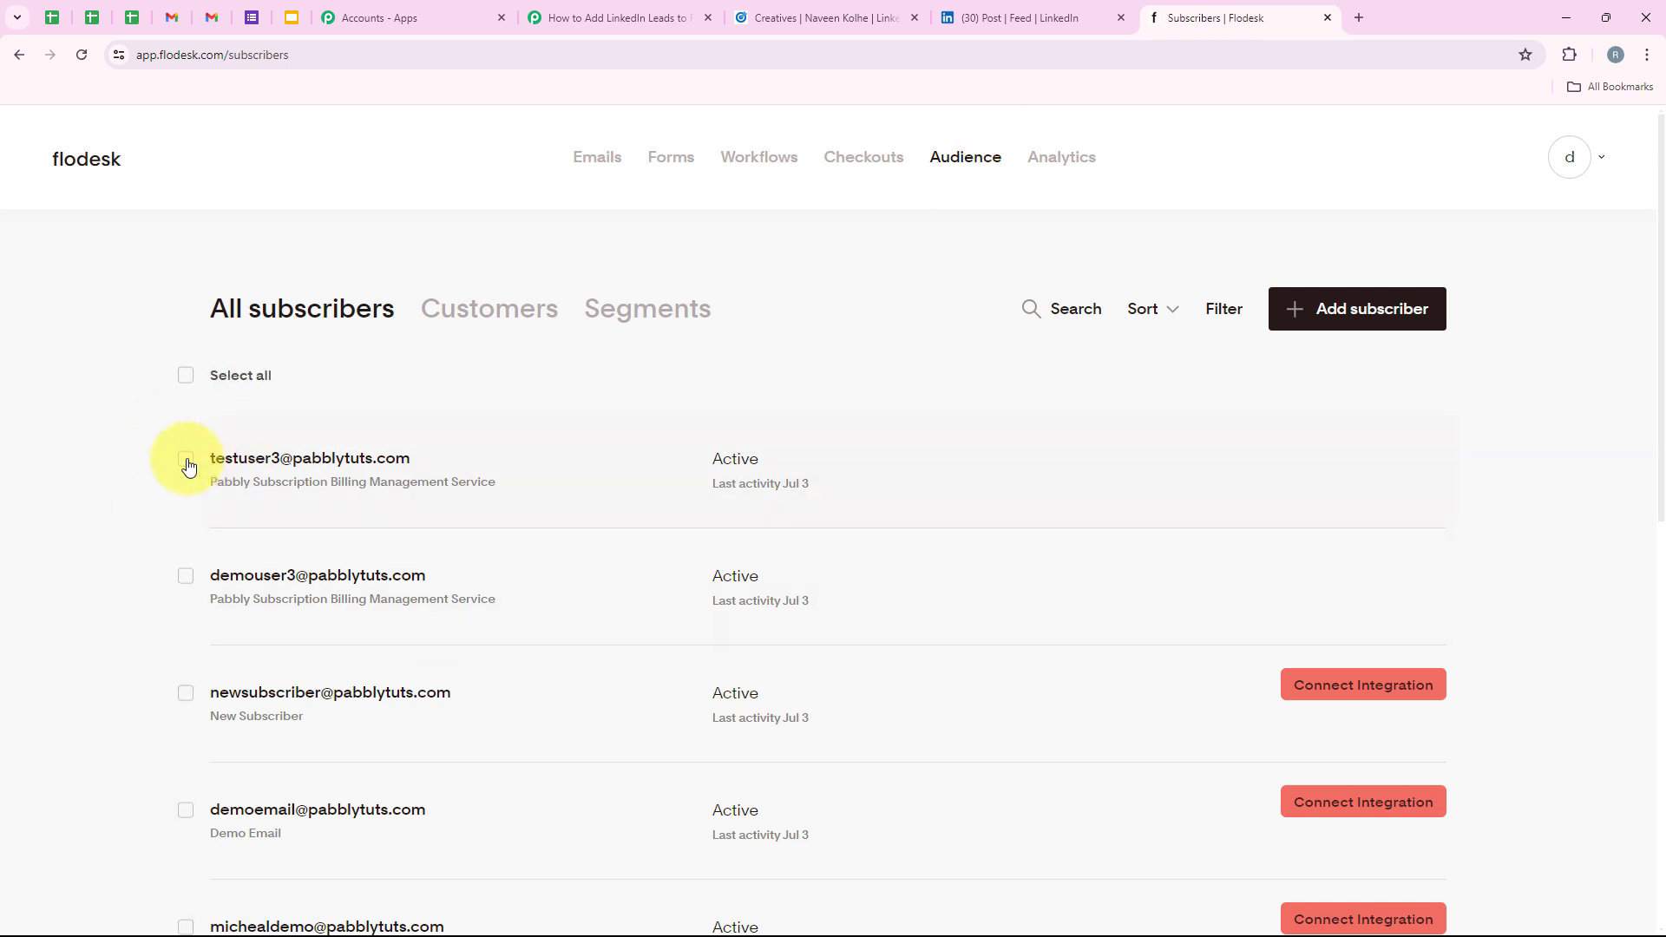
left_click(185, 458)
left_click(182, 588)
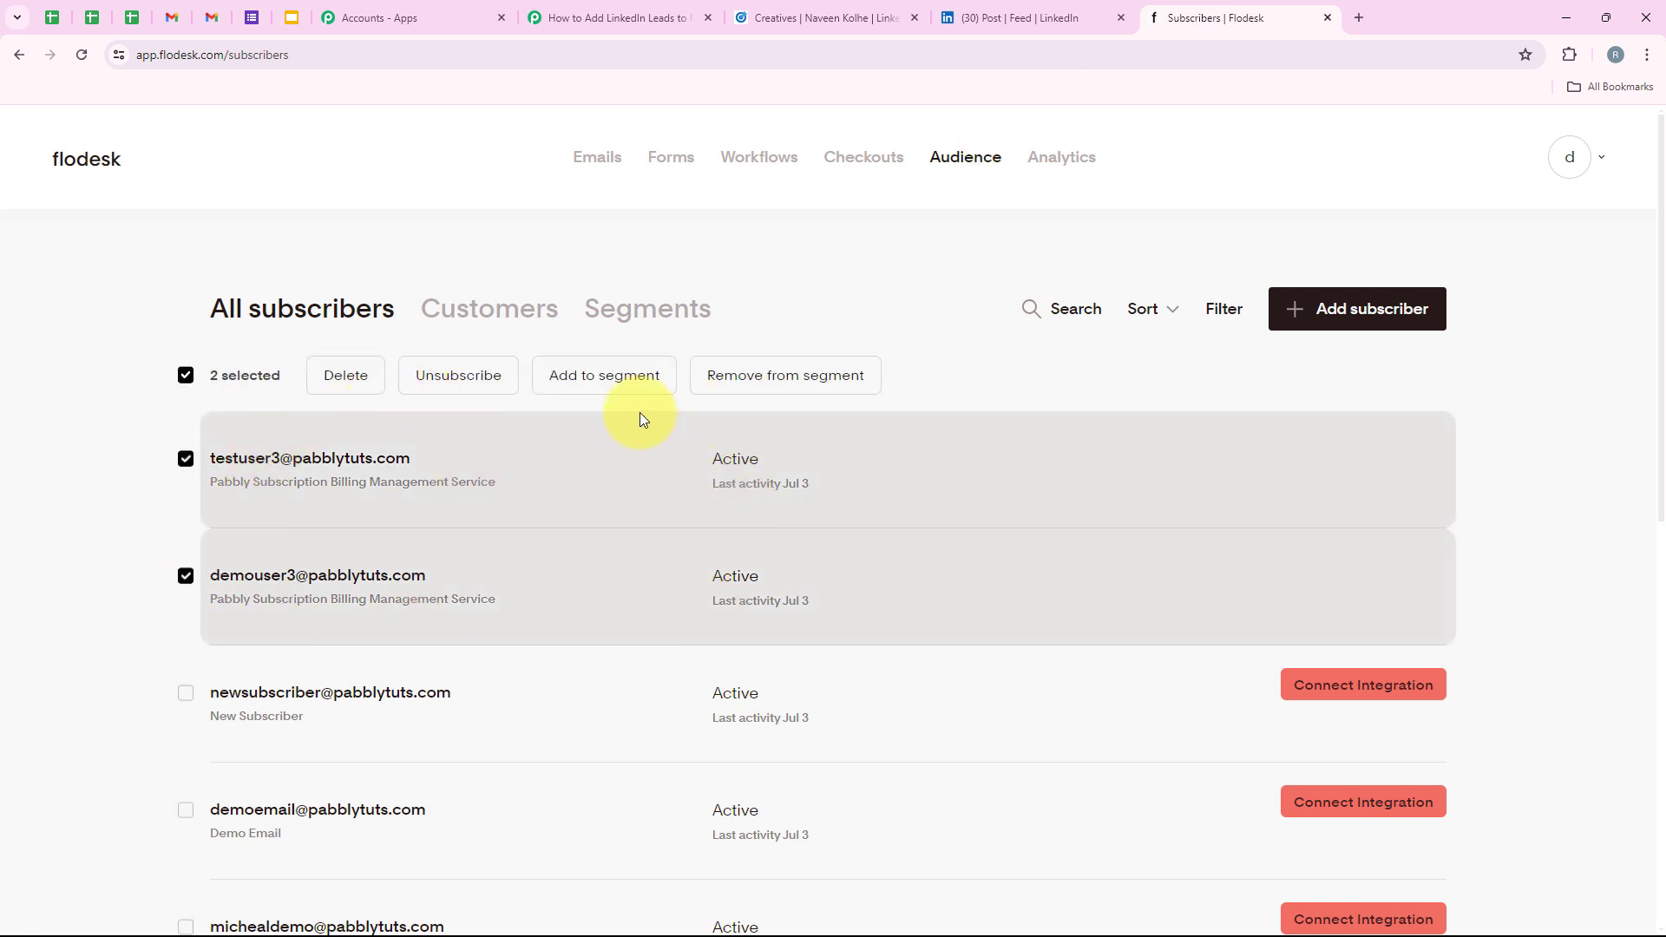
left_click(599, 17)
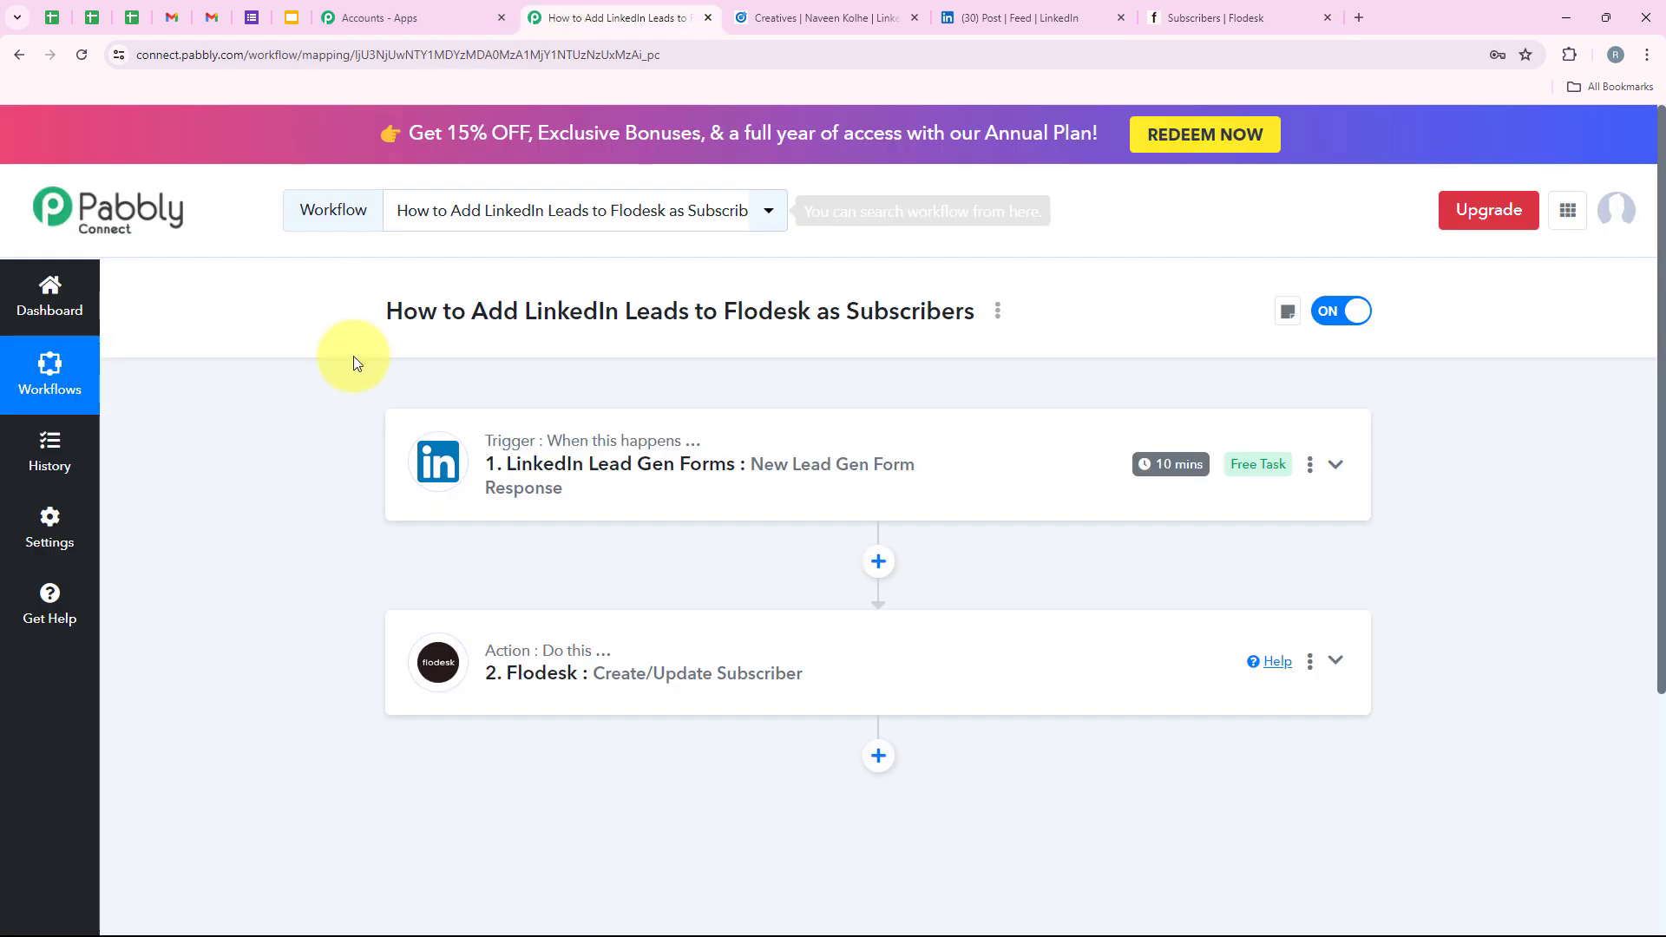